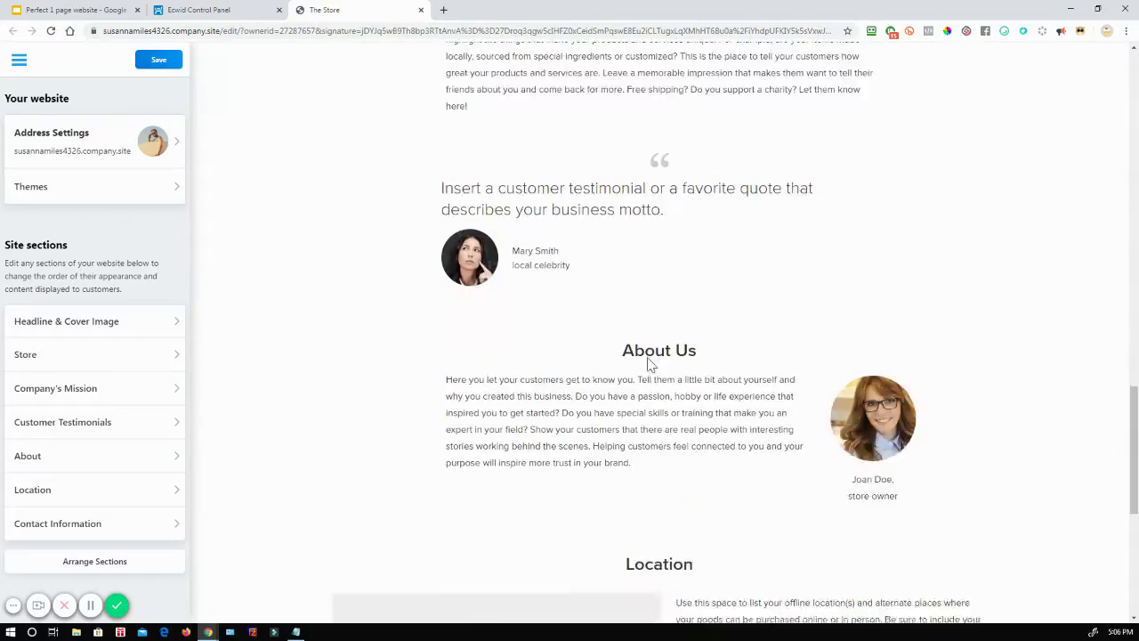
pyautogui.scroll(6, 673, 367)
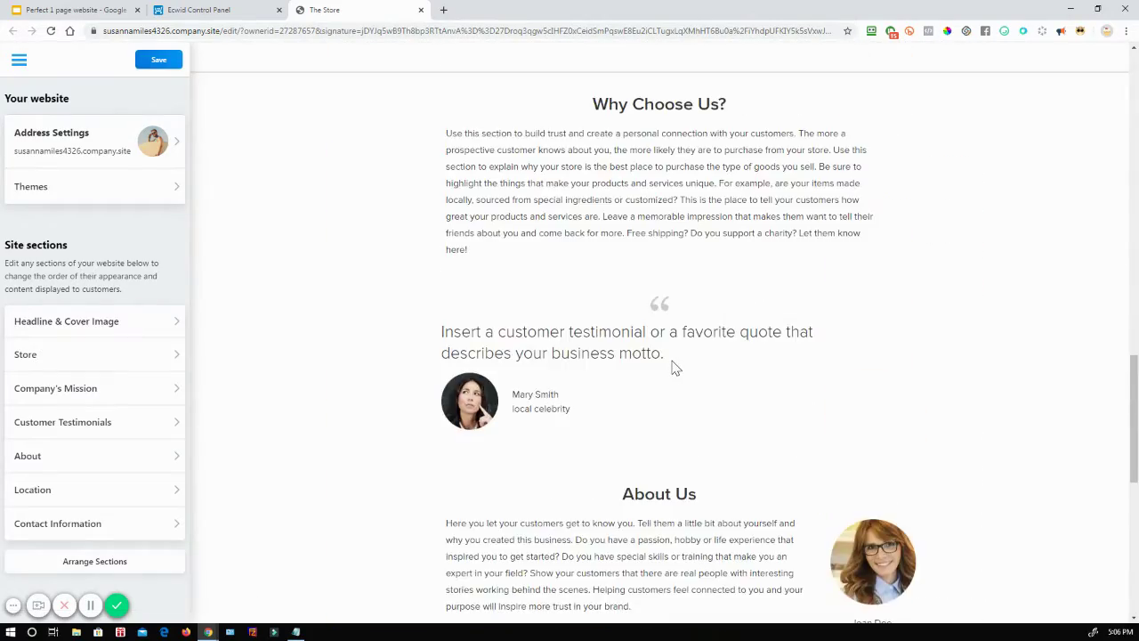
pyautogui.scroll(-7, 674, 372)
pyautogui.scroll(4, 623, 407)
pyautogui.scroll(15, 623, 407)
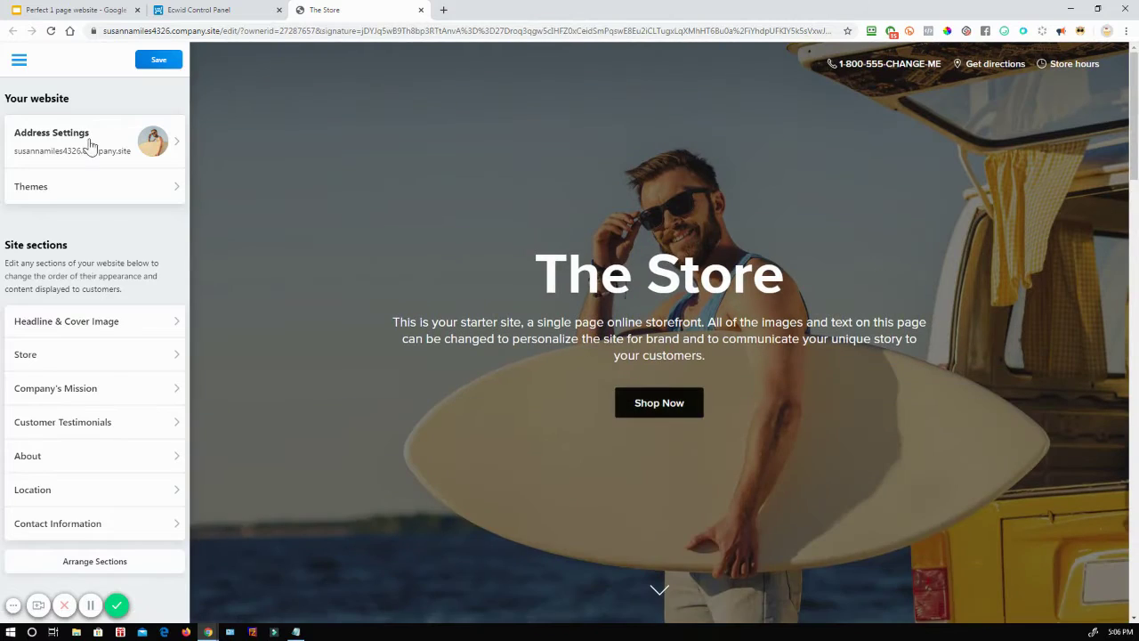
pyautogui.click(175, 196)
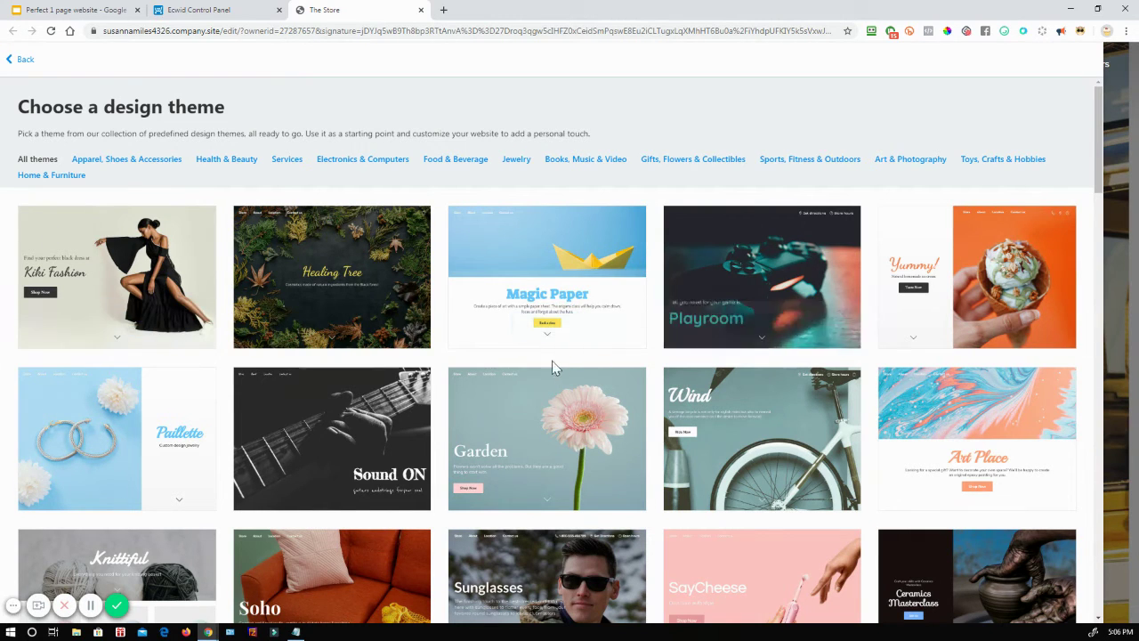
pyautogui.moveTo(1042, 312)
pyautogui.scroll(-1, 1047, 255)
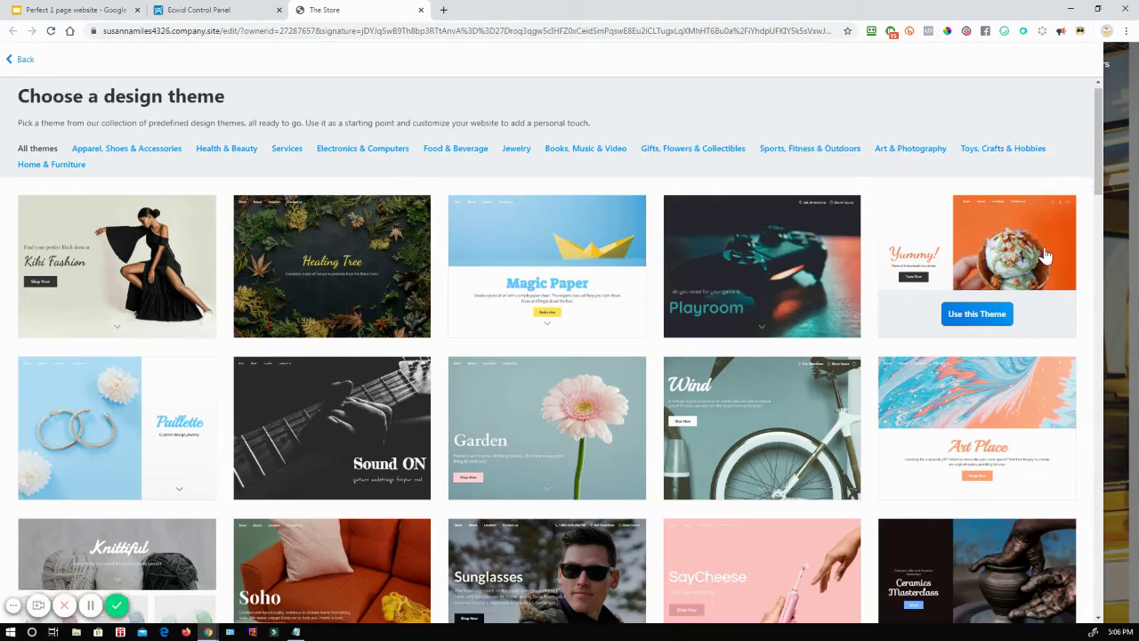
pyautogui.scroll(-5, 1046, 256)
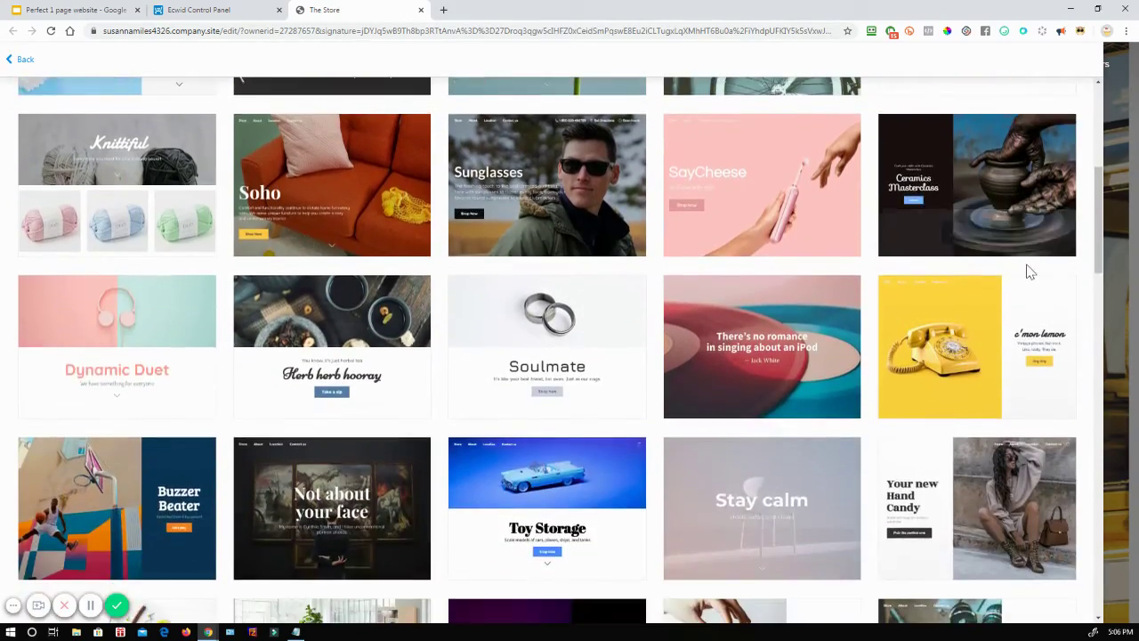
pyautogui.scroll(-7, 1030, 271)
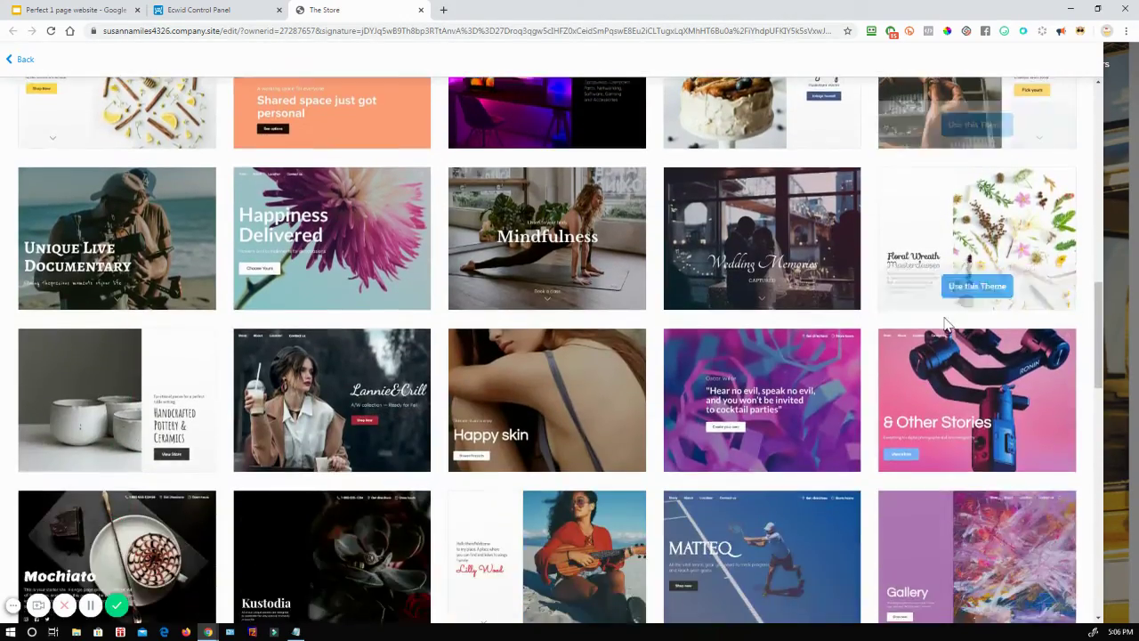
pyautogui.scroll(12, 944, 326)
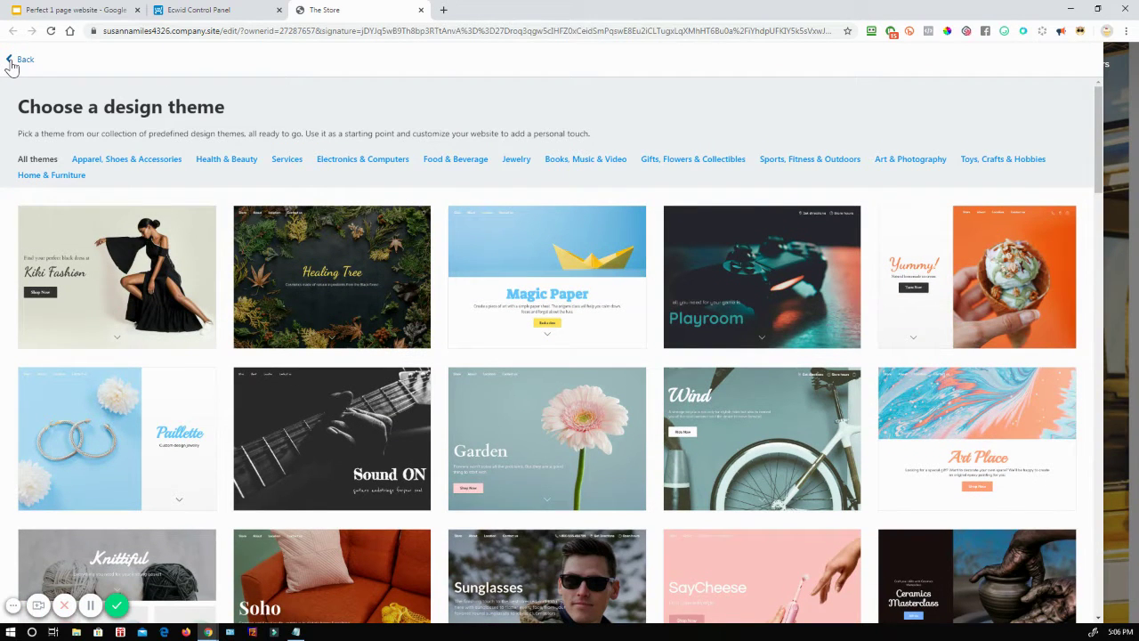
pyautogui.click(11, 62)
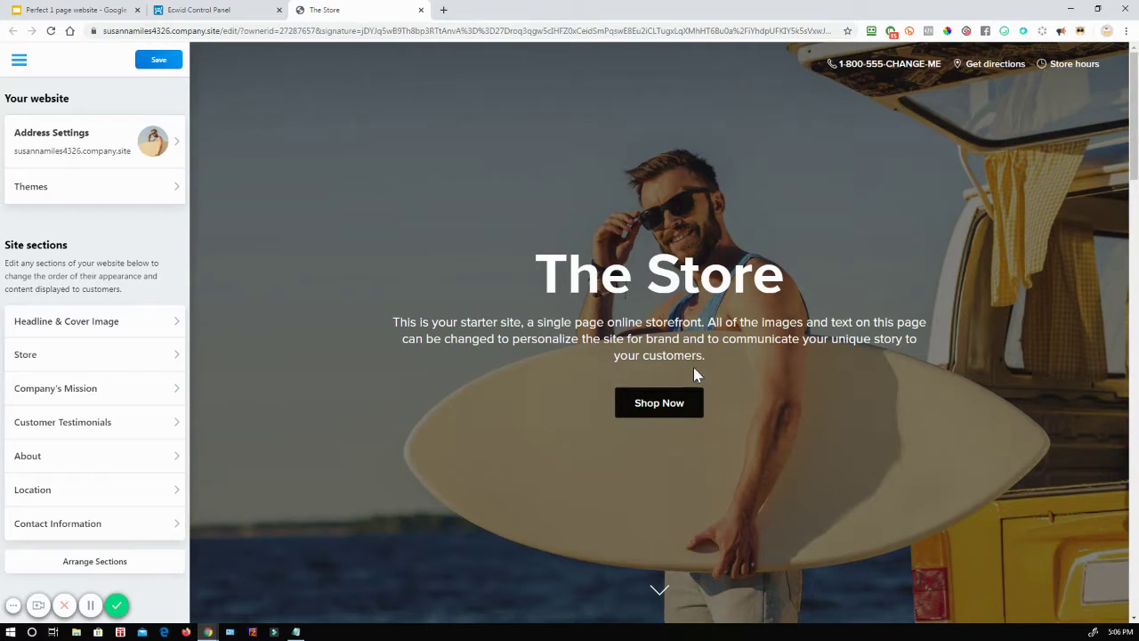
# Step: Replace the cover headline with the store owner's name followed by 'Awesome Store'
pyautogui.click(106, 323)
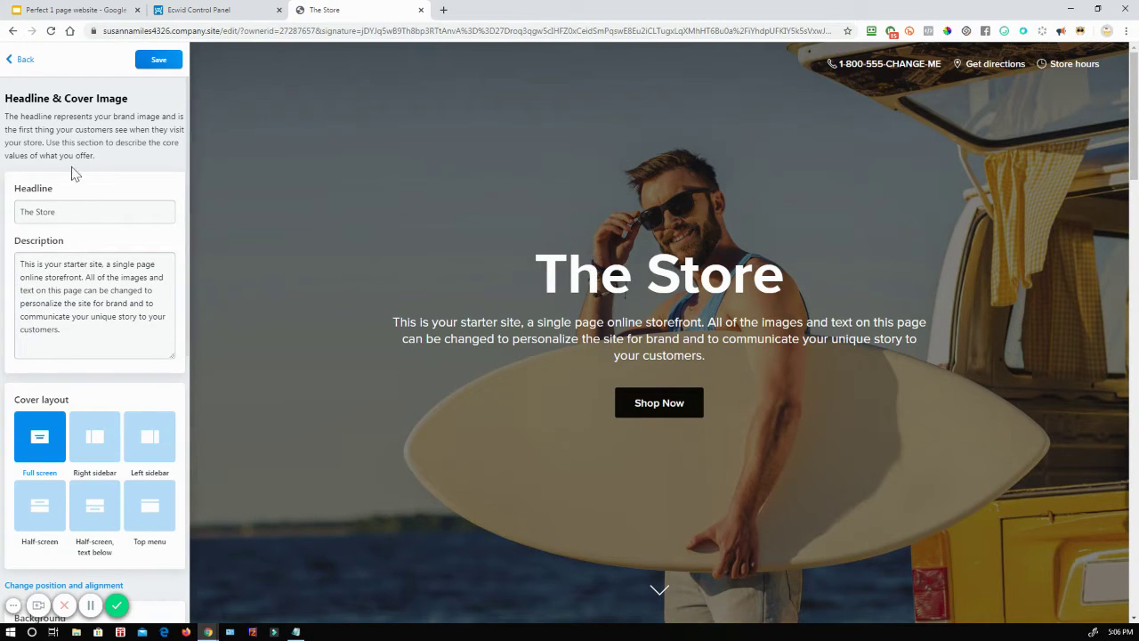
pyautogui.click(66, 214)
pyautogui.hotkey('ctrl', 'a')
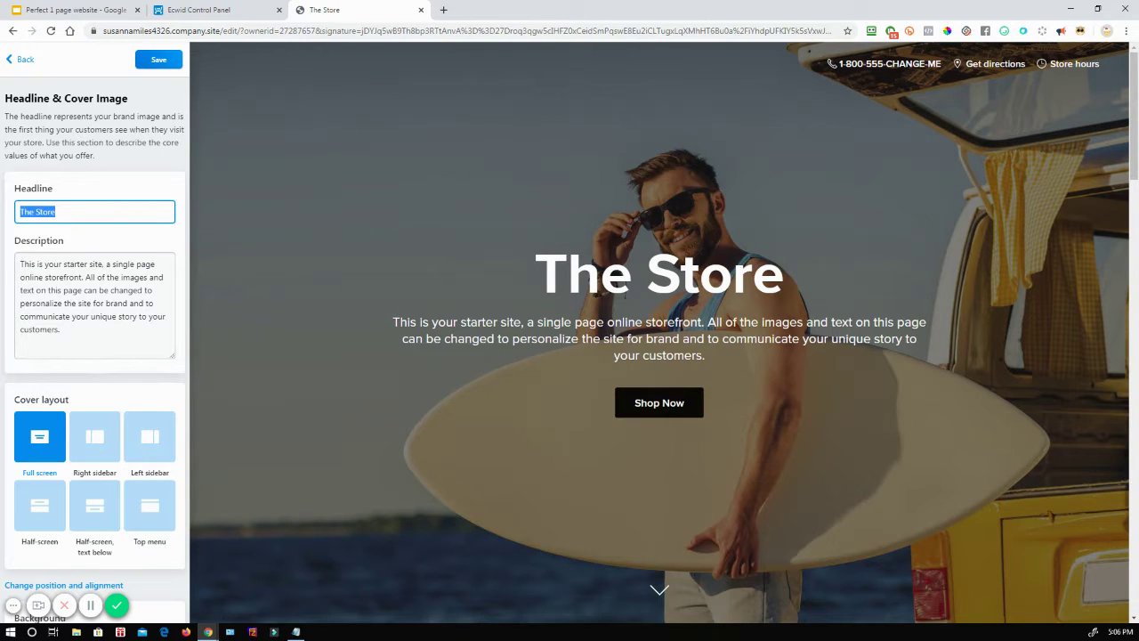
pyautogui.write('T')
pyautogui.press('BackSpace')
pyautogui.write('Susanna')
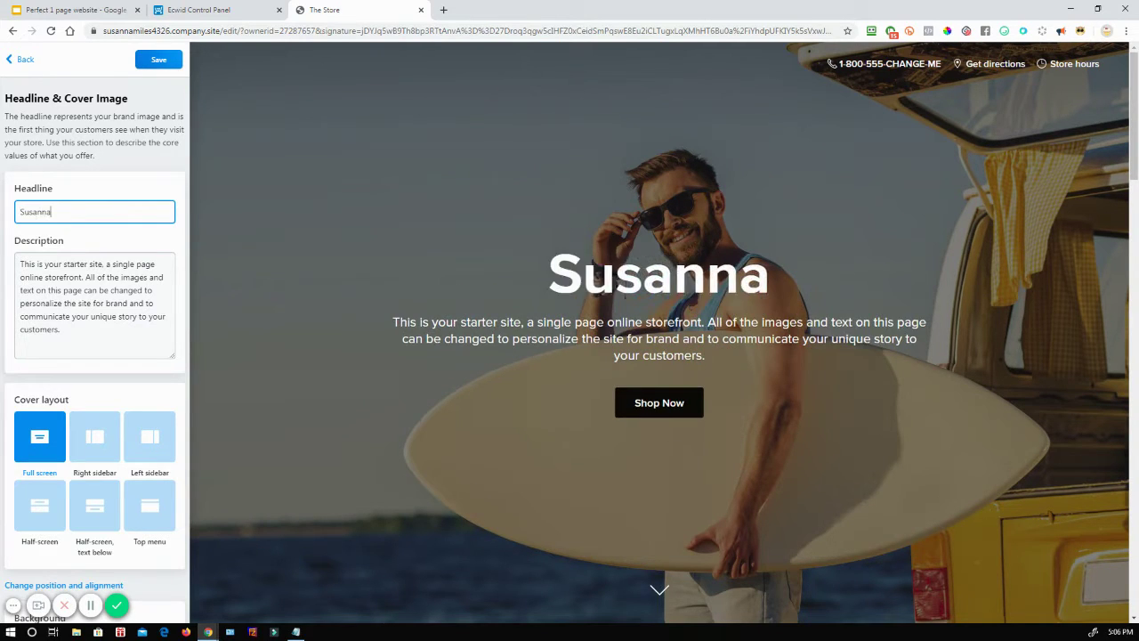
pyautogui.write("'s St")
pyautogui.press('BackSpace')
pyautogui.press('BackSpace')
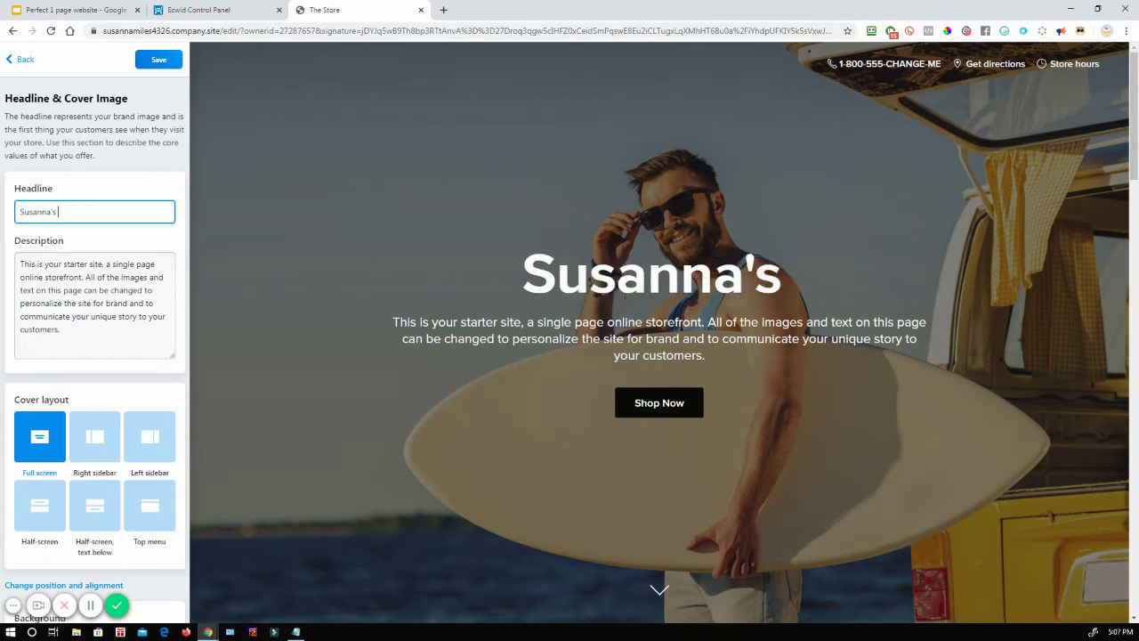
pyautogui.write('Awesome ')
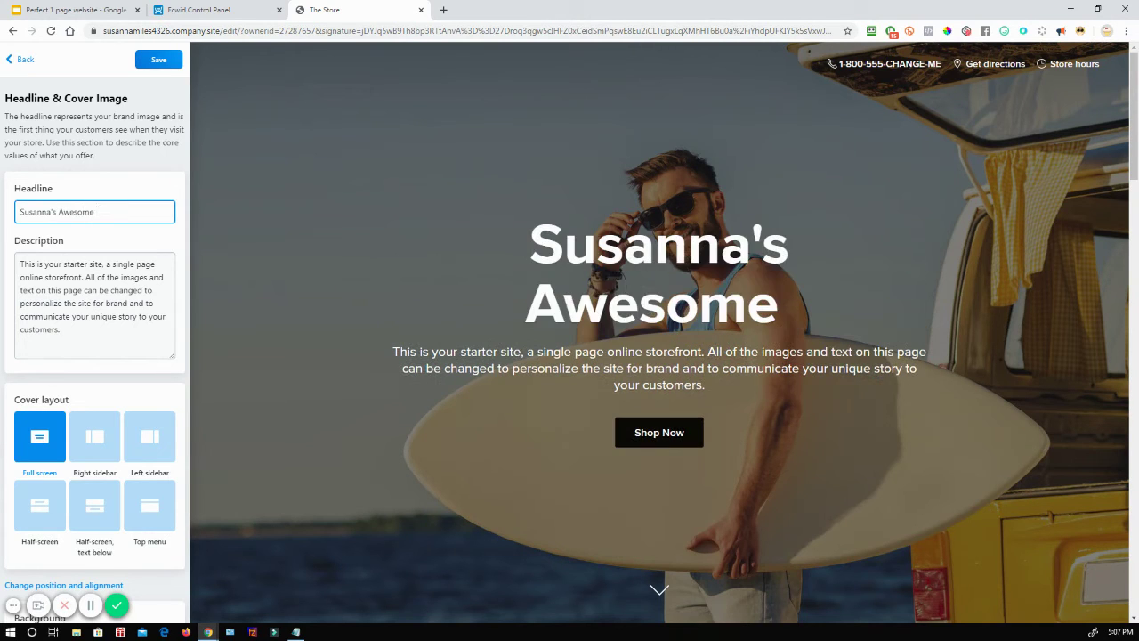
pyautogui.write('Store')
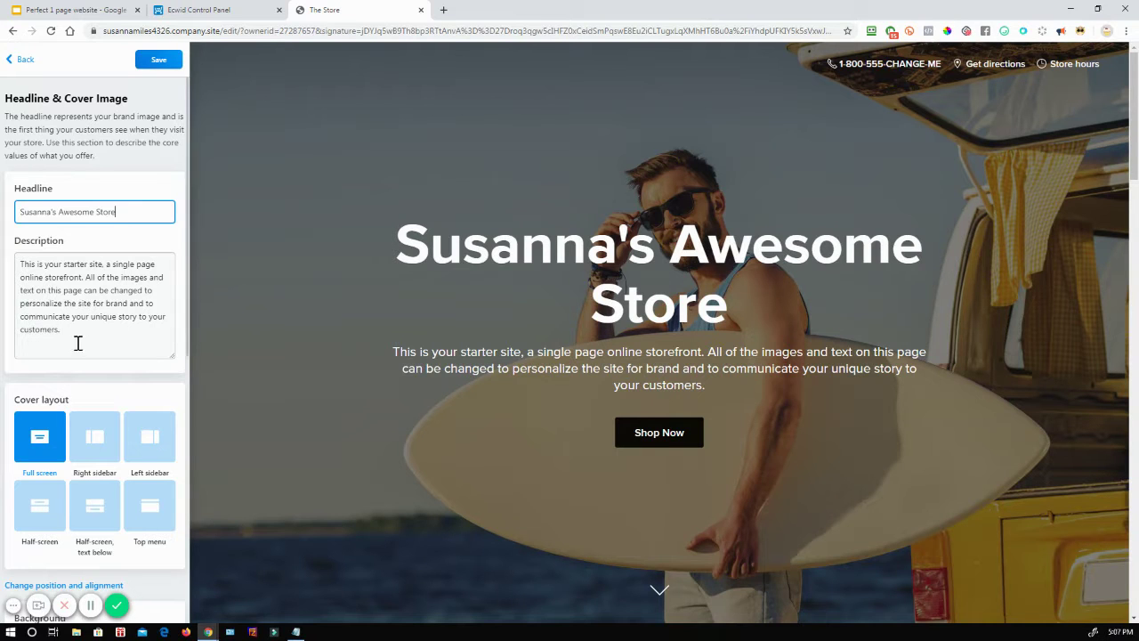
# Step: Delete the placeholder description and shorten the headline's 'Awesome Store' to just 'Store'
pyautogui.moveTo(77, 339); pyautogui.dragTo(20, 262)
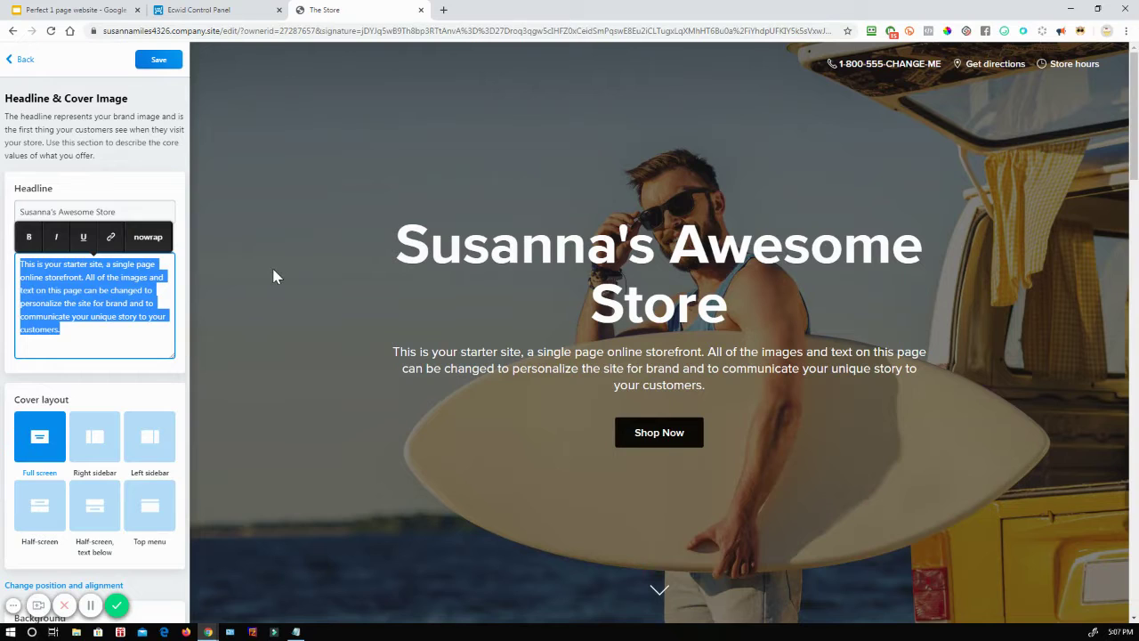
pyautogui.press('BackSpace')
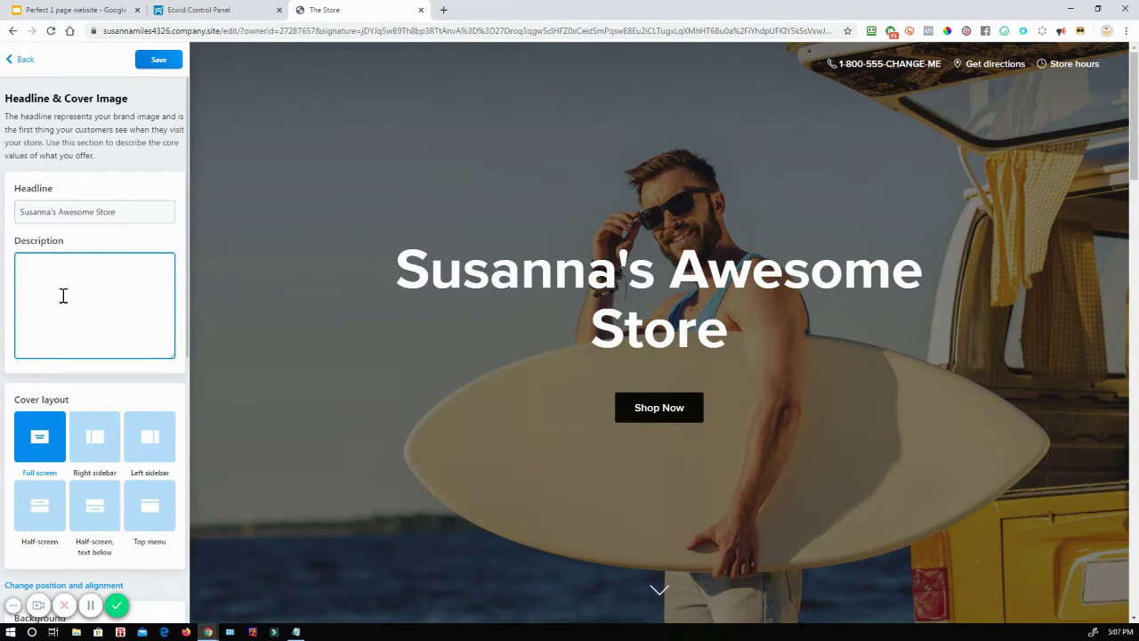
pyautogui.moveTo(121, 210); pyautogui.dragTo(62, 209)
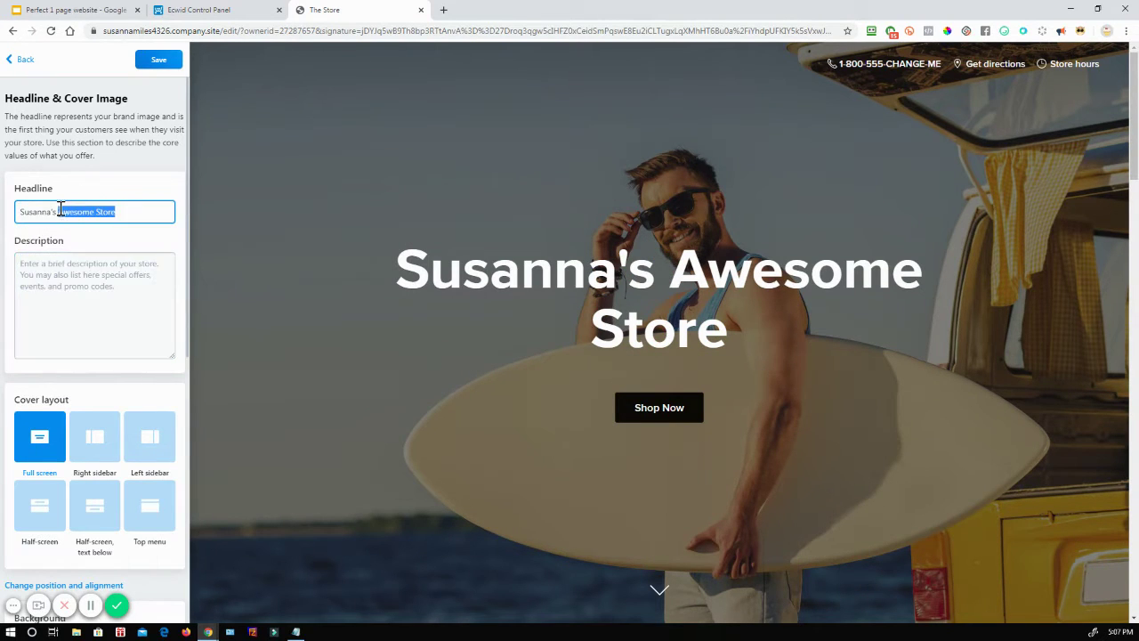
pyautogui.write('Store')
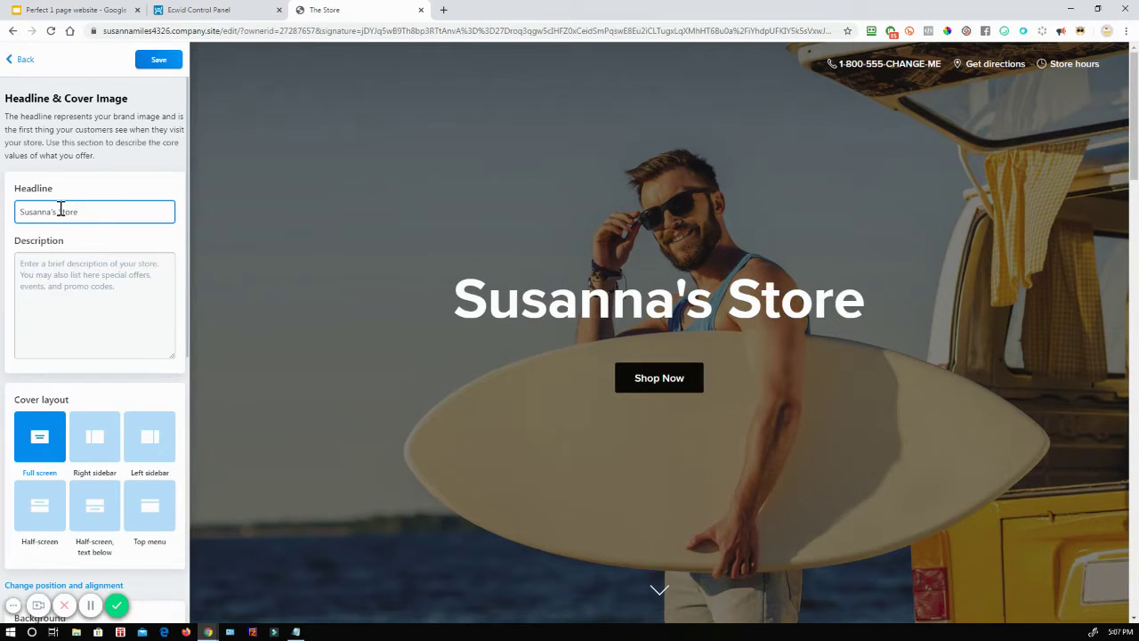
# Step: Write the description 'I am the best store in the world!' under the headline
pyautogui.click(134, 288)
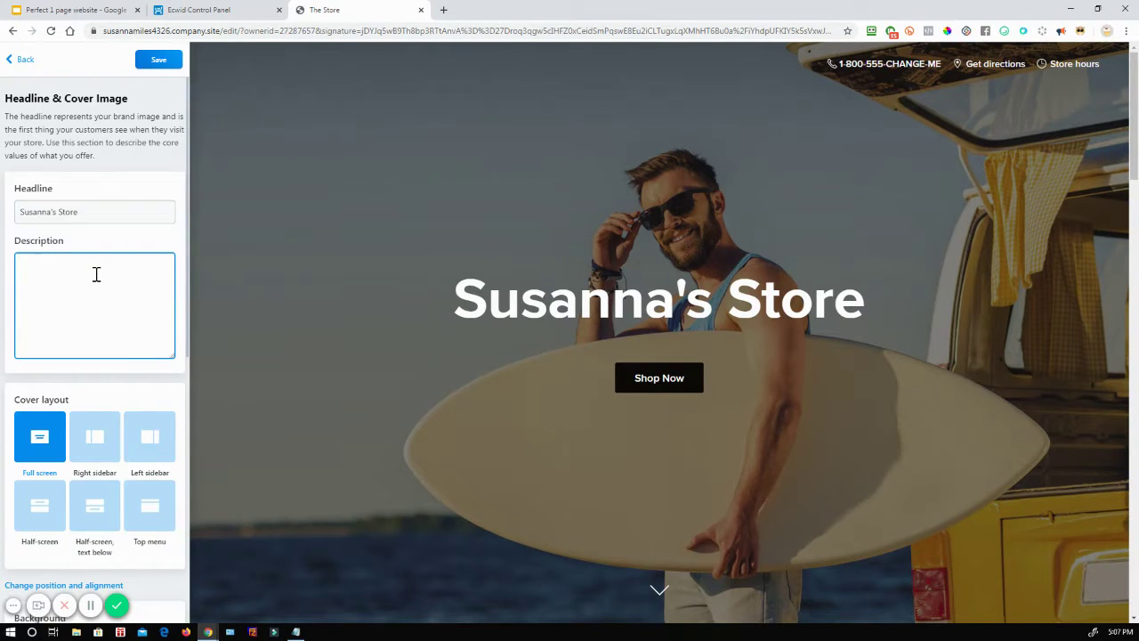
pyautogui.write('I am the be')
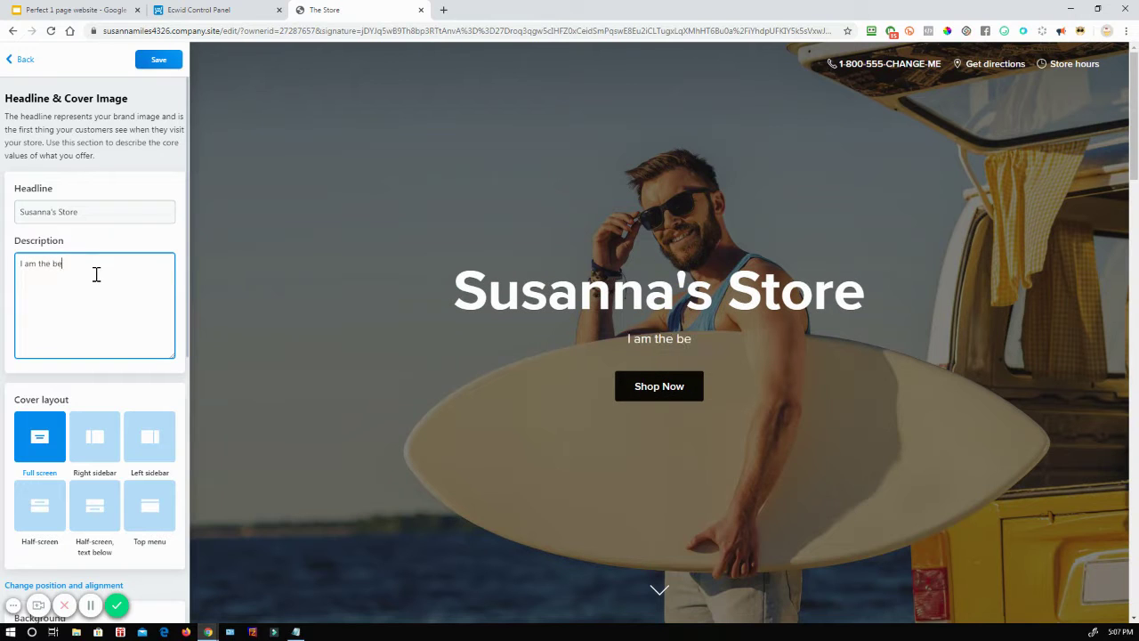
pyautogui.write('st store in the world!')
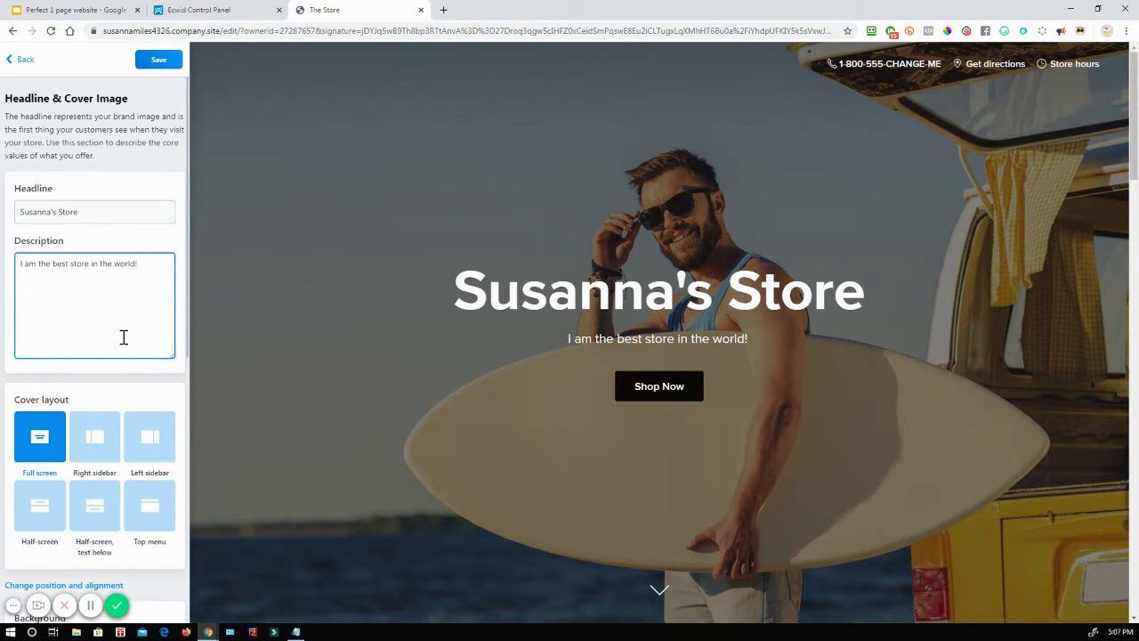
pyautogui.scroll(-1, 124, 337)
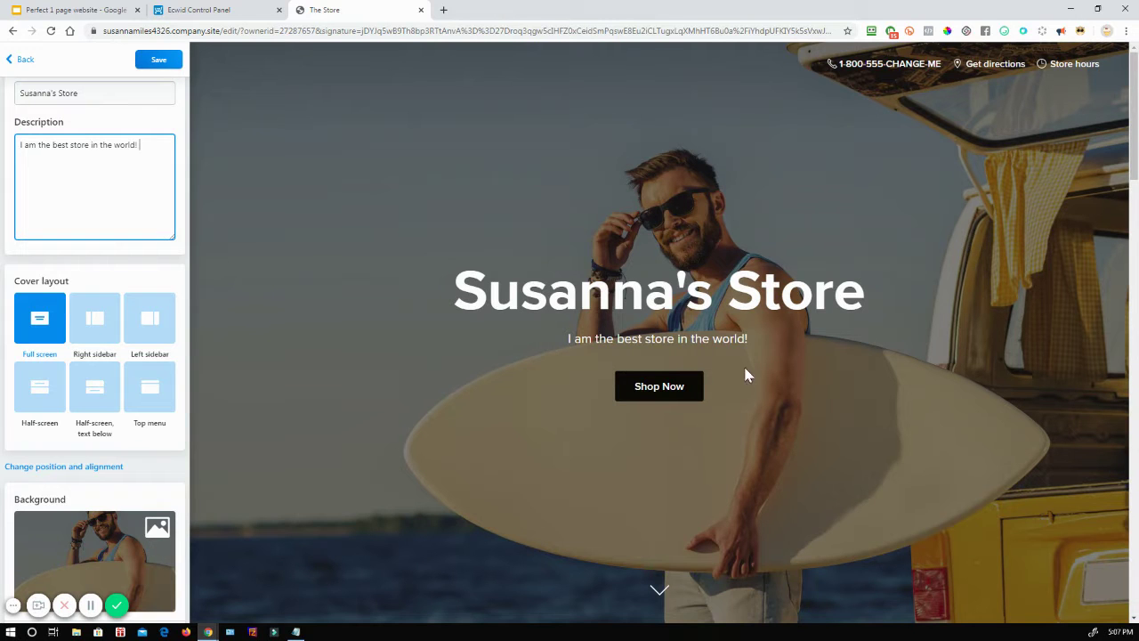
pyautogui.click(671, 392)
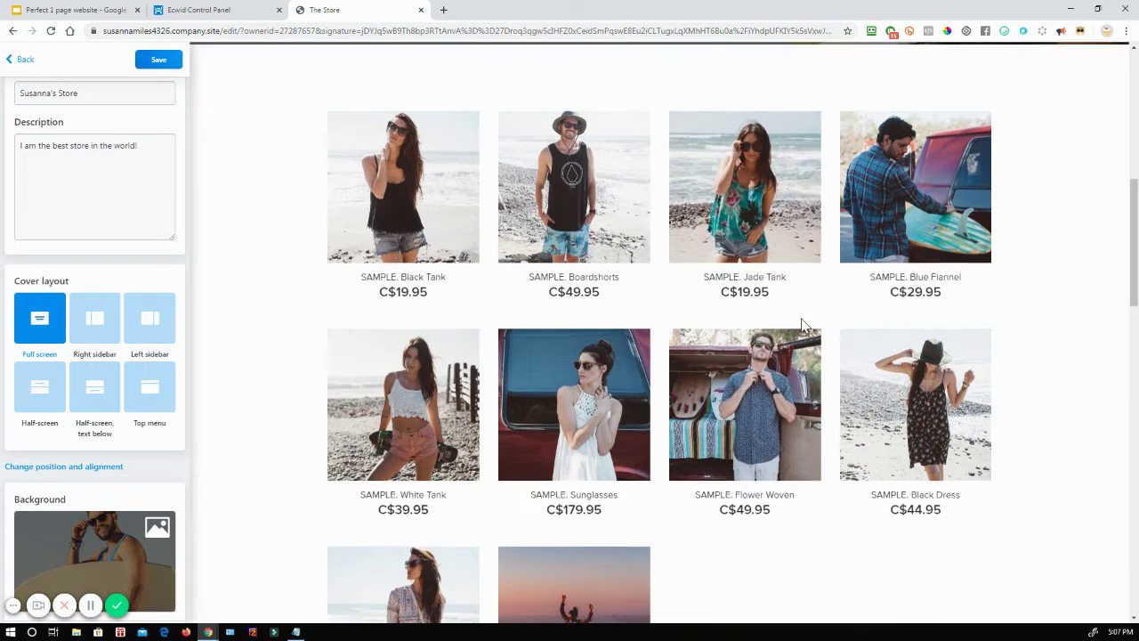
# Step: Compare side-panel, text-below, header-only and full-screen cover layouts, then keep the half-screen cover
pyautogui.scroll(3, 801, 329)
pyautogui.scroll(3, 796, 345)
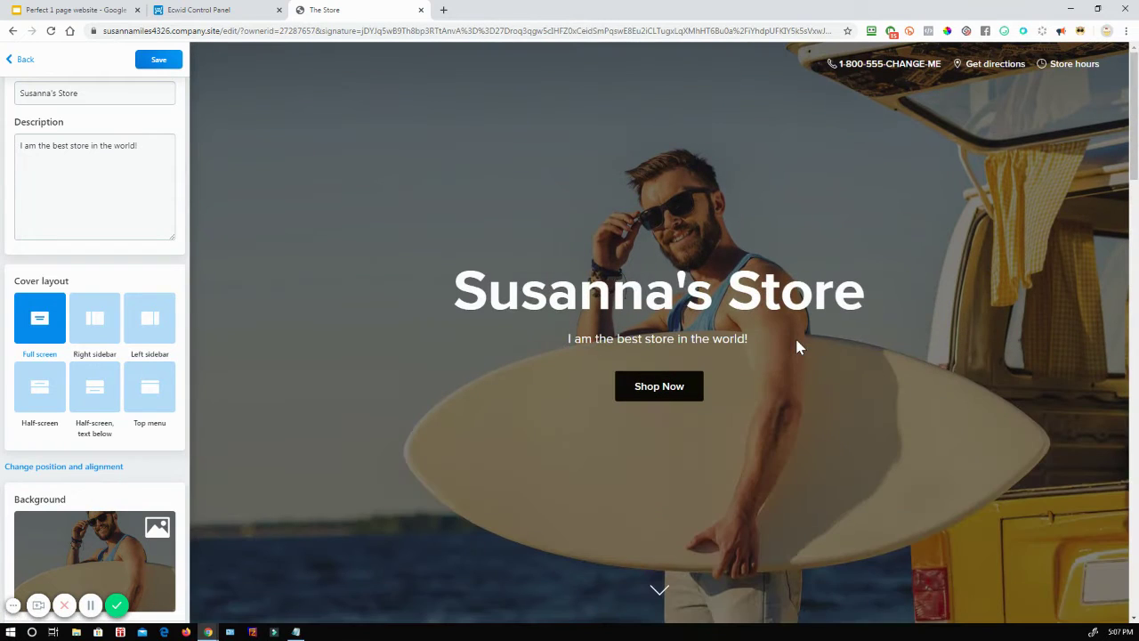
pyautogui.click(104, 324)
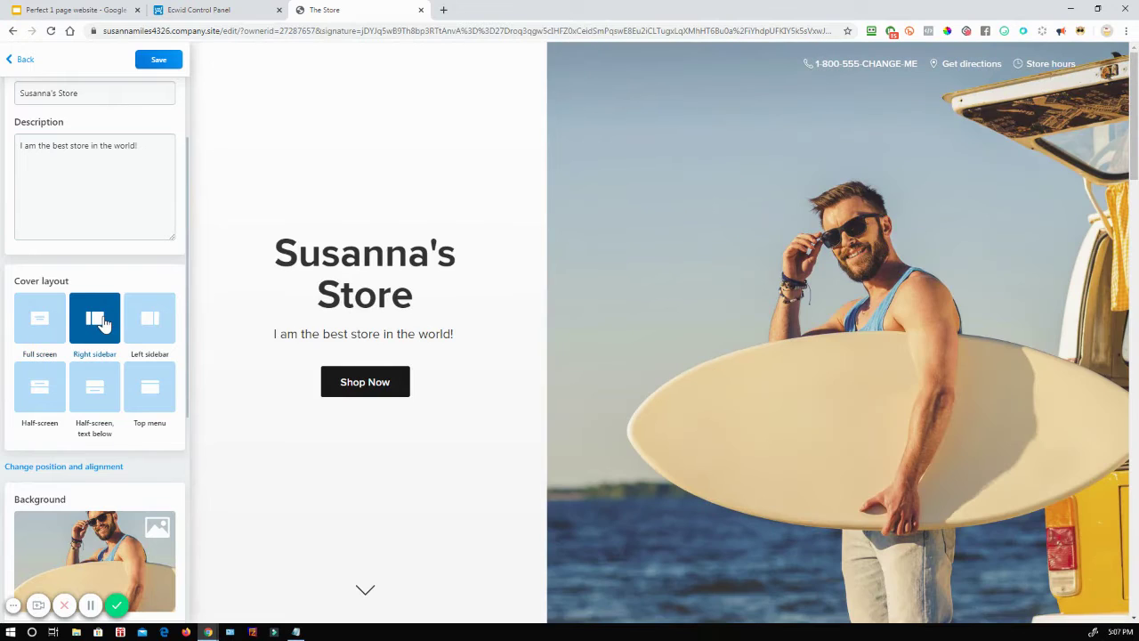
pyautogui.click(140, 329)
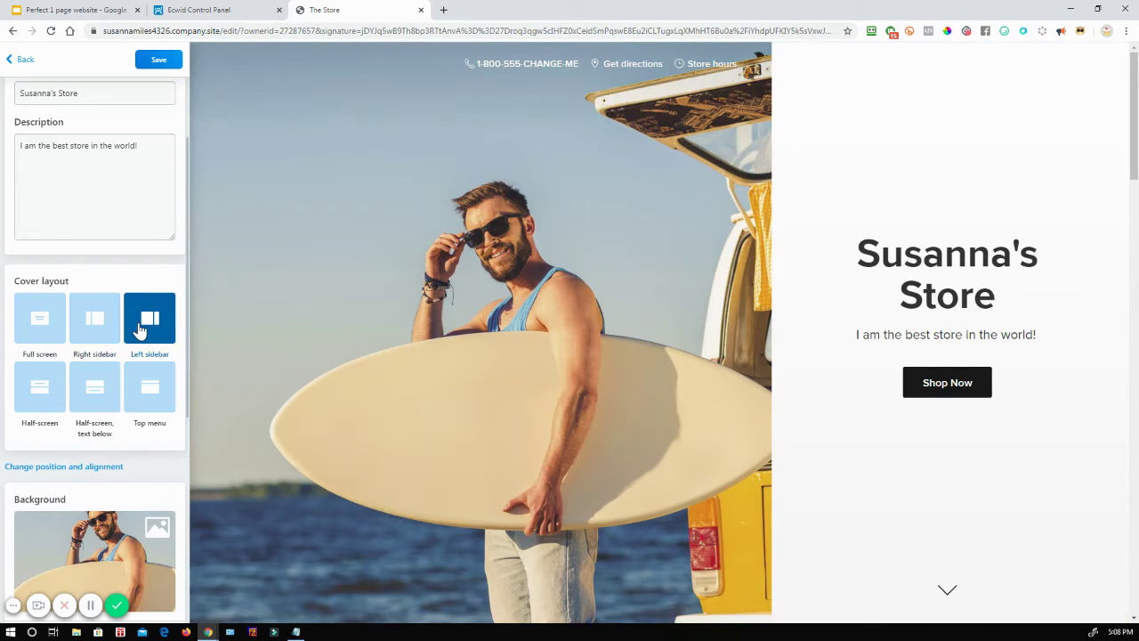
pyautogui.click(41, 390)
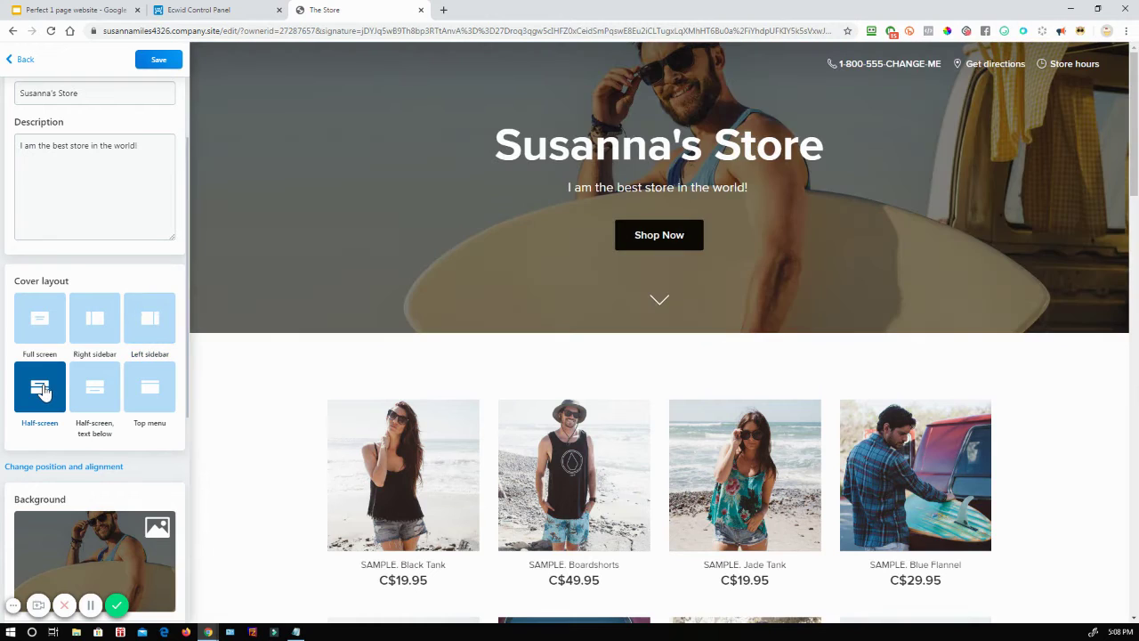
pyautogui.click(94, 388)
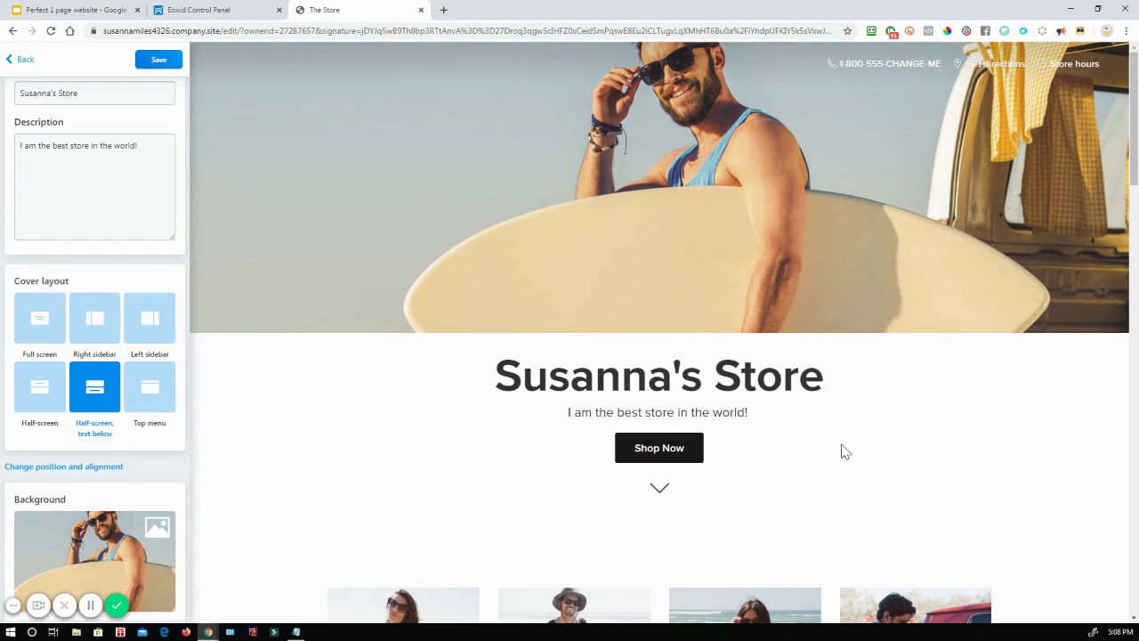
pyautogui.click(156, 403)
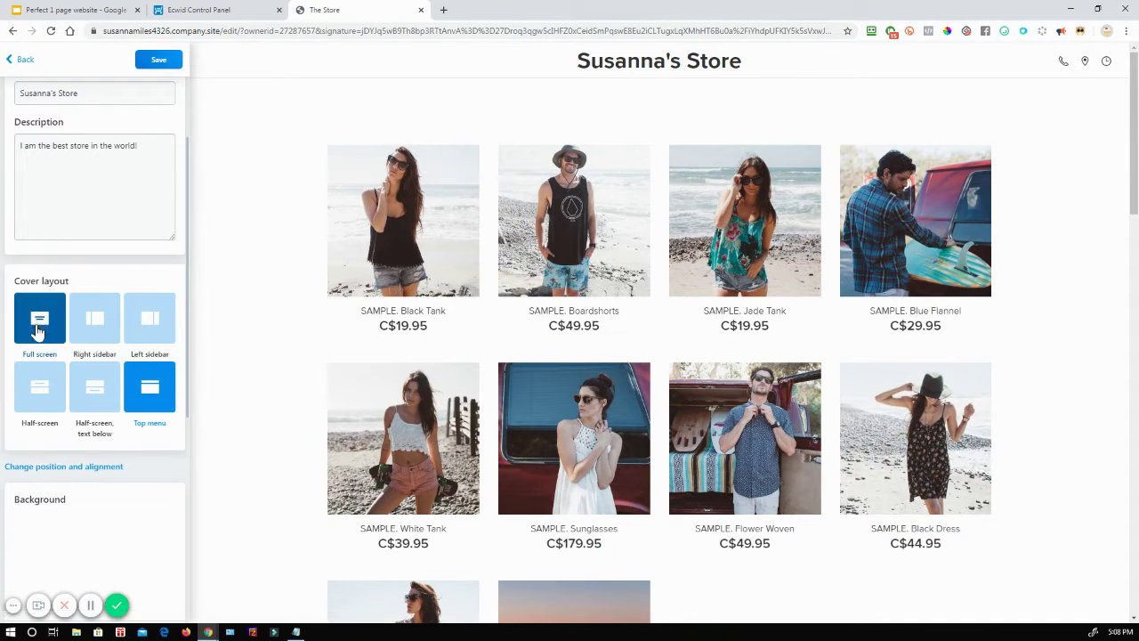
pyautogui.click(28, 393)
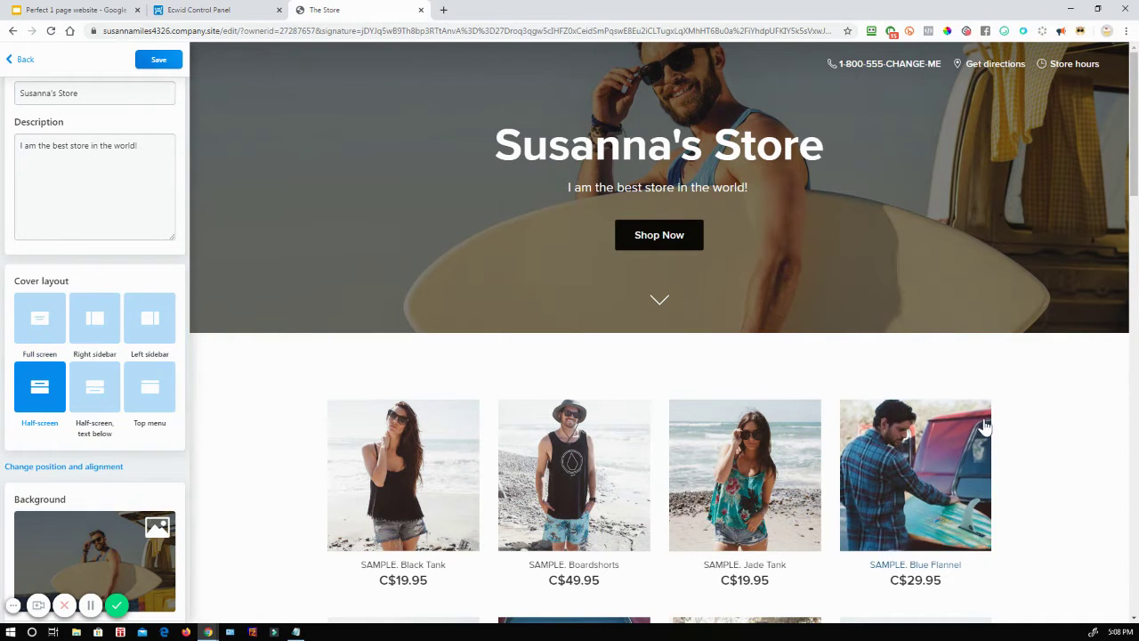
pyautogui.click(49, 320)
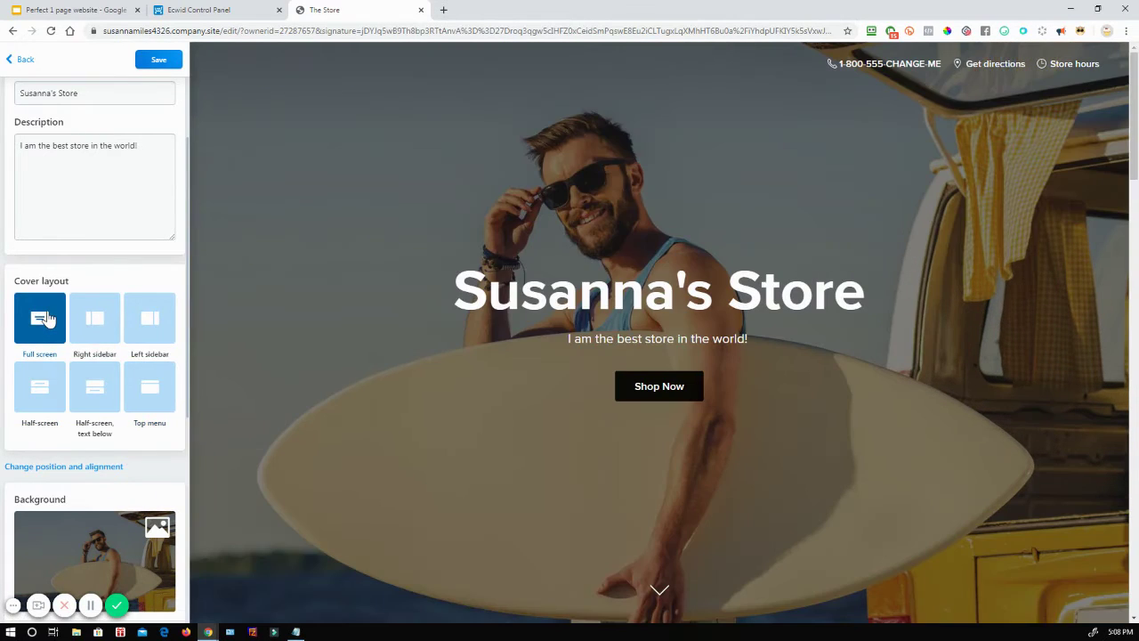
pyautogui.click(41, 388)
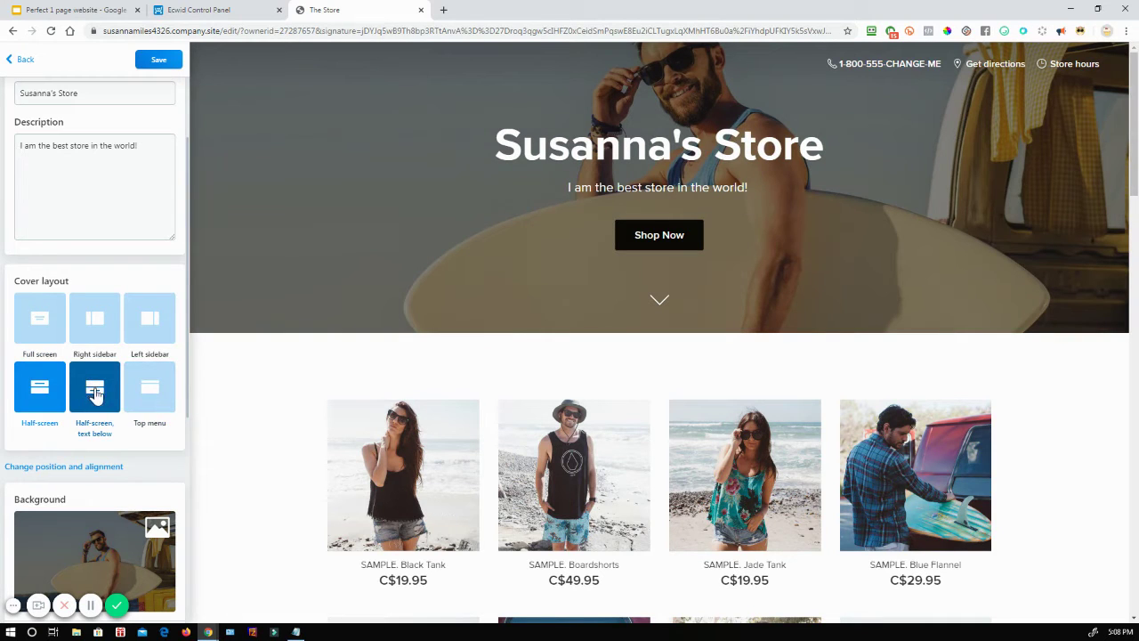
pyautogui.scroll(-3, 95, 395)
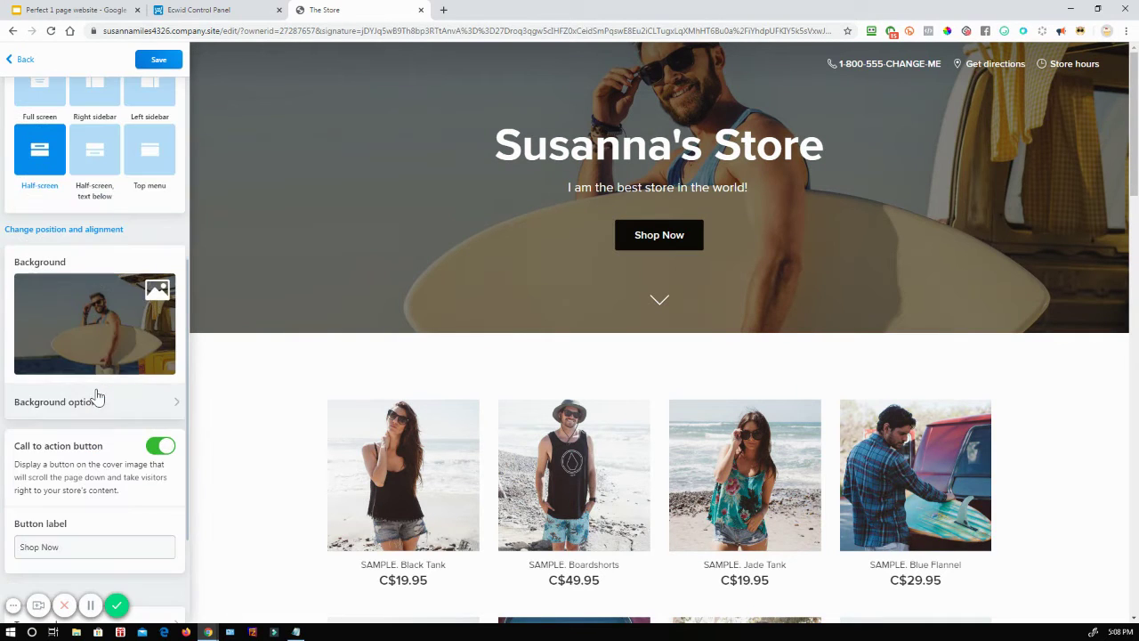
# Step: Set the cover background to the flower-vase photo from the gallery's Books & Magazines images
pyautogui.click(95, 317)
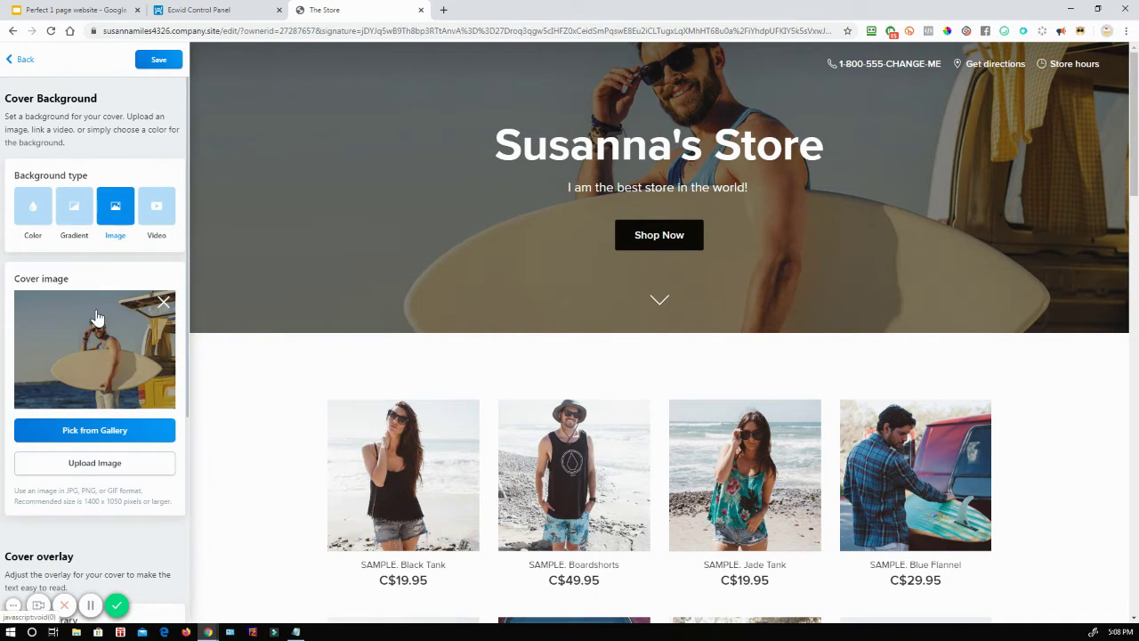
pyautogui.click(113, 431)
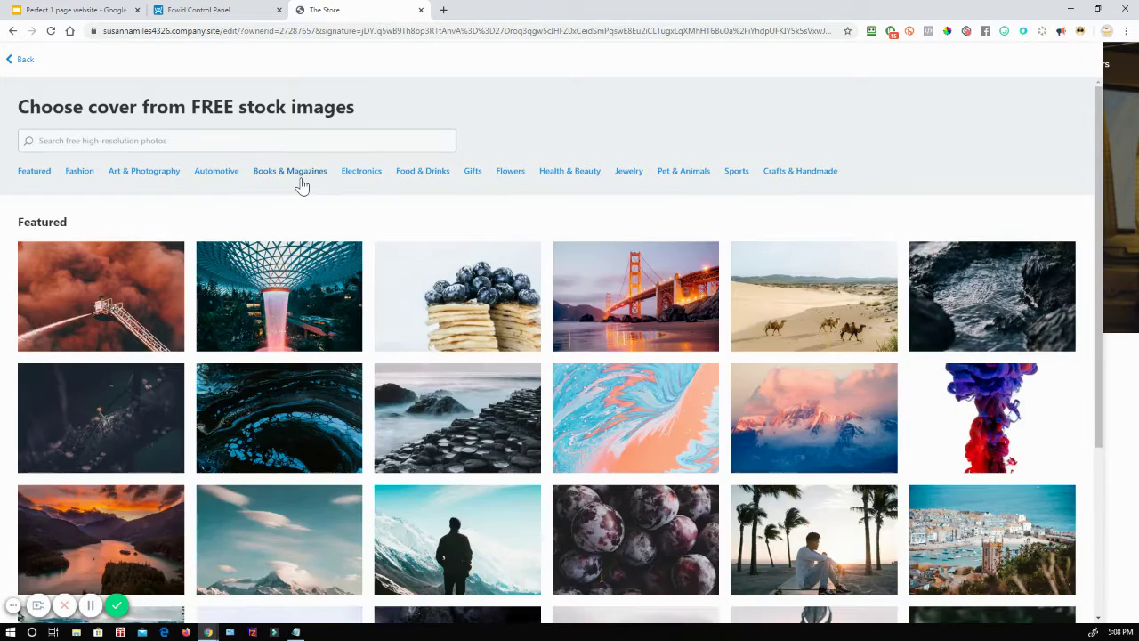
pyautogui.click(301, 171)
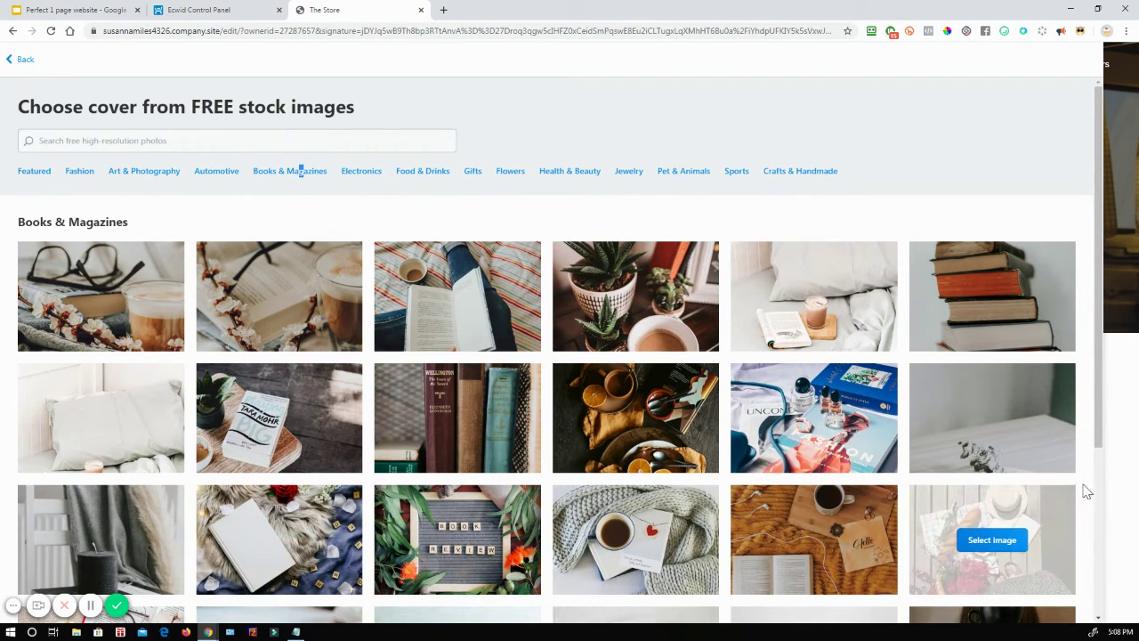
pyautogui.scroll(-2, 890, 470)
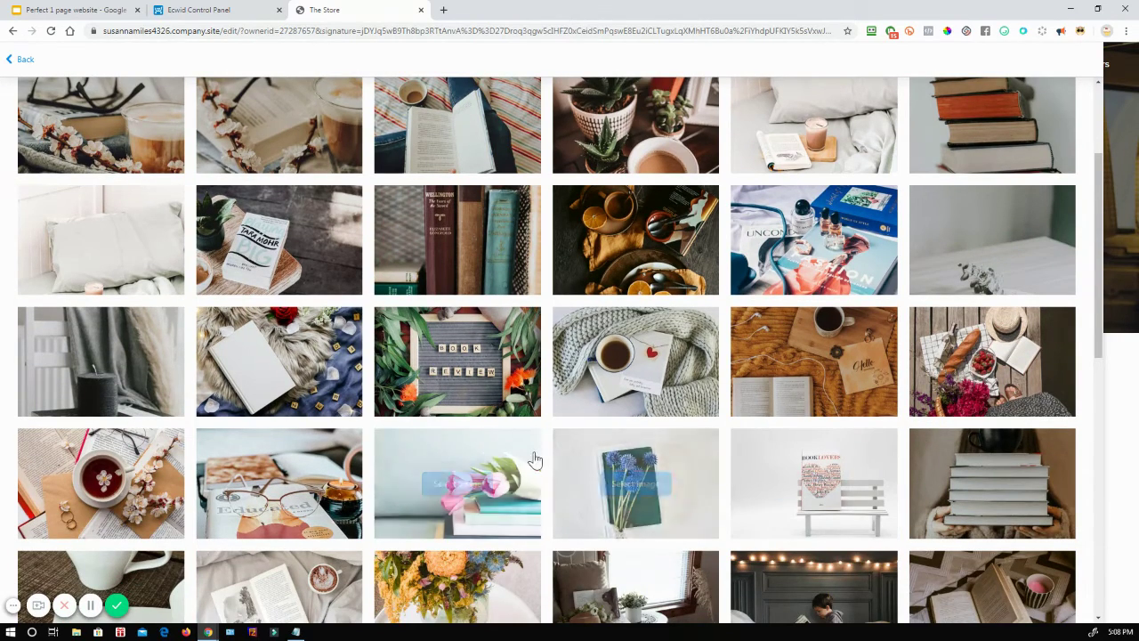
pyautogui.scroll(-1, 534, 460)
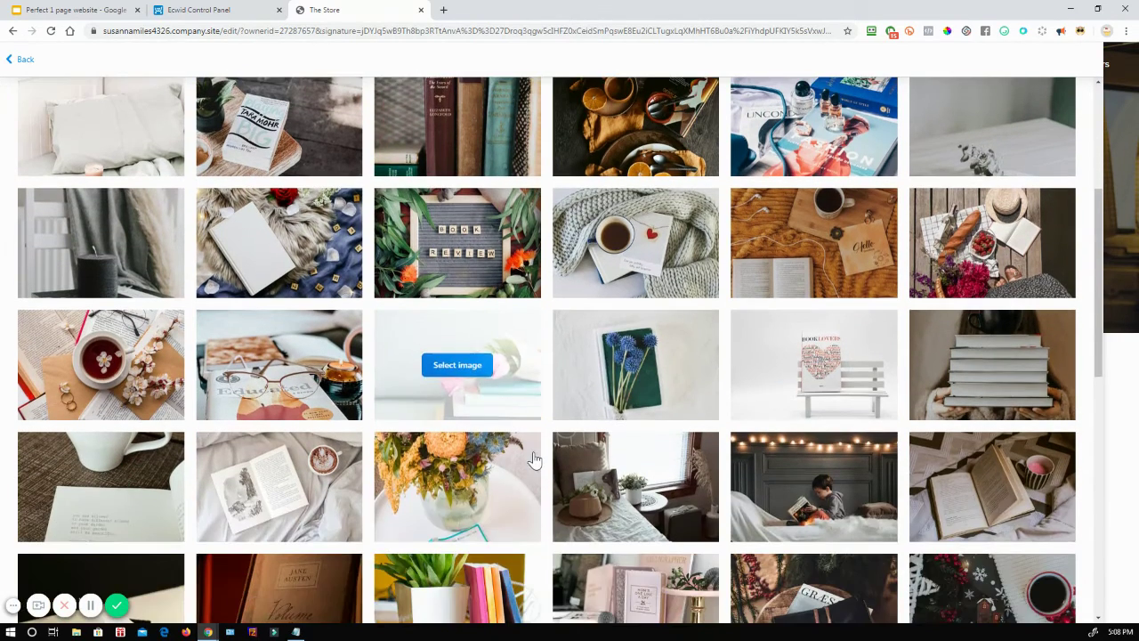
pyautogui.click(416, 495)
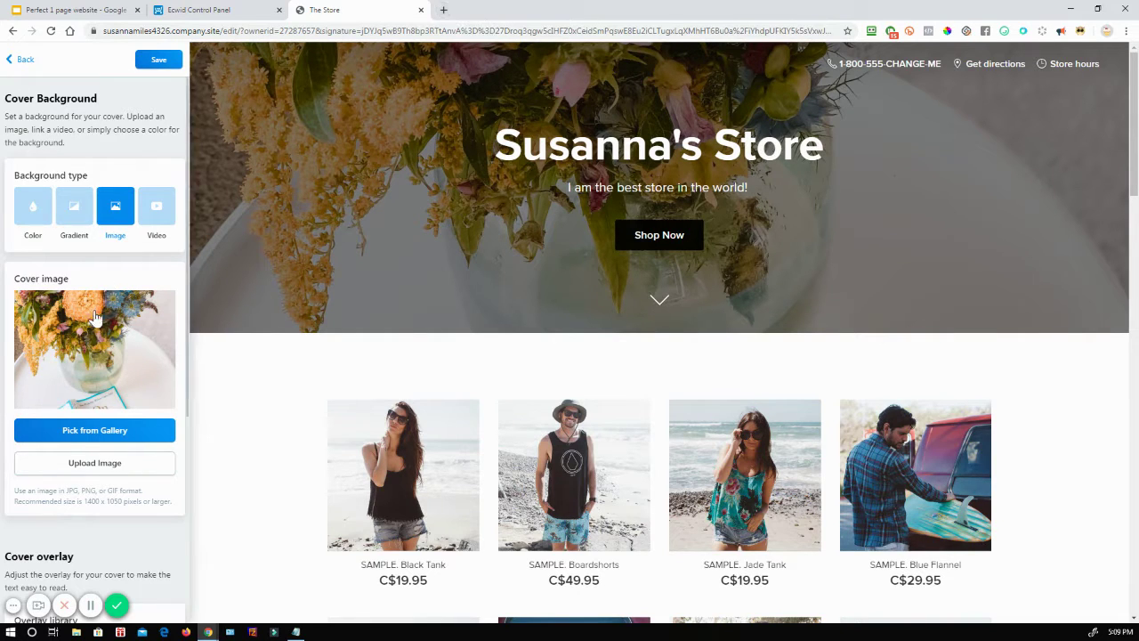
# Step: In a new tab, open a pexels.com kitchen photo and its download sizes, then return to Ecwid
pyautogui.click(444, 10)
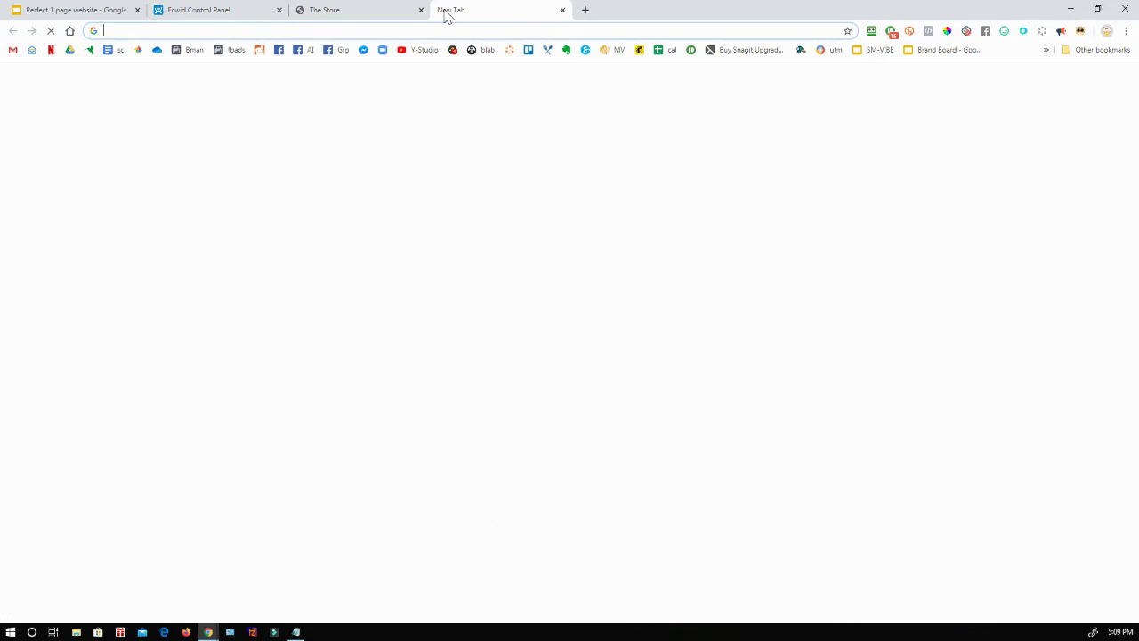
pyautogui.write('pexels')
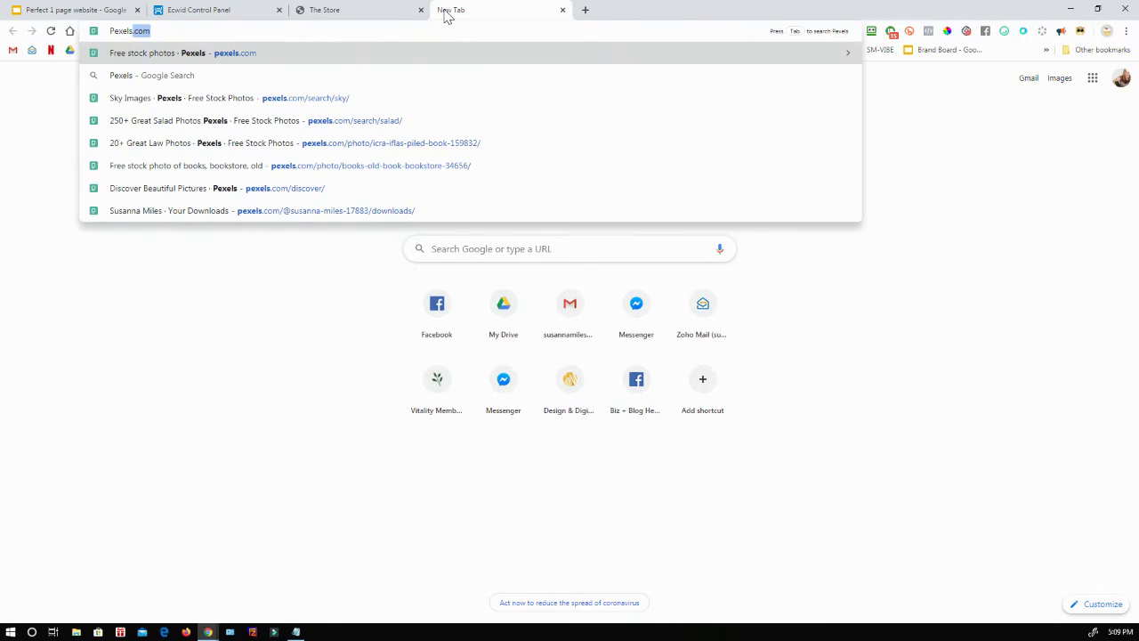
pyautogui.press('Return')
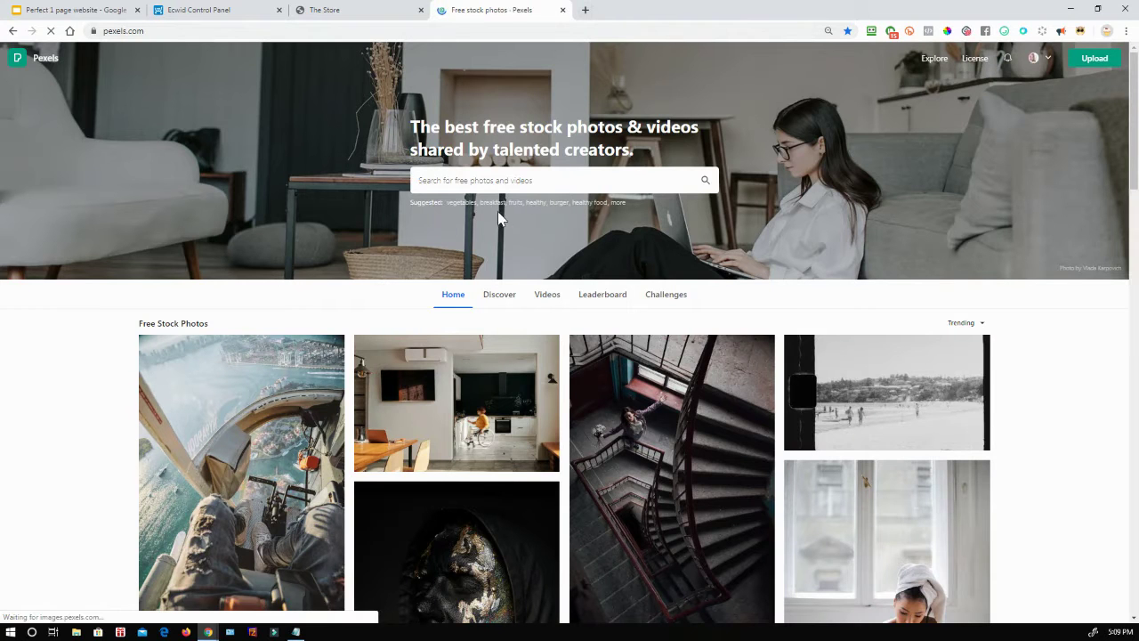
pyautogui.scroll(-1, 465, 383)
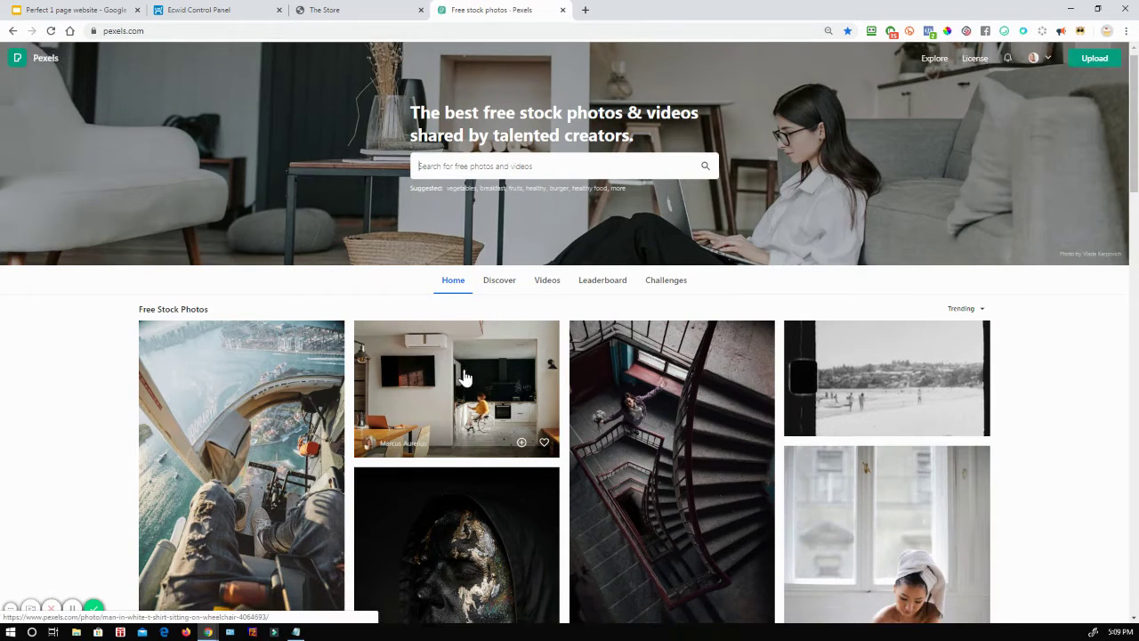
pyautogui.click(474, 351)
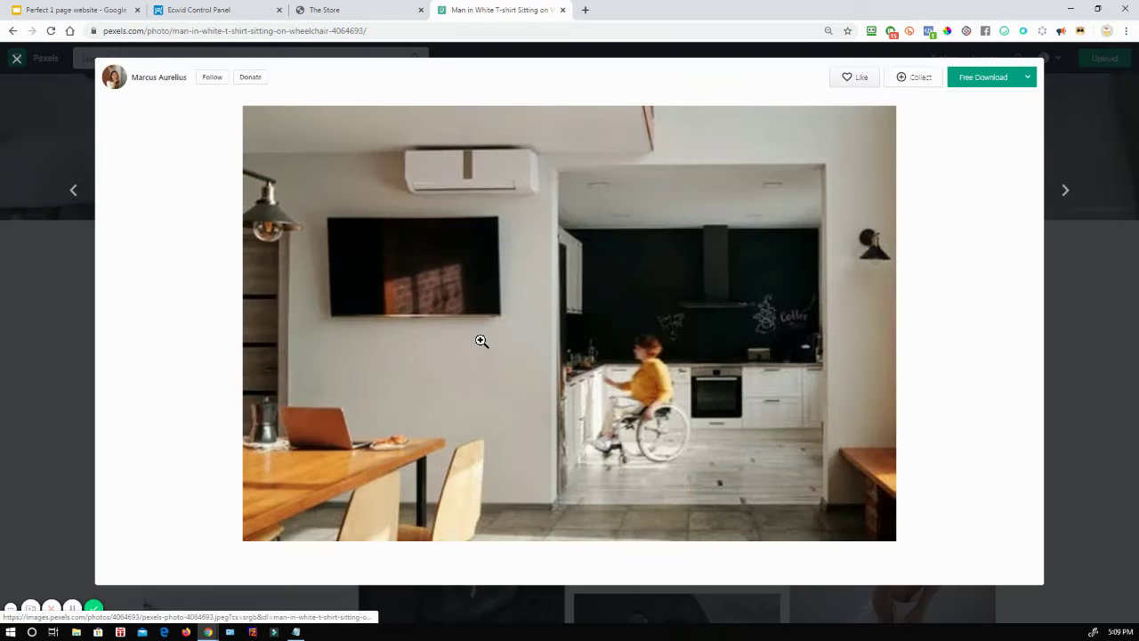
pyautogui.click(1022, 79)
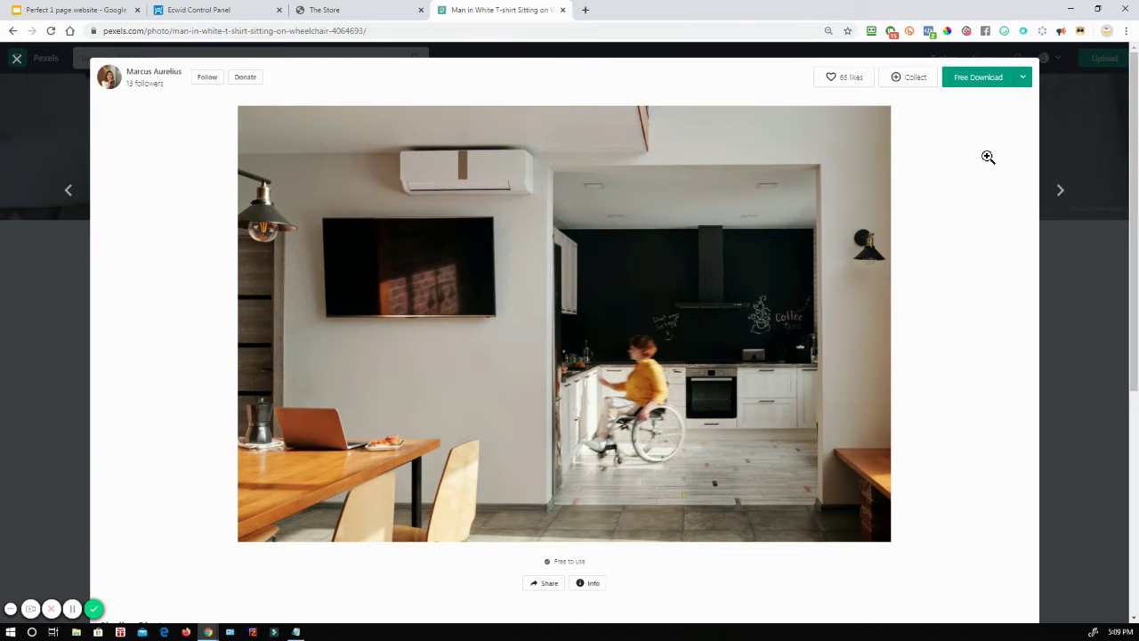
pyautogui.click(214, 10)
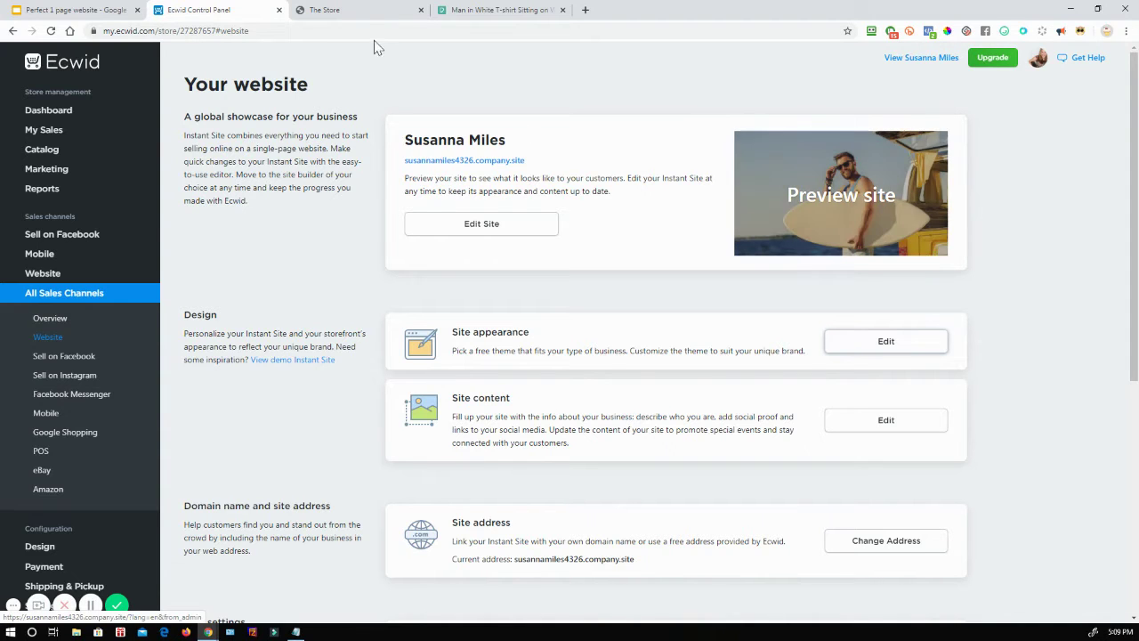
# Step: Try pink, bluish, cyan and light overlays, then apply the dark overlay at 47% opacity
pyautogui.click(360, 9)
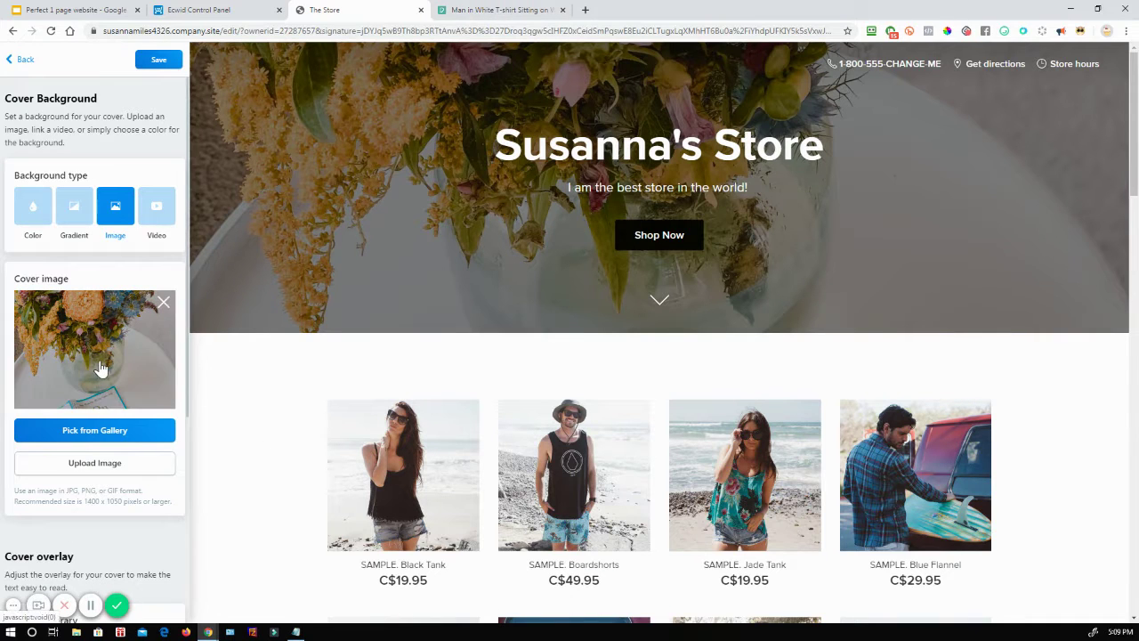
pyautogui.scroll(-2, 106, 381)
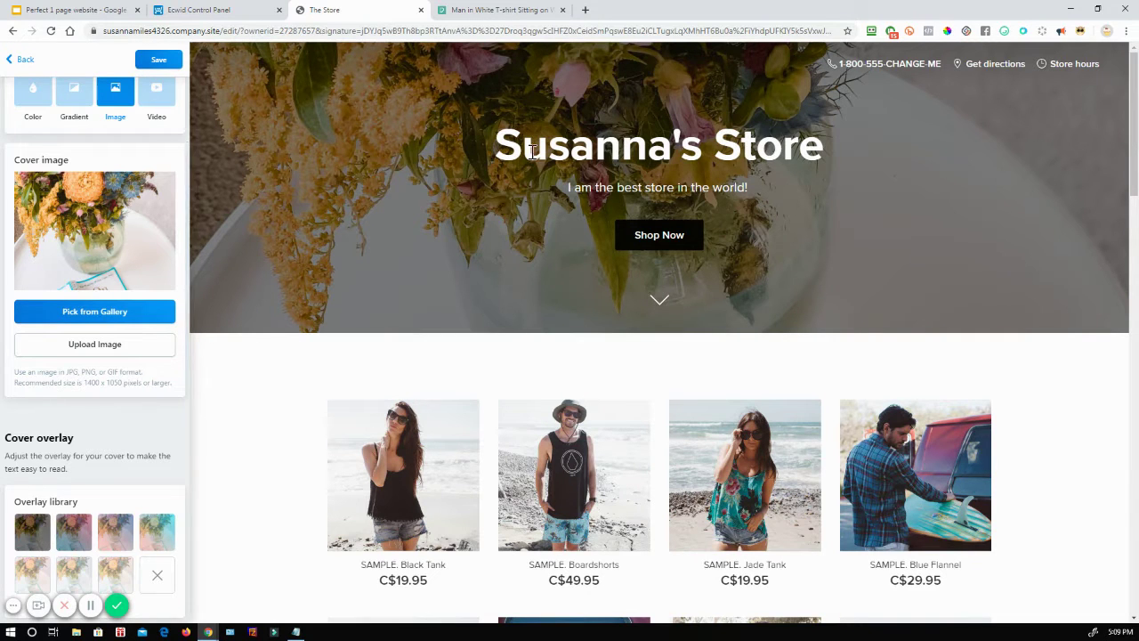
pyautogui.click(71, 537)
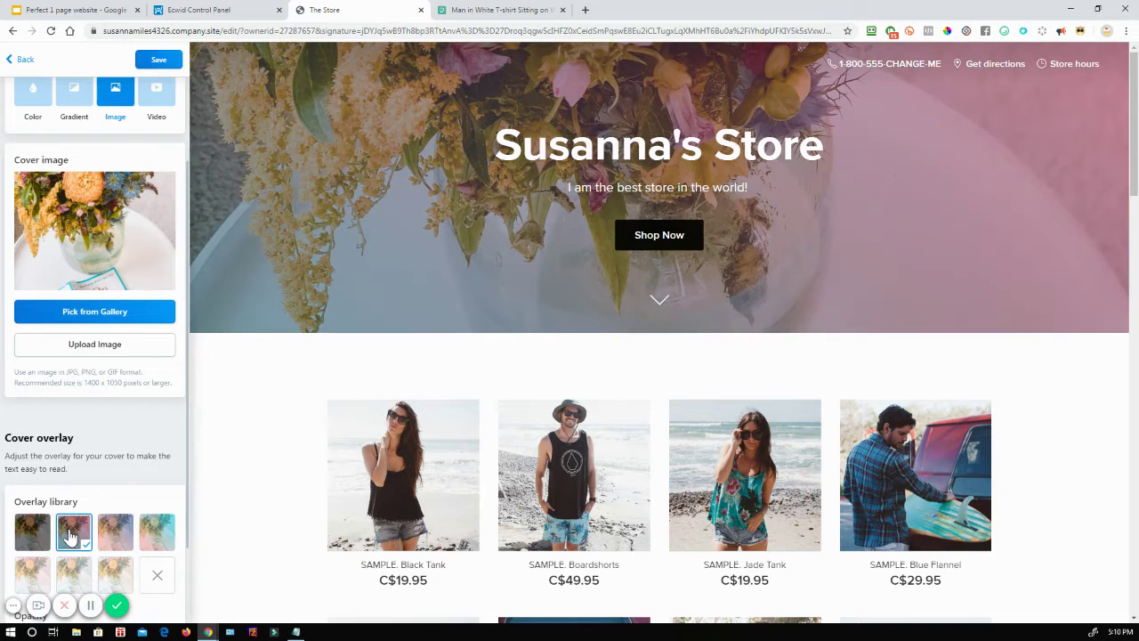
pyautogui.click(111, 538)
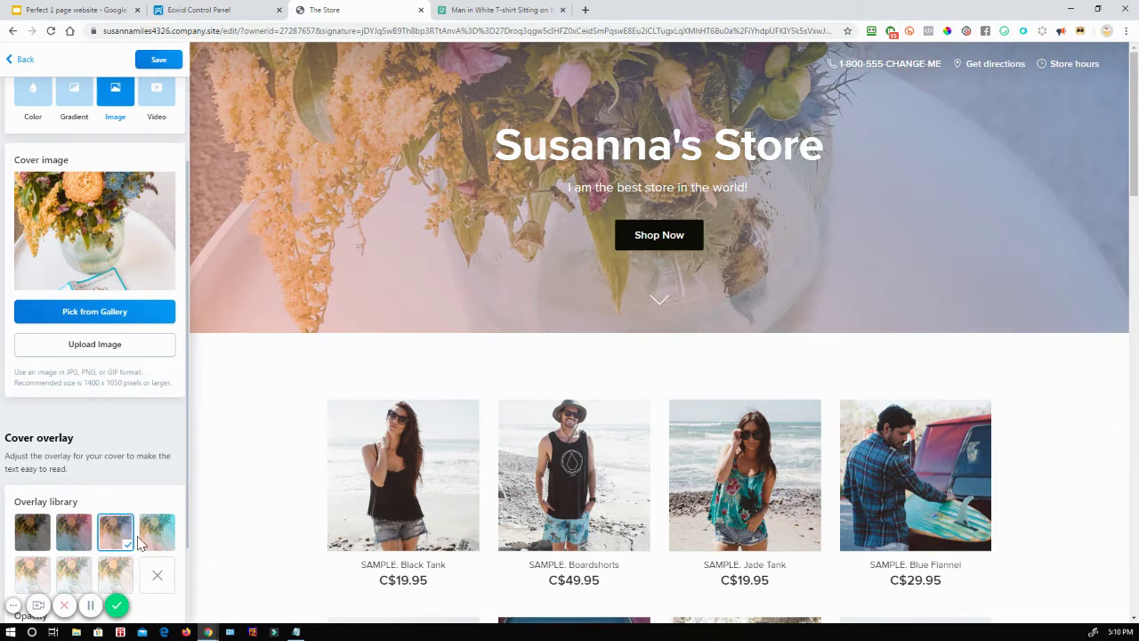
pyautogui.click(164, 541)
pyautogui.click(40, 576)
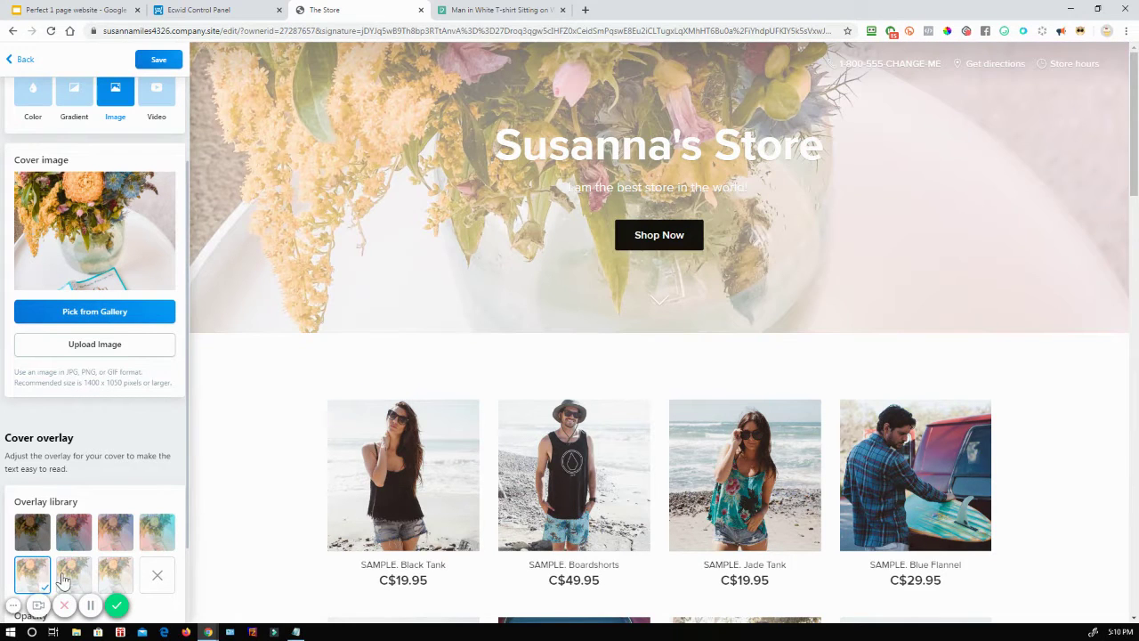
pyautogui.click(68, 577)
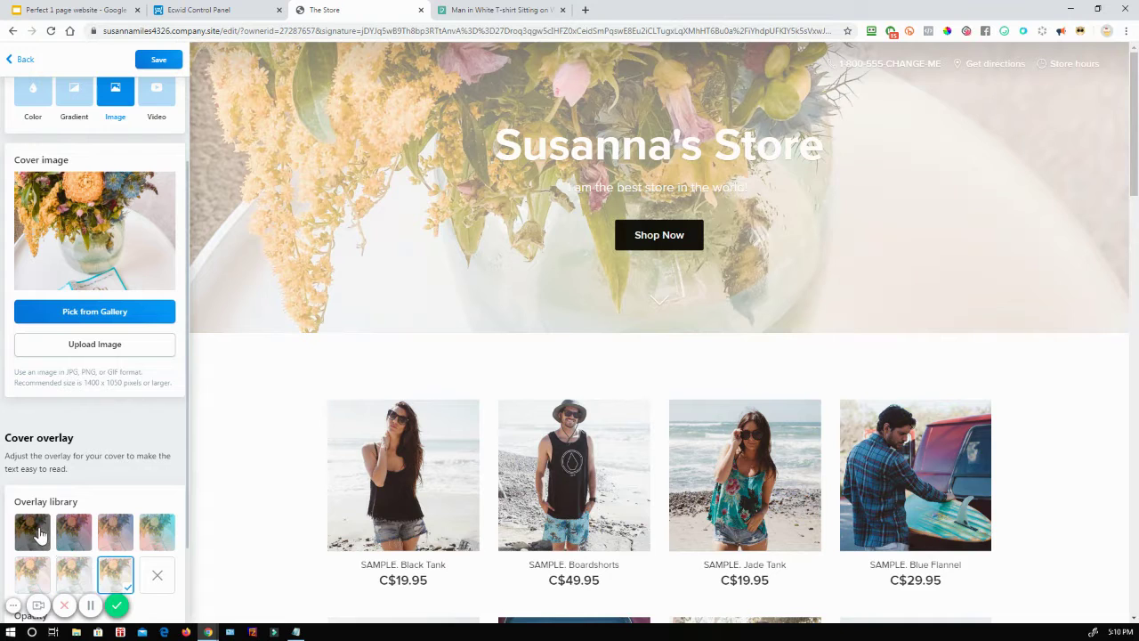
pyautogui.click(37, 537)
pyautogui.scroll(-1, 100, 495)
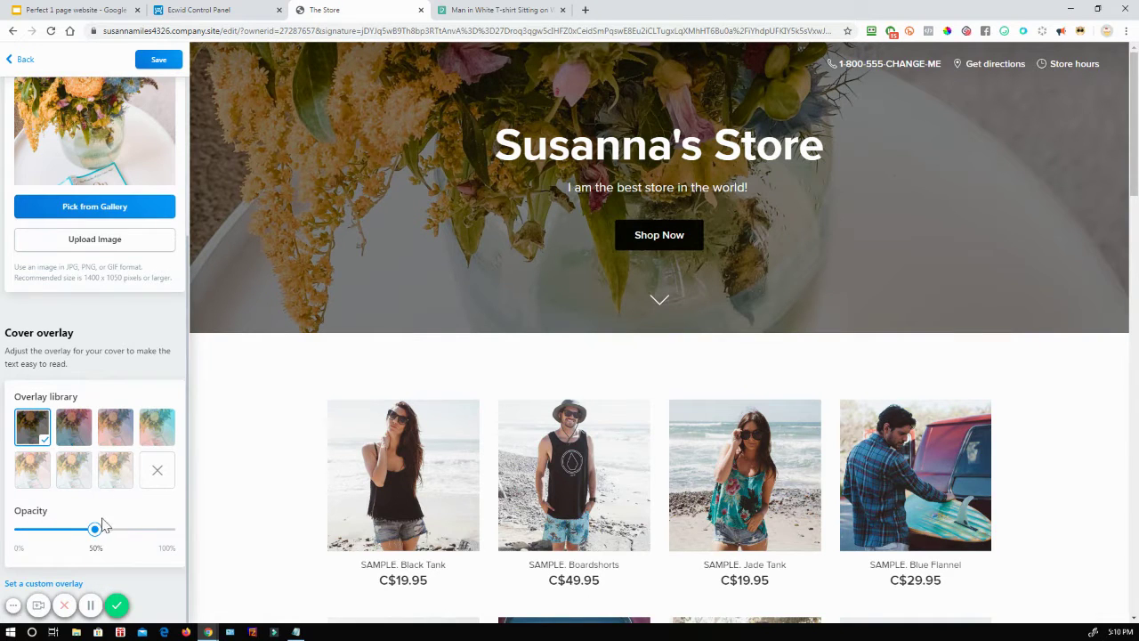
pyautogui.moveTo(93, 530)
pyautogui.mouseDown()
pyautogui.moveTo(45, 540)
pyautogui.moveTo(172, 540)
pyautogui.moveTo(90, 543)
pyautogui.mouseUp()
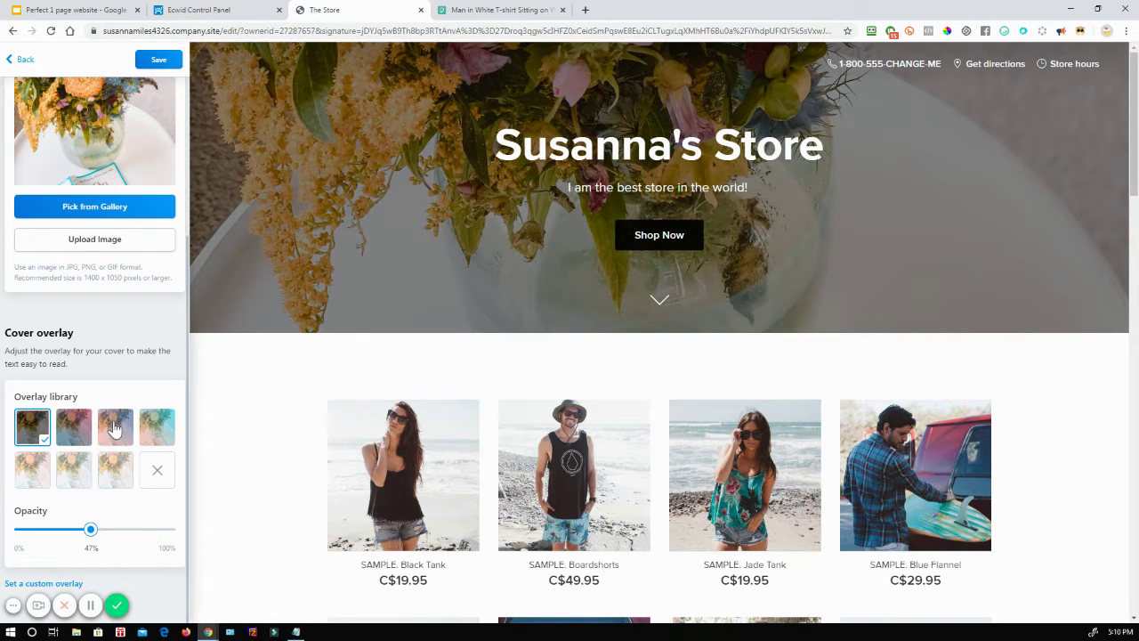
pyautogui.scroll(3, 125, 451)
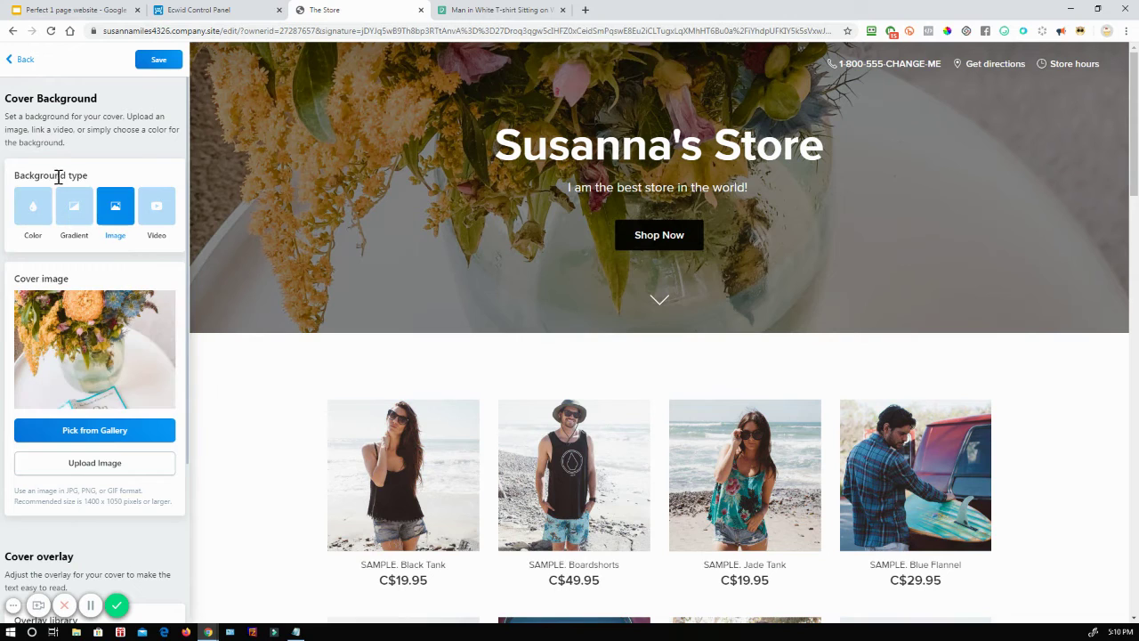
# Step: Try steel-blue colour, pink gradient and video backgrounds, then keep the flower image and save
pyautogui.click(33, 205)
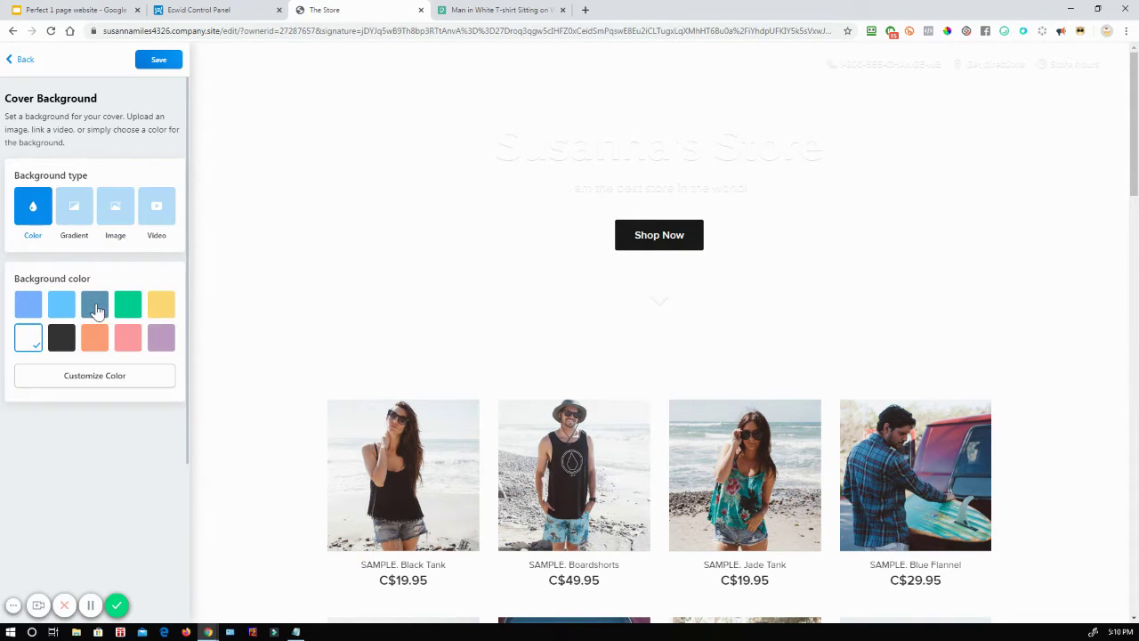
pyautogui.click(96, 308)
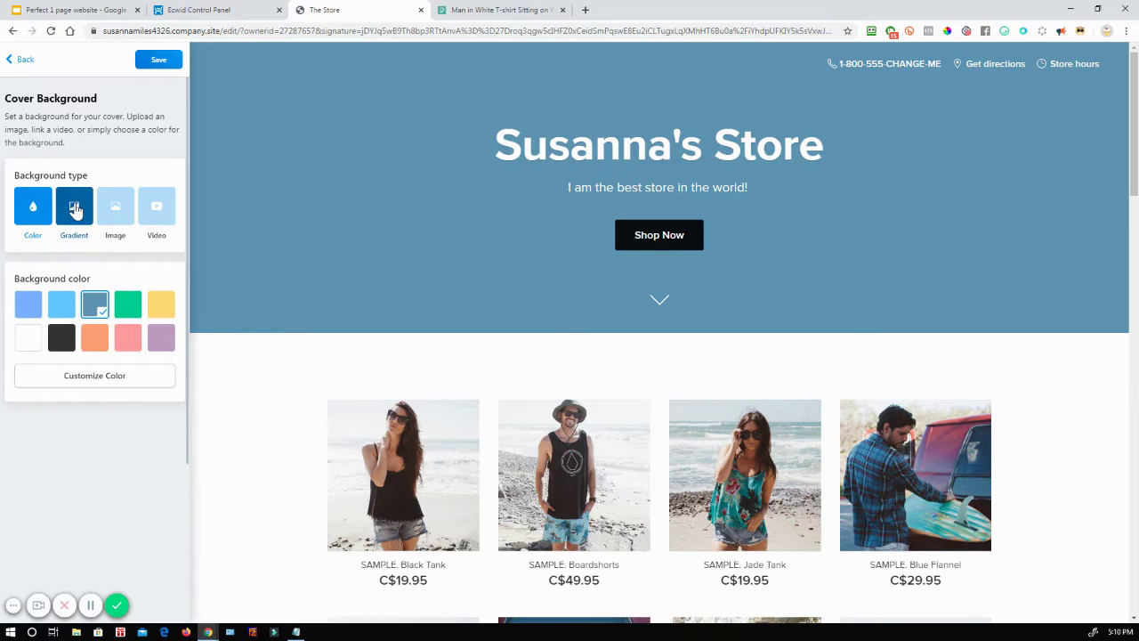
pyautogui.click(74, 208)
pyautogui.click(111, 311)
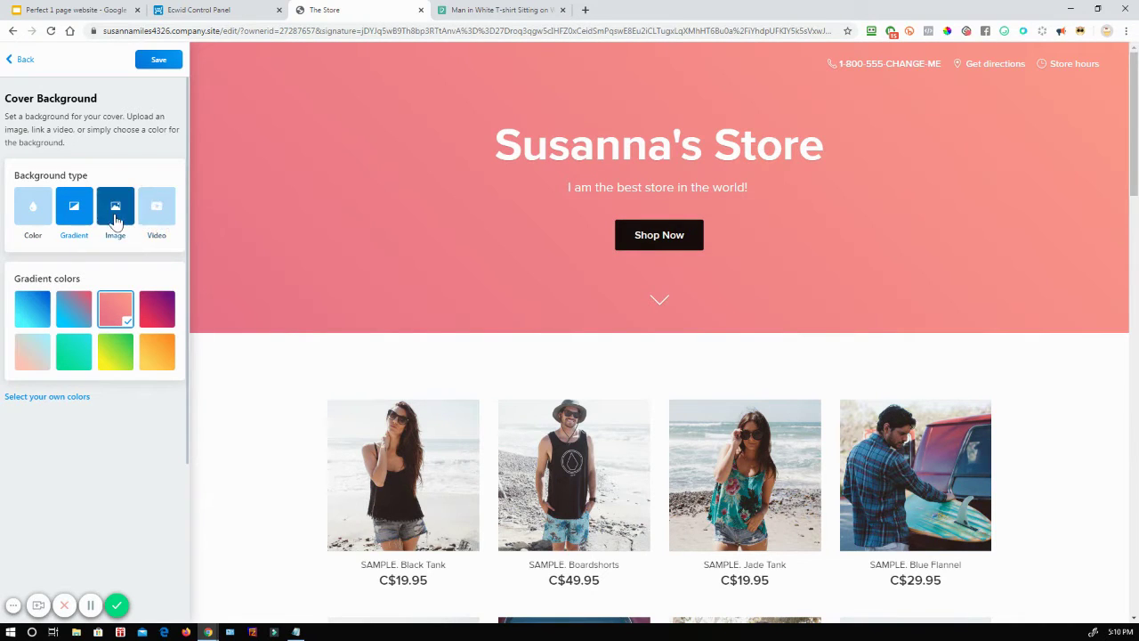
pyautogui.click(116, 214)
pyautogui.click(156, 210)
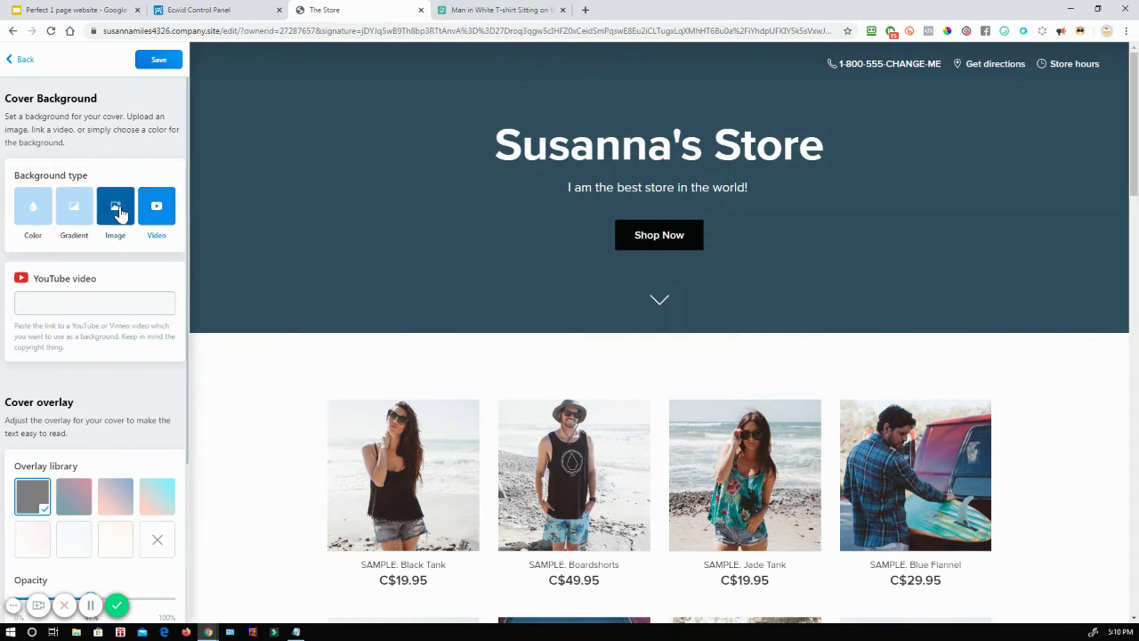
pyautogui.click(115, 213)
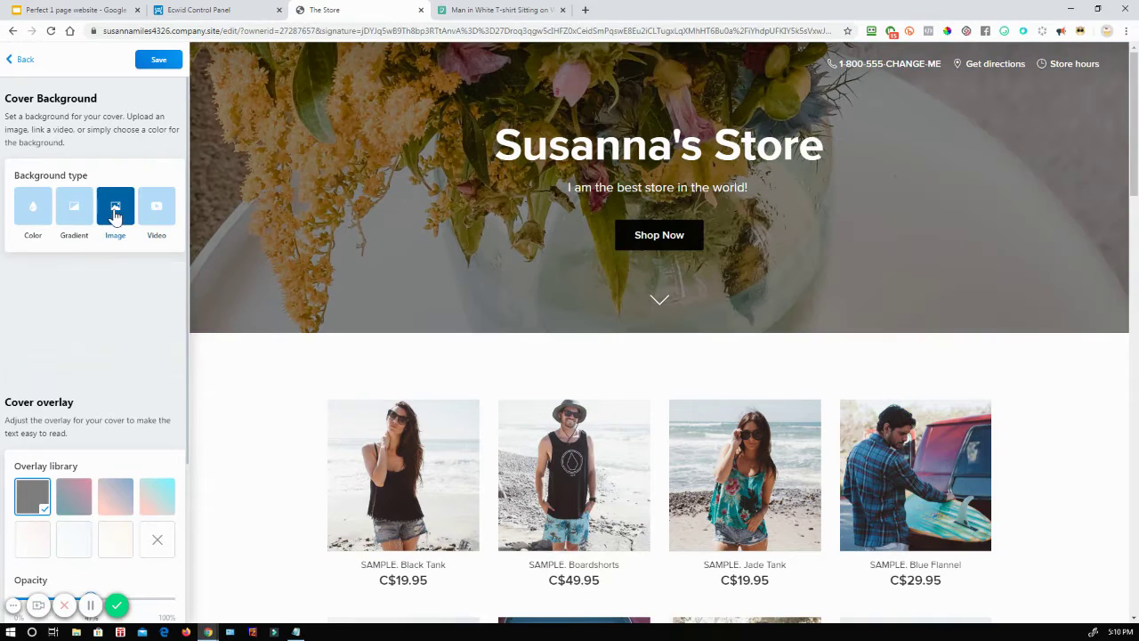
pyautogui.click(163, 64)
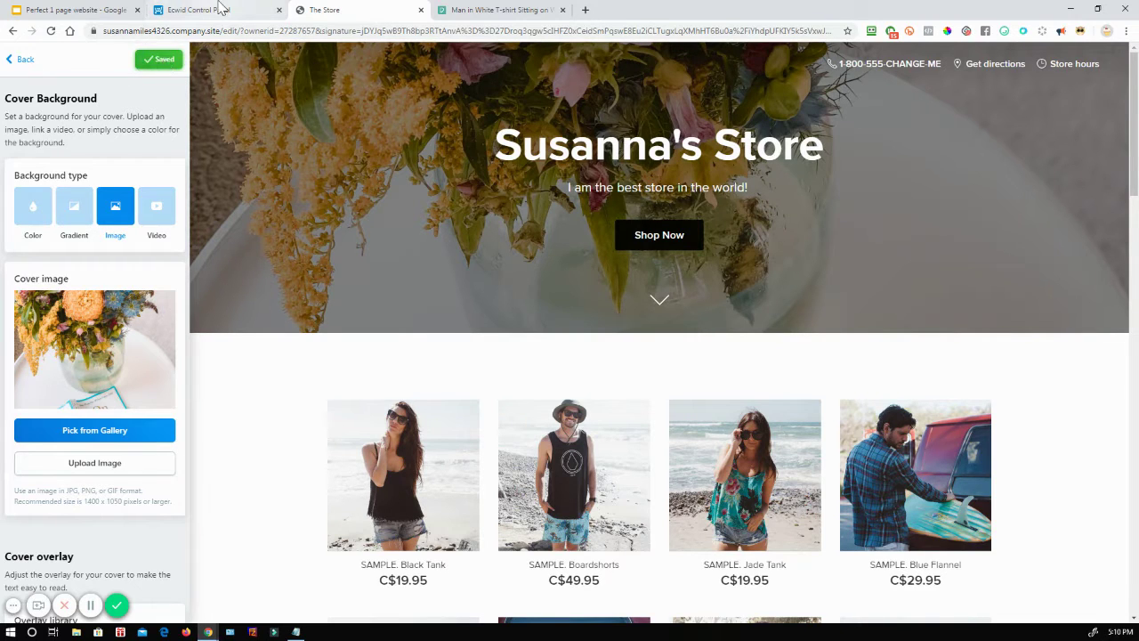
pyautogui.click(10, 61)
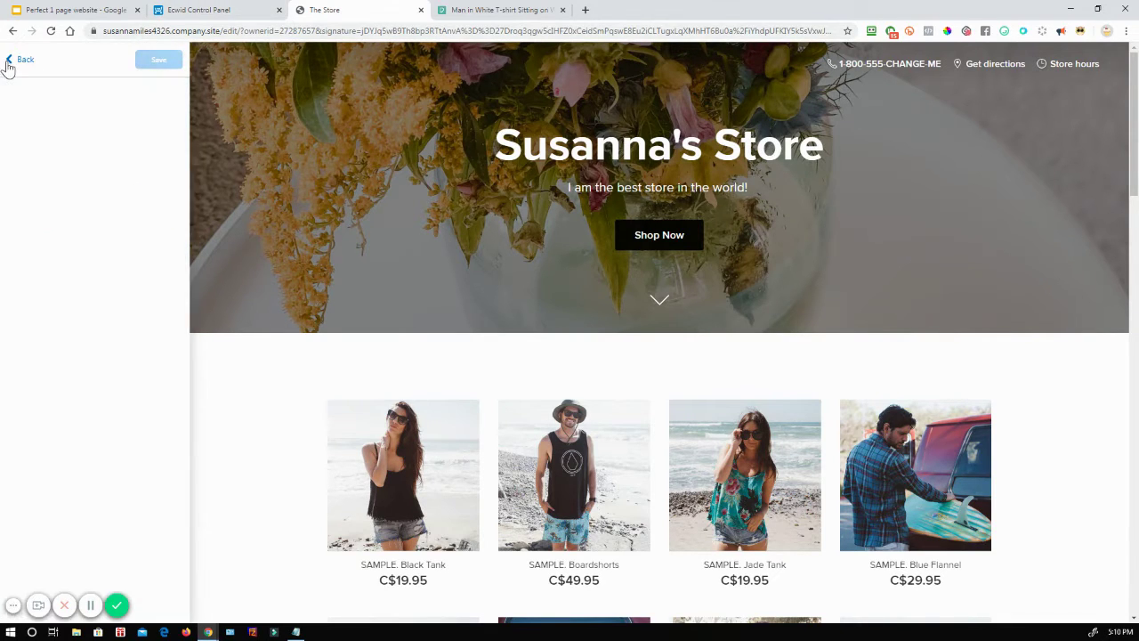
pyautogui.scroll(-2, 134, 307)
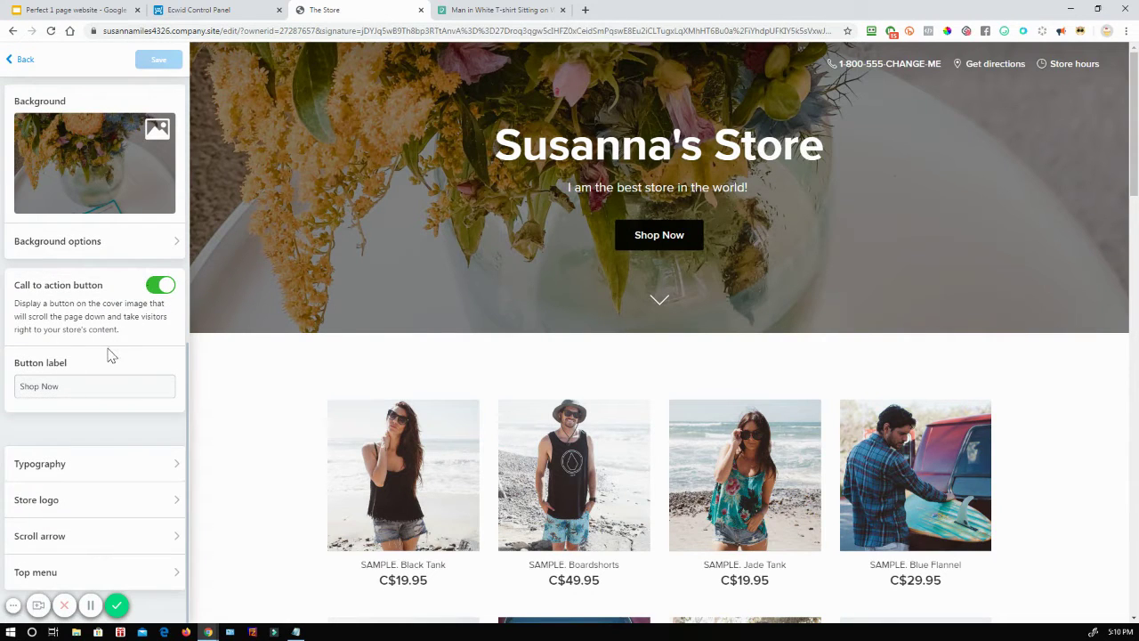
pyautogui.moveTo(76, 390); pyautogui.dragTo(4, 393)
pyautogui.click(164, 286)
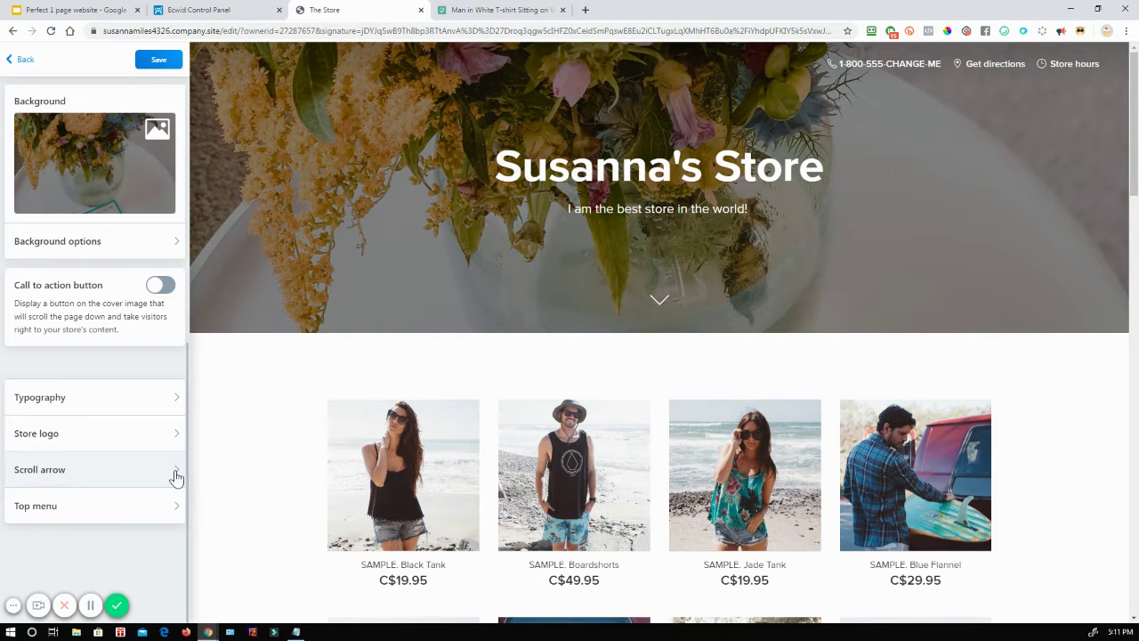
pyautogui.click(176, 471)
pyautogui.click(165, 176)
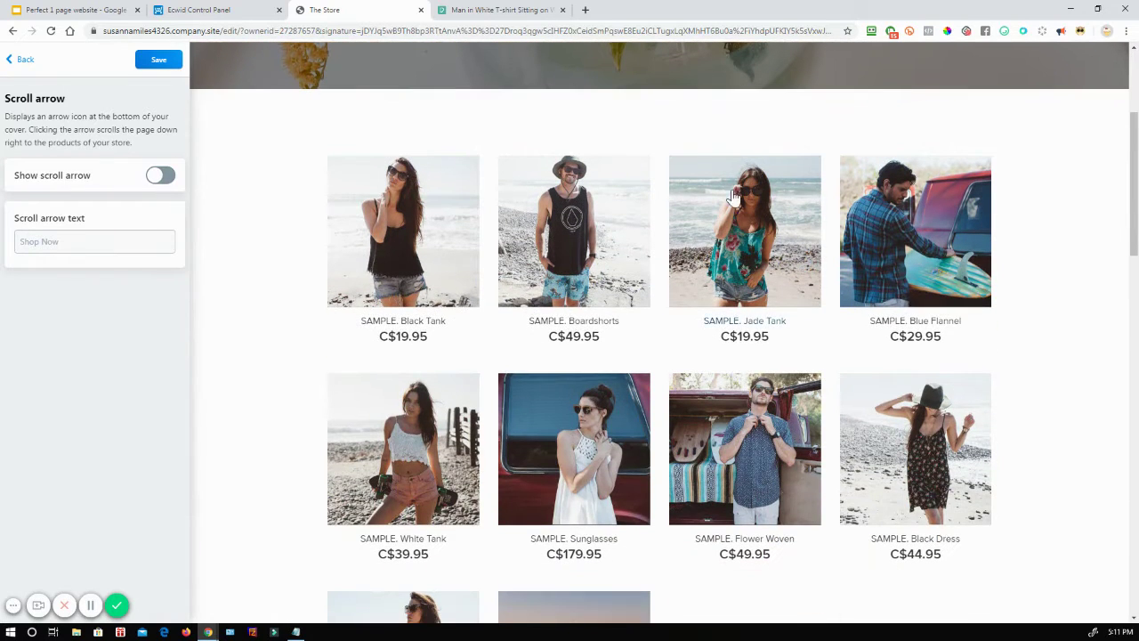
pyautogui.scroll(3, 732, 196)
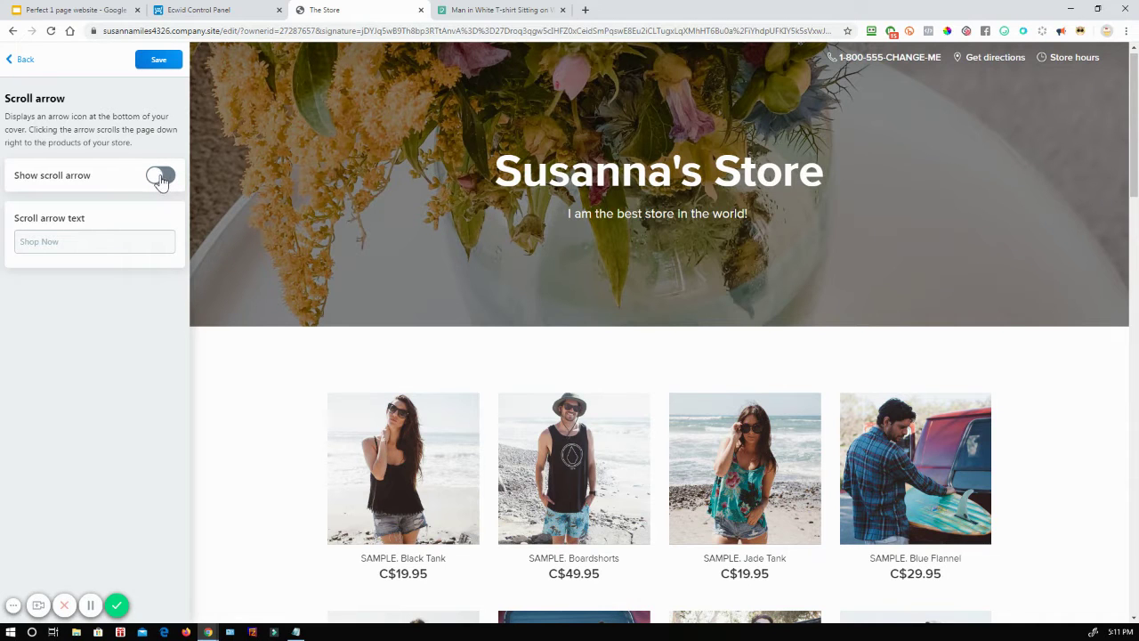
pyautogui.click(160, 177)
pyautogui.click(20, 60)
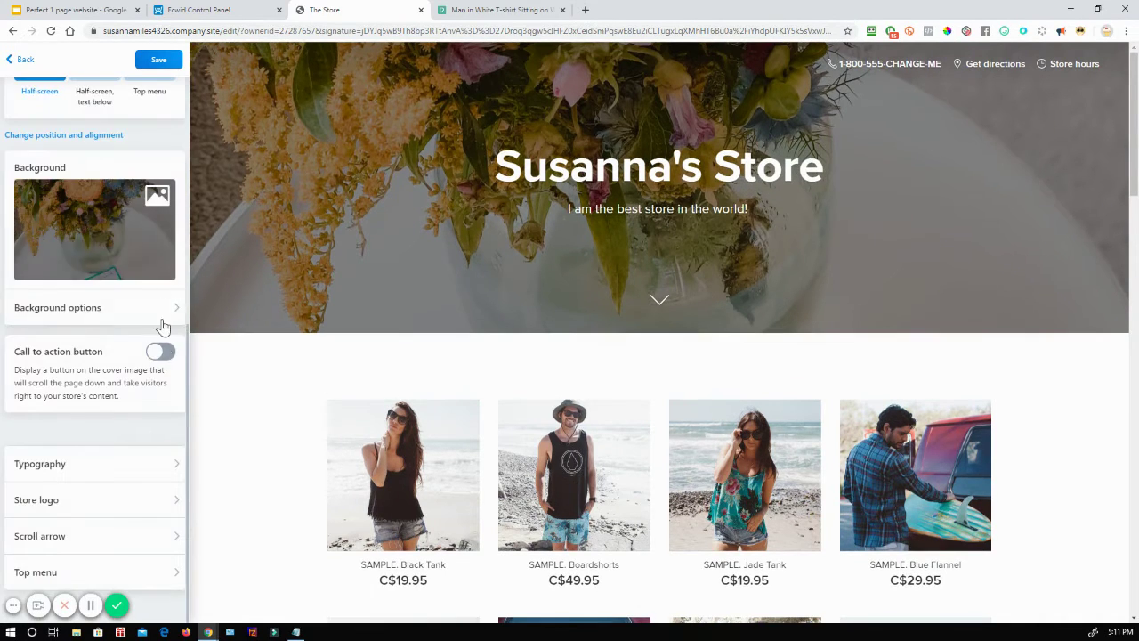
pyautogui.click(161, 353)
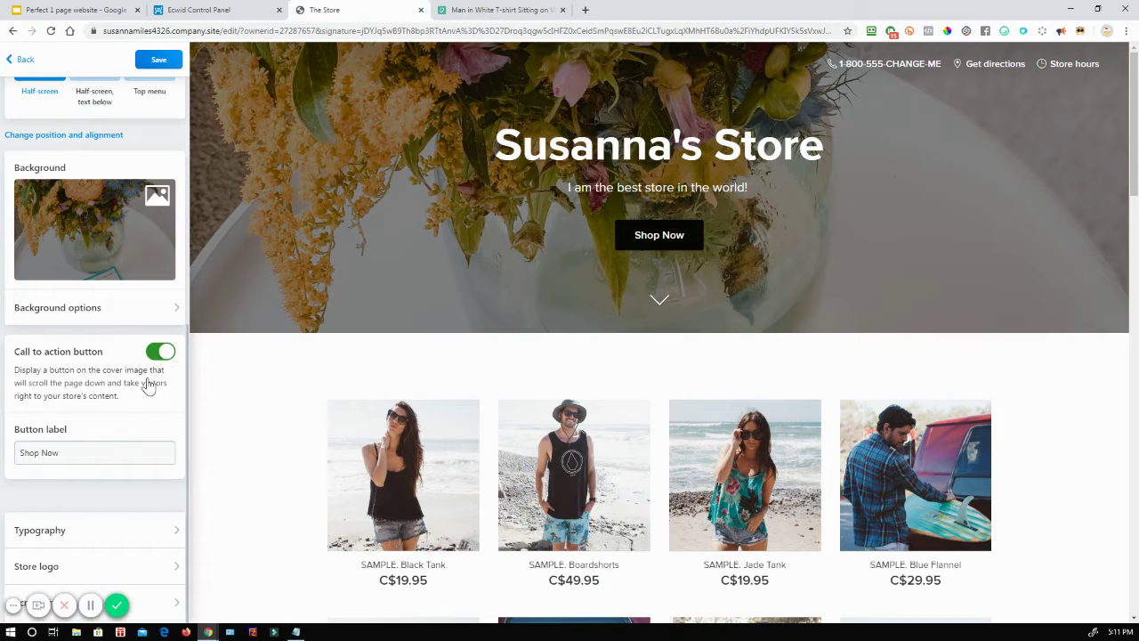
pyautogui.scroll(-1, 64, 447)
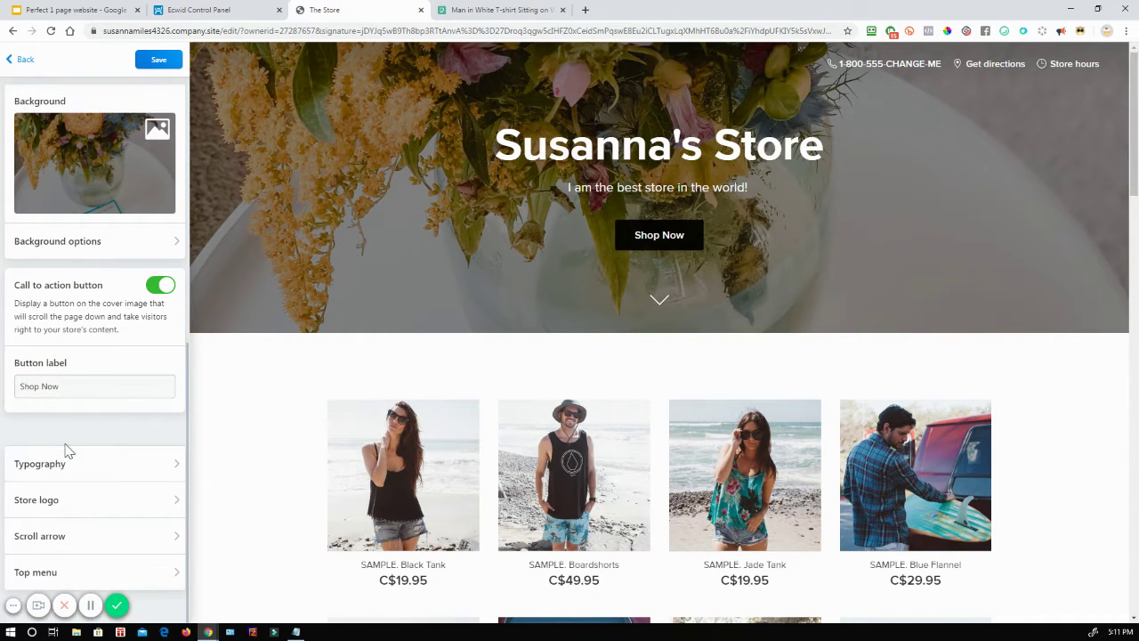
# Step: Set the headline font to Merriweather, then switch to Montserrat, keeping the headline colour white
pyautogui.click(139, 465)
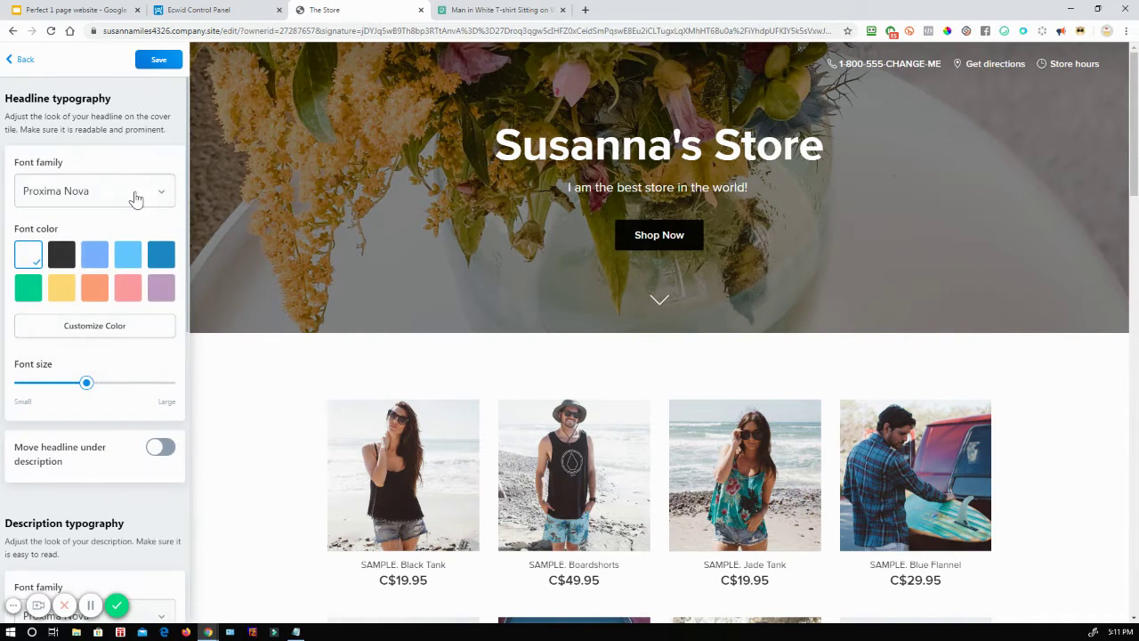
pyautogui.click(131, 194)
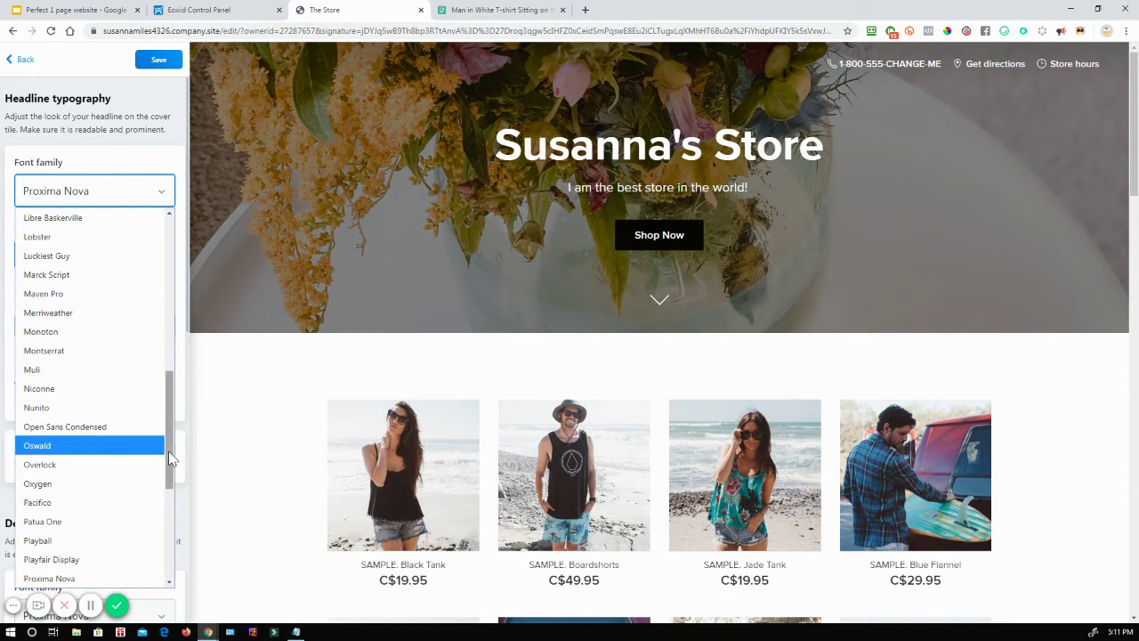
pyautogui.moveTo(170, 459); pyautogui.dragTo(171, 242)
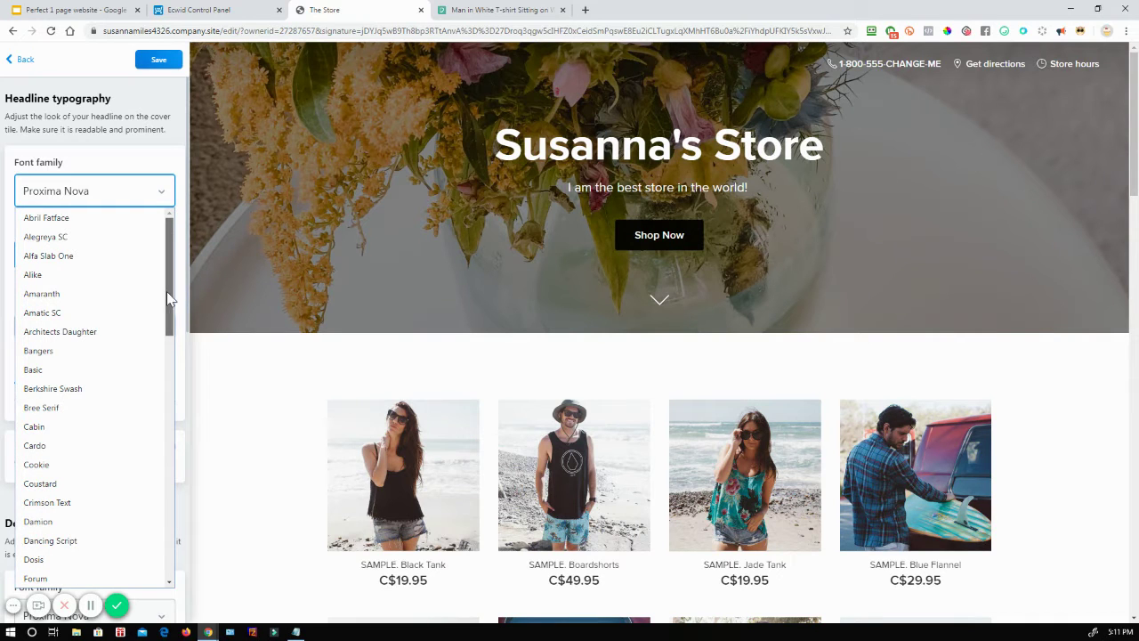
pyautogui.scroll(-3, 157, 333)
pyautogui.scroll(-3, 160, 378)
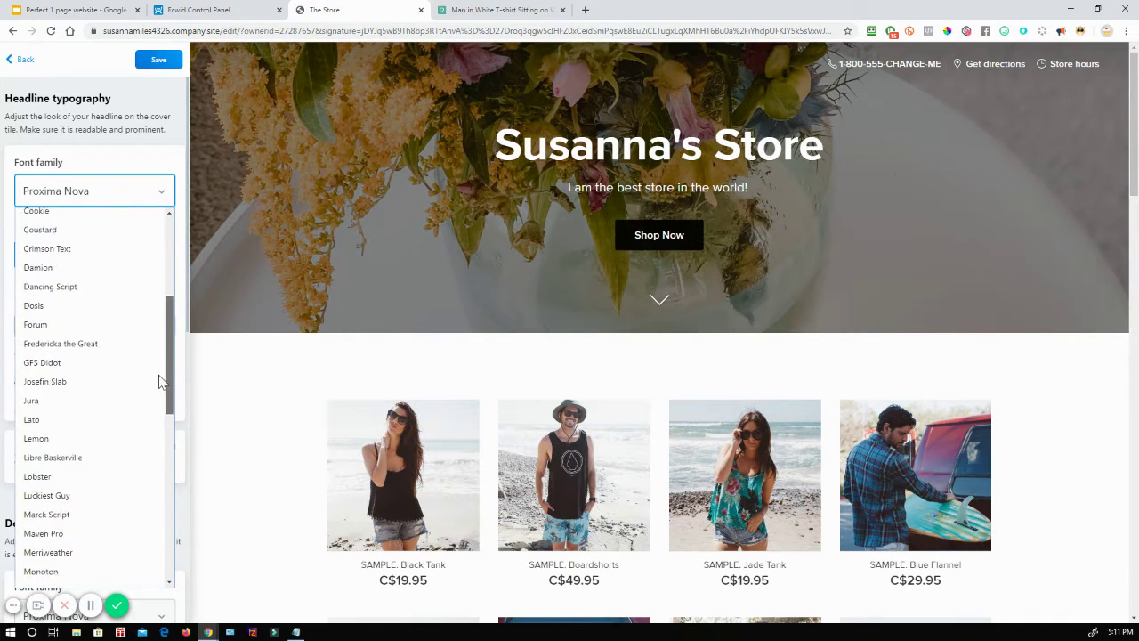
pyautogui.click(69, 478)
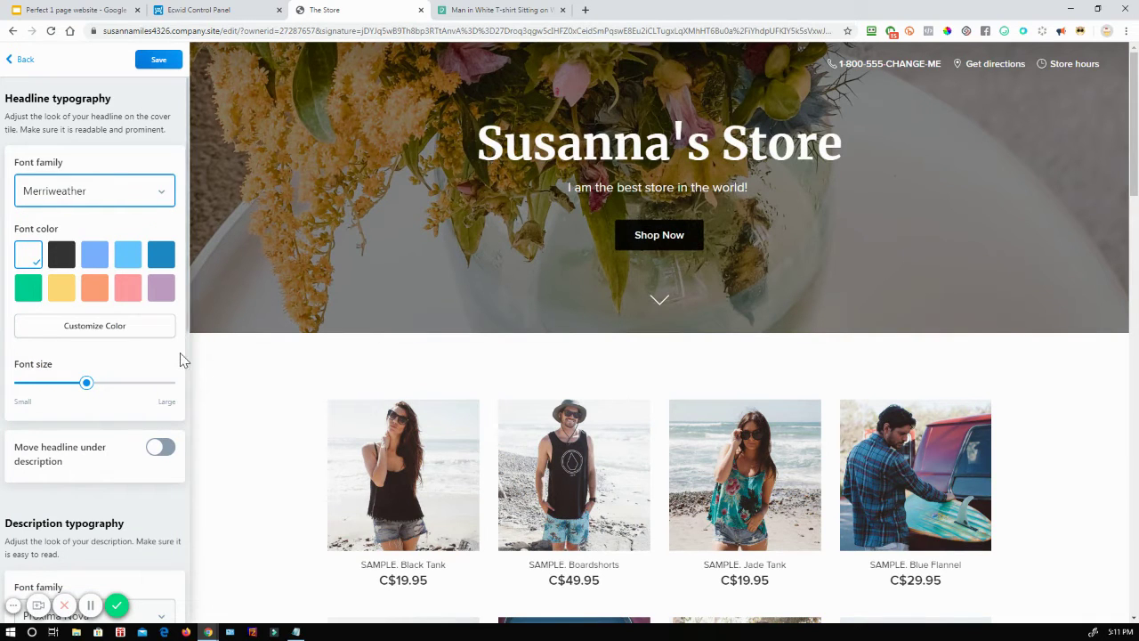
pyautogui.click(144, 193)
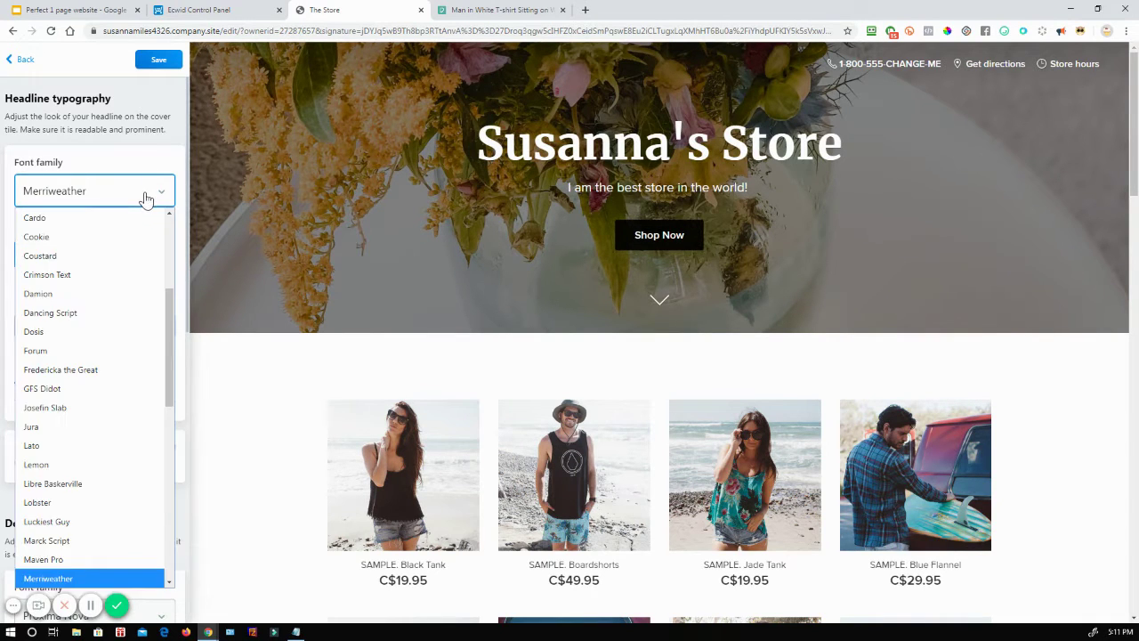
pyautogui.scroll(-2, 124, 393)
pyautogui.click(82, 478)
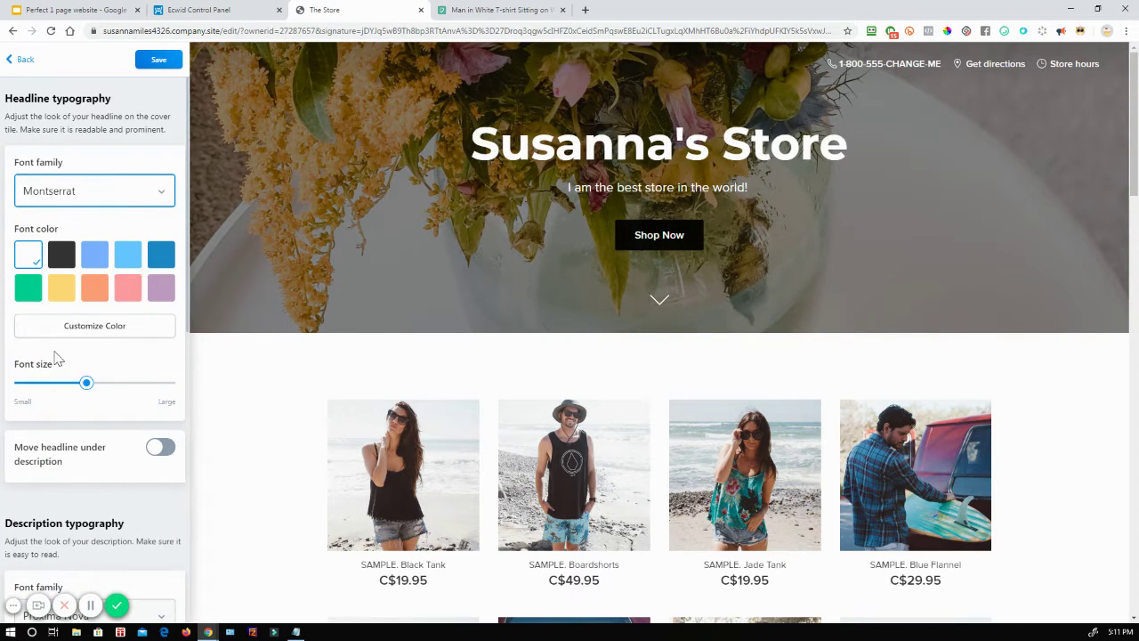
pyautogui.click(40, 257)
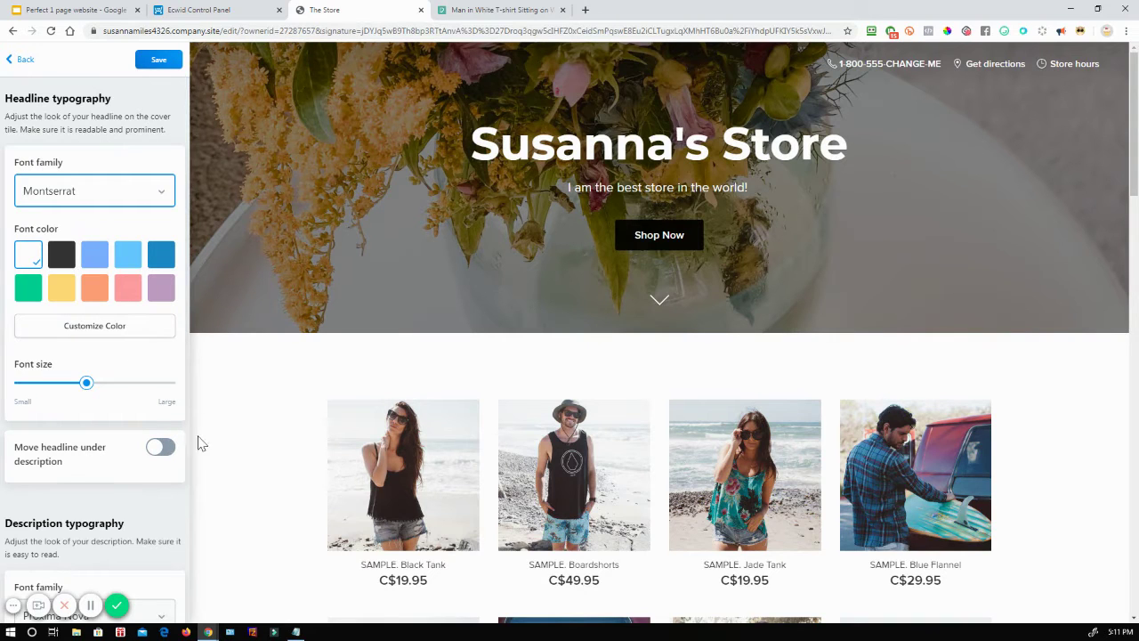
# Step: Move the headline under the description, make it smaller, and set the description text black
pyautogui.click(165, 454)
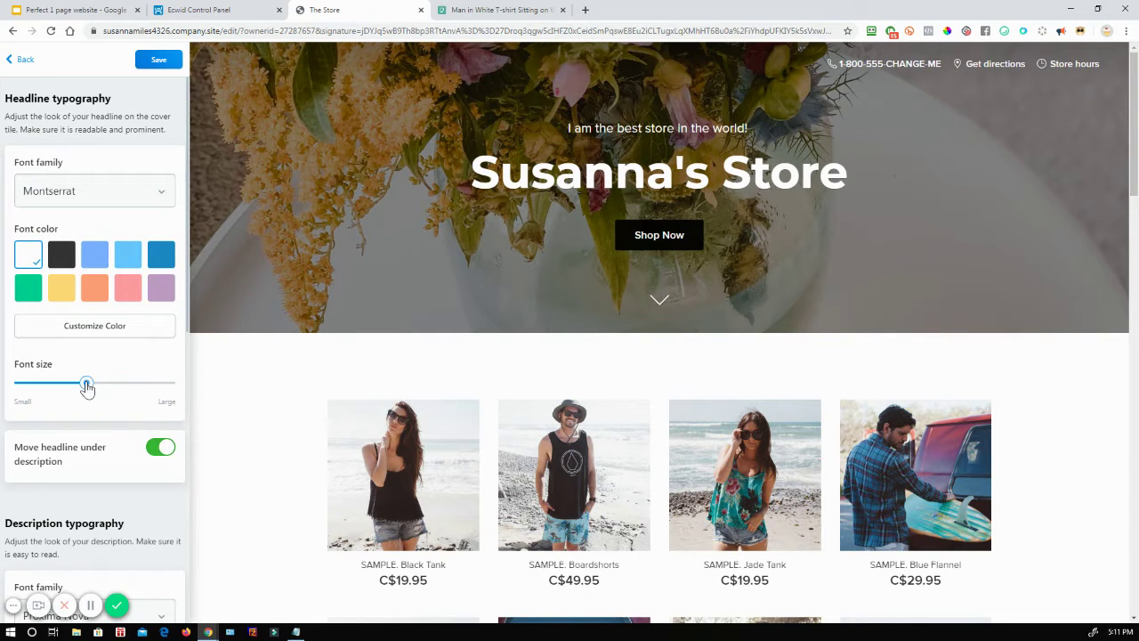
pyautogui.moveTo(88, 383); pyautogui.dragTo(85, 384)
pyautogui.scroll(-3, 159, 450)
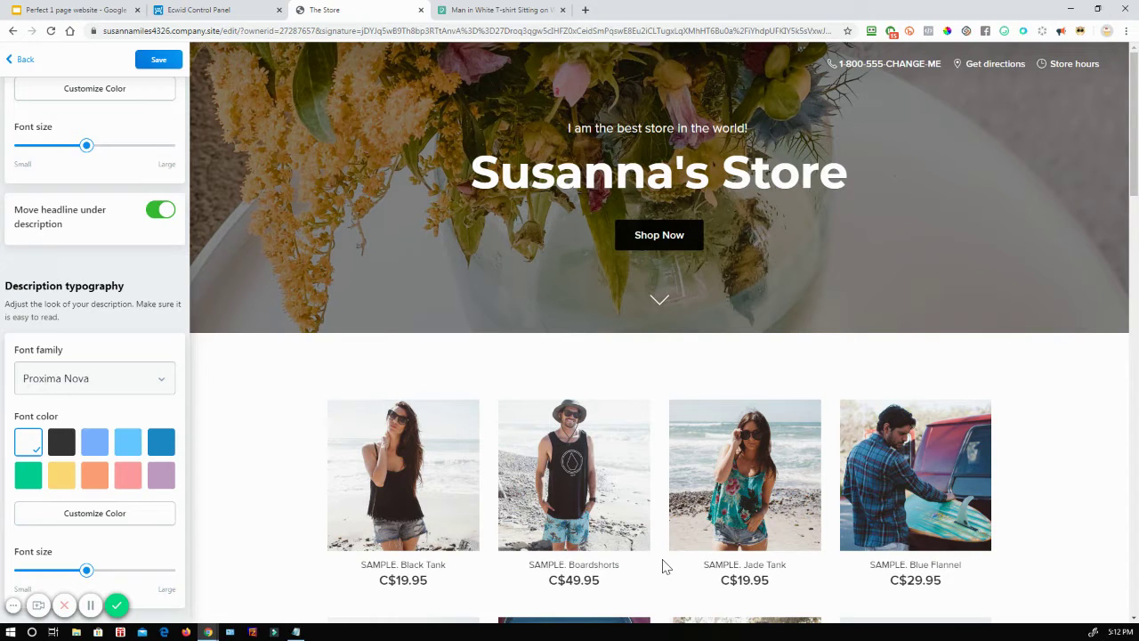
pyautogui.scroll(-2, 107, 365)
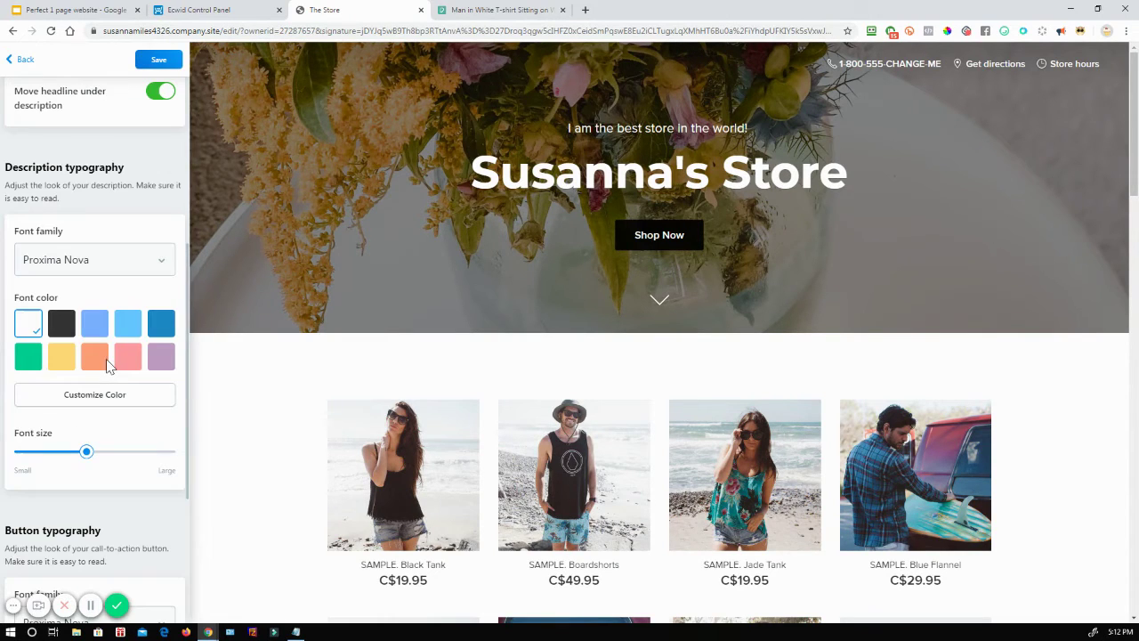
pyautogui.click(162, 326)
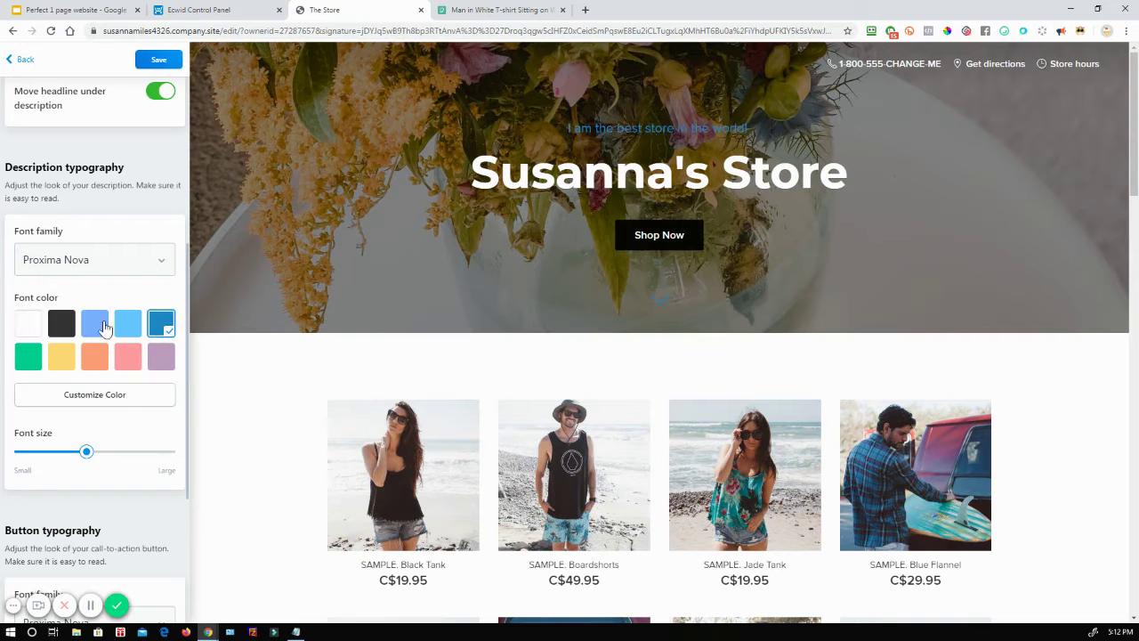
pyautogui.click(58, 327)
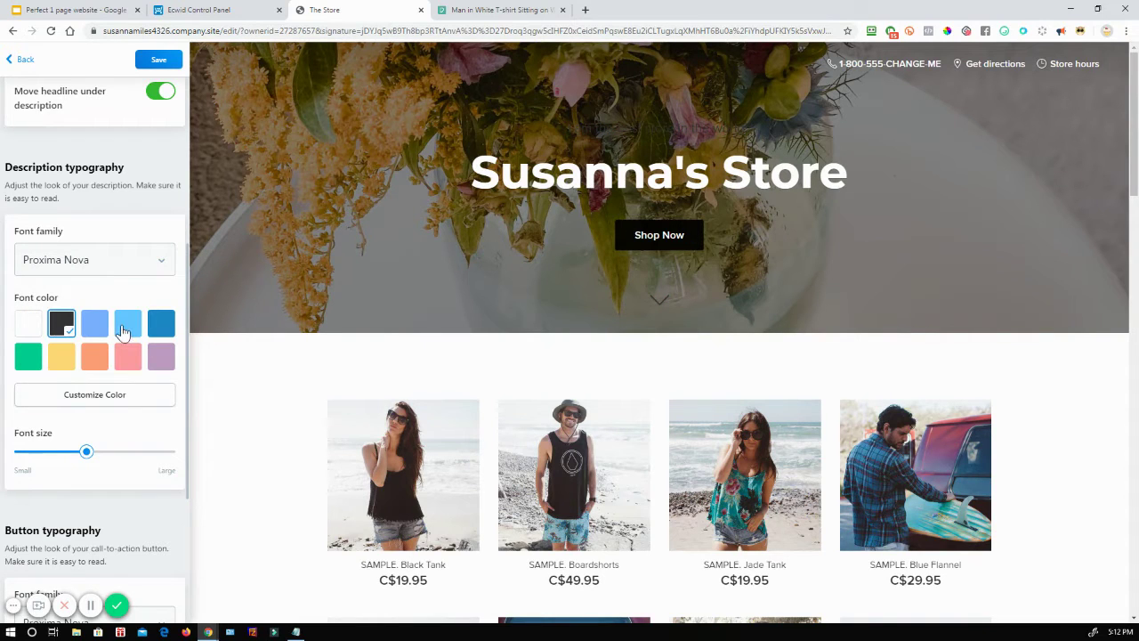
pyautogui.scroll(-4, 123, 332)
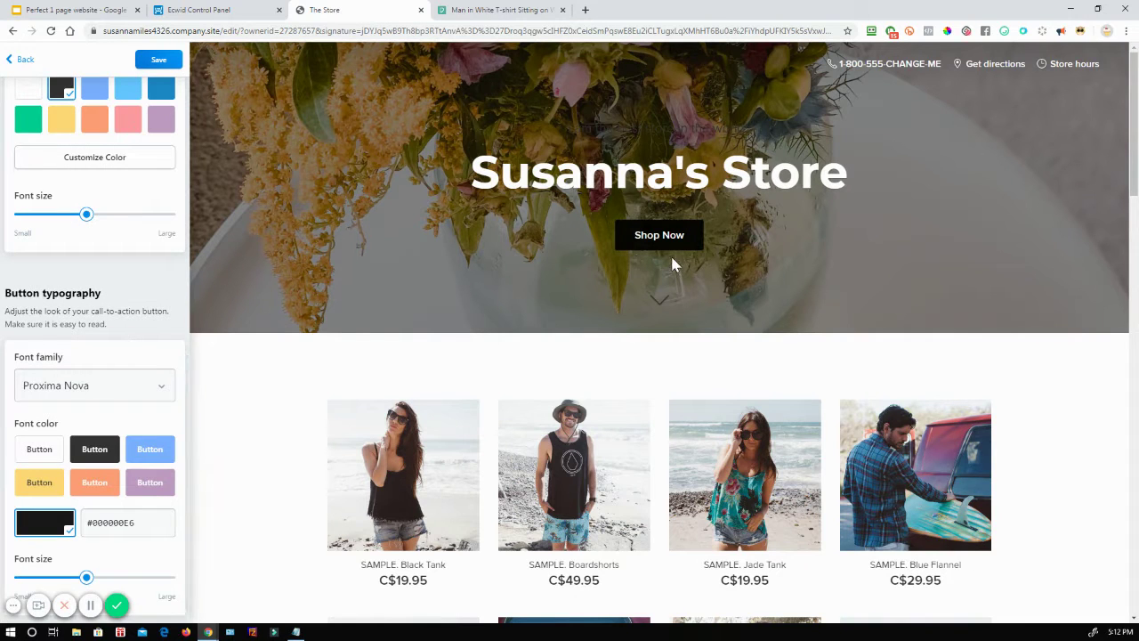
pyautogui.scroll(-1, 83, 414)
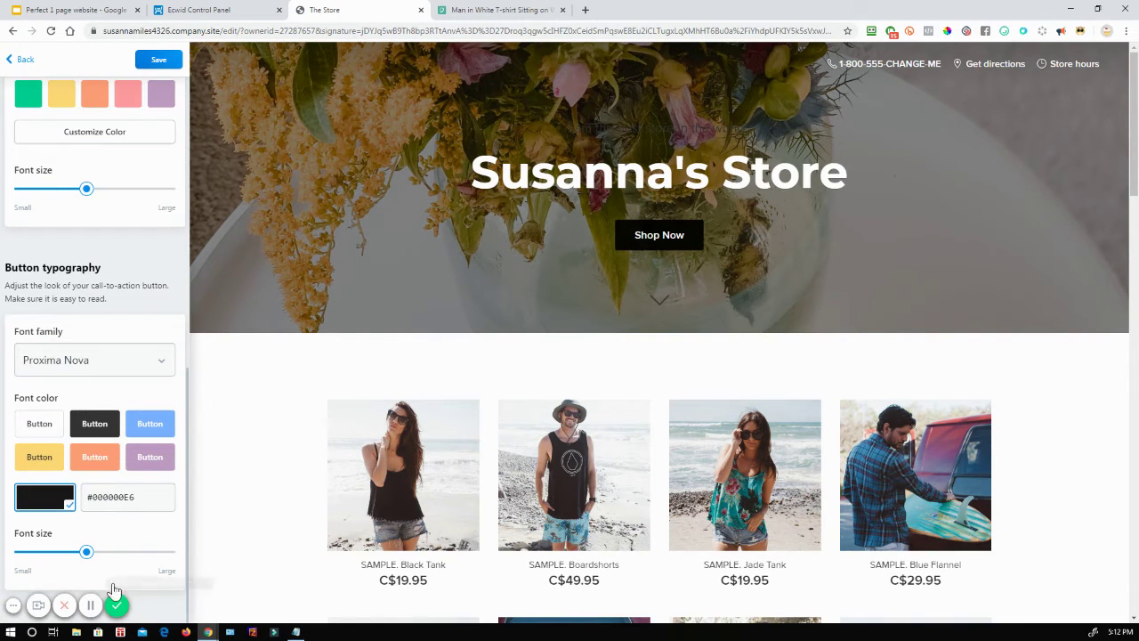
pyautogui.scroll(10, 106, 318)
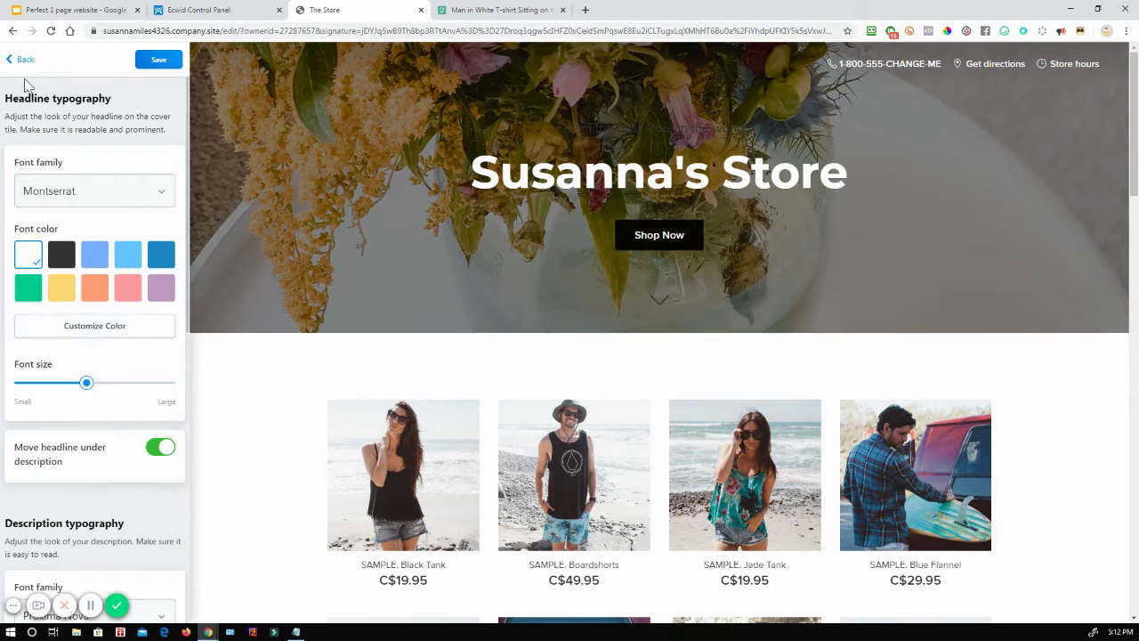
# Step: Check the Store logo options and back out without uploading a logo
pyautogui.click(13, 59)
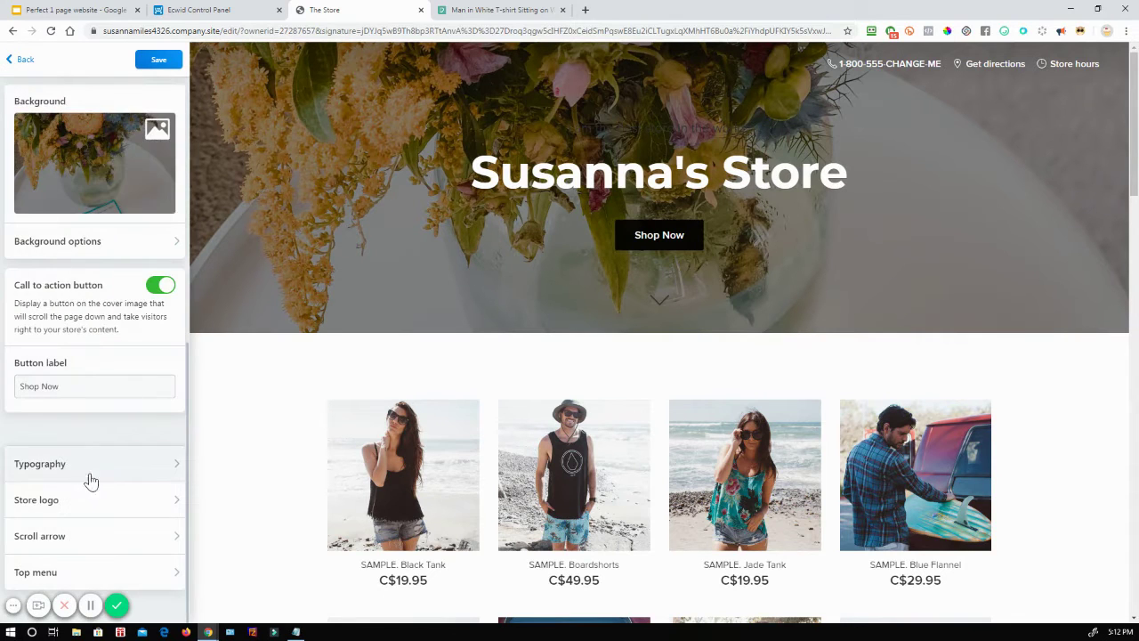
pyautogui.click(98, 506)
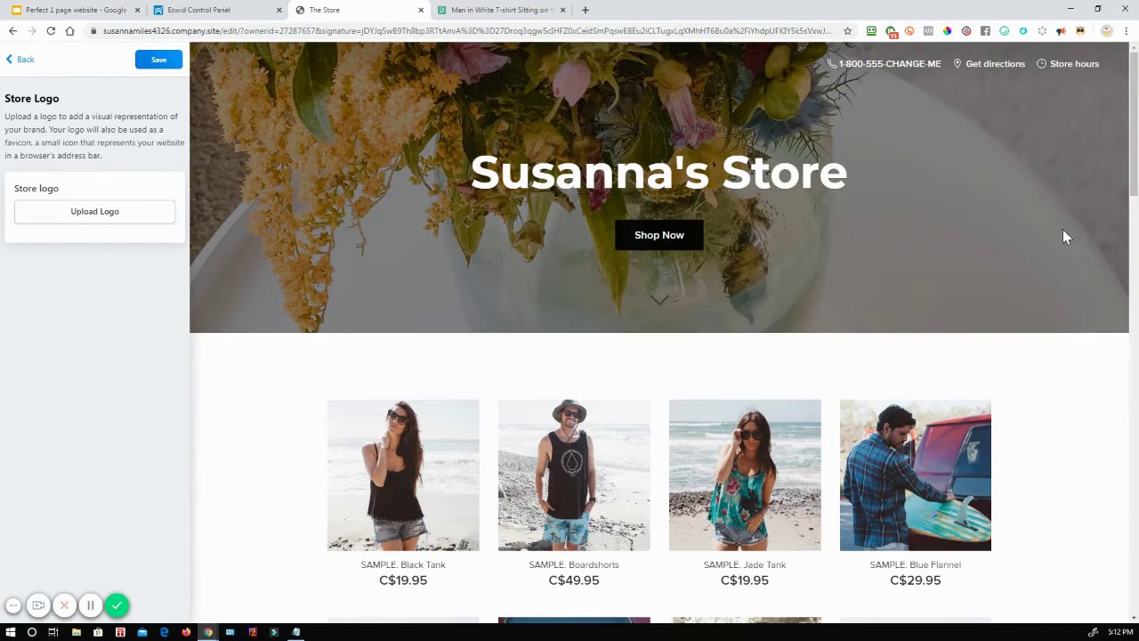
pyautogui.click(10, 62)
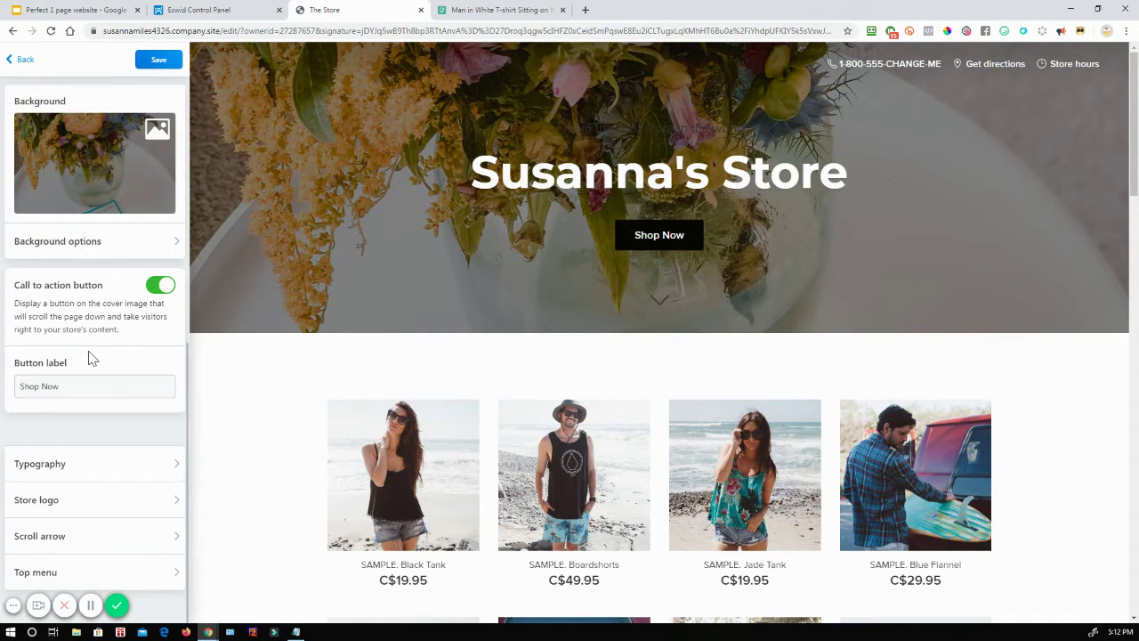
pyautogui.click(123, 574)
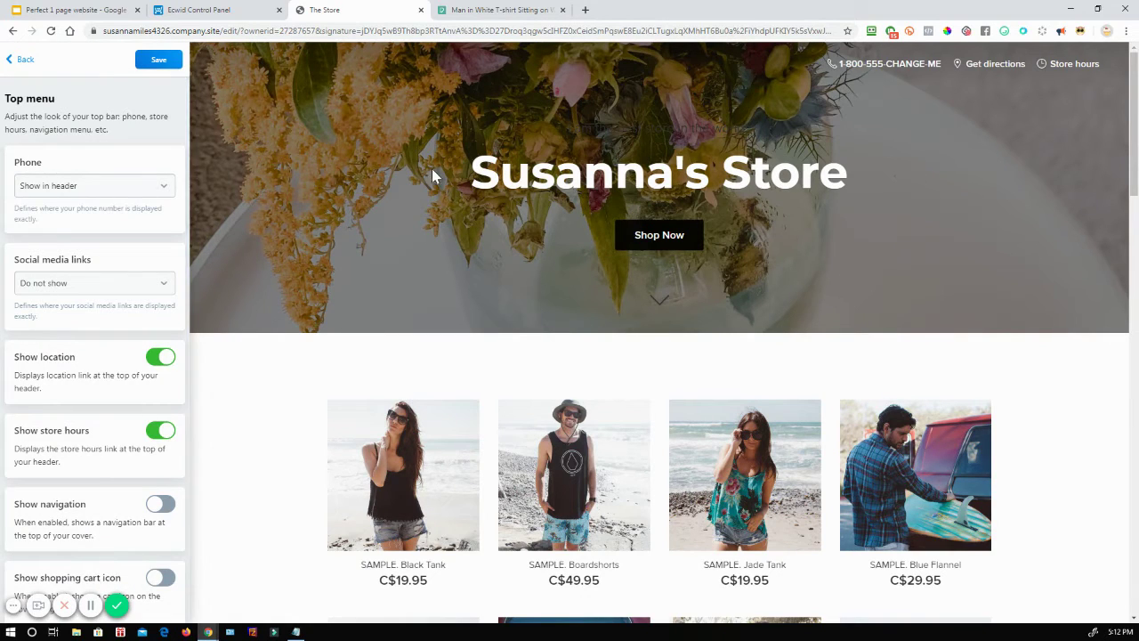
# Step: Set the phone number to Do not show and social media links to Show in header
pyautogui.click(87, 191)
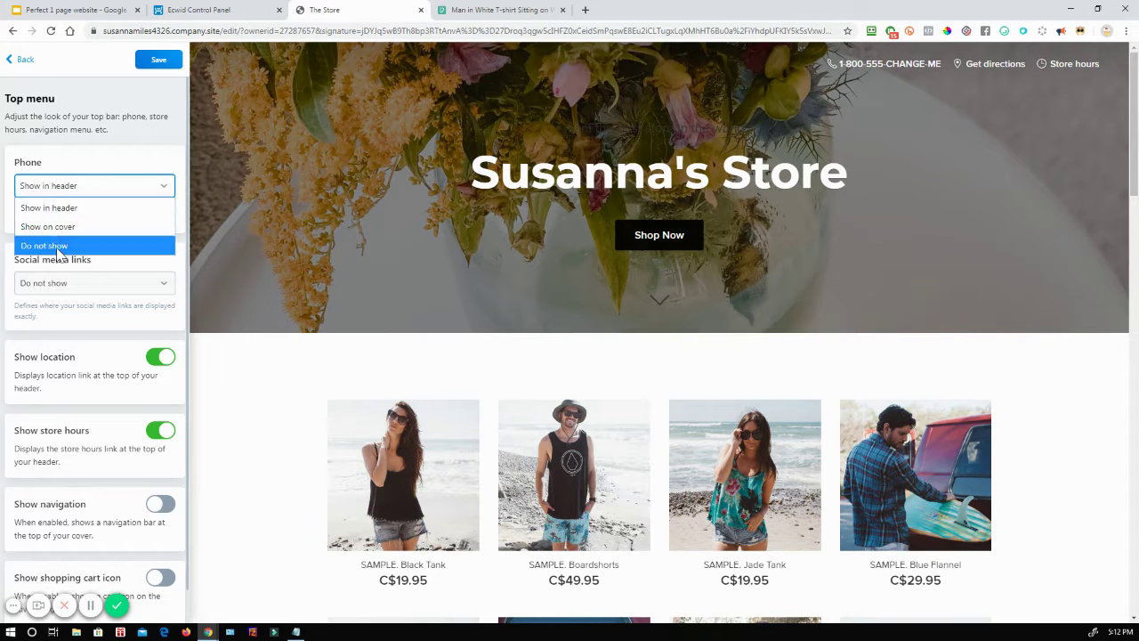
pyautogui.click(56, 246)
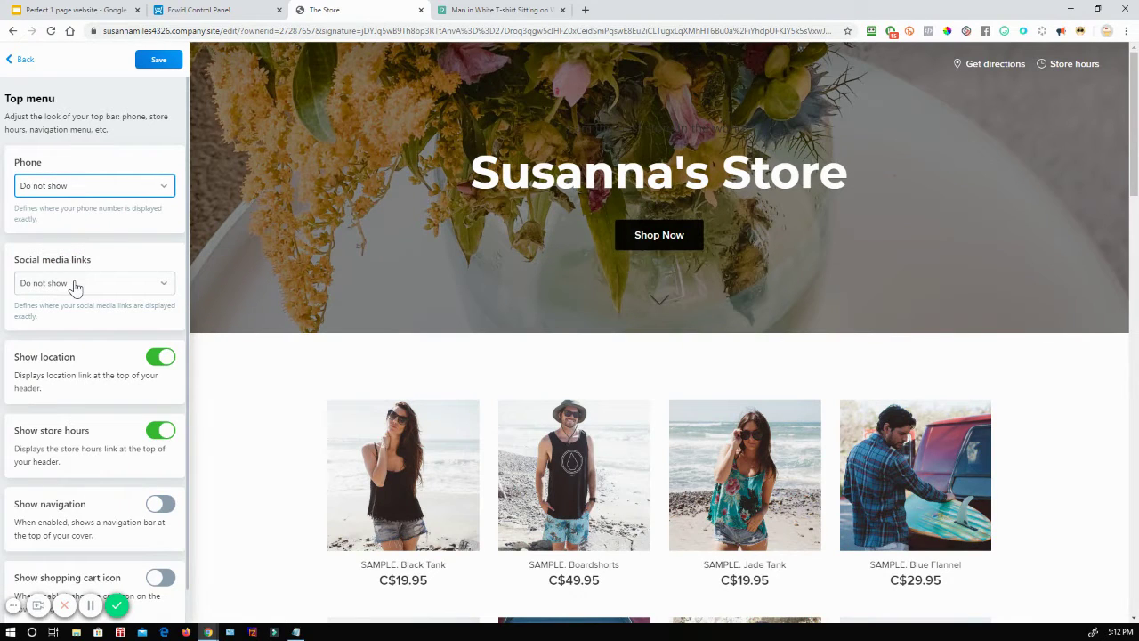
pyautogui.click(75, 285)
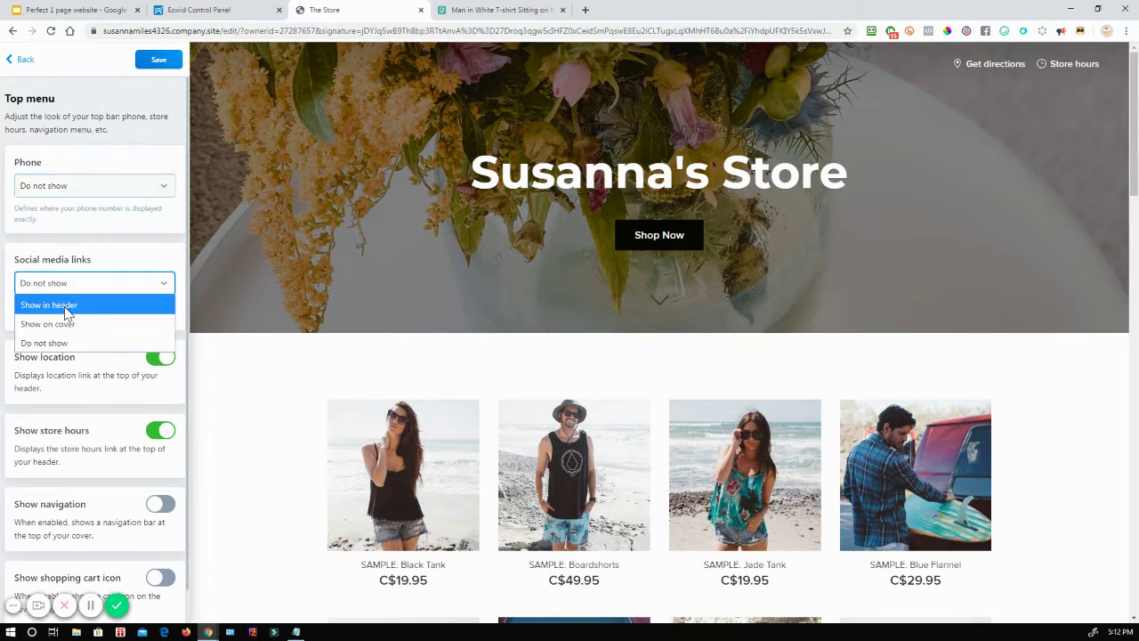
pyautogui.click(66, 310)
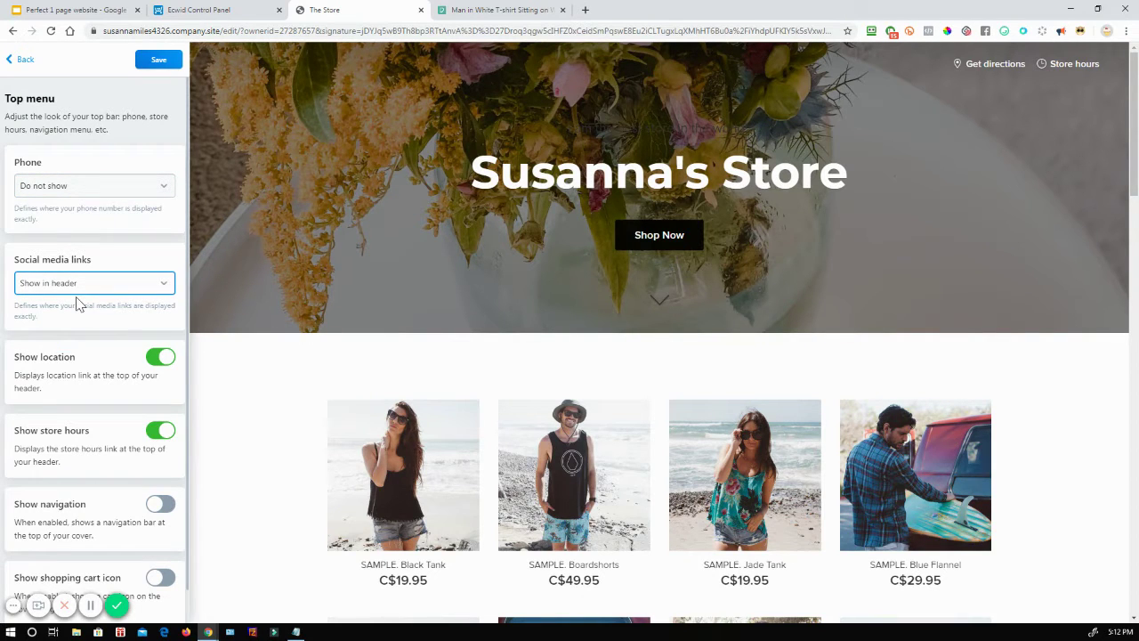
pyautogui.click(109, 290)
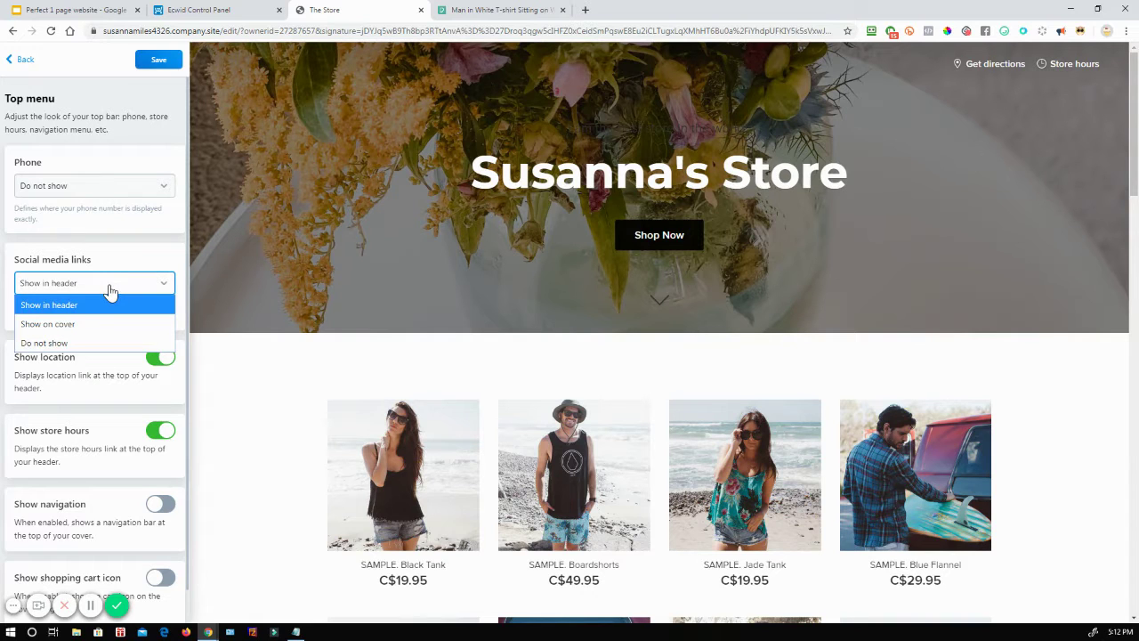
pyautogui.click(109, 290)
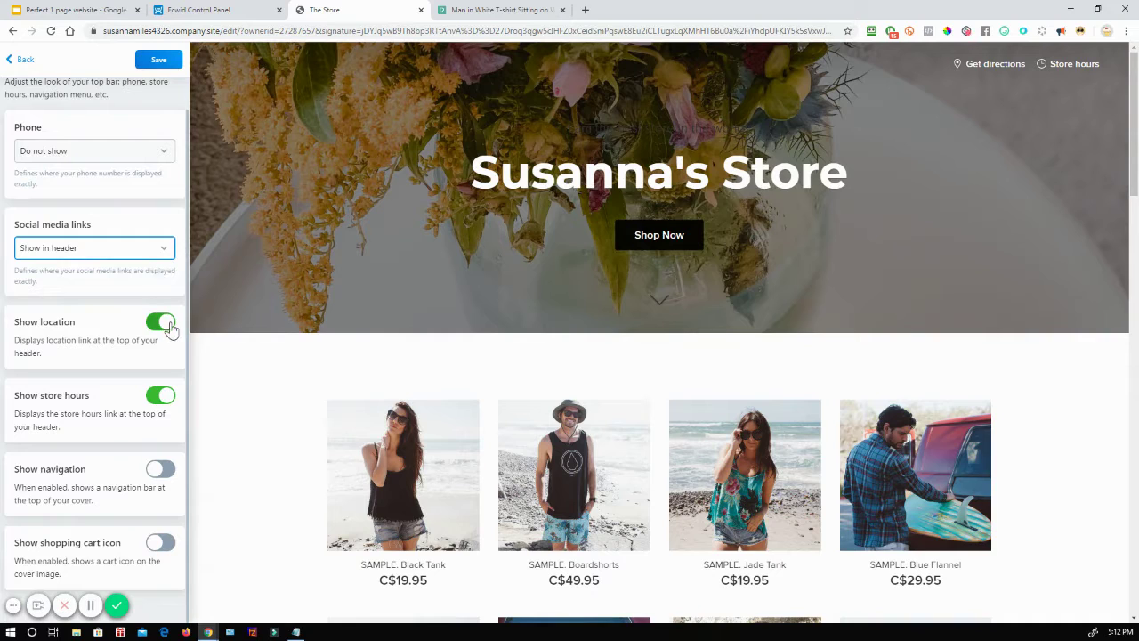
# Step: Keep Get directions on, leave navigation off, and show a cart icon and Store hours
pyautogui.click(162, 328)
pyautogui.click(162, 327)
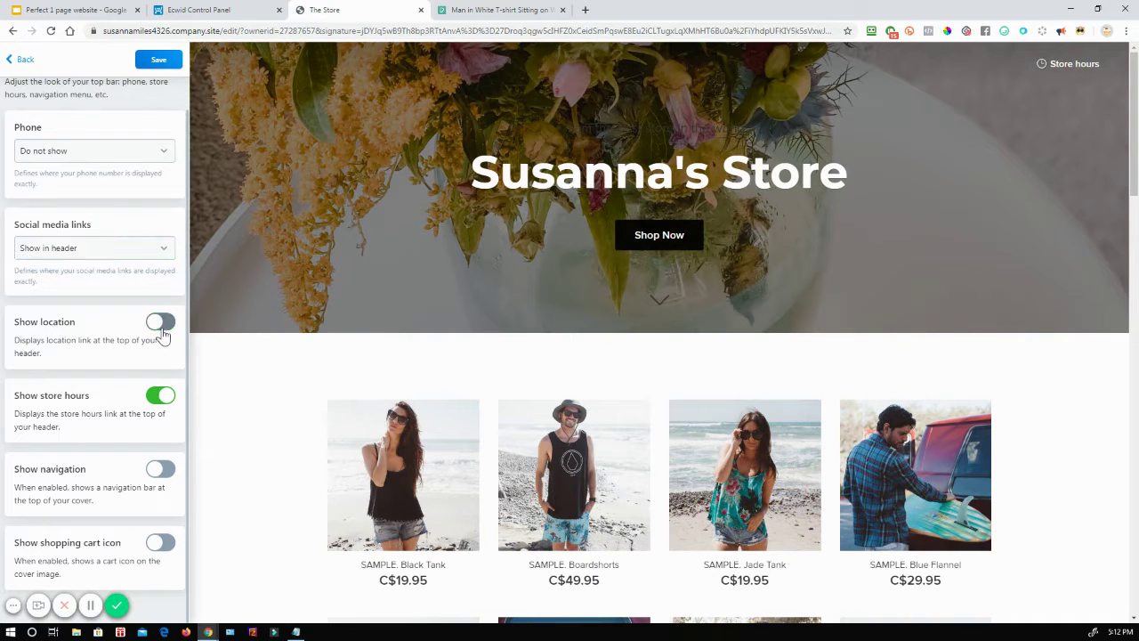
pyautogui.click(162, 327)
pyautogui.click(161, 397)
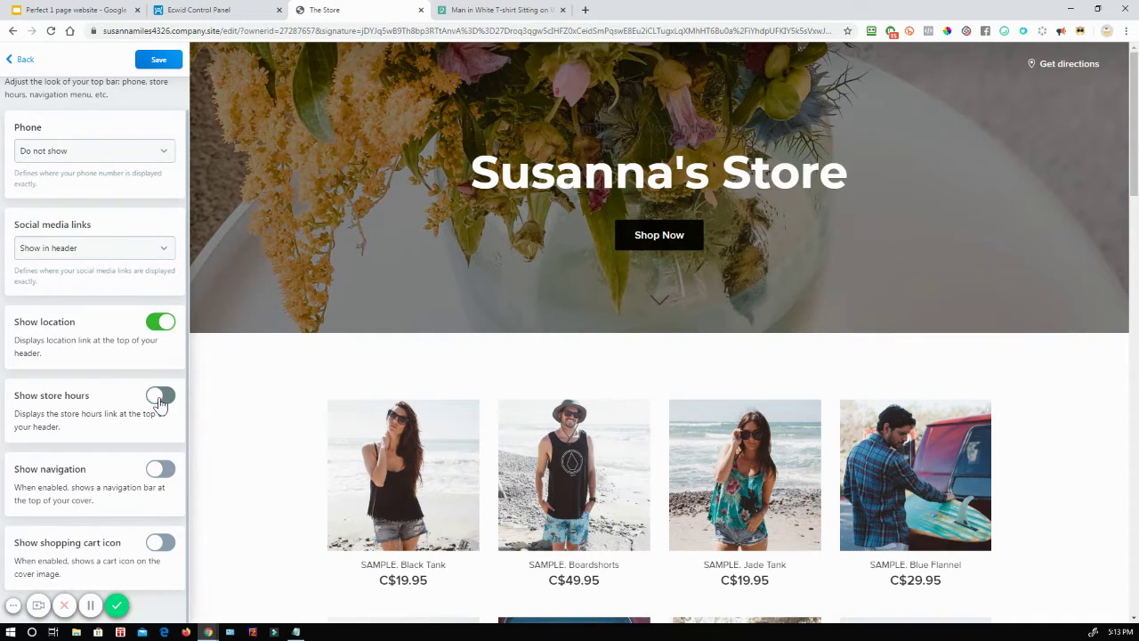
pyautogui.click(158, 475)
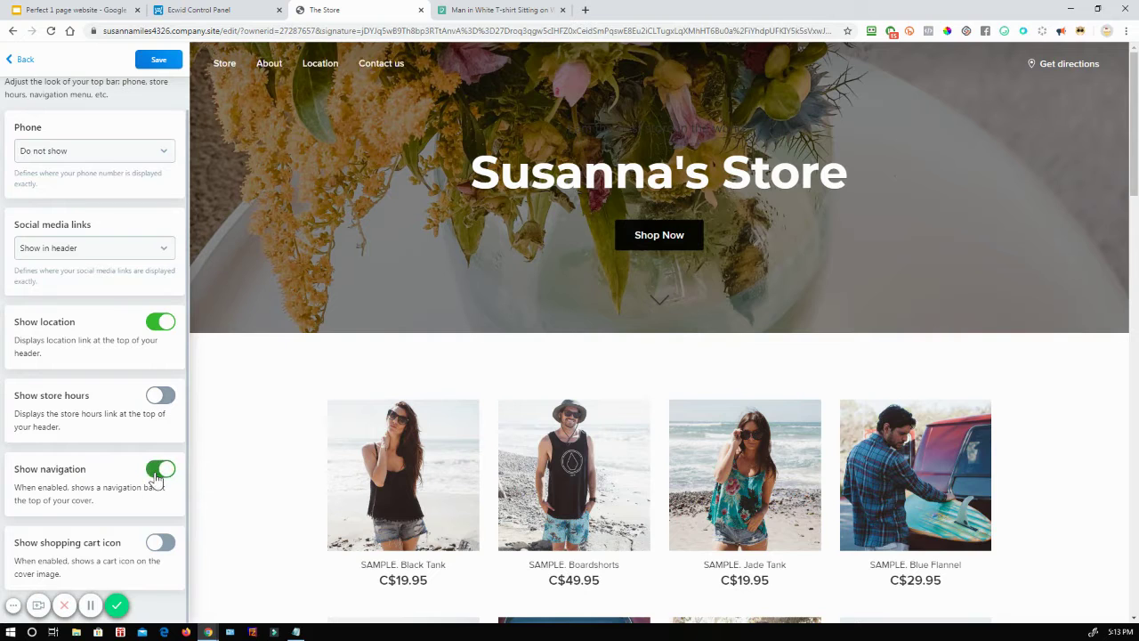
pyautogui.click(159, 474)
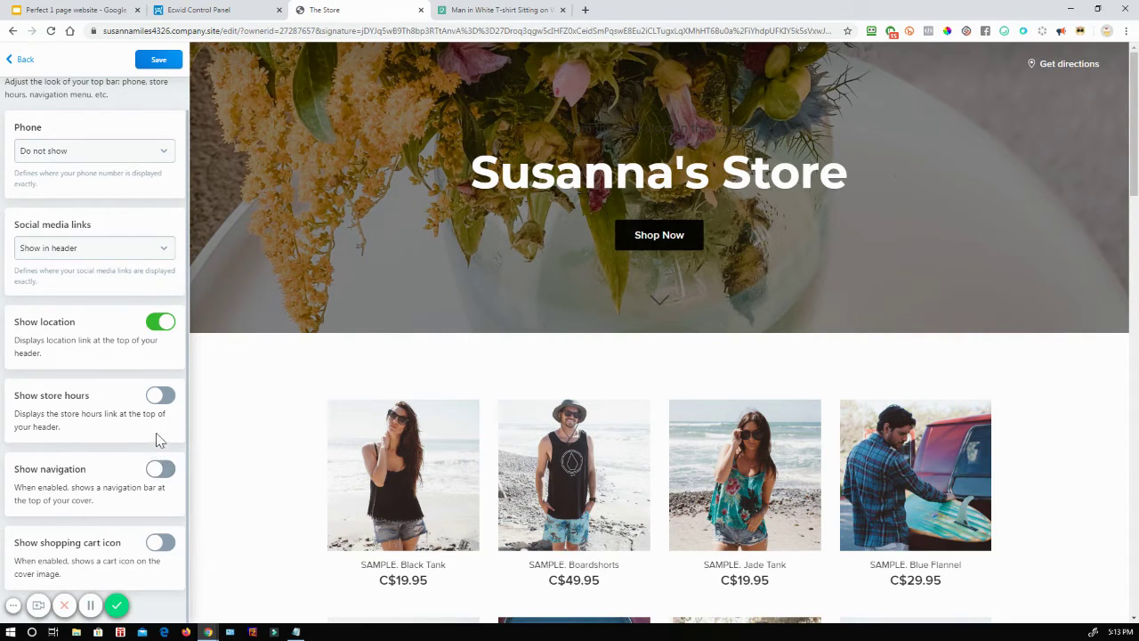
pyautogui.click(161, 544)
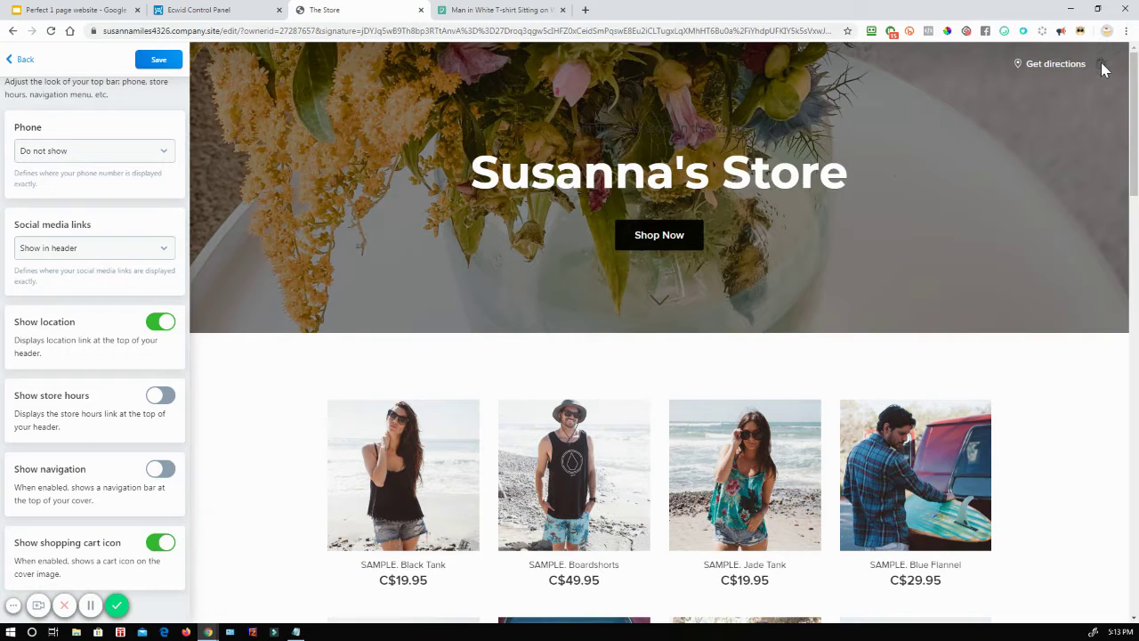
pyautogui.click(165, 400)
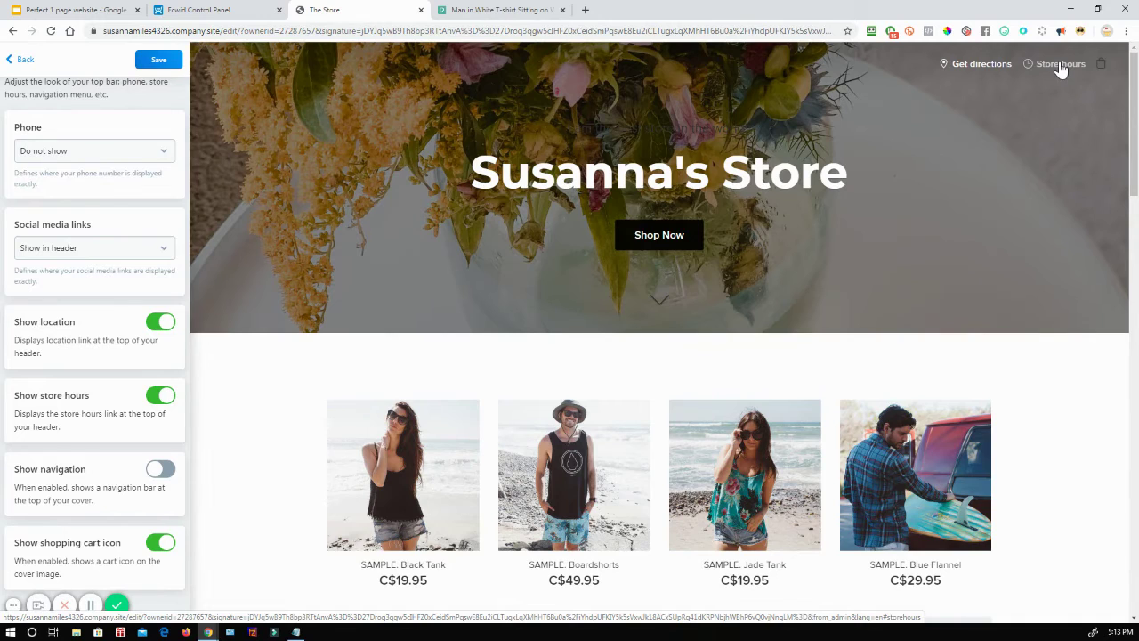
pyautogui.click(1060, 66)
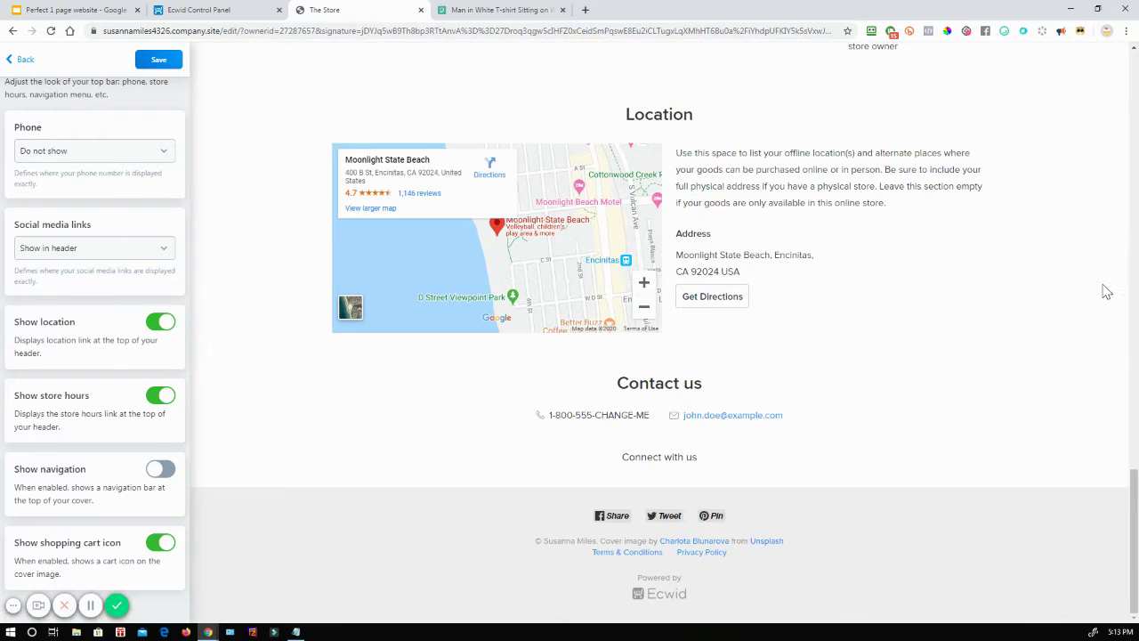
pyautogui.scroll(6, 1037, 387)
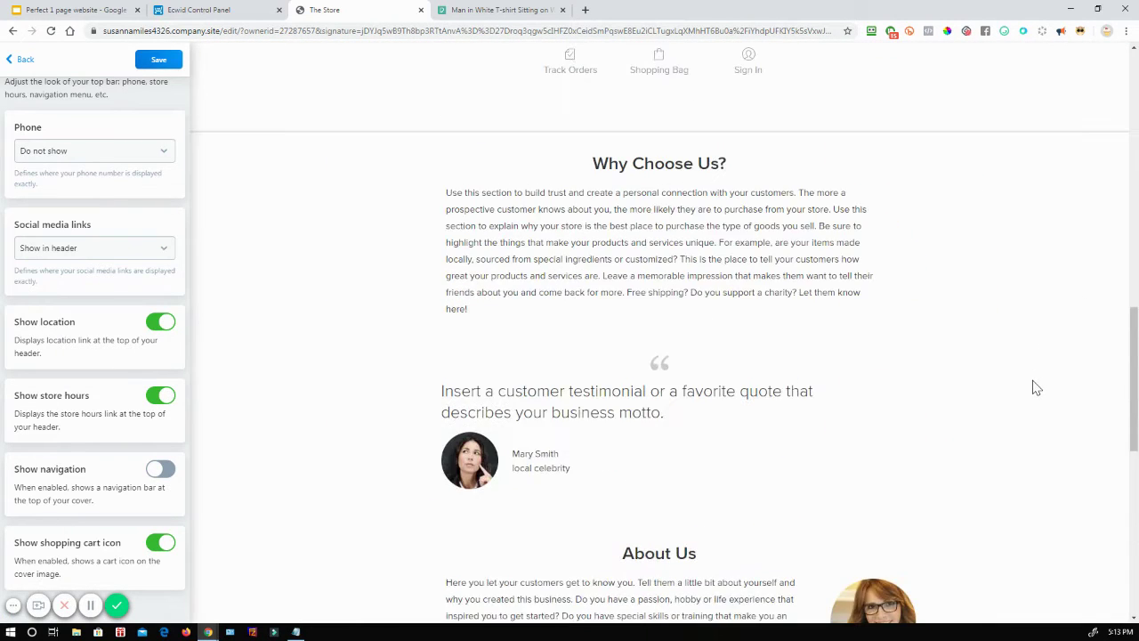
pyautogui.scroll(8, 1037, 387)
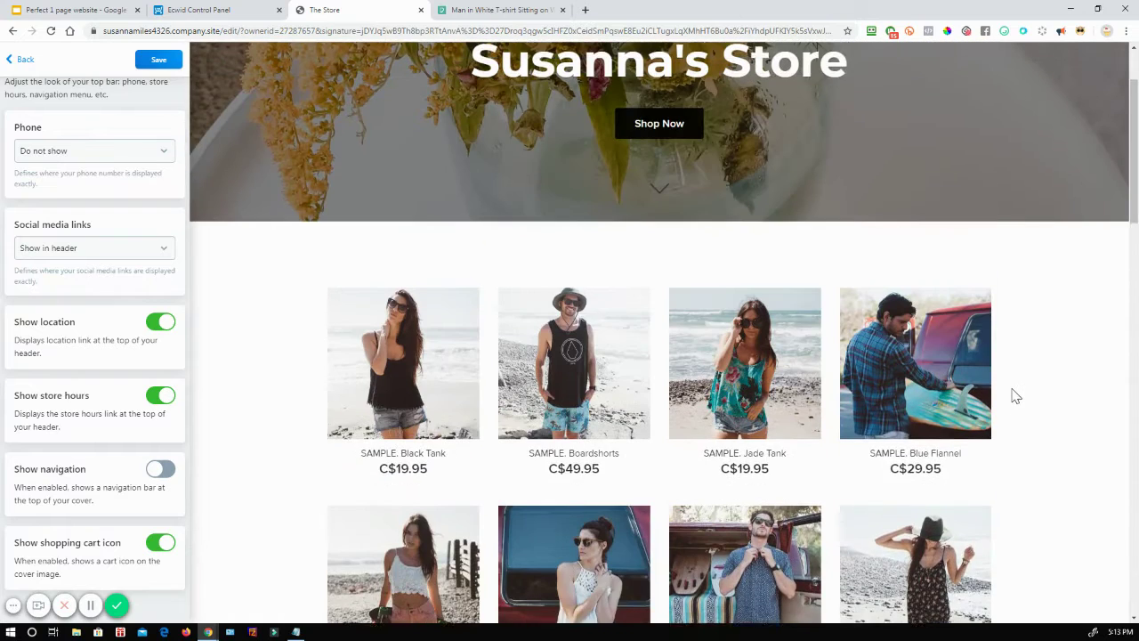
pyautogui.scroll(2, 1014, 395)
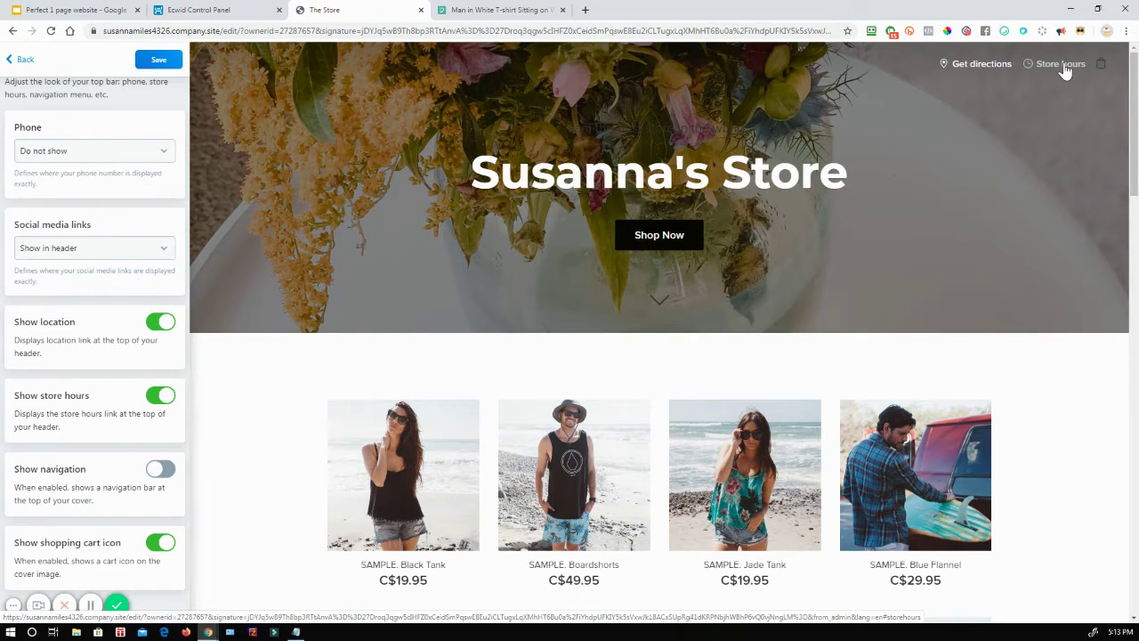
# Step: Save the cover edits to the storefront and switch to the 'Setup Checklist - Look and Feel' slides
pyautogui.click(7, 63)
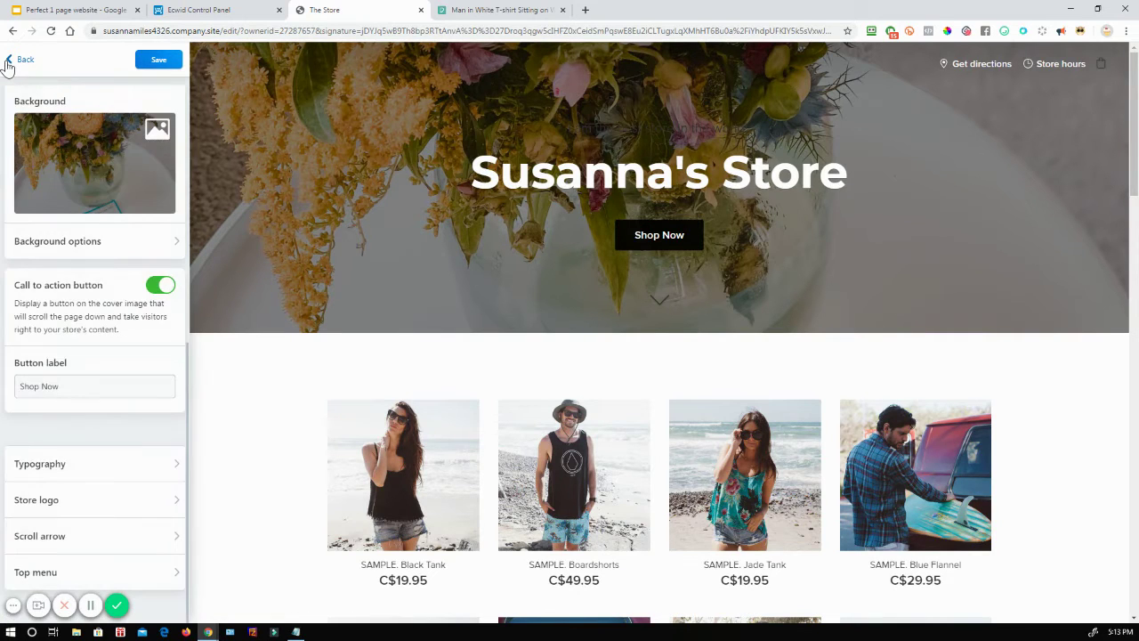
pyautogui.click(156, 66)
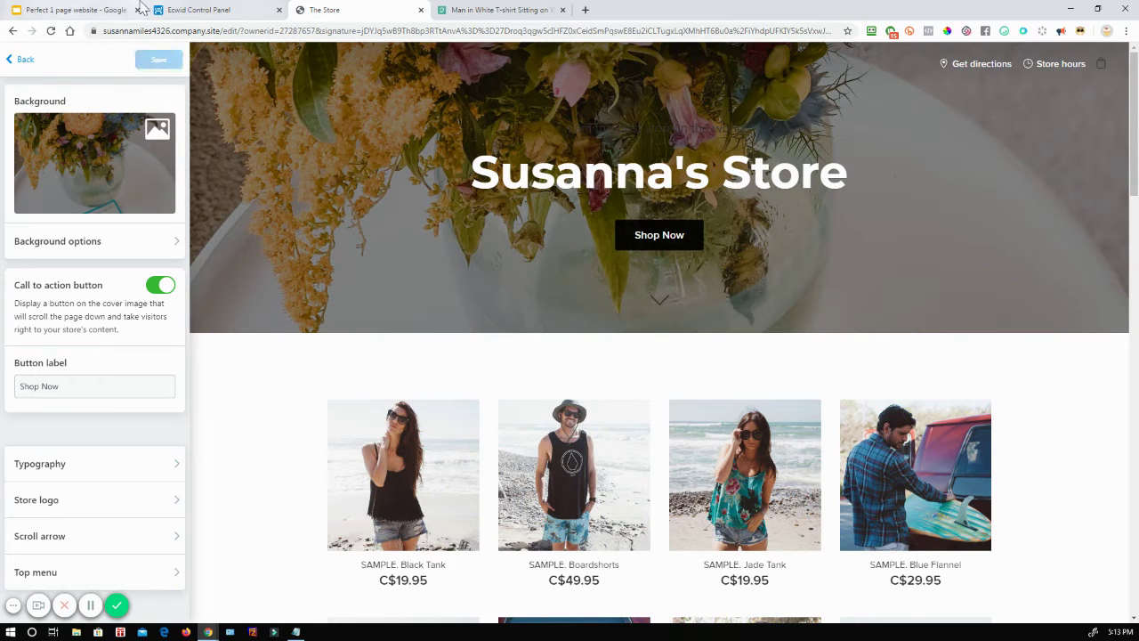
pyautogui.click(79, 13)
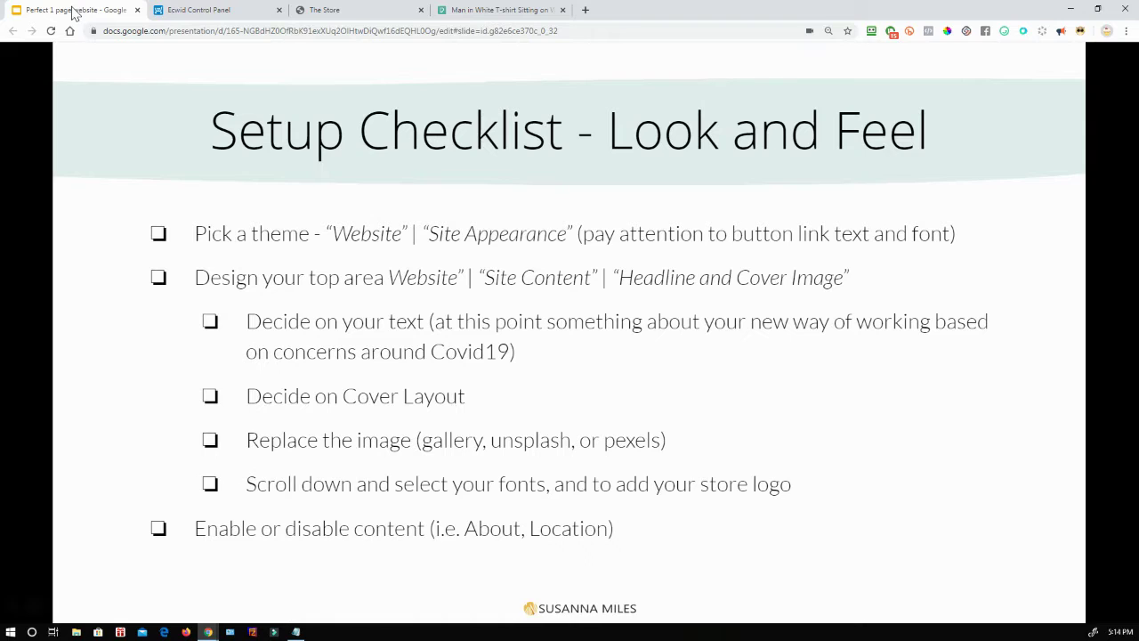
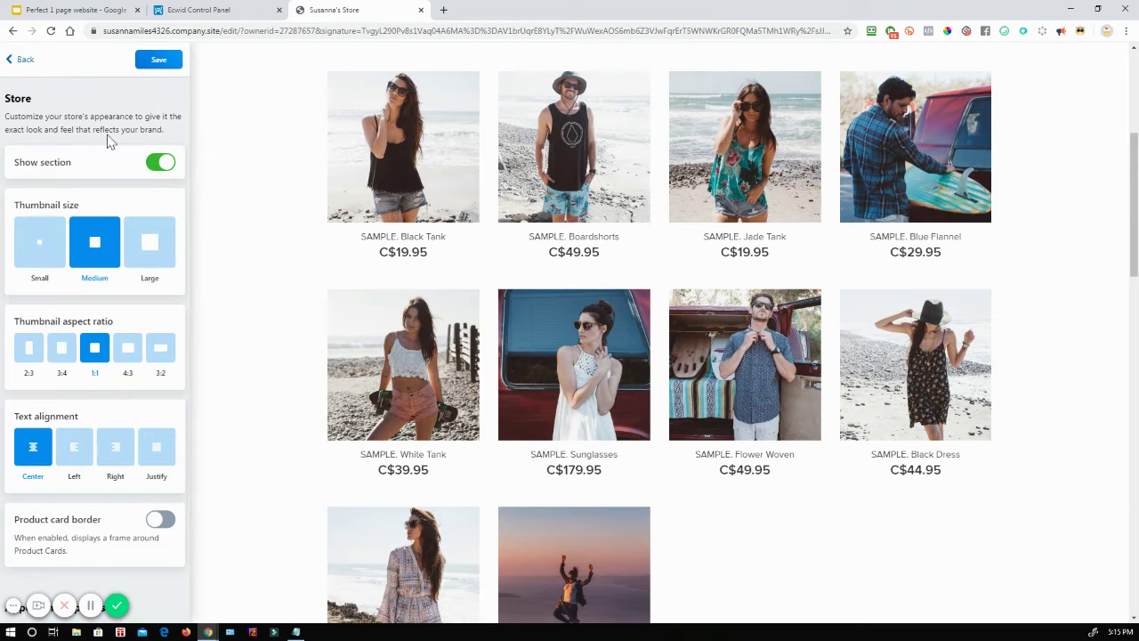
# Step: Leave the Store section's thumbnail, aspect ratio and alignment settings for the site sections list
pyautogui.scroll(4, 376, 254)
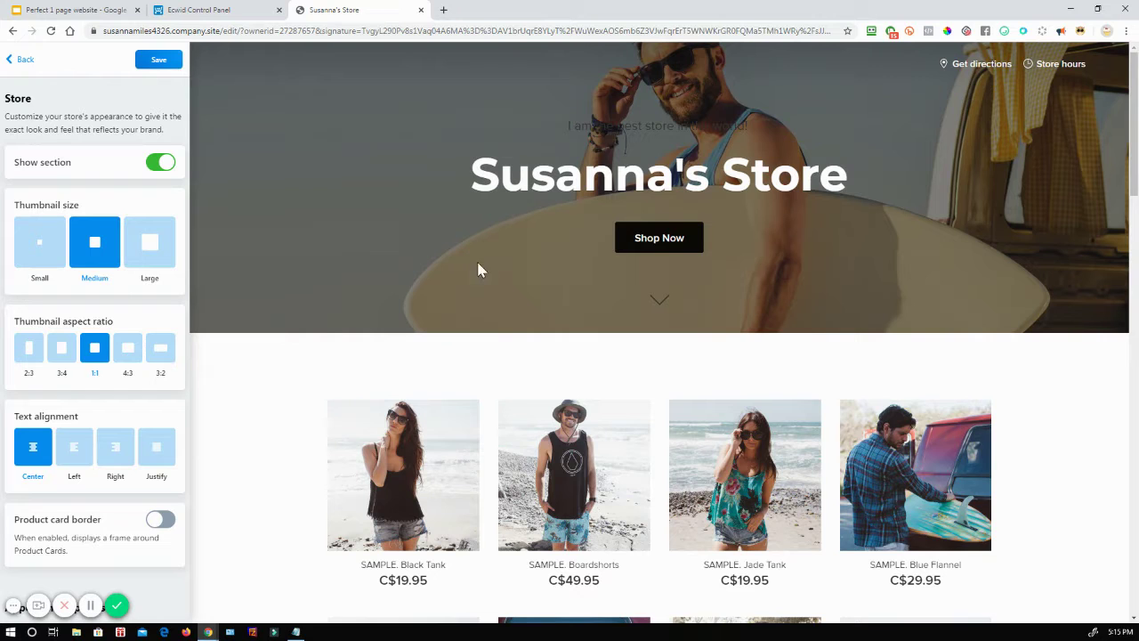
pyautogui.click(18, 59)
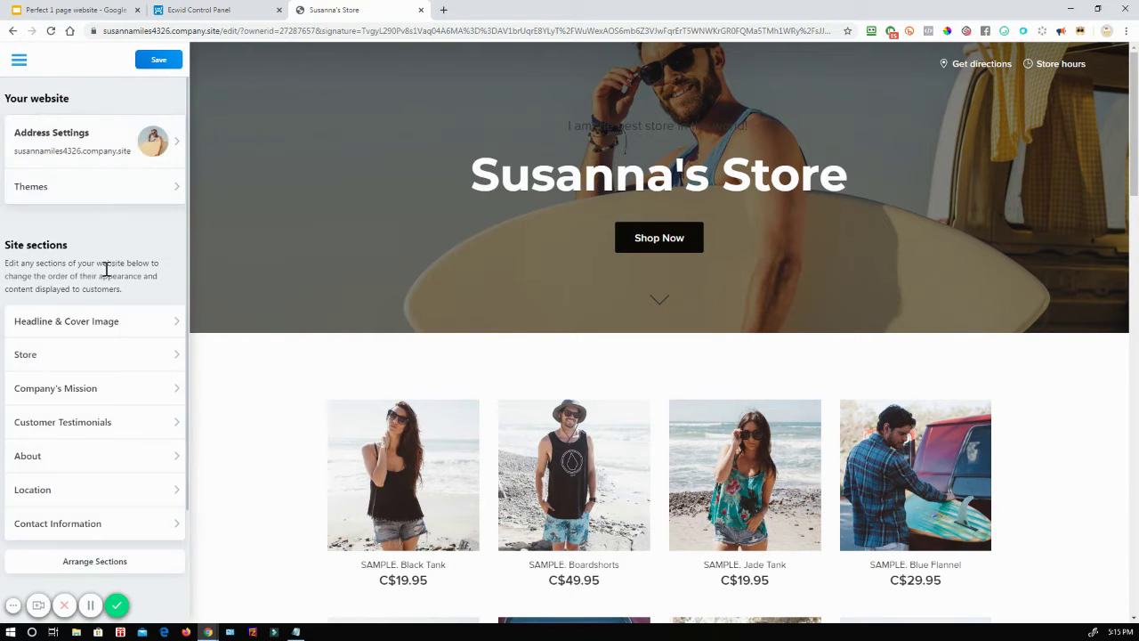
# Step: Switch off Show section for the Company's Mission (Why Choose Us) section
pyautogui.click(75, 391)
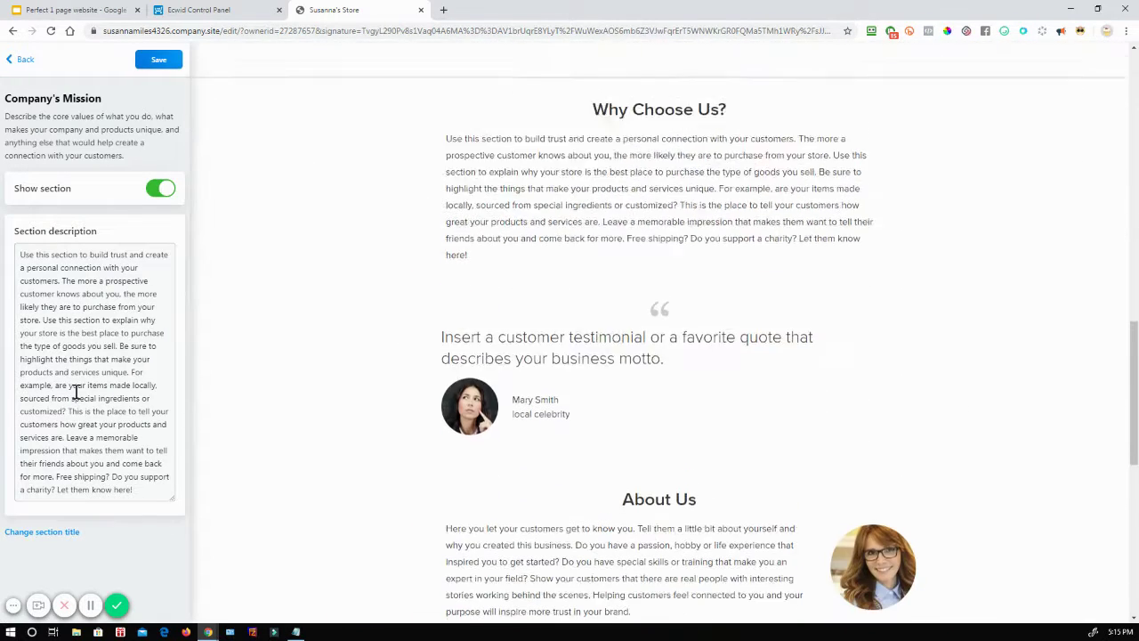
pyautogui.click(165, 190)
pyautogui.click(165, 192)
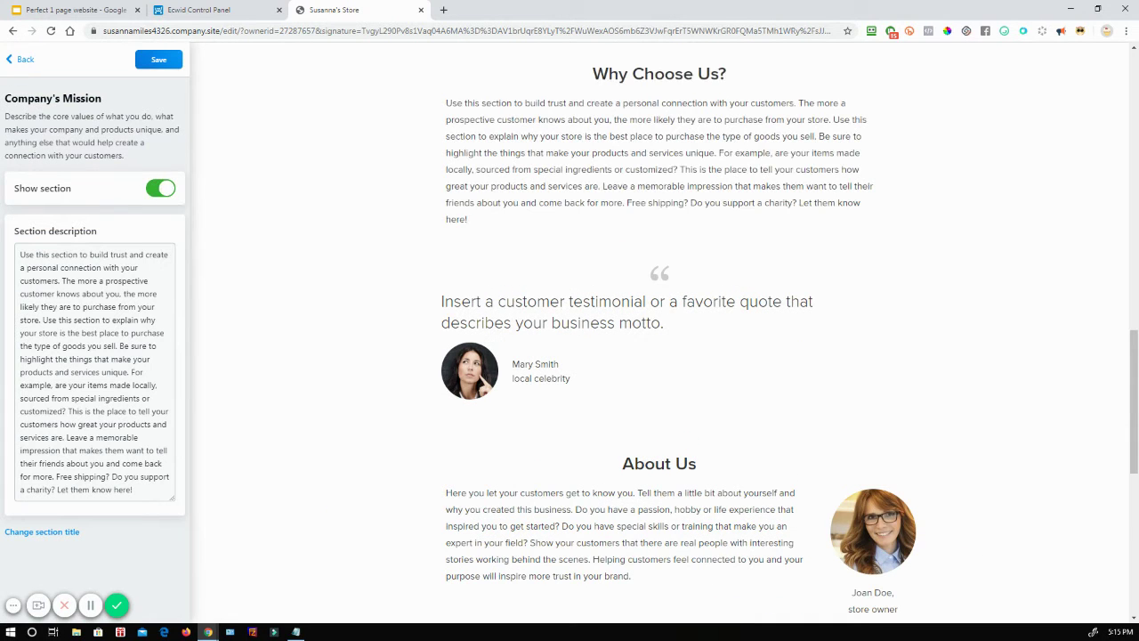
pyautogui.click(13, 61)
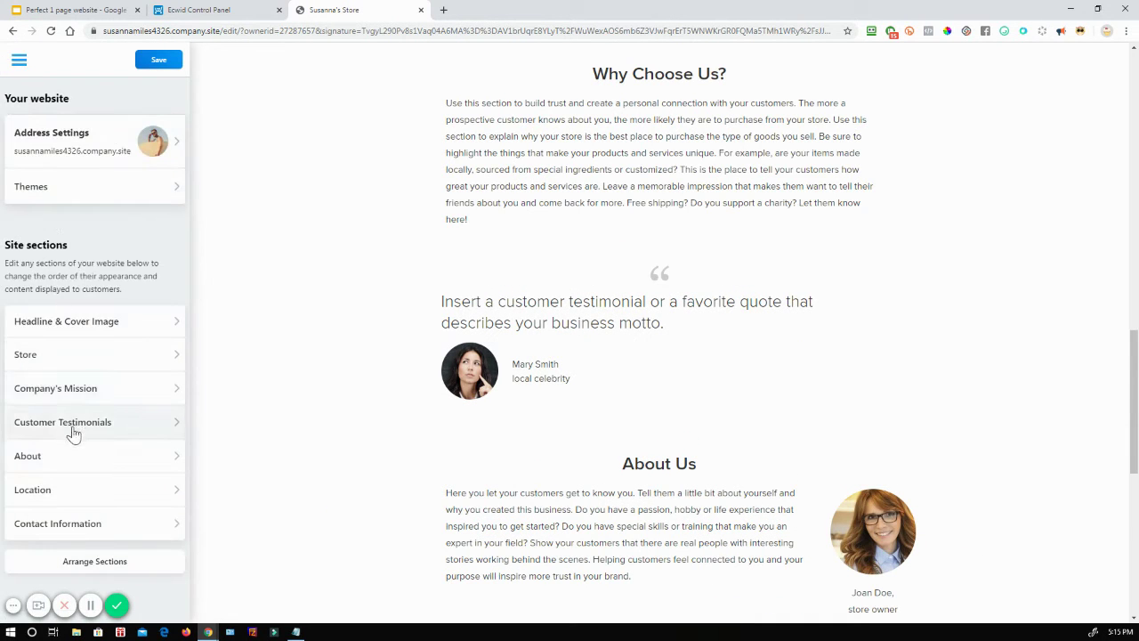
pyautogui.click(120, 395)
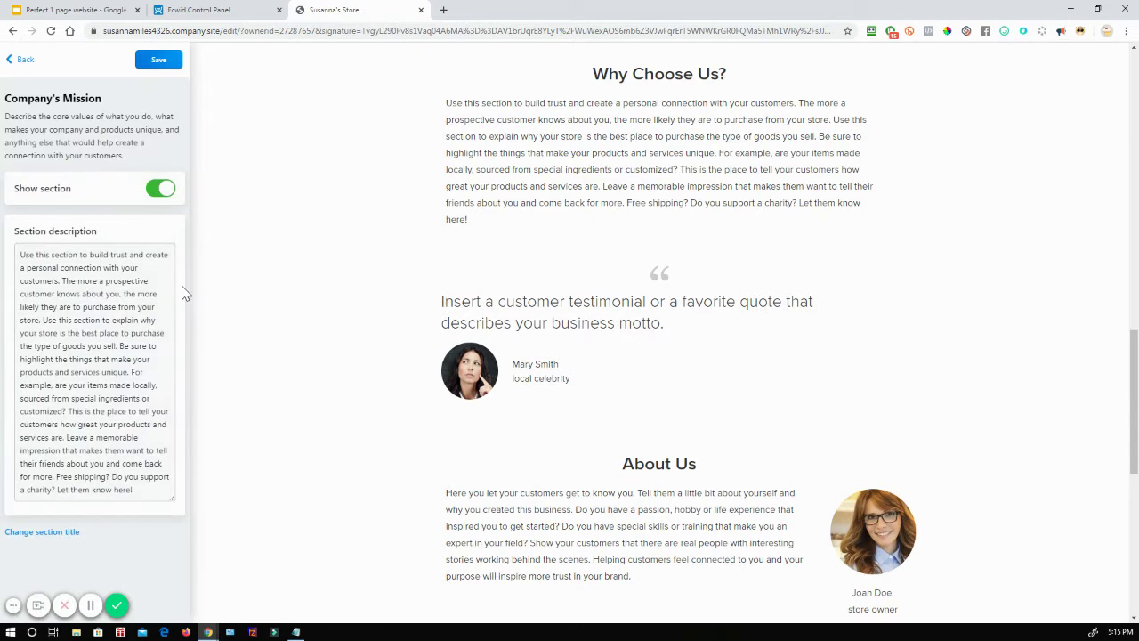
pyautogui.click(163, 190)
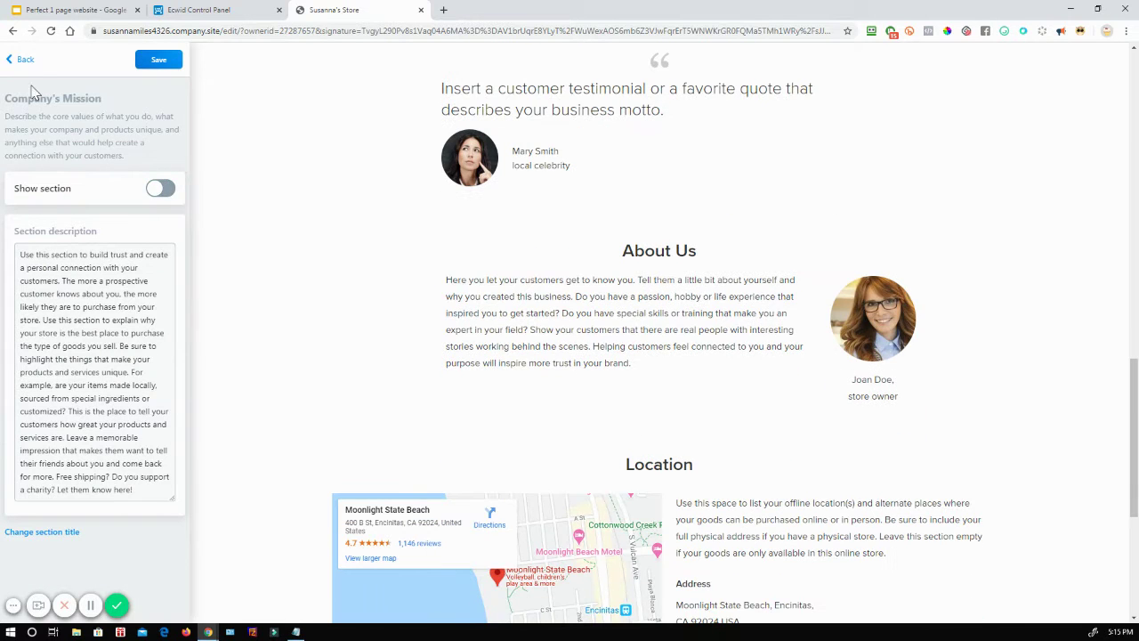
pyautogui.click(12, 66)
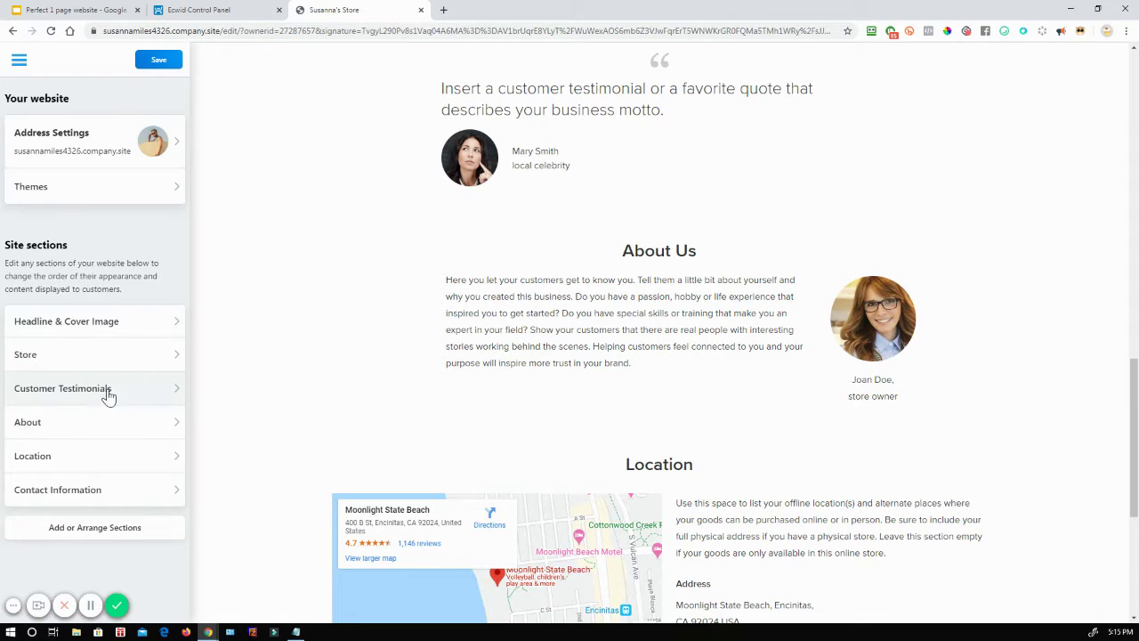
# Step: Hide the Customer Testimonials section and save the site changes
pyautogui.click(107, 395)
pyautogui.click(162, 177)
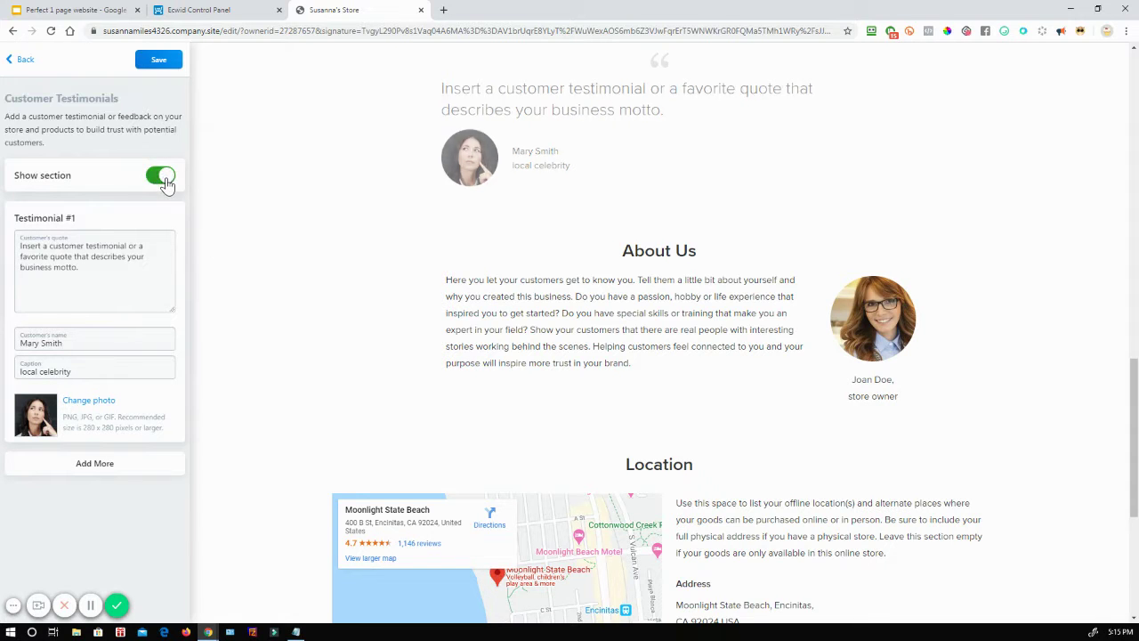
pyautogui.click(11, 64)
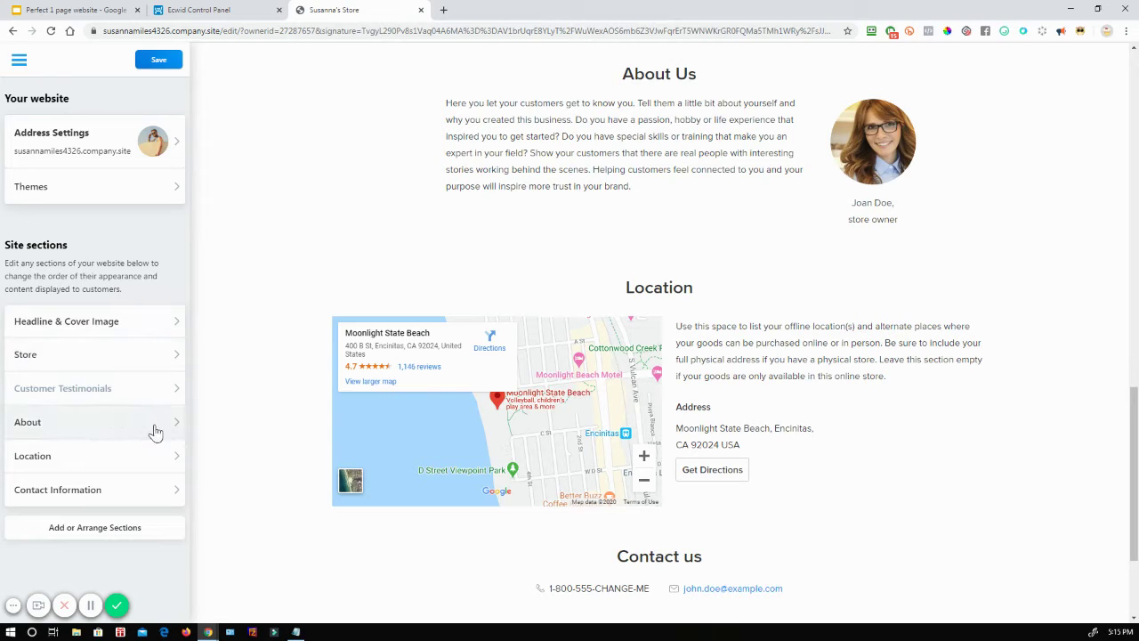
pyautogui.scroll(10, 775, 343)
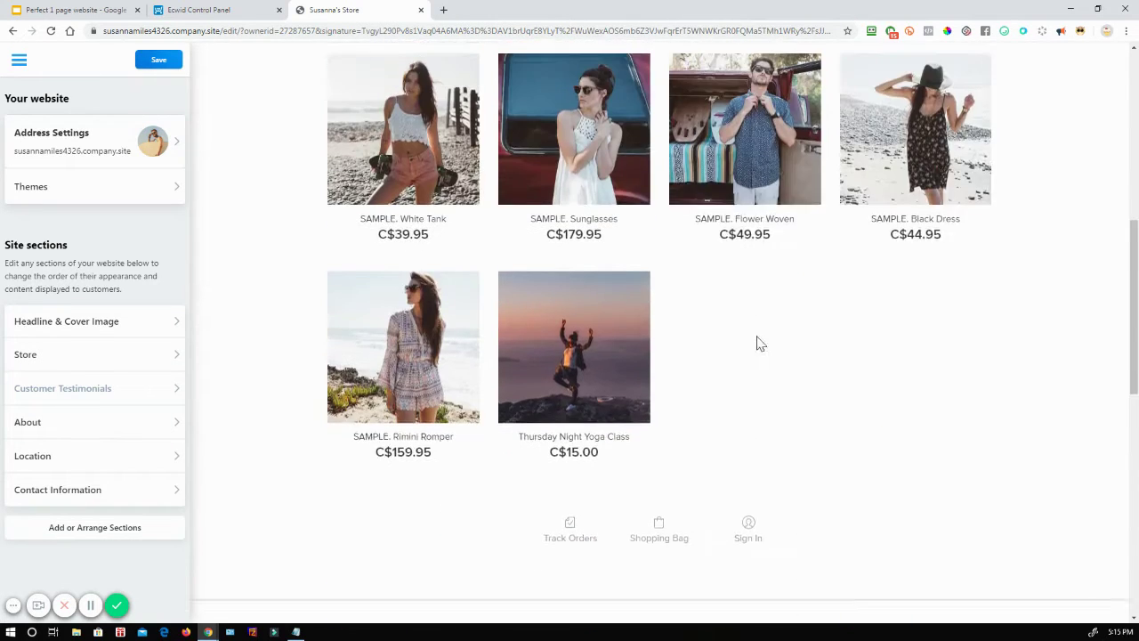
pyautogui.scroll(3, 740, 343)
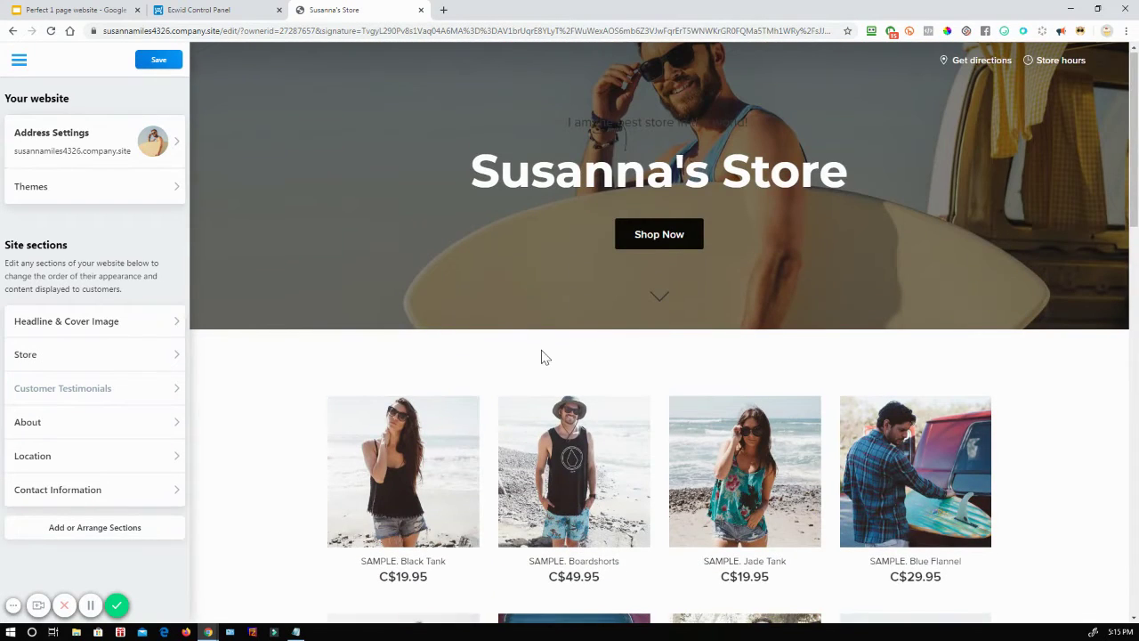
pyautogui.scroll(-6, 541, 356)
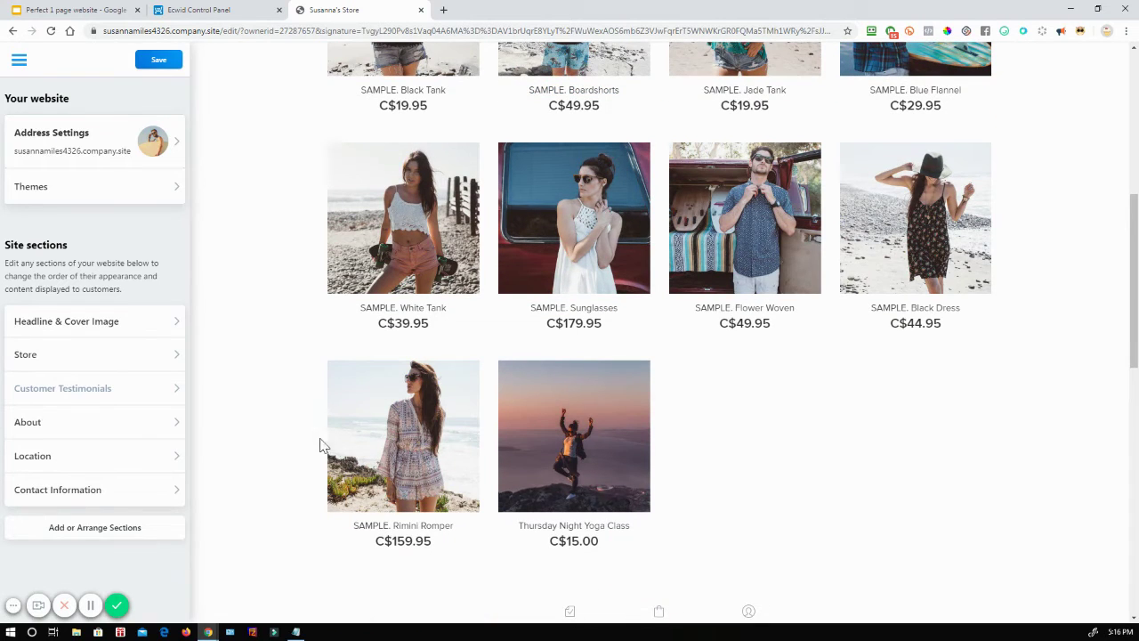
pyautogui.scroll(-5, 428, 414)
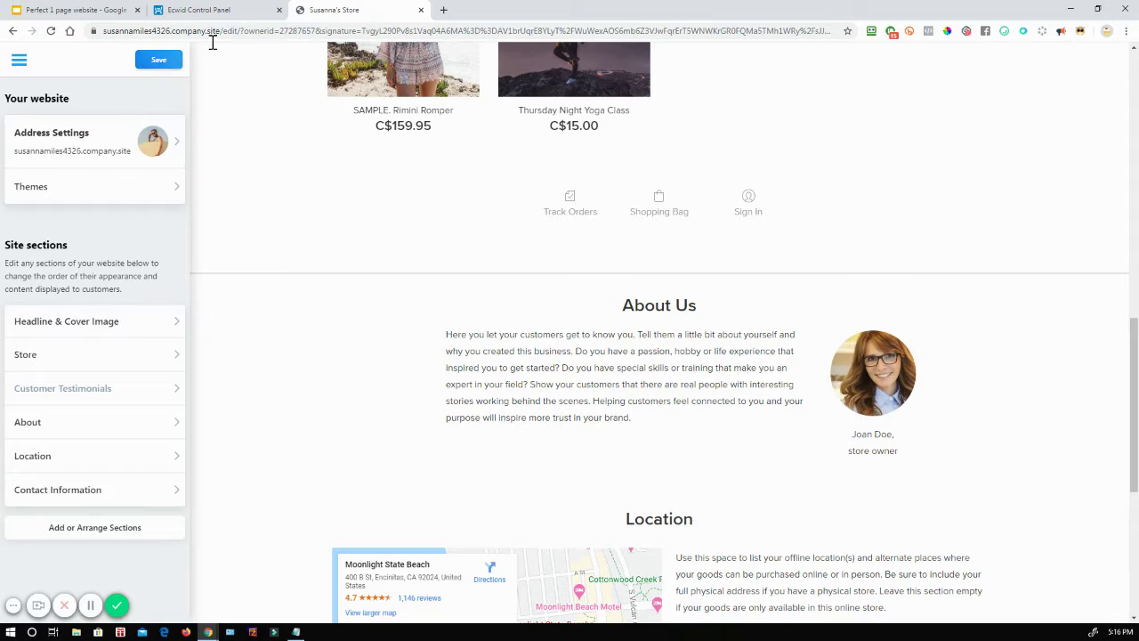
pyautogui.click(155, 60)
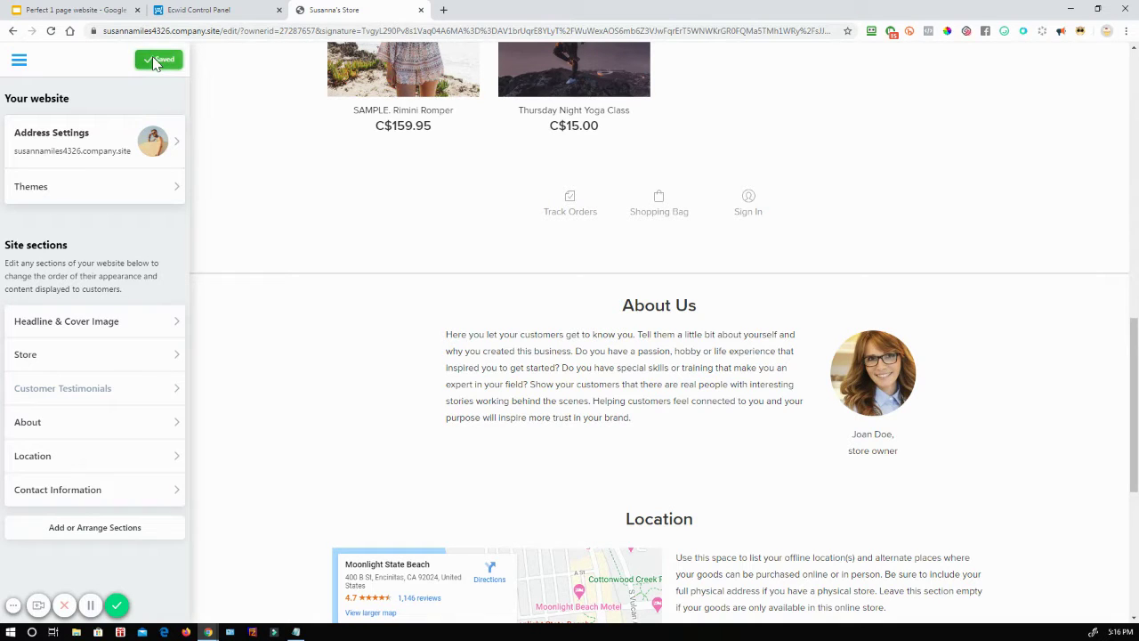
# Step: Close the old Instant Site editor tab and preview the live storefront
pyautogui.click(228, 10)
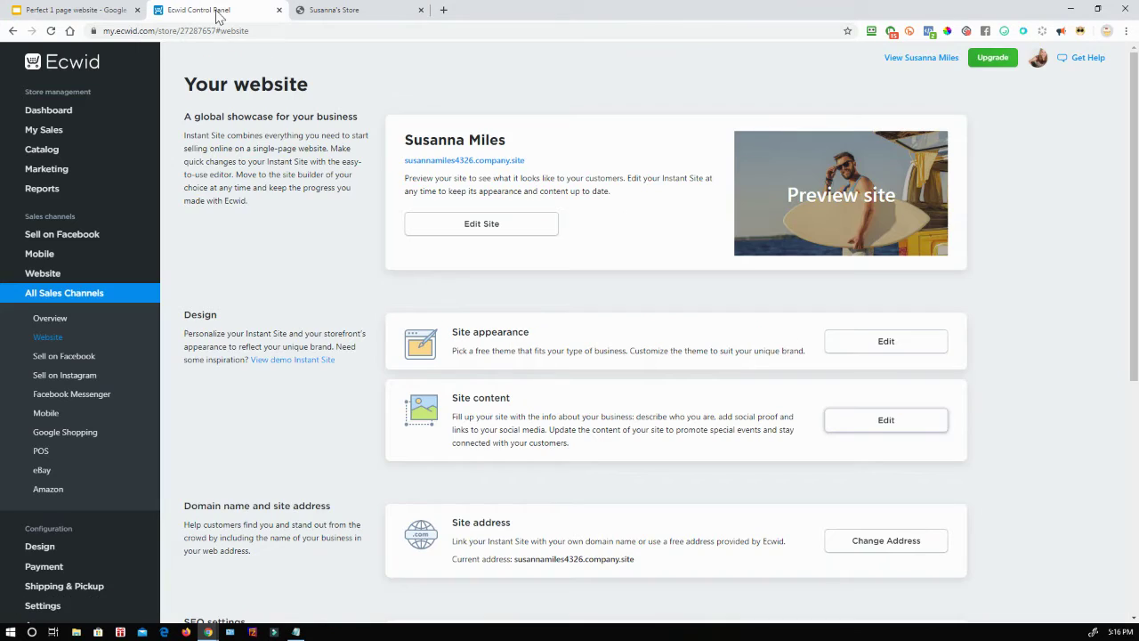
pyautogui.click(420, 10)
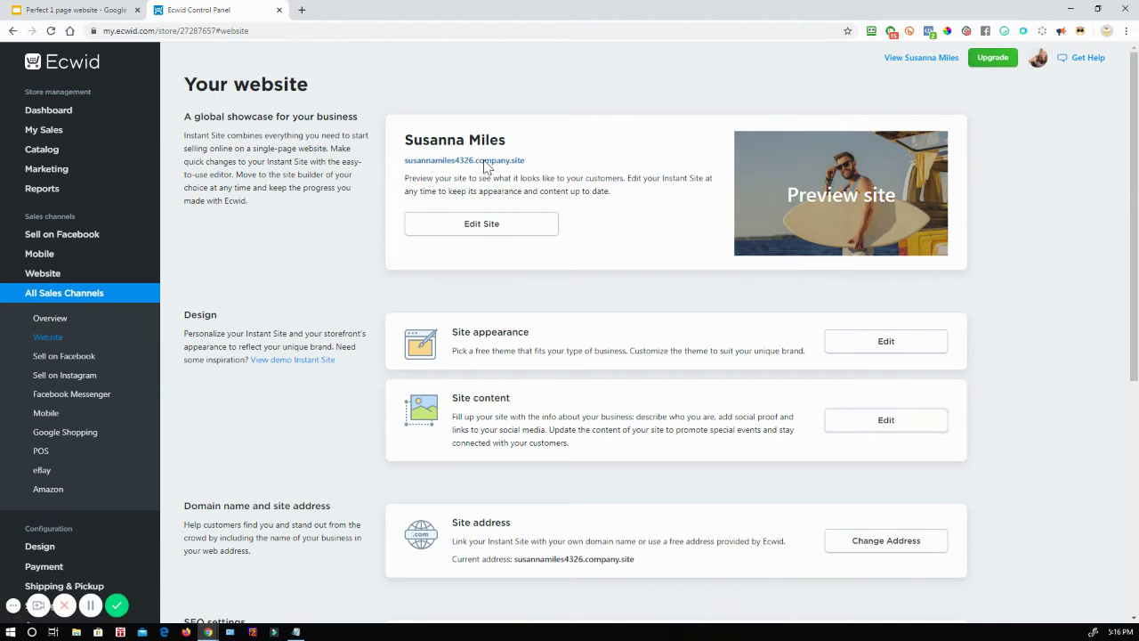
pyautogui.click(483, 163)
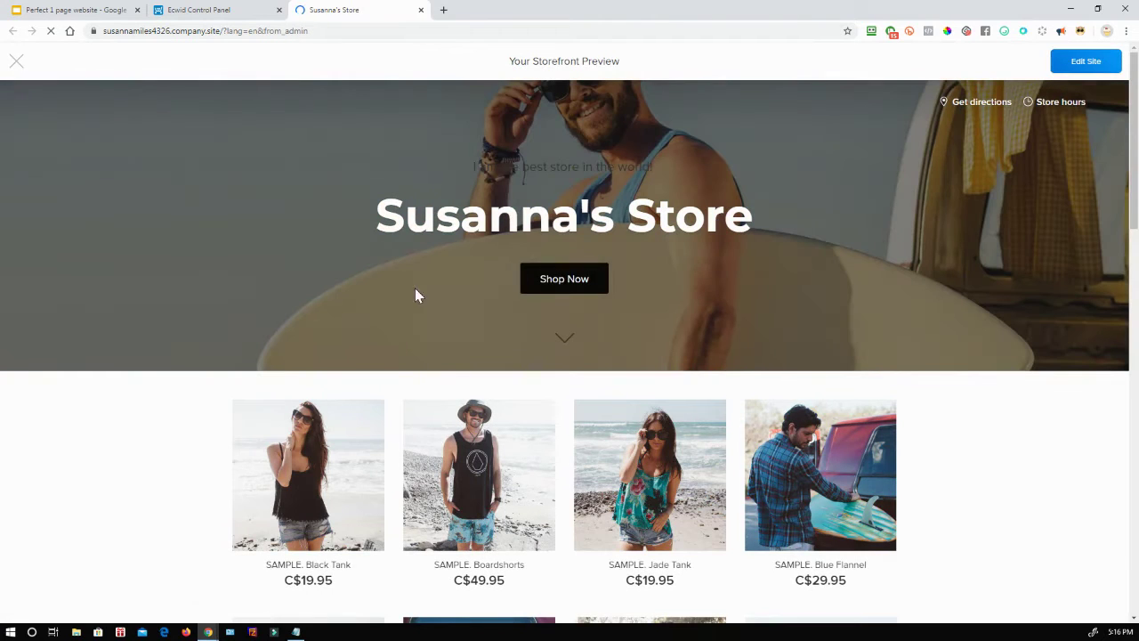
# Step: Reopen the Instant Site editor via Site appearance Edit at Headline & Cover Image
pyautogui.click(238, 9)
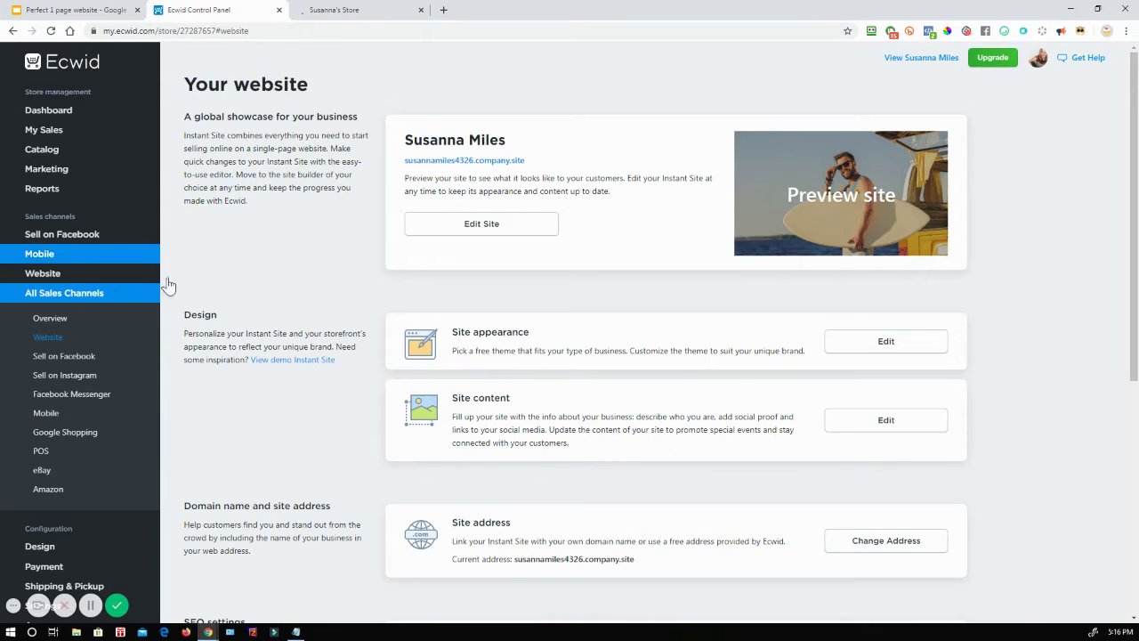
pyautogui.click(870, 348)
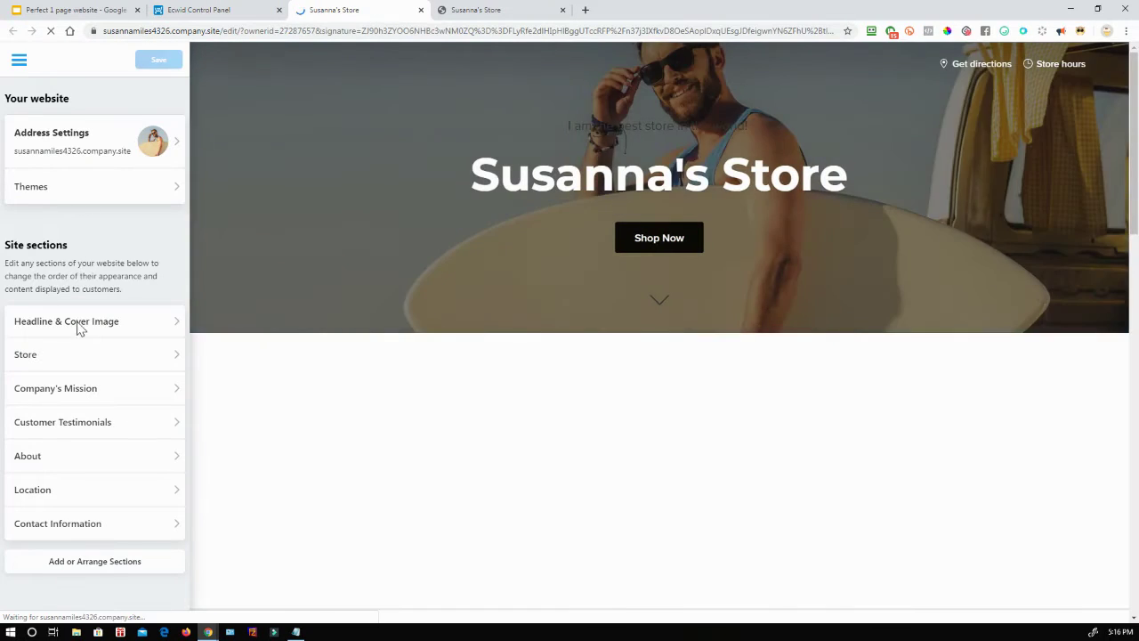
pyautogui.click(129, 326)
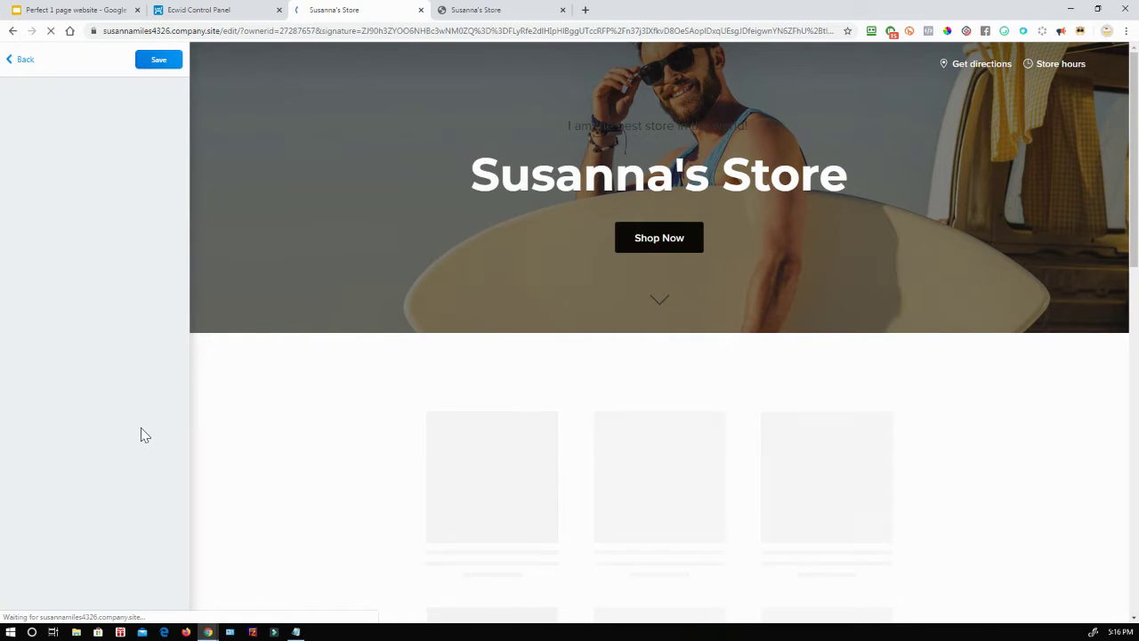
# Step: Set the marble image from the free gallery as the cover background and save
pyautogui.scroll(-1, 127, 363)
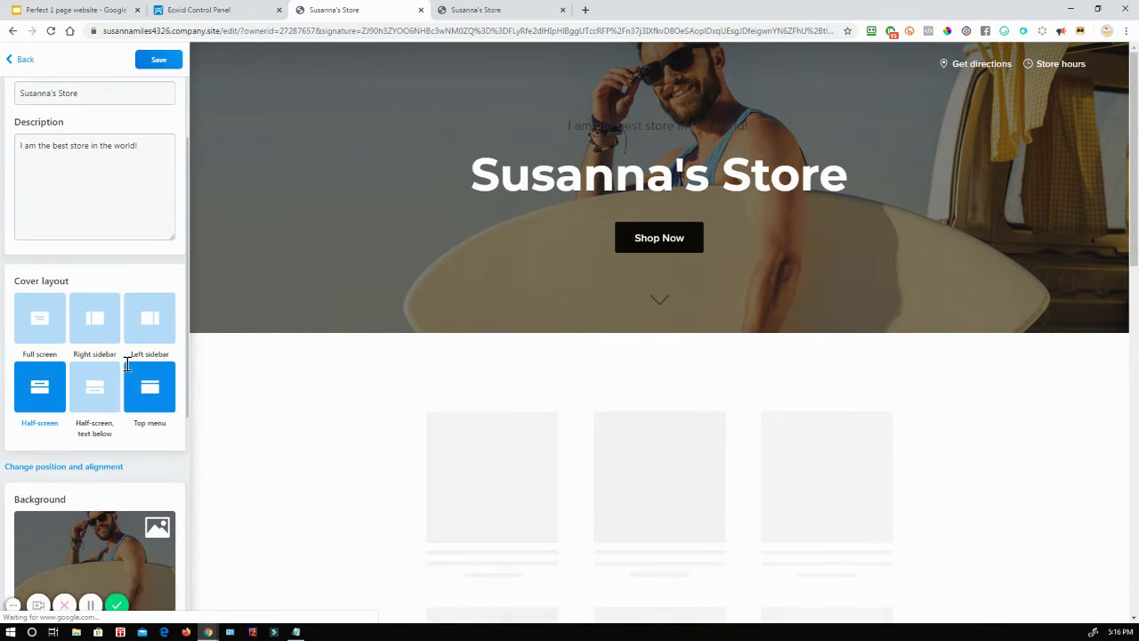
pyautogui.scroll(-1, 127, 374)
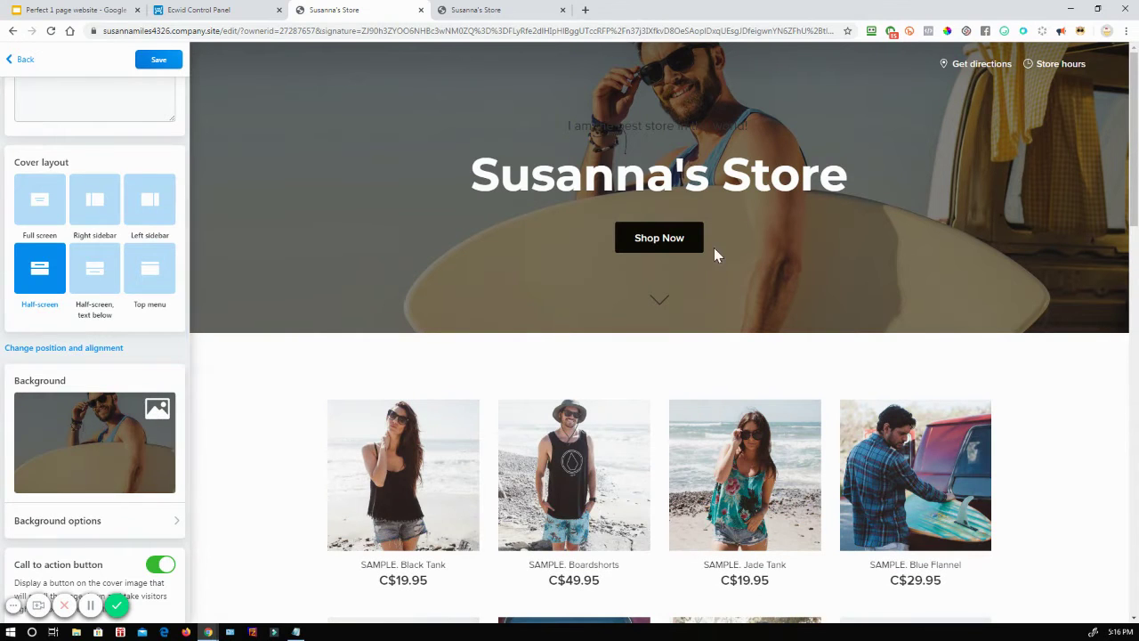
pyautogui.click(112, 437)
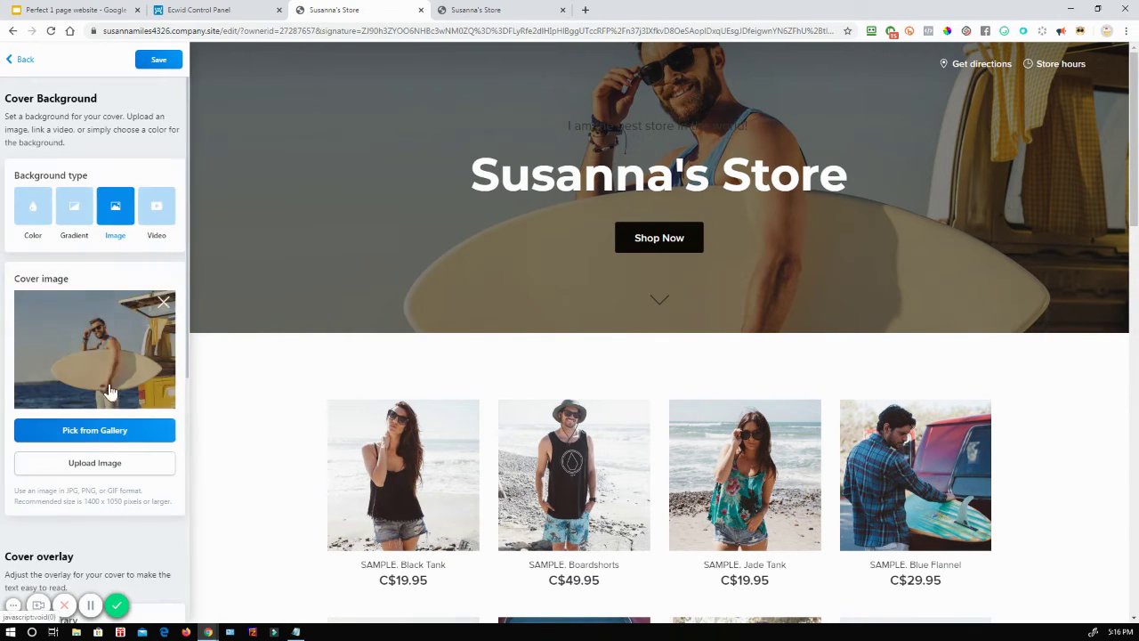
pyautogui.click(98, 430)
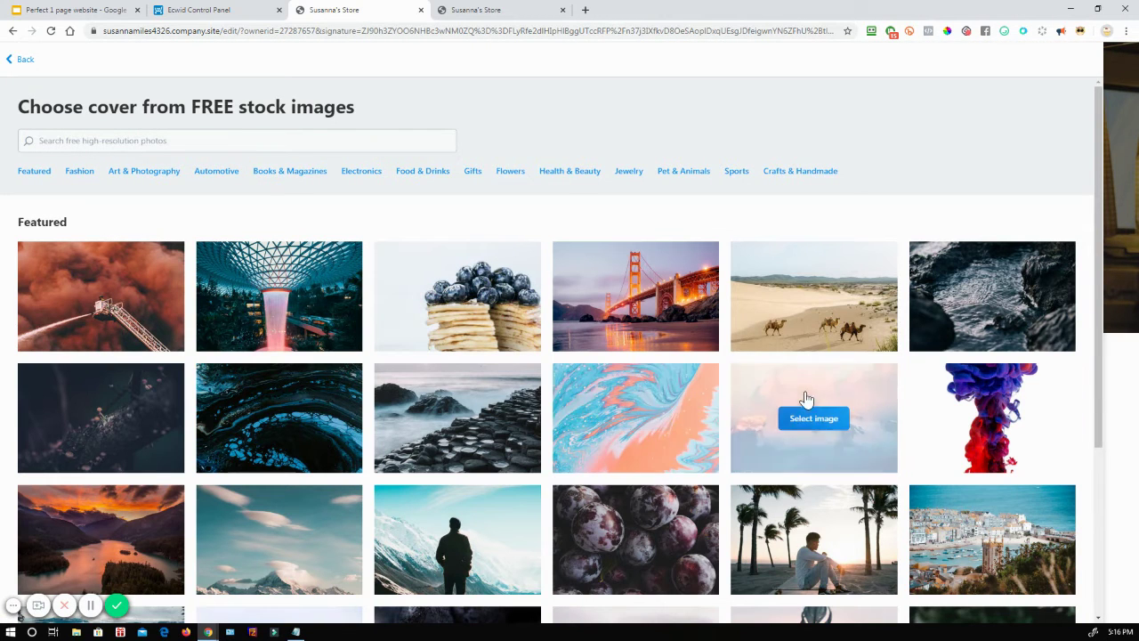
pyautogui.click(623, 396)
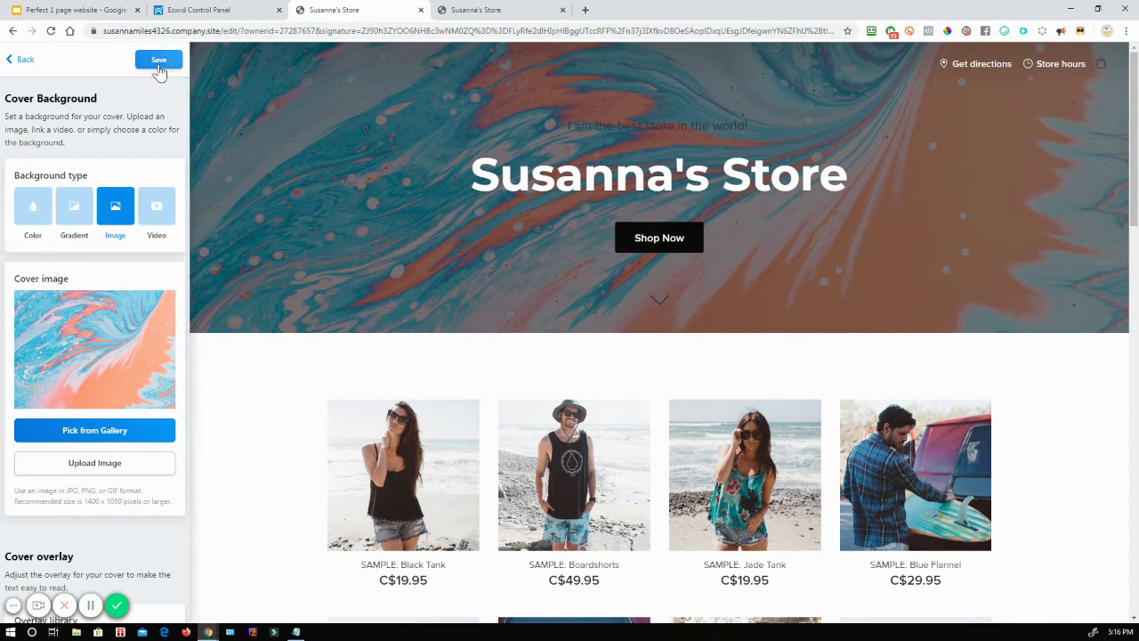
pyautogui.scroll(-2, 127, 364)
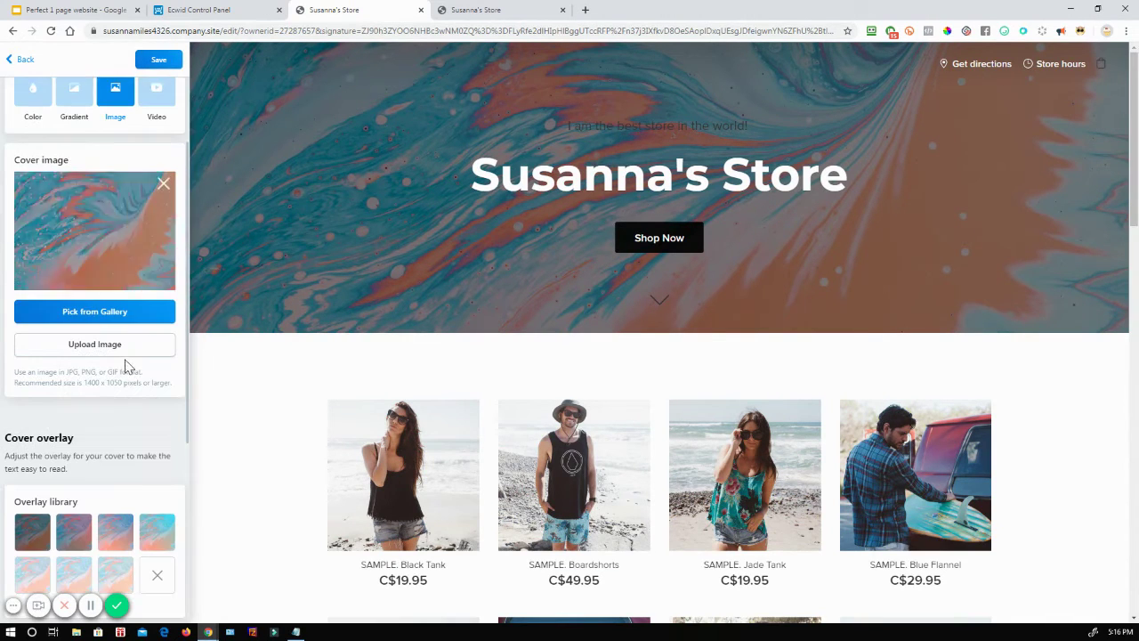
pyautogui.click(158, 59)
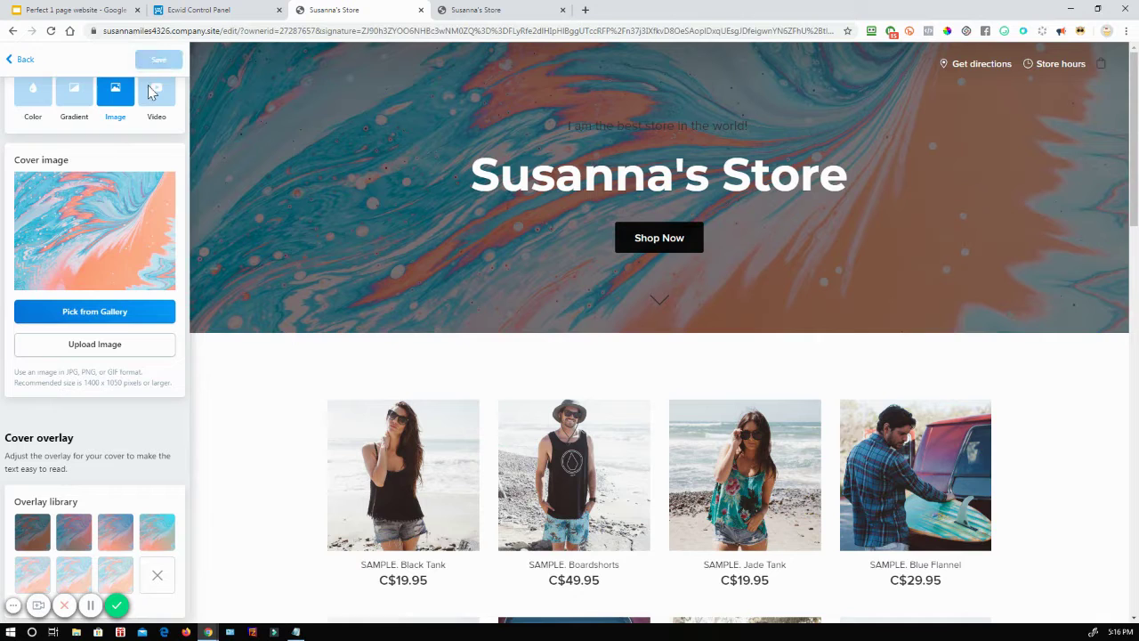
pyautogui.scroll(-5, 123, 383)
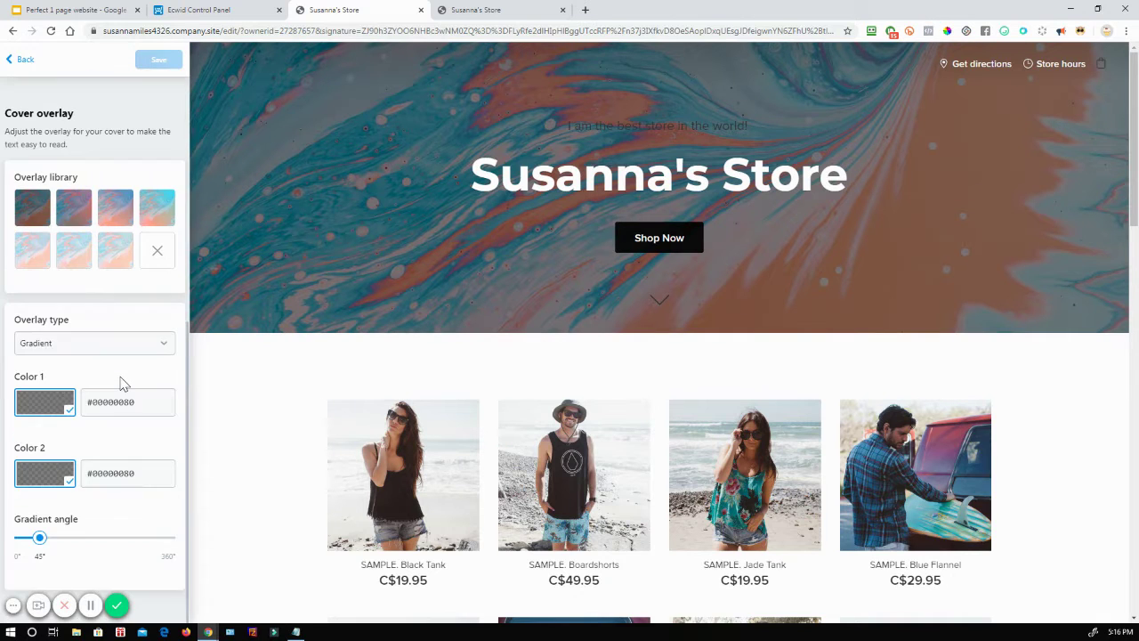
pyautogui.scroll(5, 120, 381)
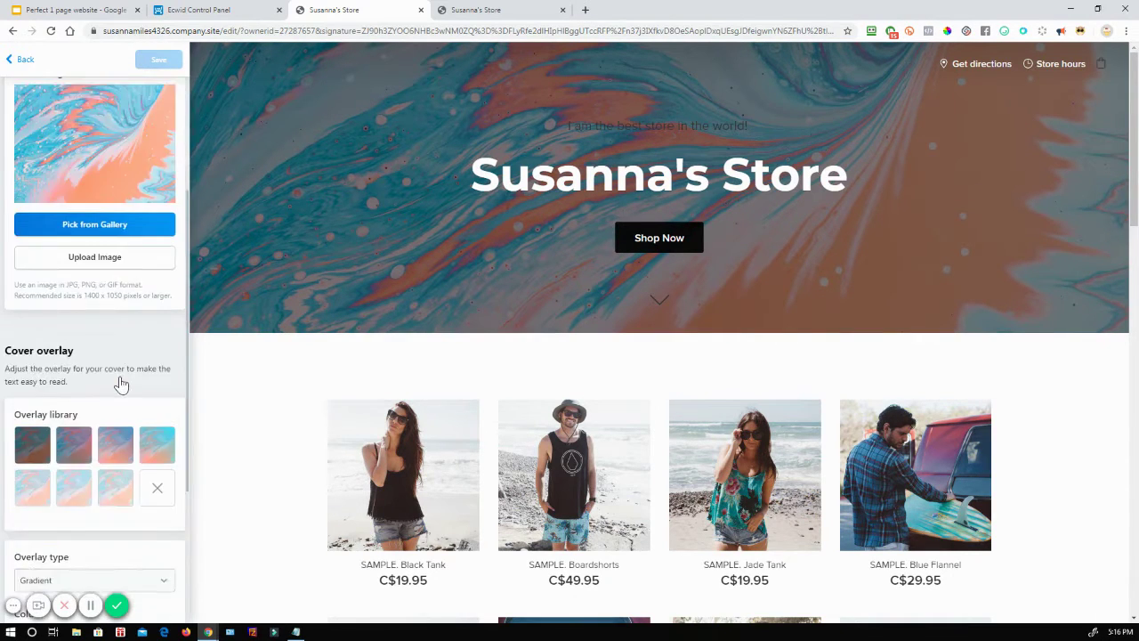
# Step: Make the cover's Description typography font color white and save it
pyautogui.click(10, 68)
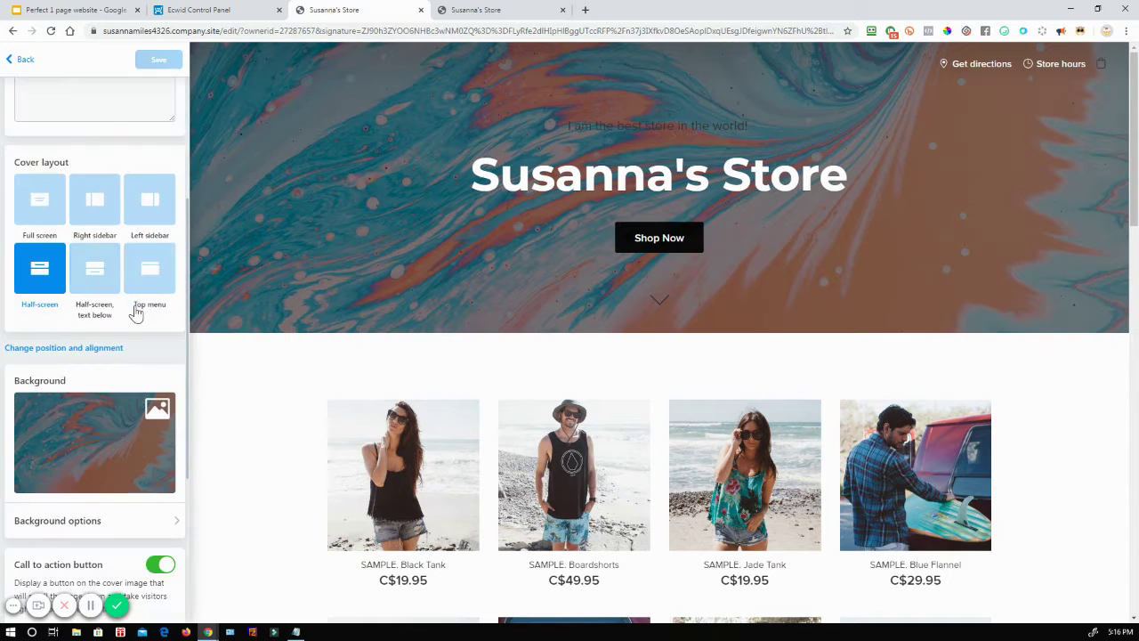
pyautogui.scroll(-3, 97, 412)
pyautogui.click(62, 466)
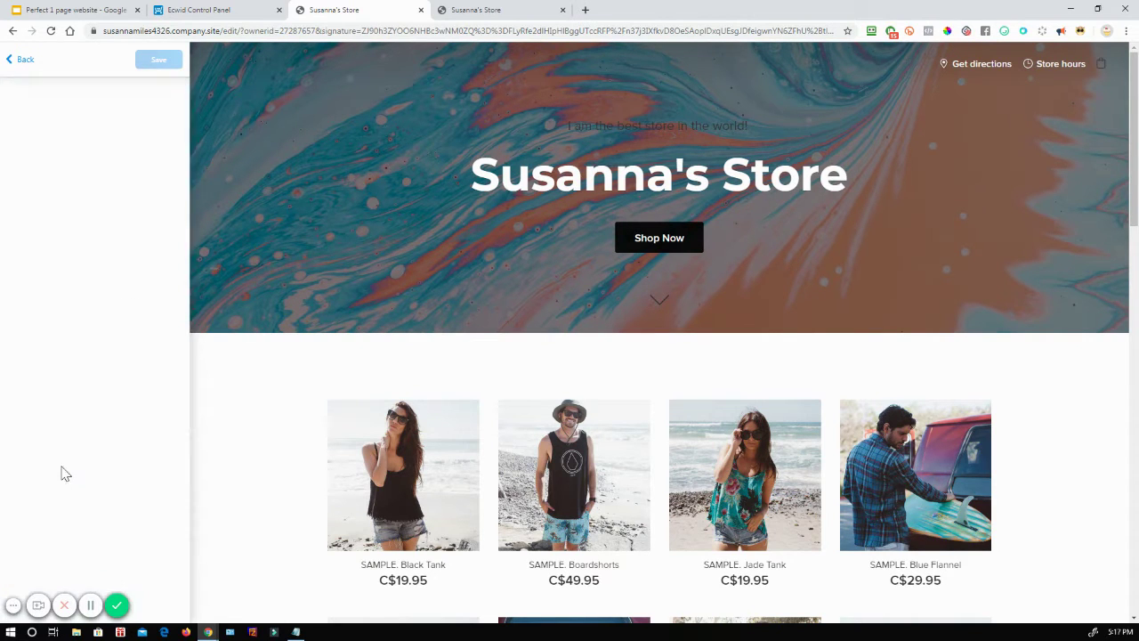
pyautogui.scroll(-4, 123, 451)
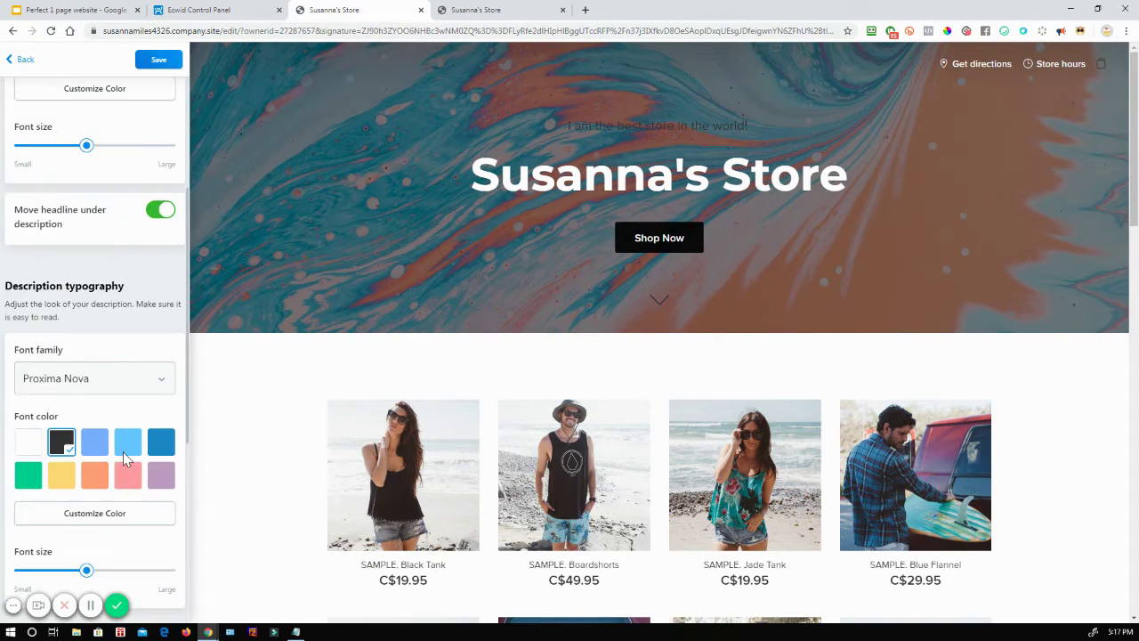
pyautogui.click(28, 444)
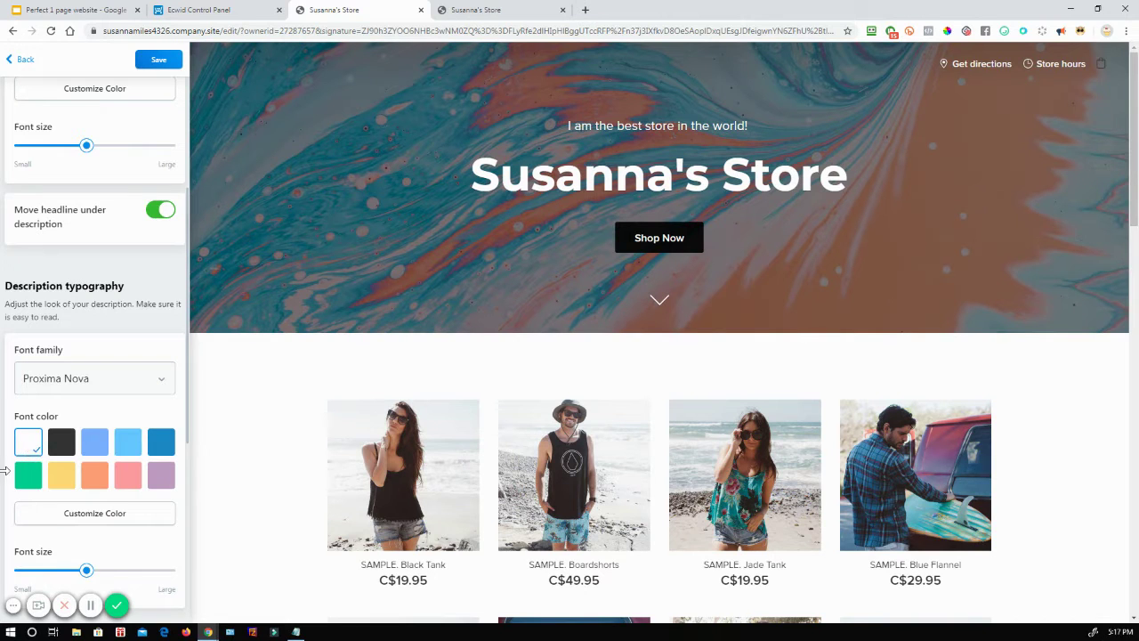
pyautogui.click(161, 60)
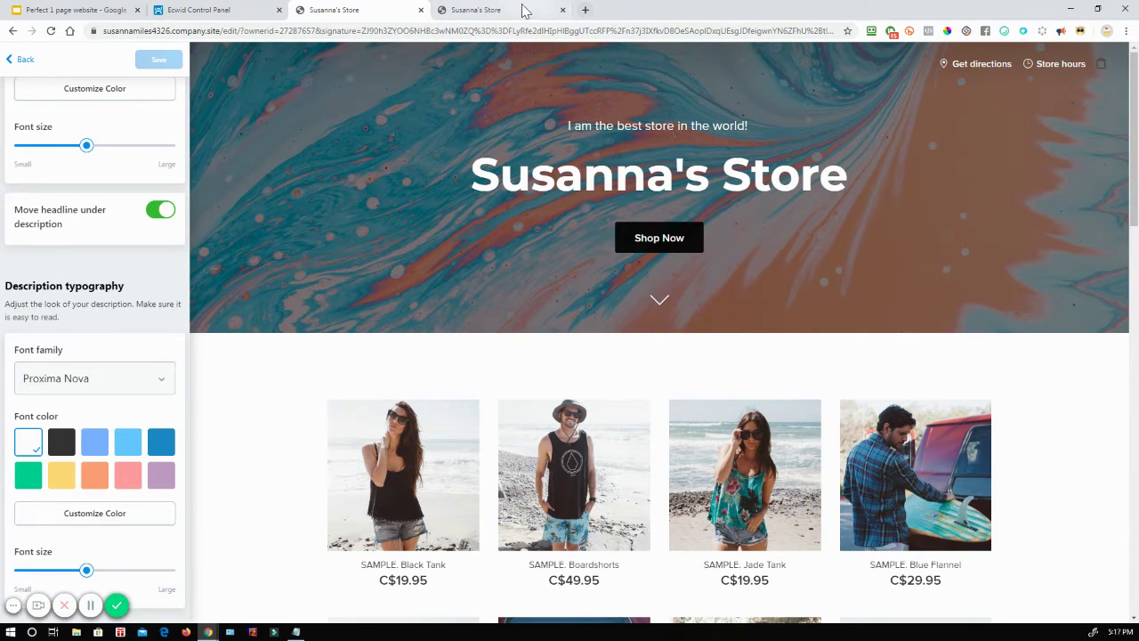
pyautogui.click(521, 10)
pyautogui.click(563, 10)
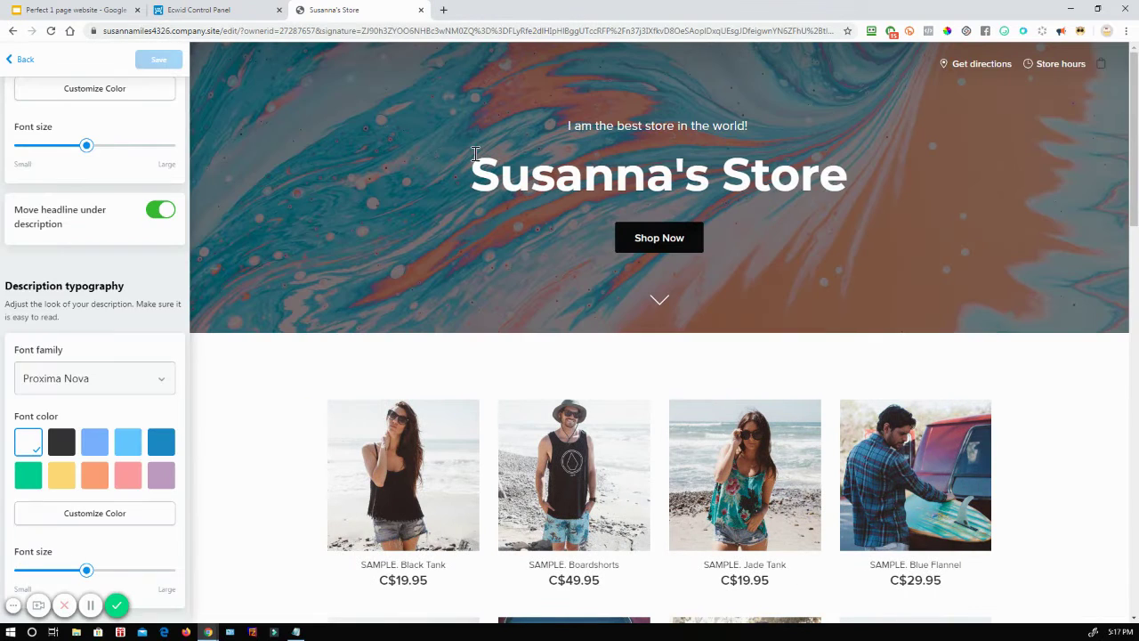
pyautogui.click(13, 61)
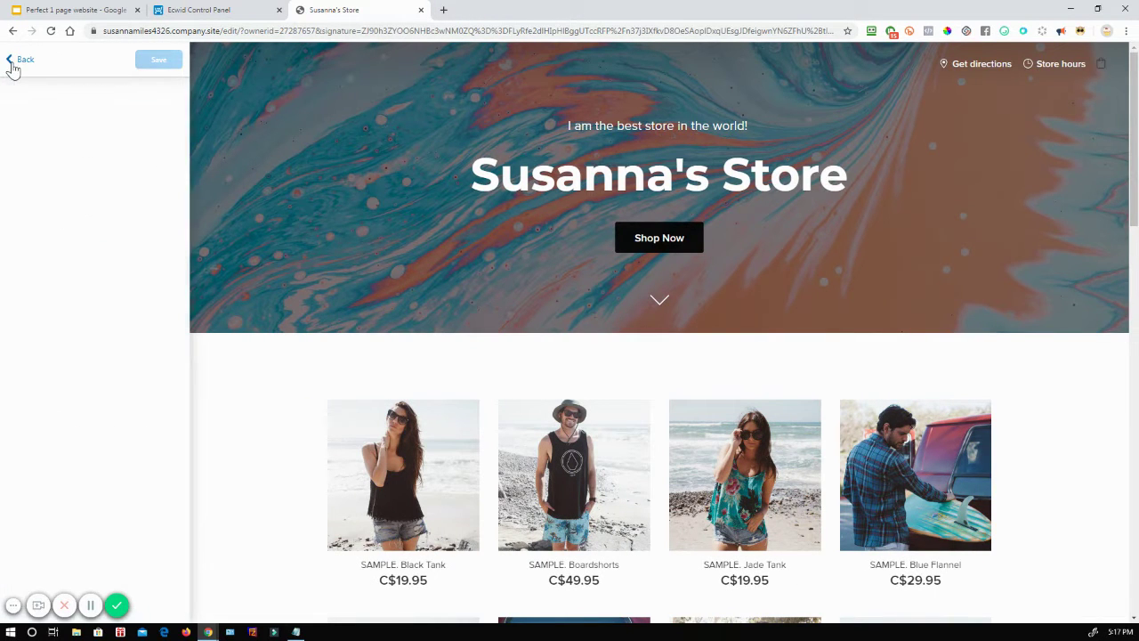
# Step: Exit the editor via Back to Store Dashboard and close the old editor and duplicate tabs
pyautogui.click(13, 61)
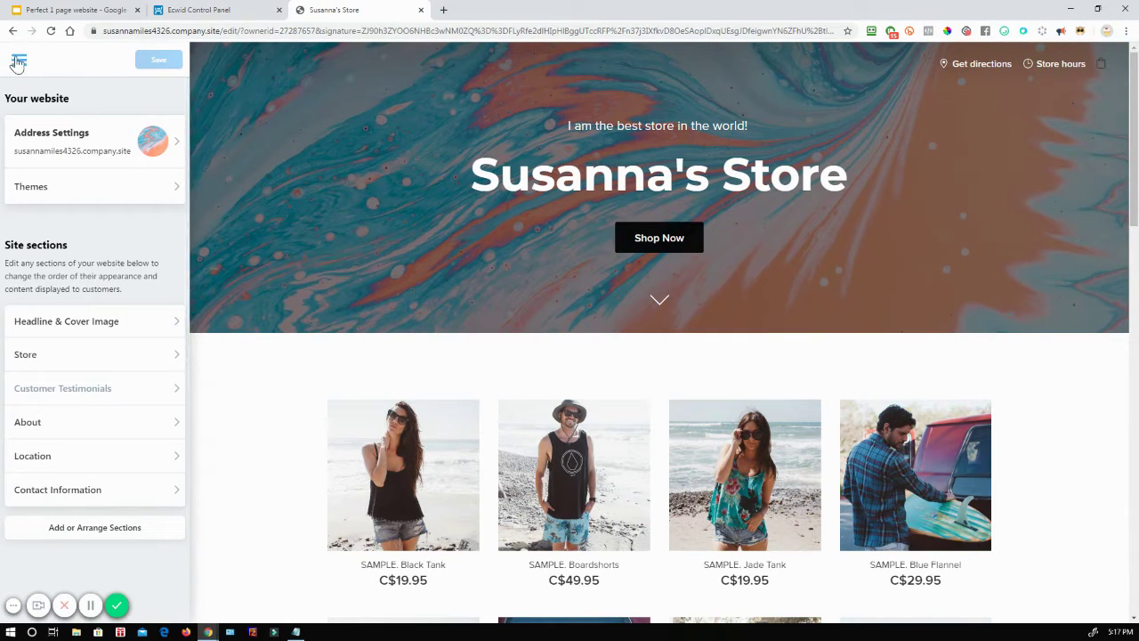
pyautogui.click(19, 61)
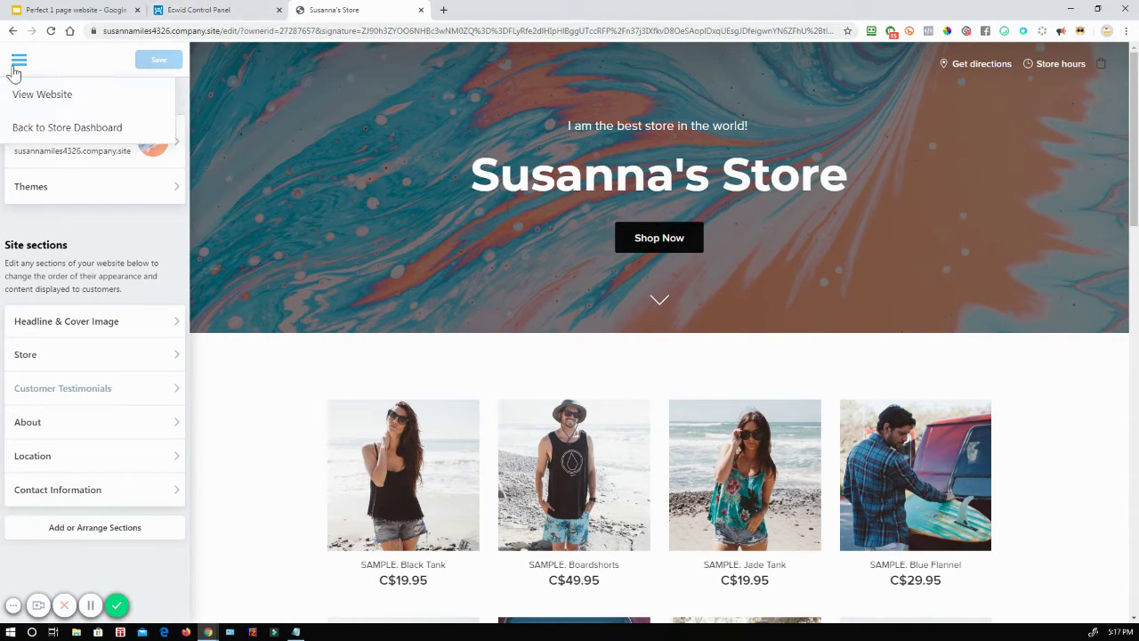
pyautogui.click(77, 141)
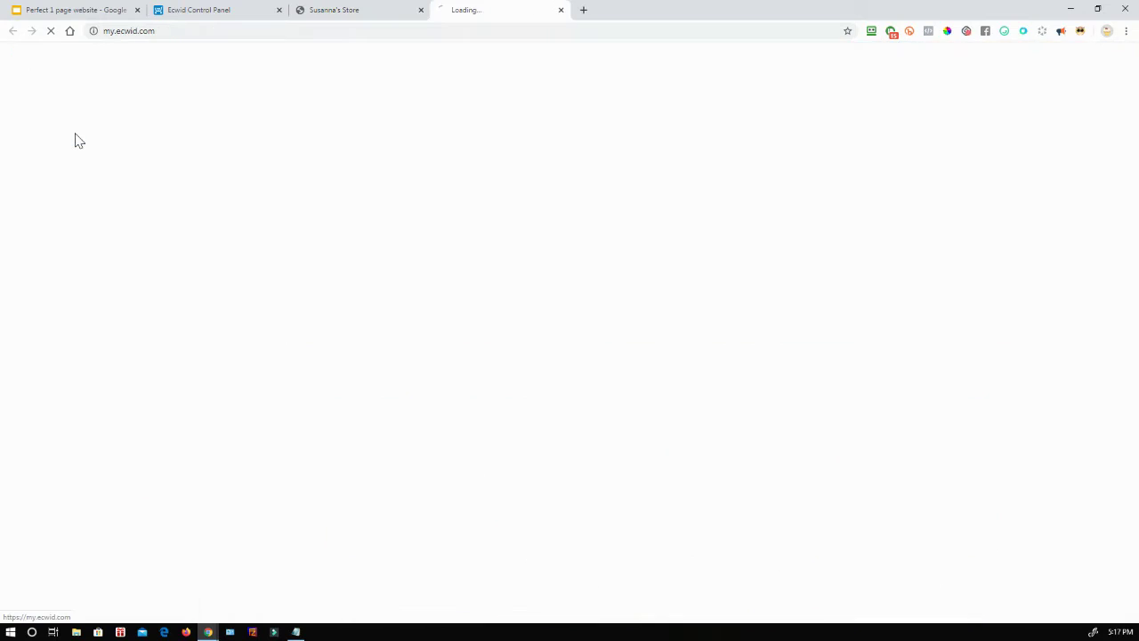
pyautogui.click(422, 10)
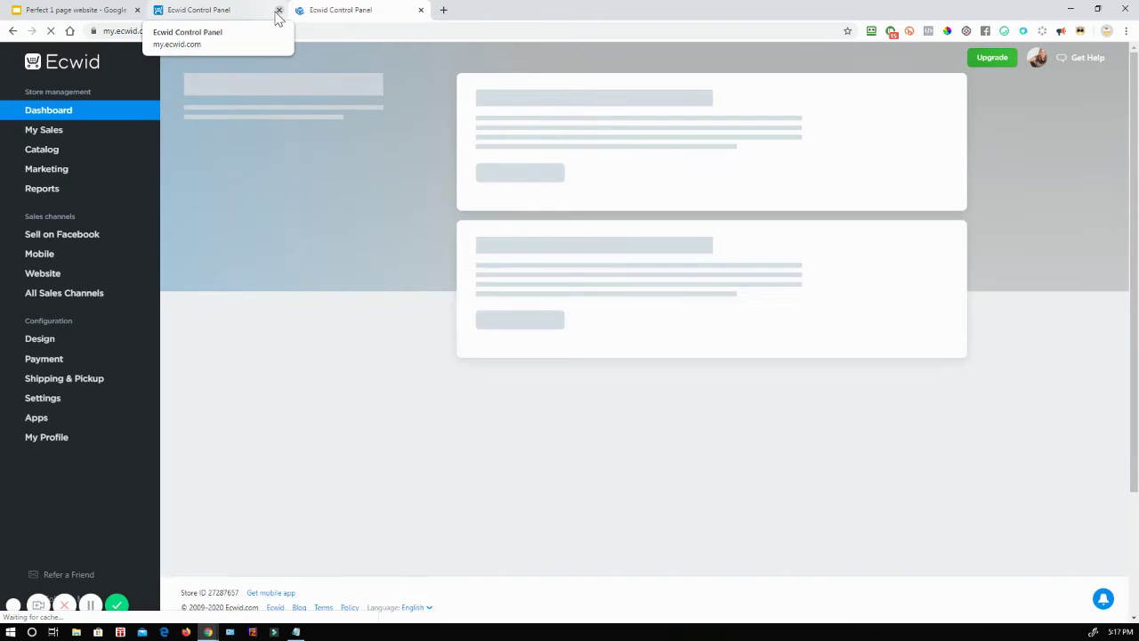
pyautogui.click(278, 10)
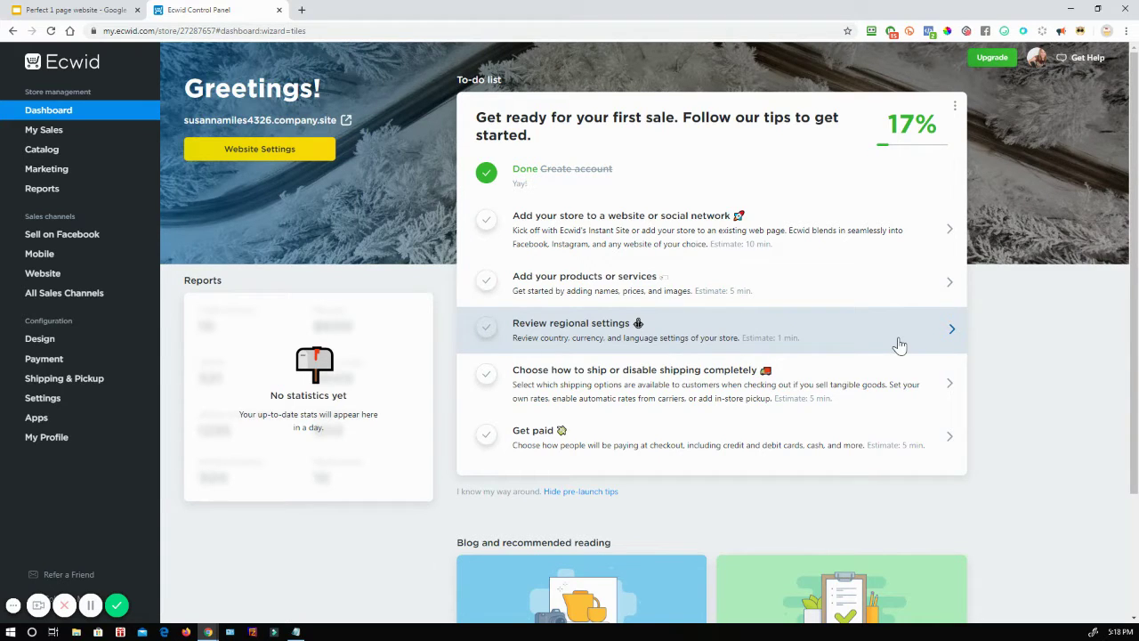
pyautogui.click(87, 276)
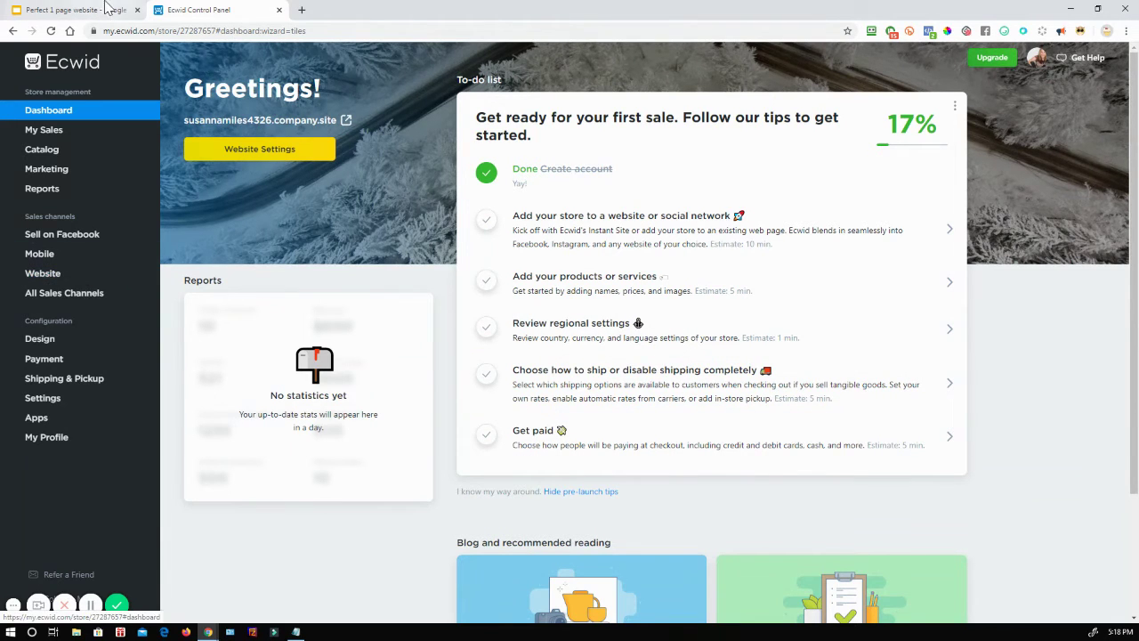
pyautogui.click(104, 11)
pyautogui.press('Right')
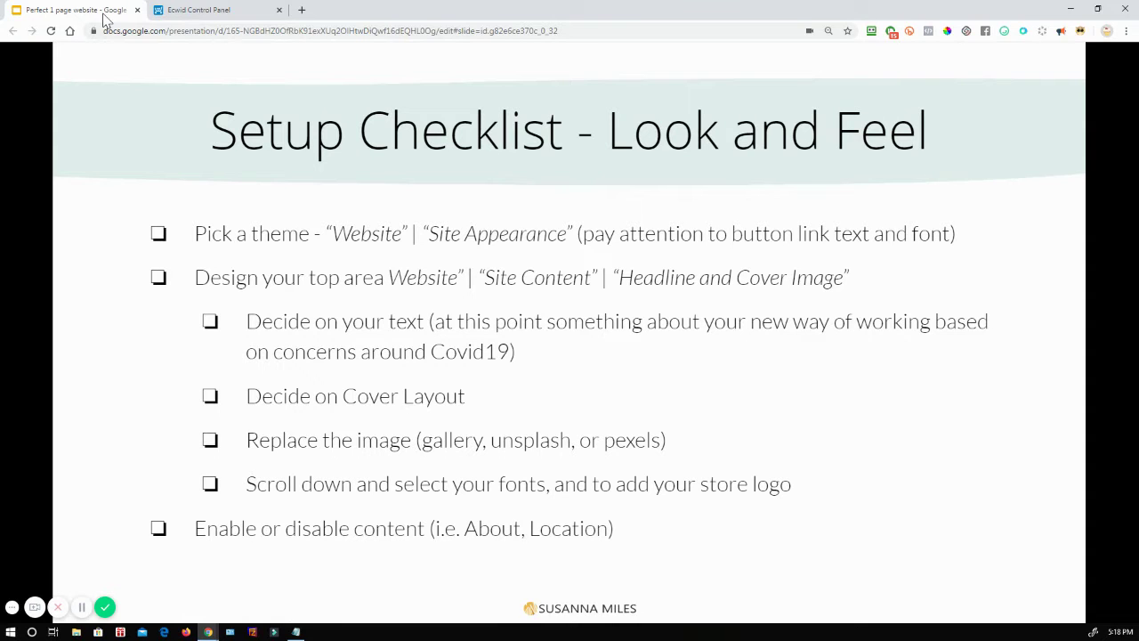
pyautogui.press('Right')
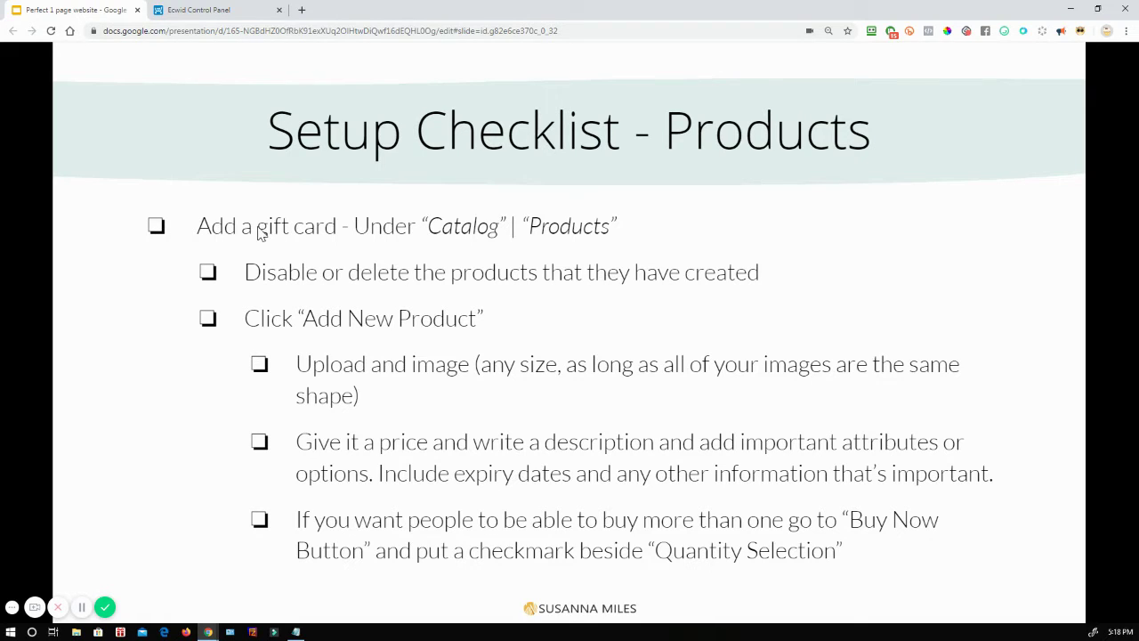
pyautogui.click(203, 10)
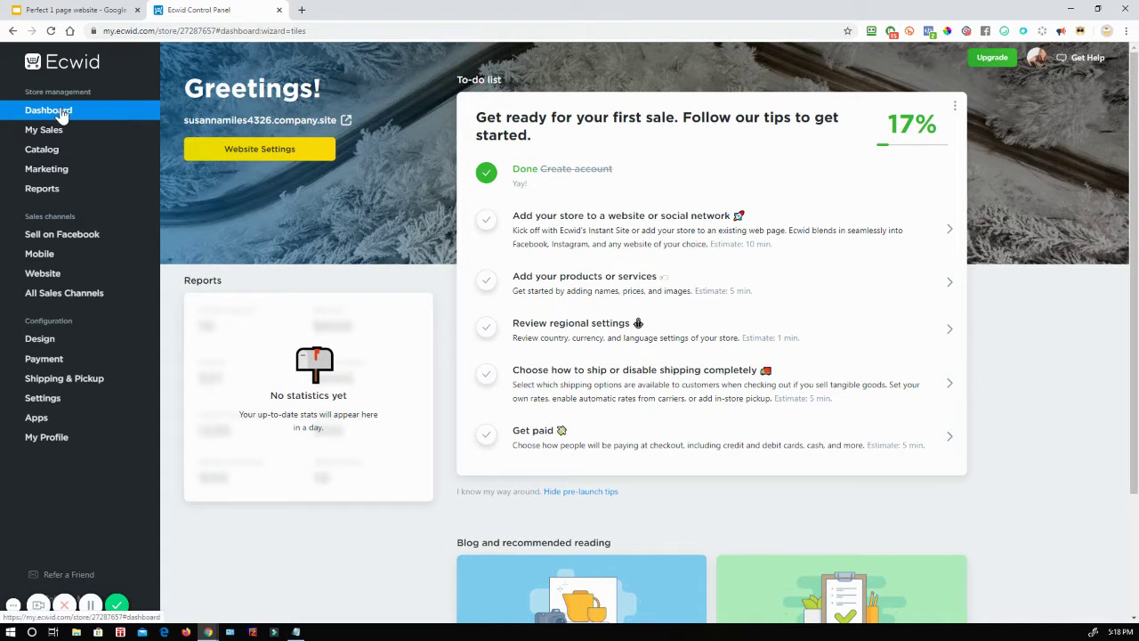
pyautogui.moveTo(49, 157)
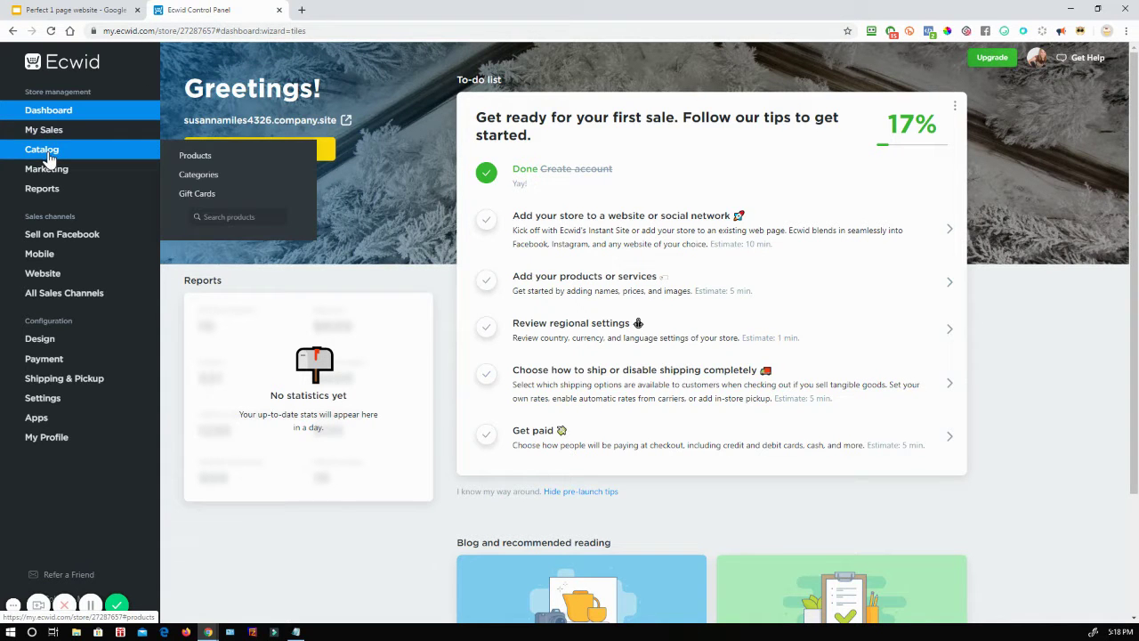
# Step: Disable the SAMPLE. Black Dress and SAMPLE. Black Tank products with Bulk Update
pyautogui.click(194, 159)
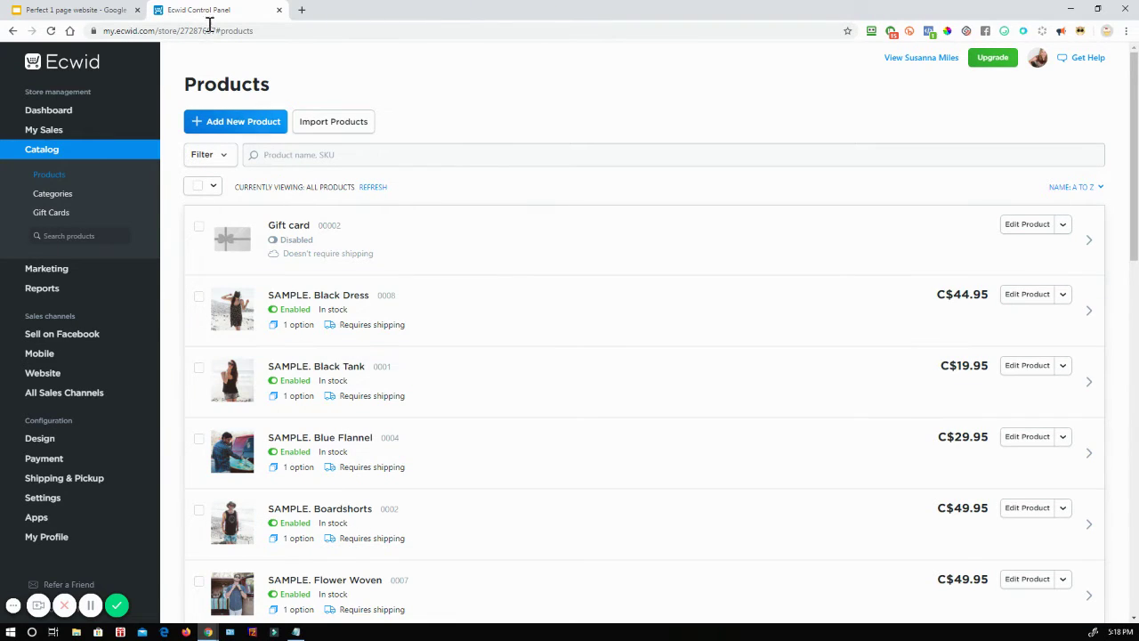
pyautogui.click(110, 9)
pyautogui.click(166, 11)
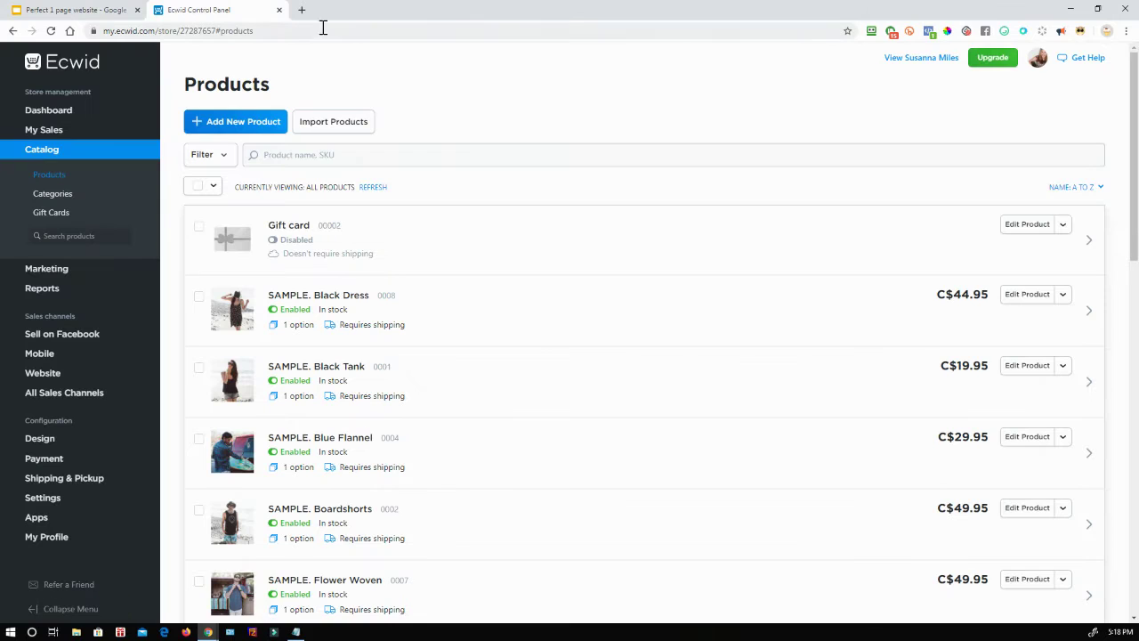
pyautogui.click(200, 297)
pyautogui.click(199, 368)
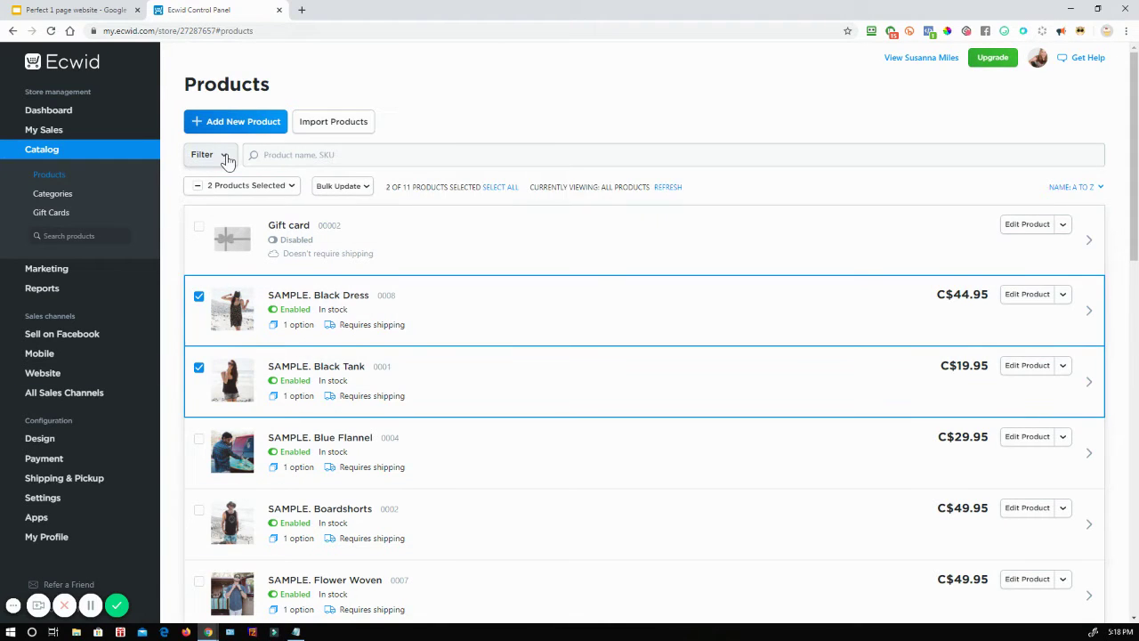
pyautogui.click(343, 189)
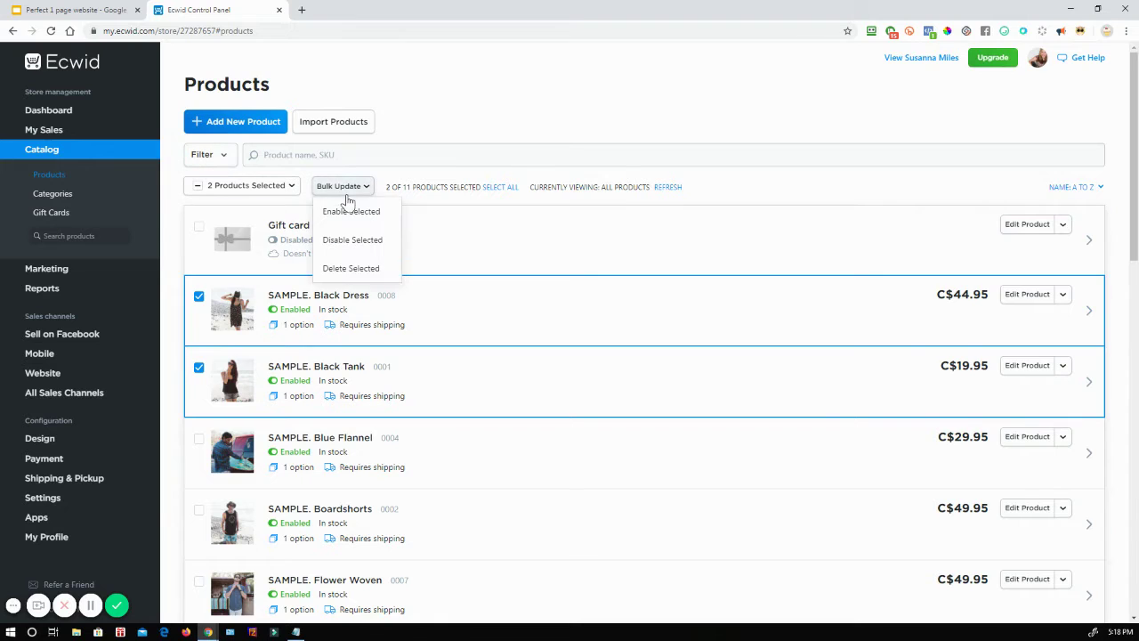
pyautogui.click(365, 241)
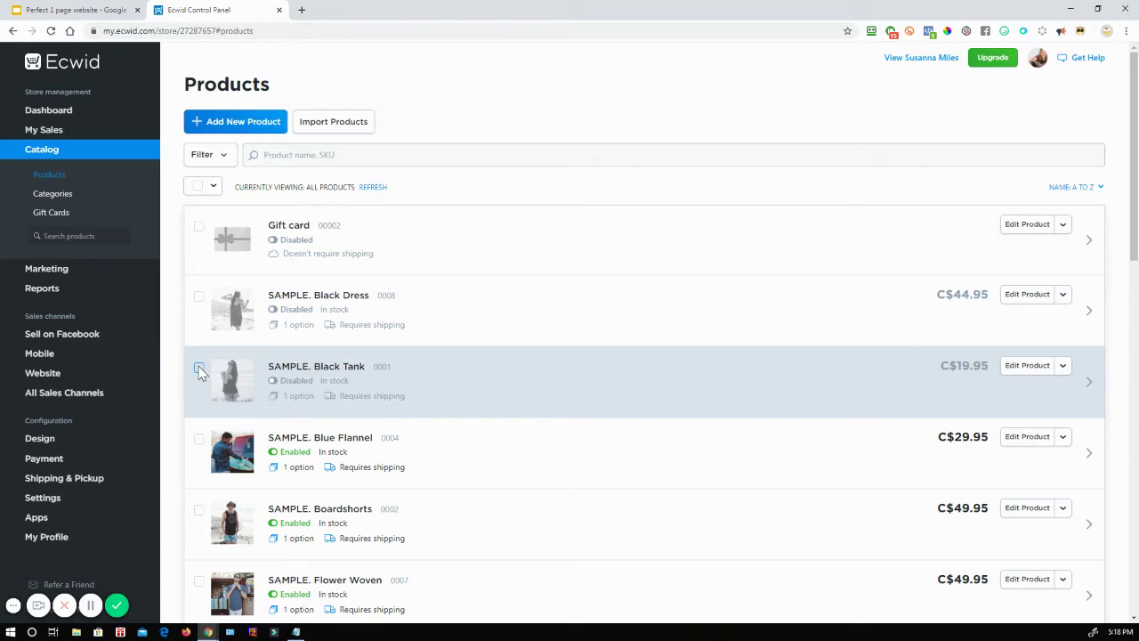
# Step: Delete the Black Tank, Blue Flannel and Boardshorts sample products and confirm
pyautogui.click(199, 367)
pyautogui.click(198, 439)
pyautogui.click(199, 510)
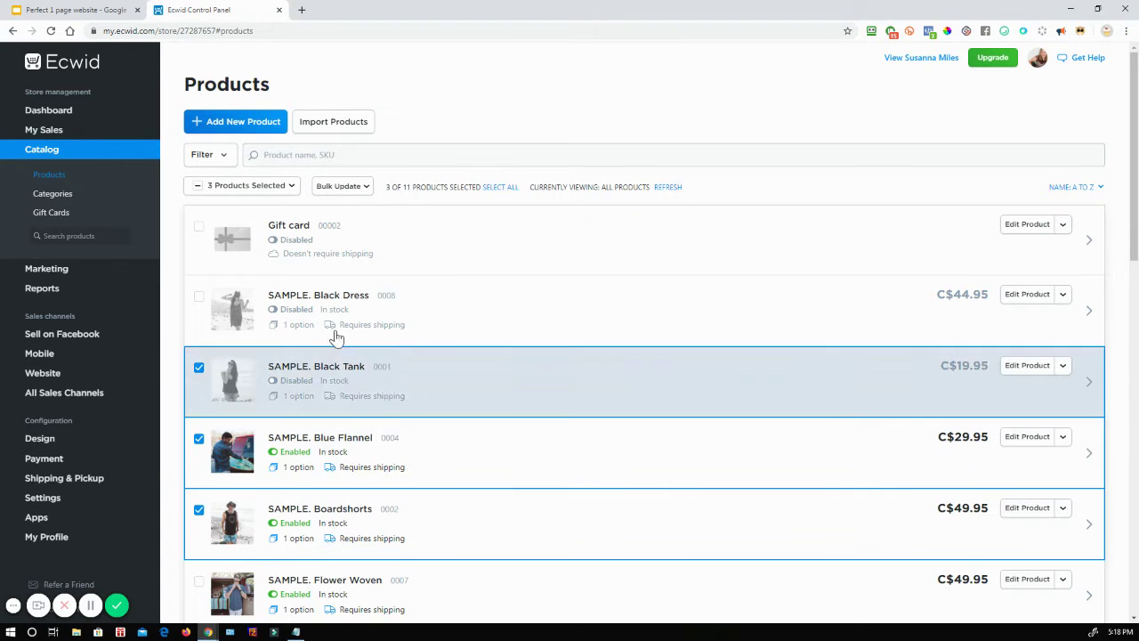
pyautogui.click(355, 188)
pyautogui.click(346, 266)
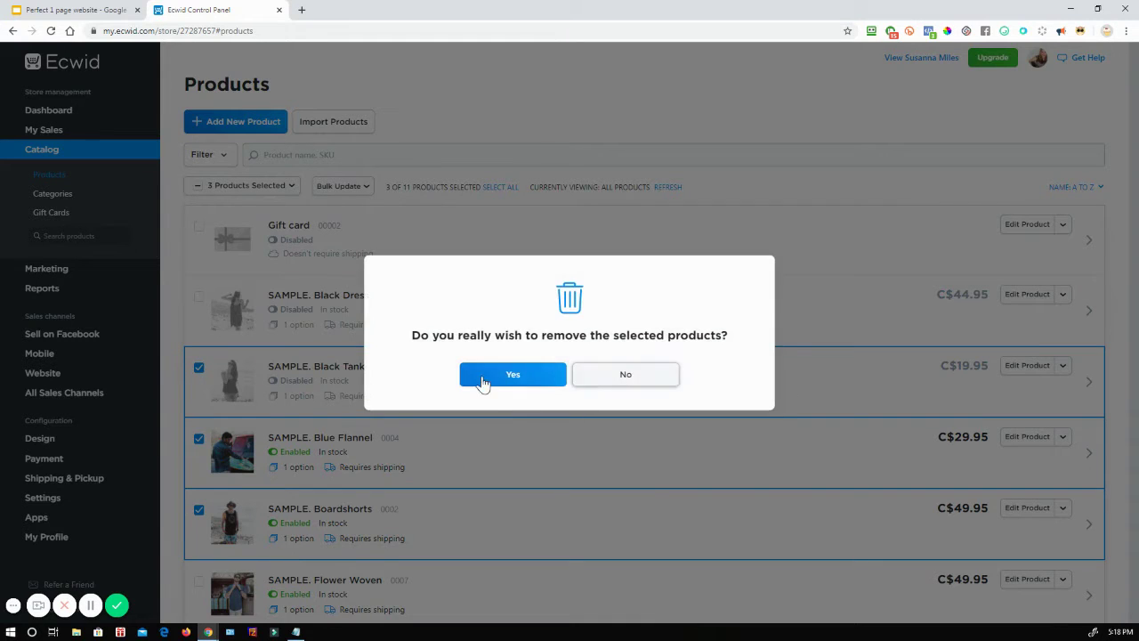
pyautogui.click(485, 376)
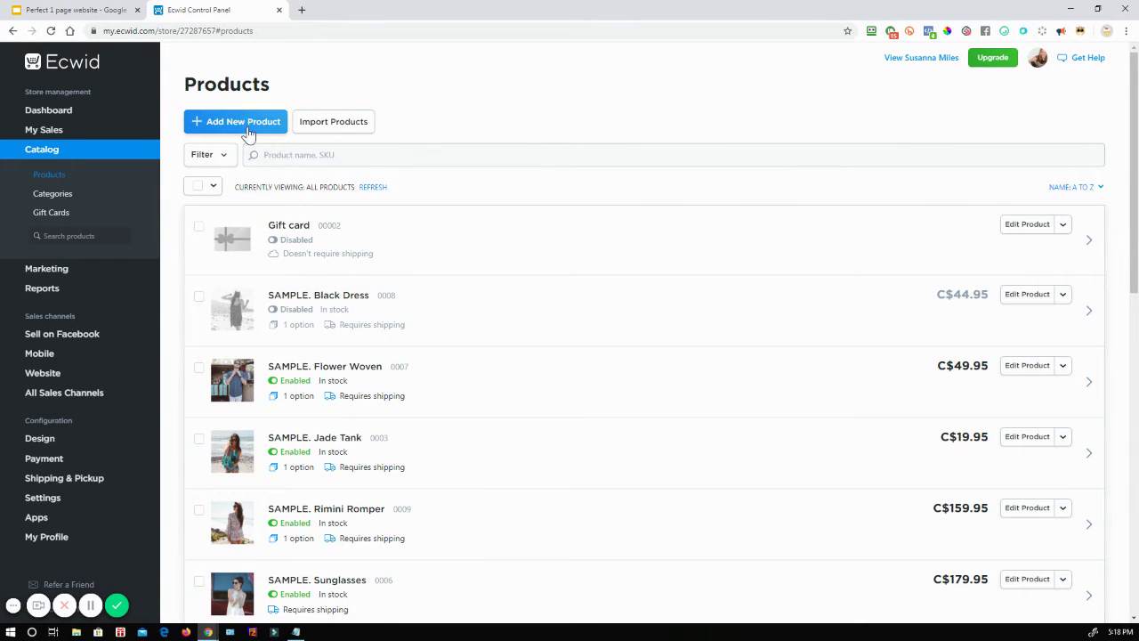
# Step: Start a new product and upload the breakfast bowl image from Downloads
pyautogui.click(244, 126)
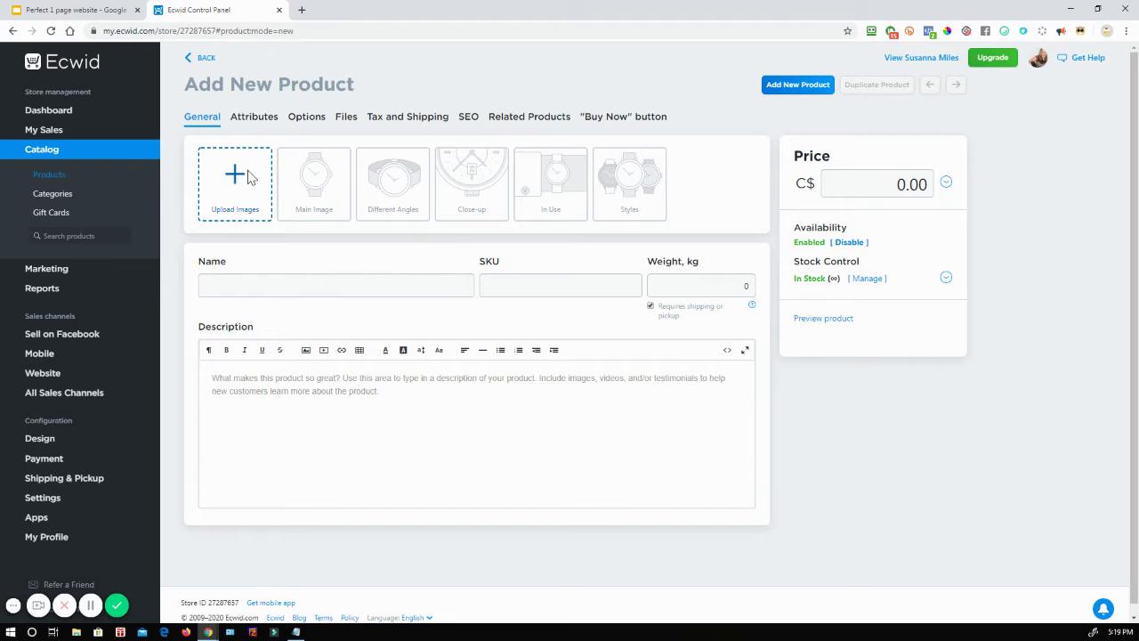
pyautogui.click(238, 174)
pyautogui.click(55, 103)
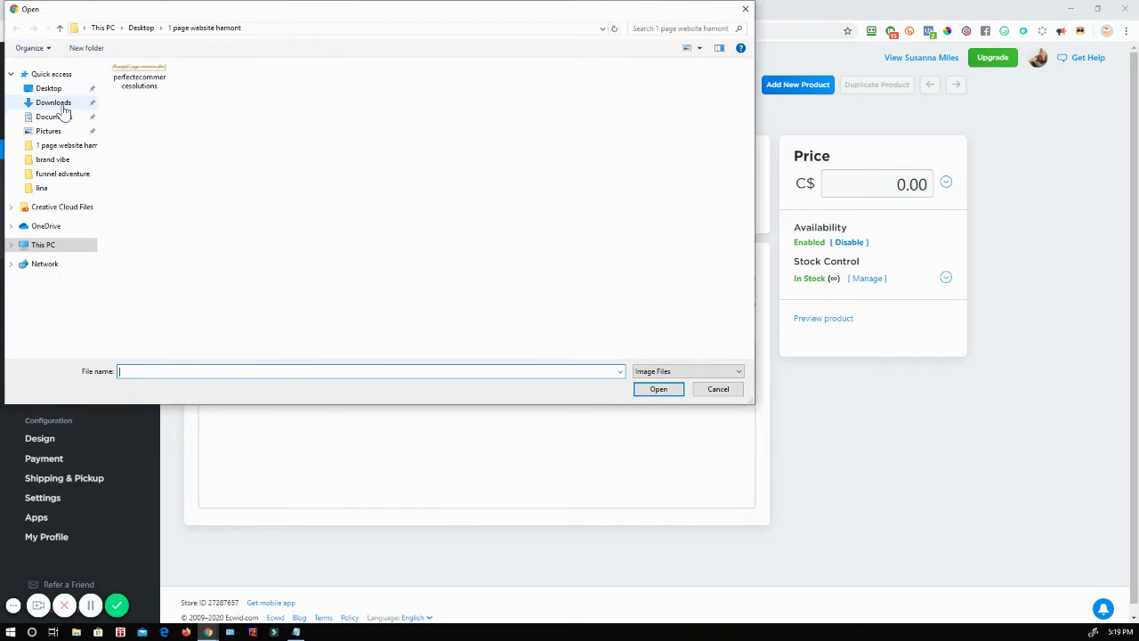
pyautogui.click(187, 134)
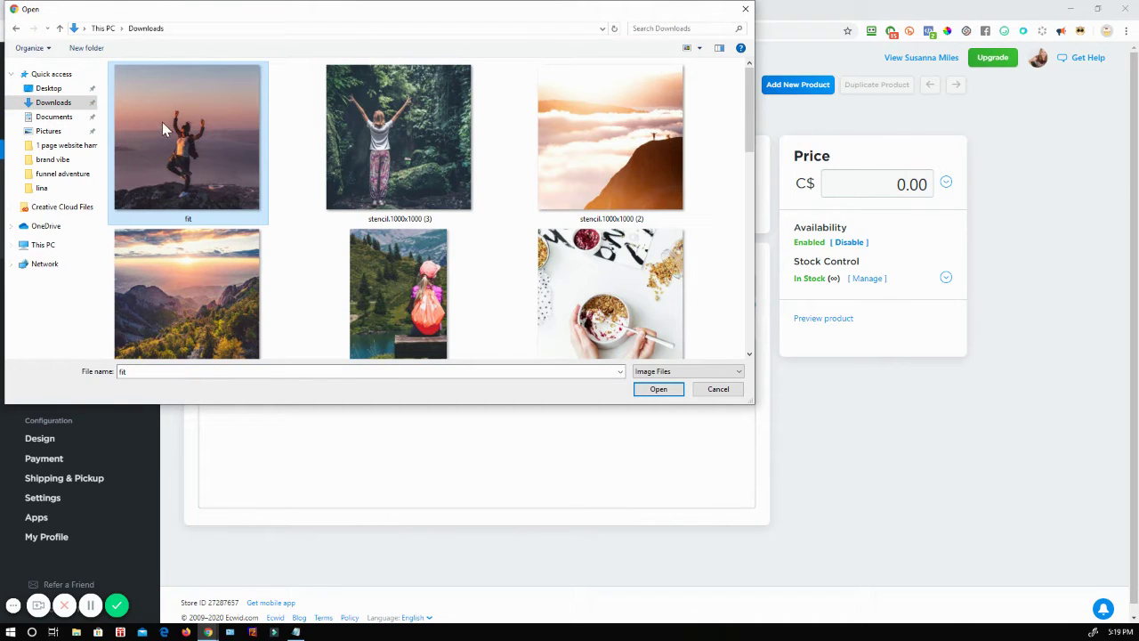
pyautogui.click(611, 338)
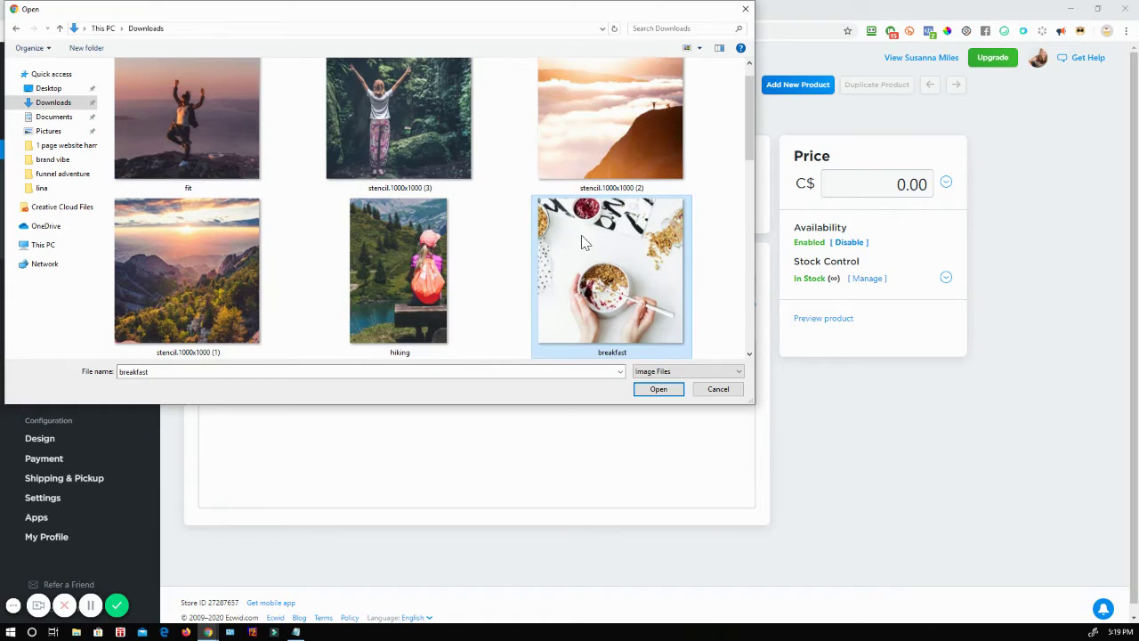
pyautogui.doubleClick(586, 243)
# Step: Name it Breakfast Cereal, describe it 'Best cereal ever!', price it C$10.00, and save
pyautogui.click(244, 287)
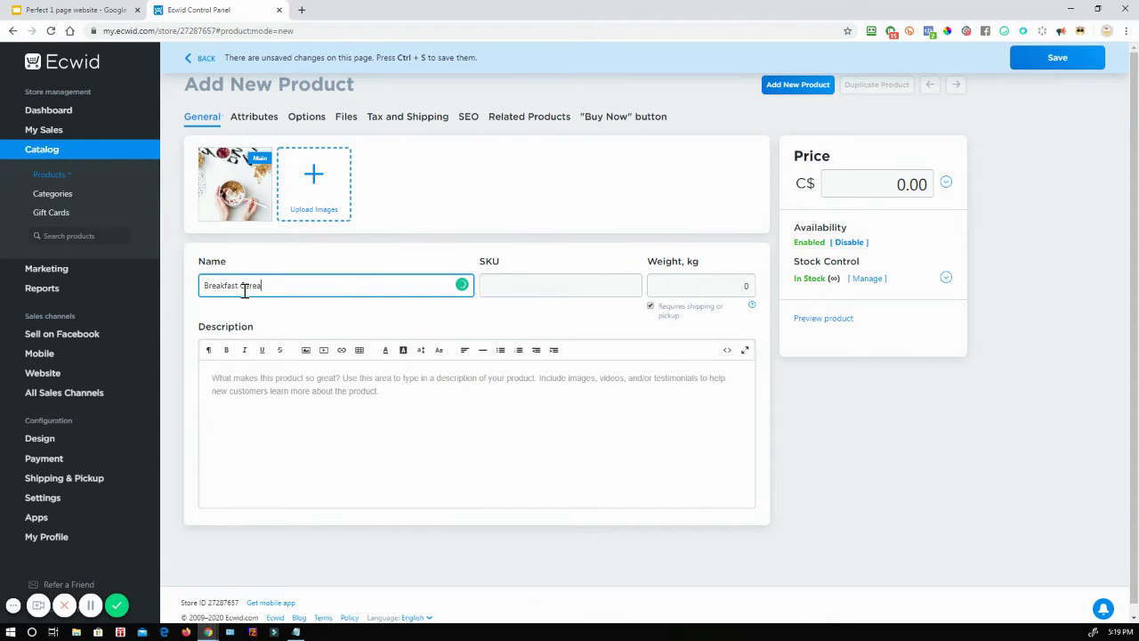
pyautogui.click(286, 395)
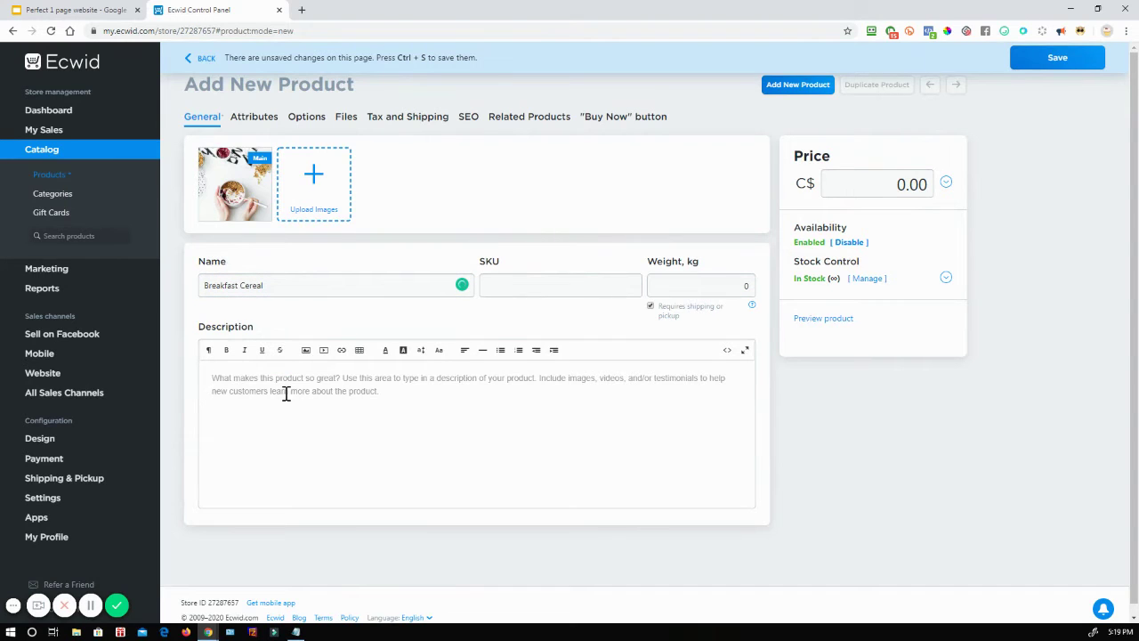
pyautogui.write('Best cereal ever!')
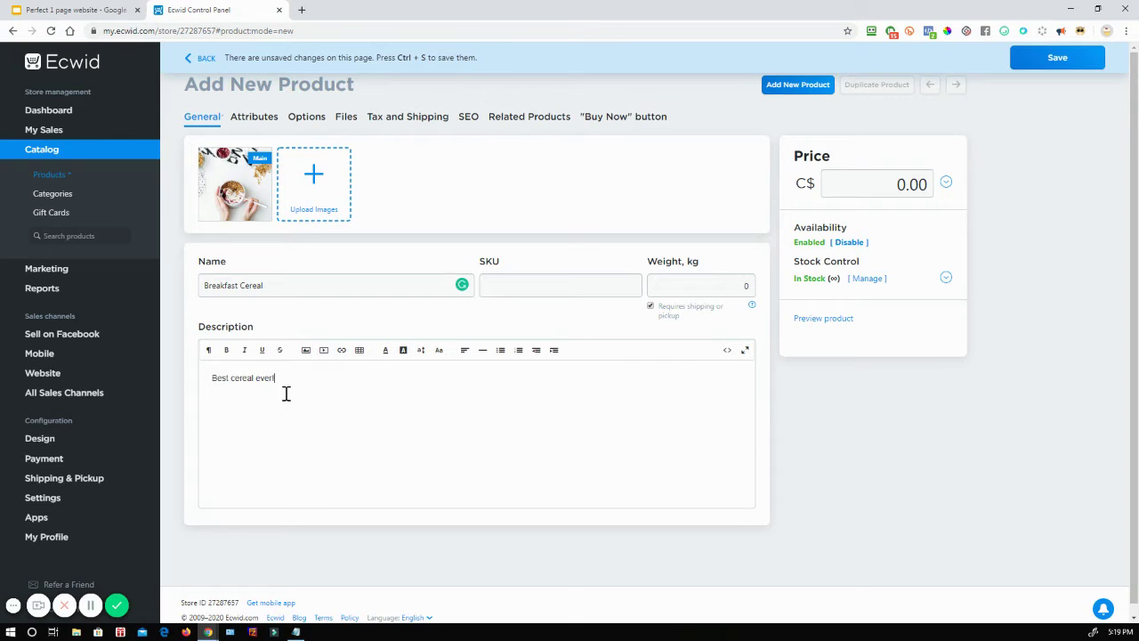
pyautogui.click(900, 185)
pyautogui.click(1035, 58)
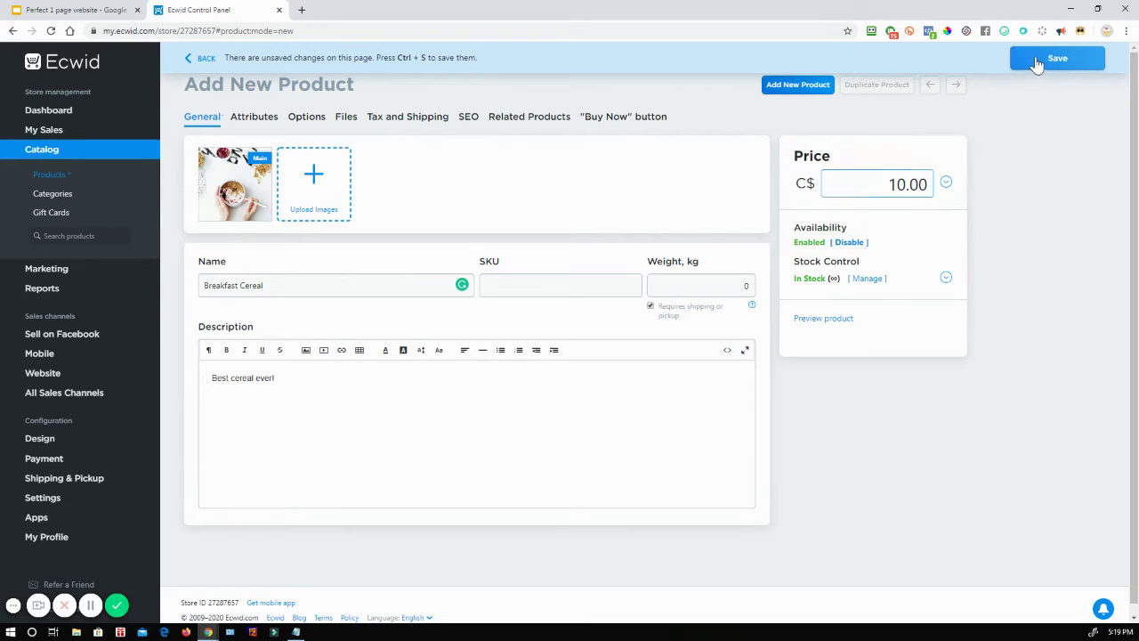
# Step: Set the product's Brand attribute to Kellogs and save
pyautogui.click(239, 125)
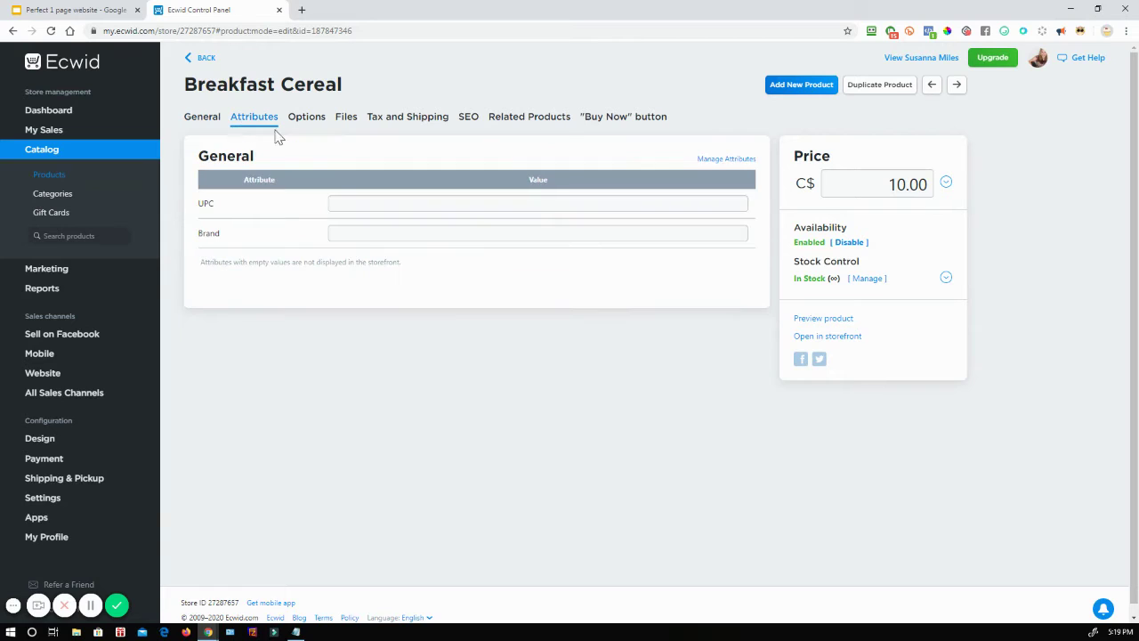
pyautogui.click(361, 237)
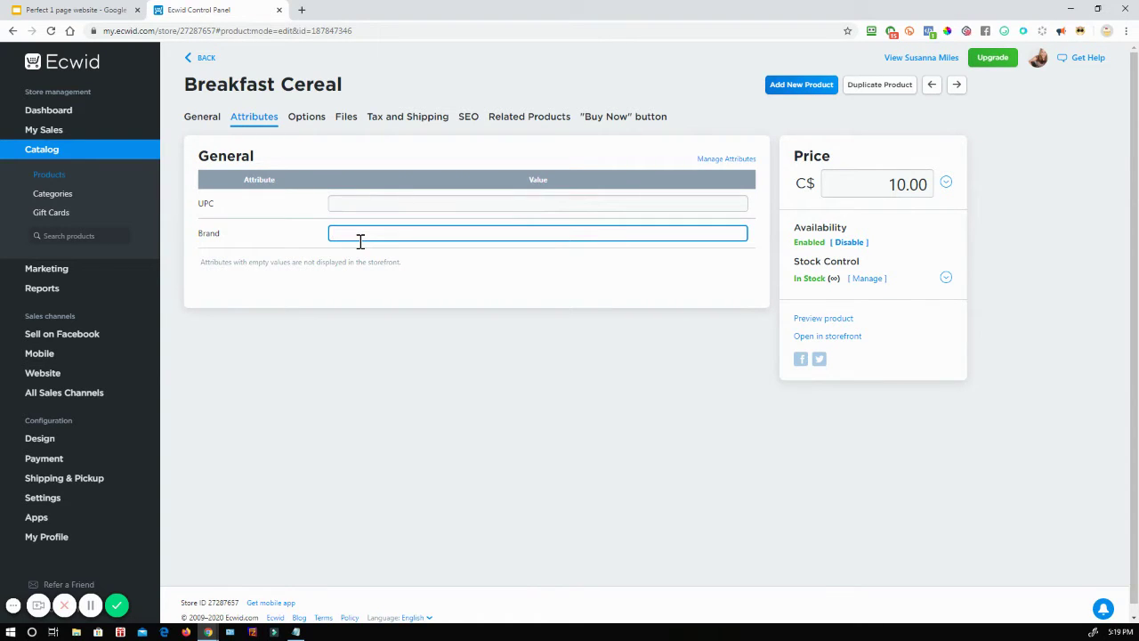
pyautogui.write('Kellogs')
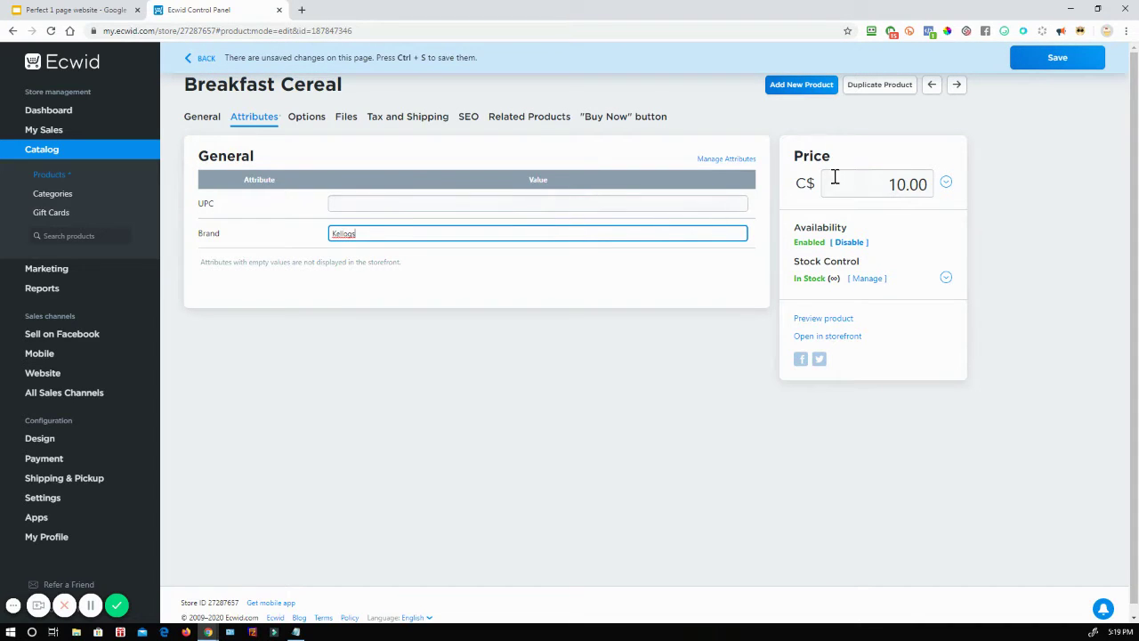
pyautogui.click(1068, 57)
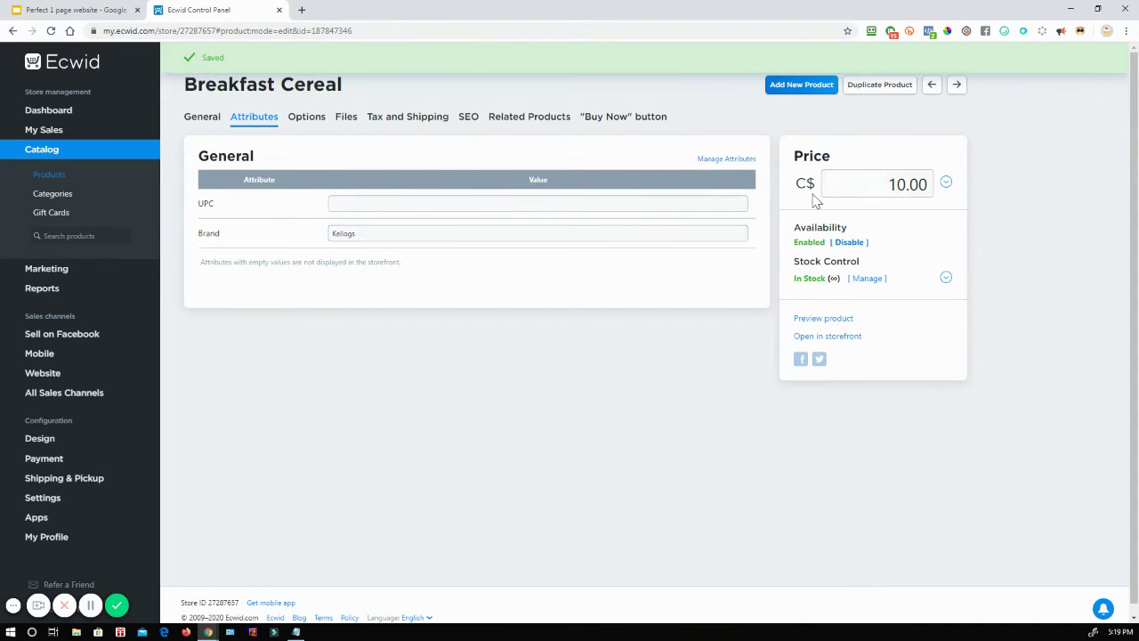
# Step: Add a new option named Size with values Big Box and Little Box
pyautogui.click(308, 119)
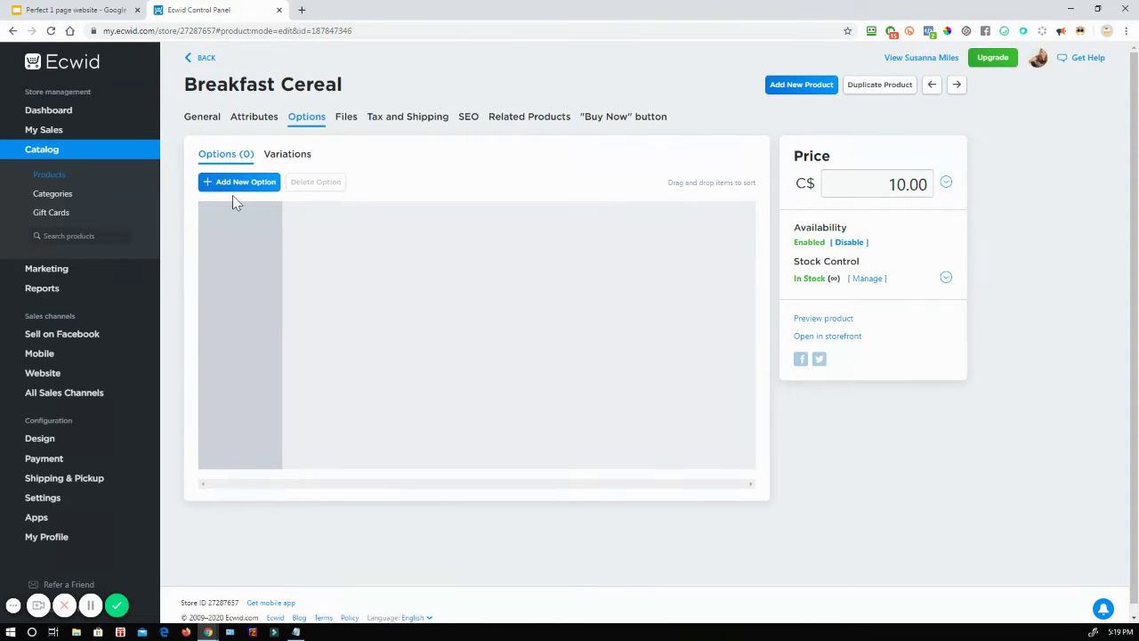
pyautogui.click(237, 182)
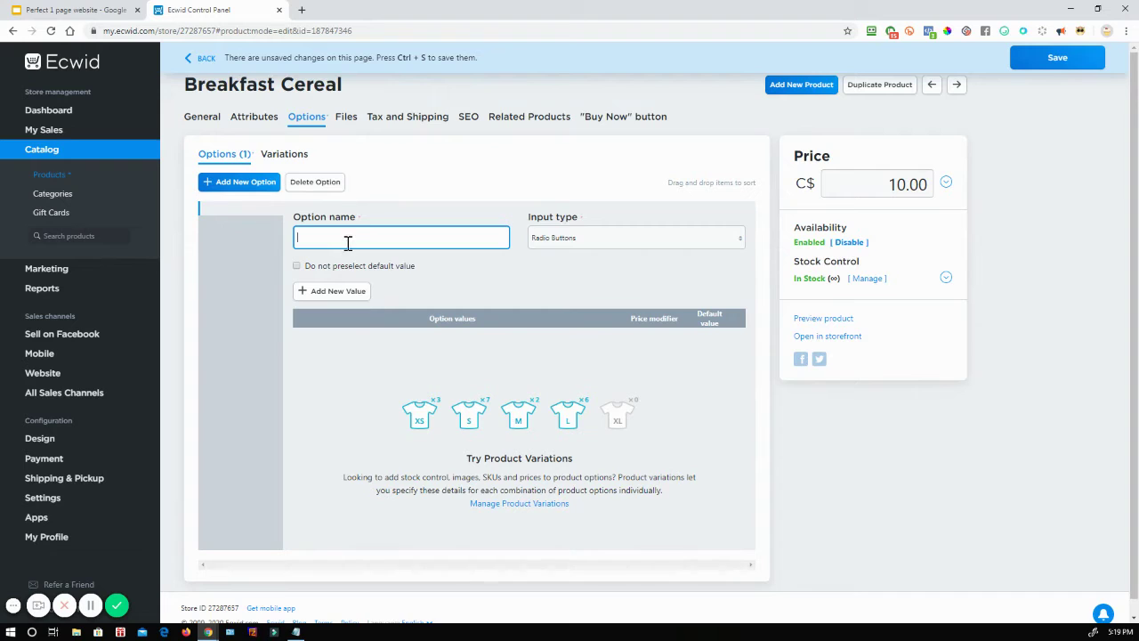
pyautogui.write('Small')
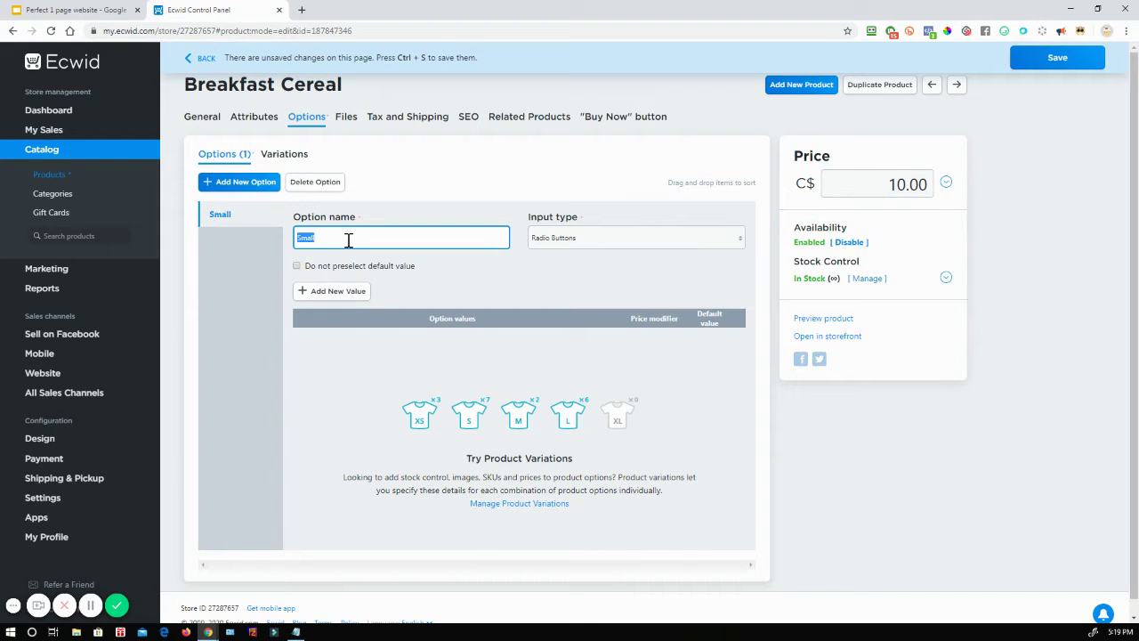
pyautogui.write('Big Box')
pyautogui.click(322, 299)
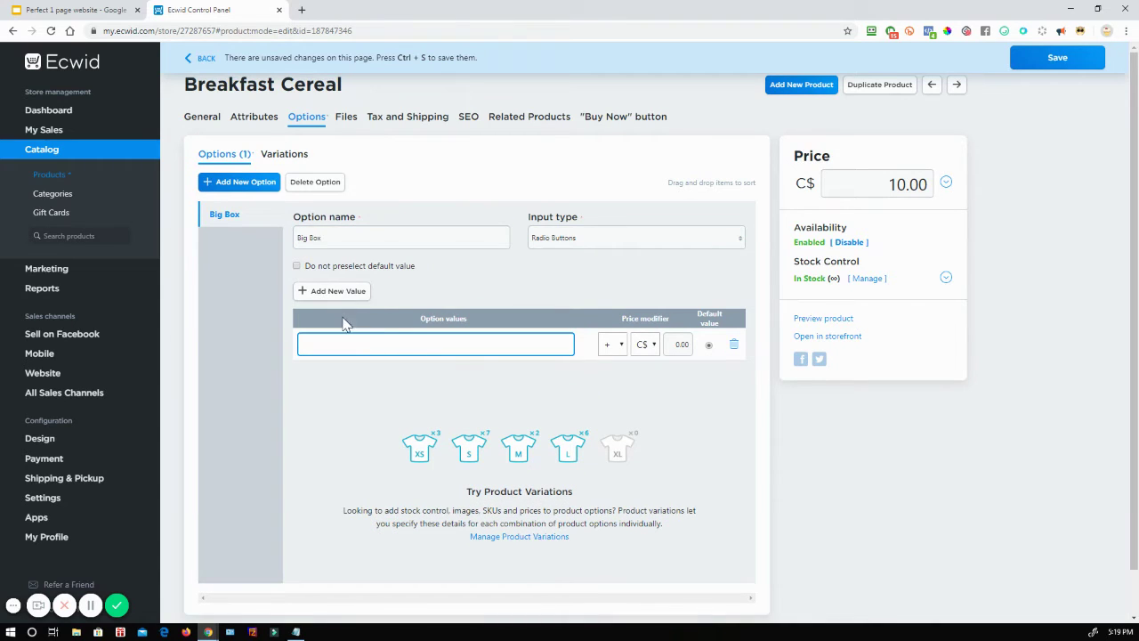
pyautogui.tripleClick(331, 238)
pyautogui.write('Size')
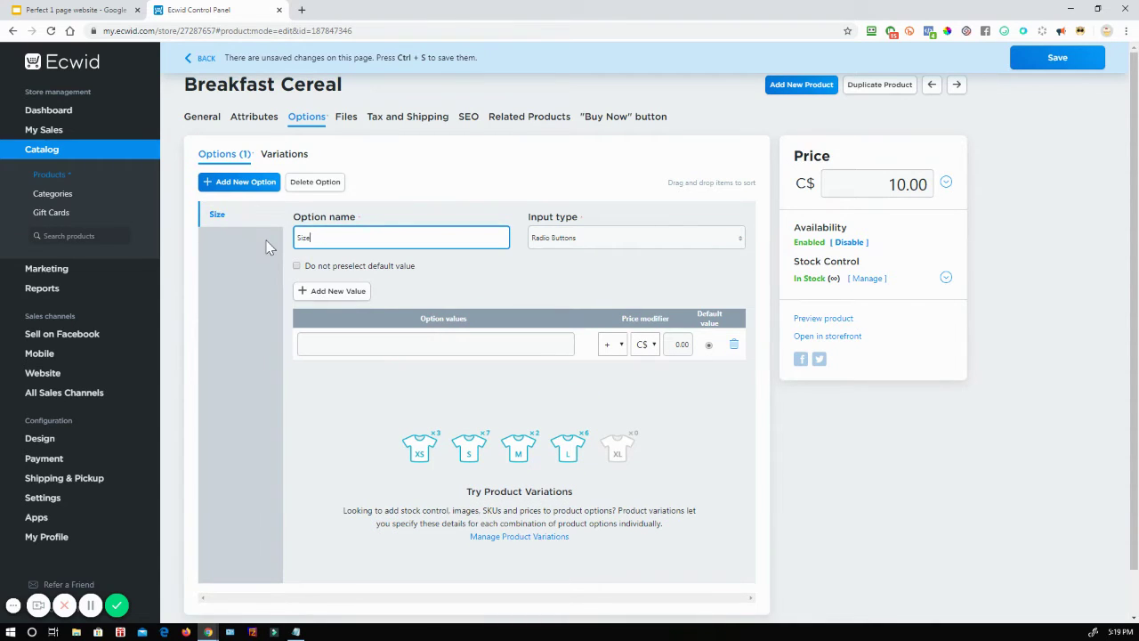
pyautogui.click(325, 354)
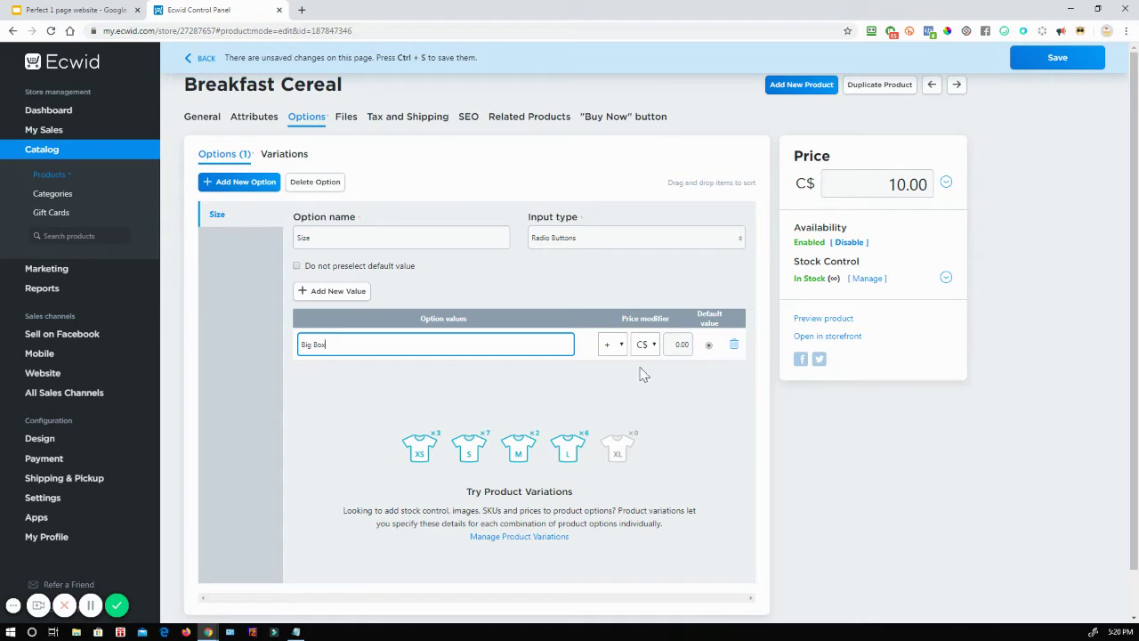
pyautogui.click(343, 292)
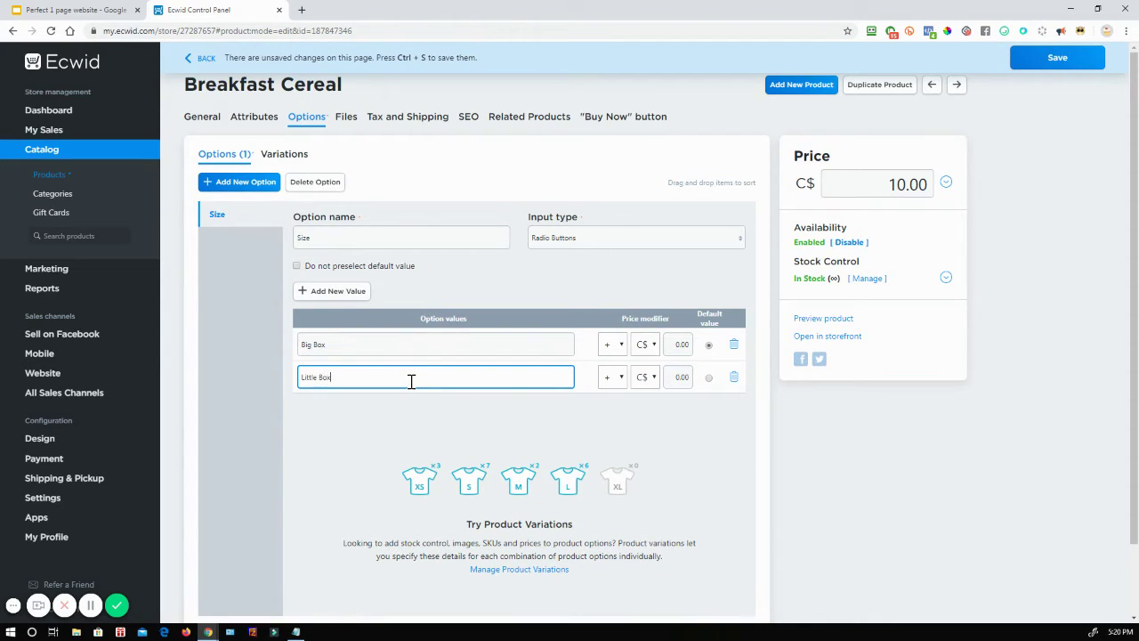
# Step: Give Big Box +C$10.00 and Little Box +C$5.00, keep Radio Buttons, and save
pyautogui.click(678, 346)
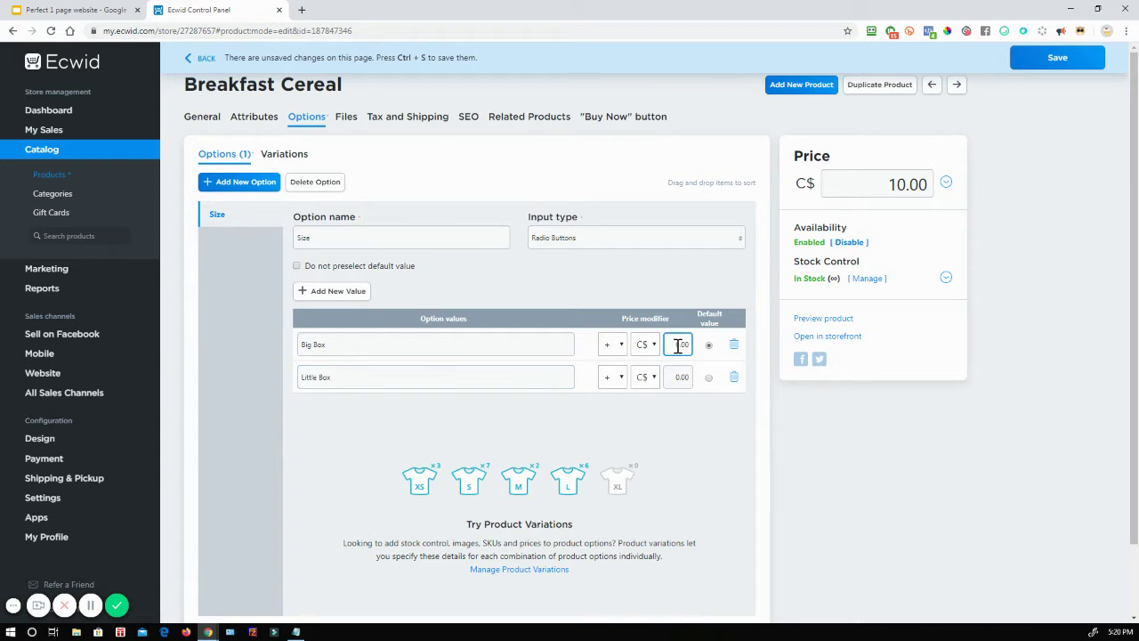
pyautogui.write('1')
pyautogui.click(680, 378)
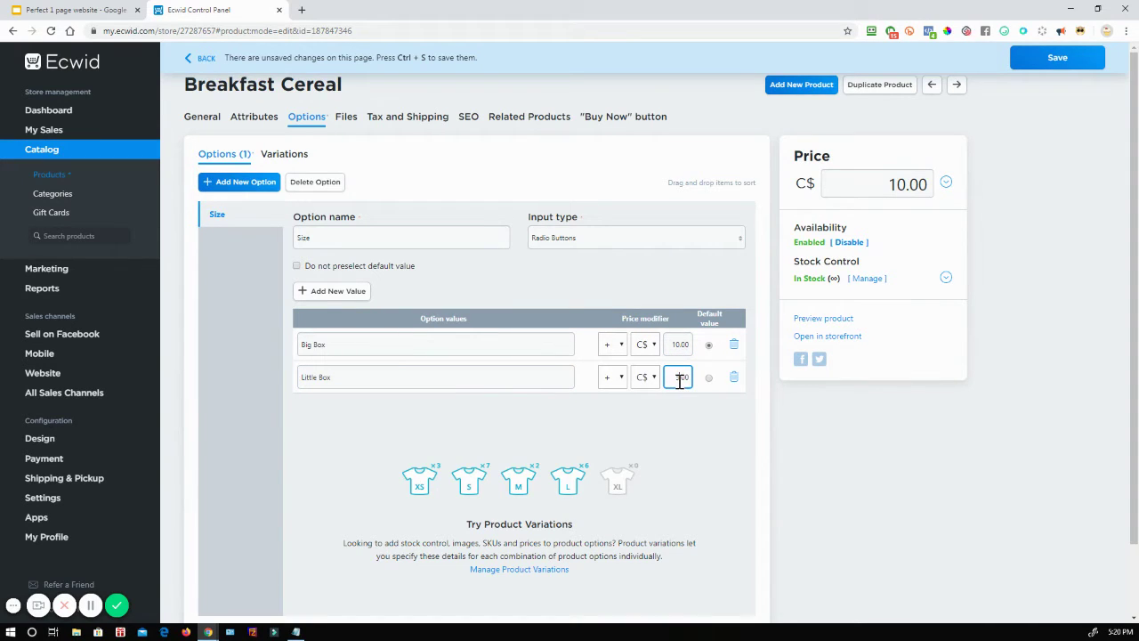
pyautogui.click(593, 240)
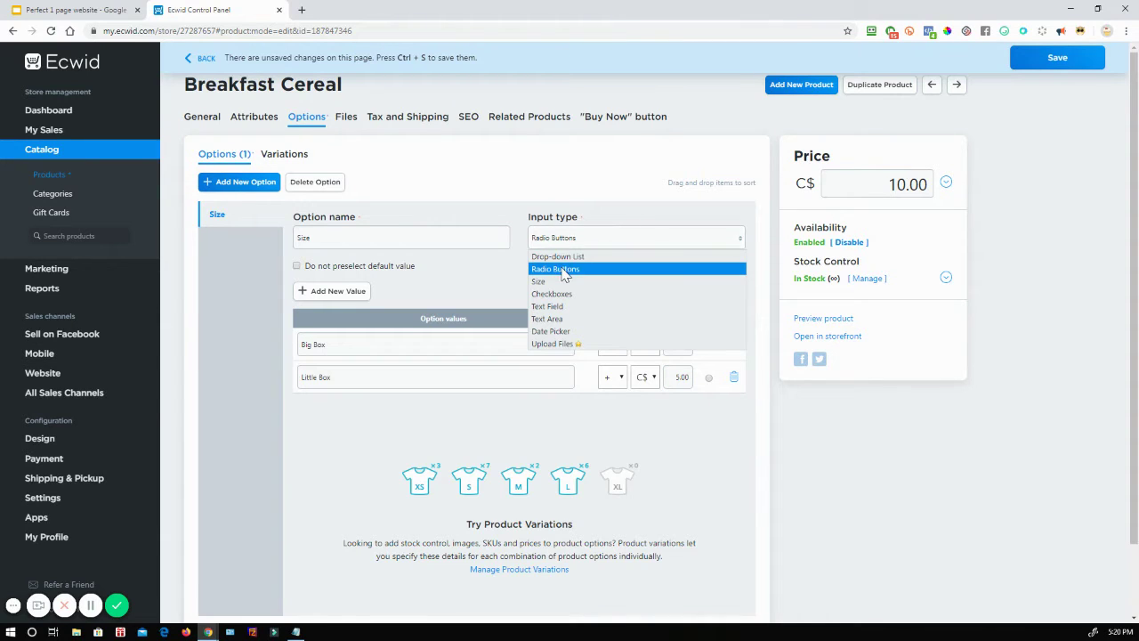
pyautogui.click(564, 269)
pyautogui.click(580, 239)
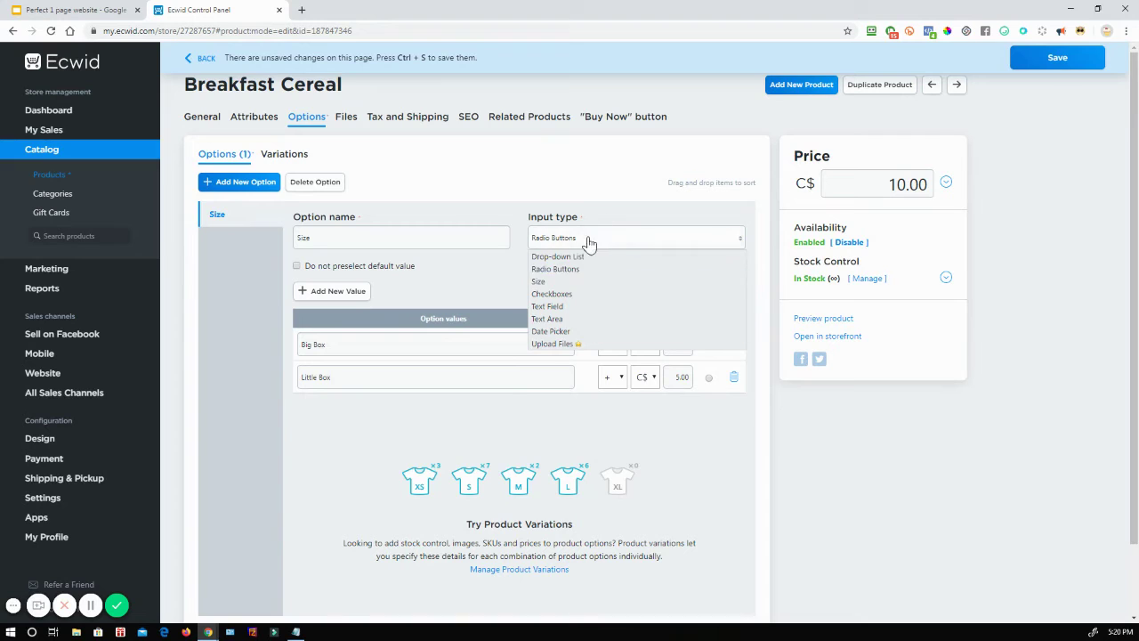
pyautogui.click(561, 269)
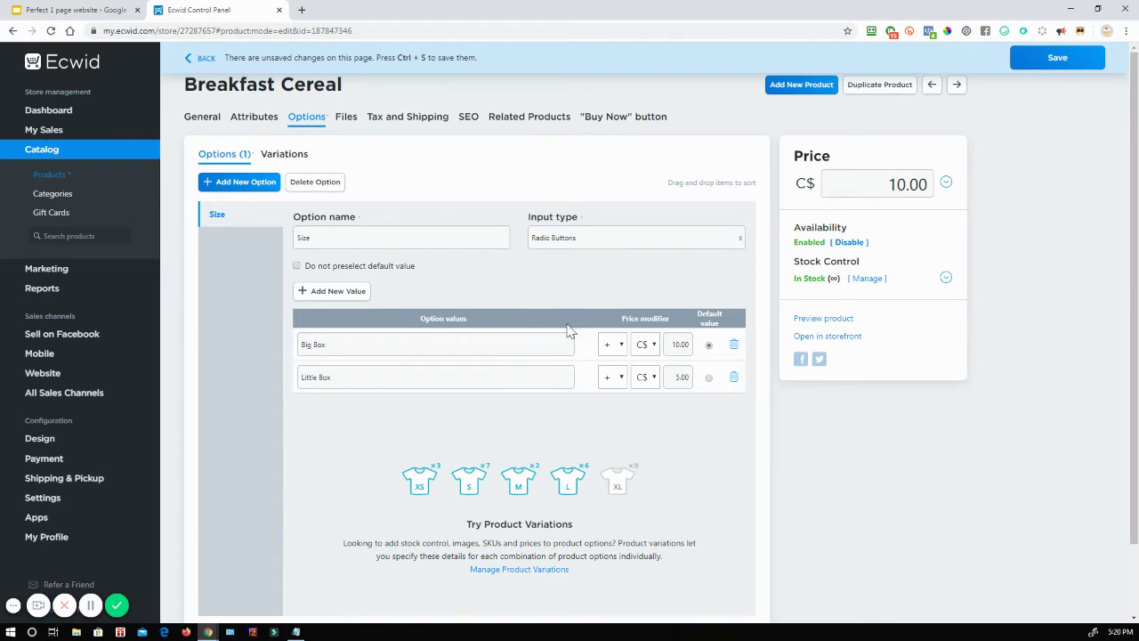
pyautogui.click(1035, 63)
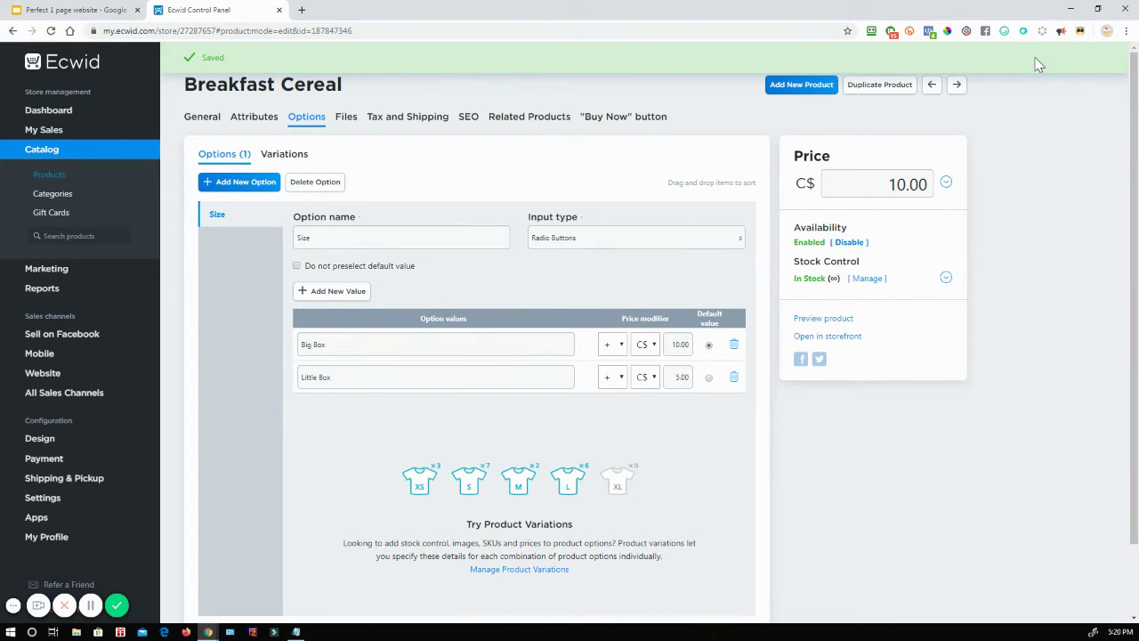
pyautogui.click(946, 183)
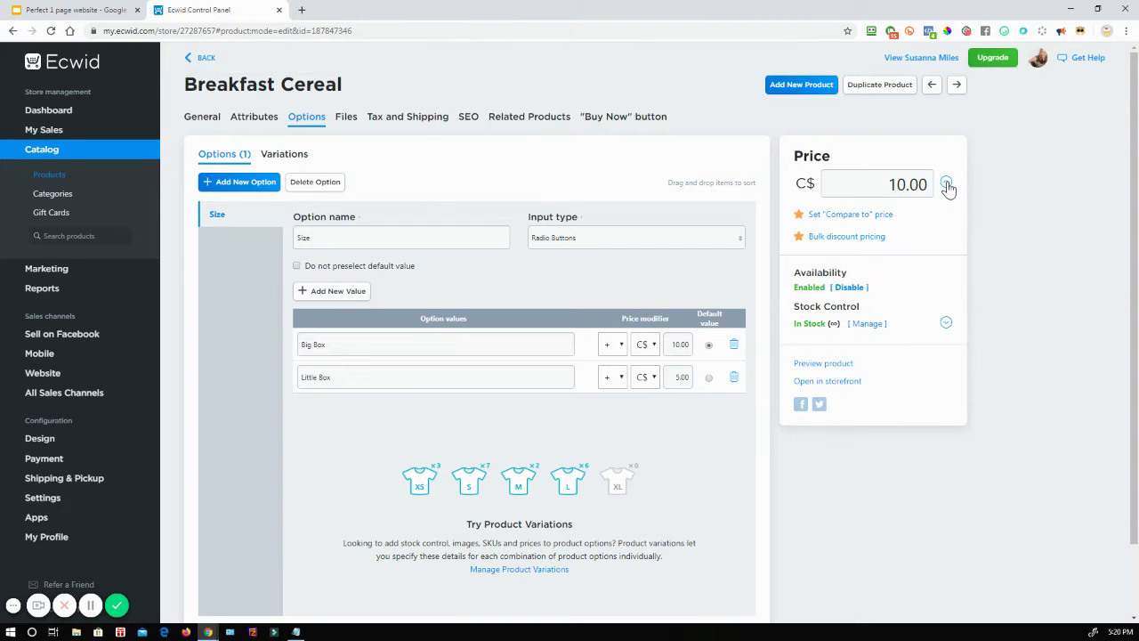
# Step: Review the Files, Tax and Shipping, SEO, Related Products and Buy Now button tabs
pyautogui.click(946, 184)
pyautogui.click(348, 123)
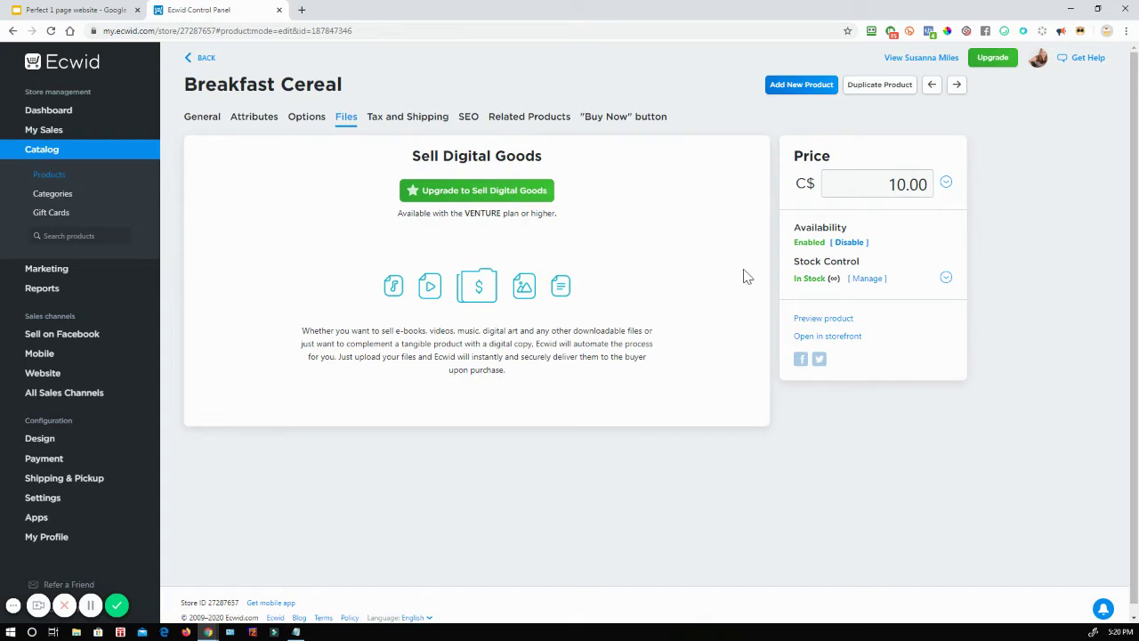
pyautogui.click(424, 119)
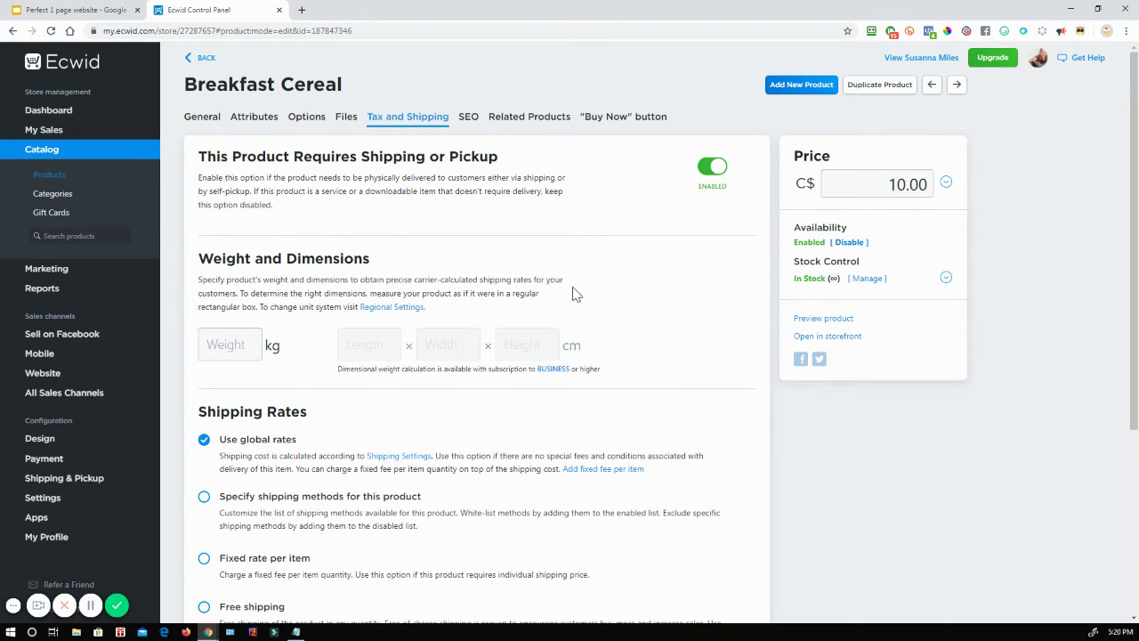
pyautogui.click(469, 118)
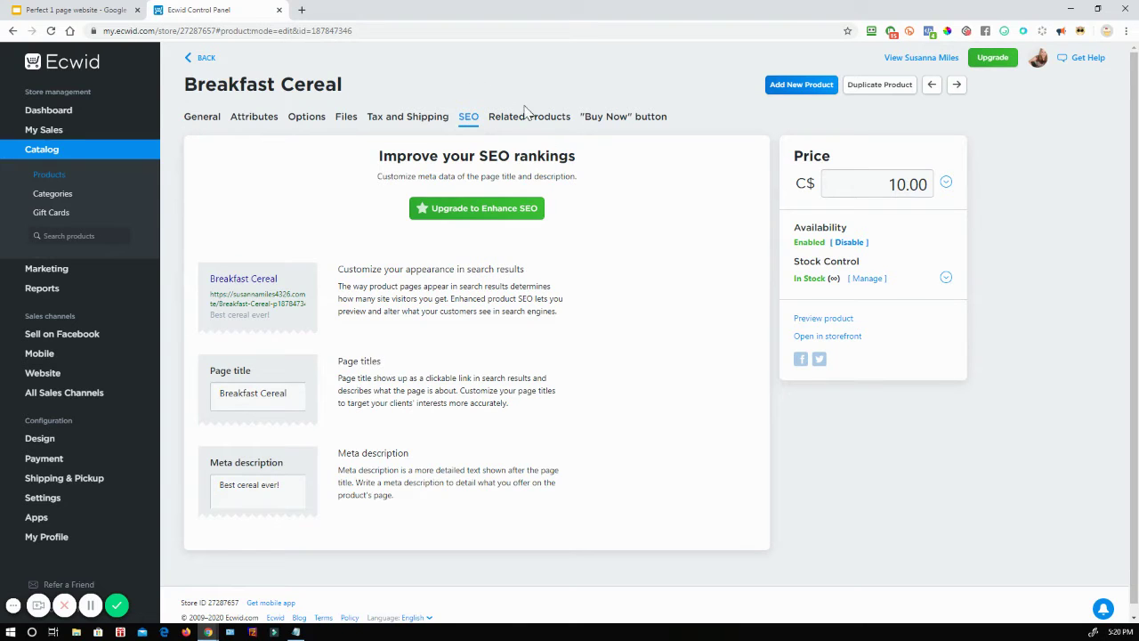
pyautogui.click(534, 126)
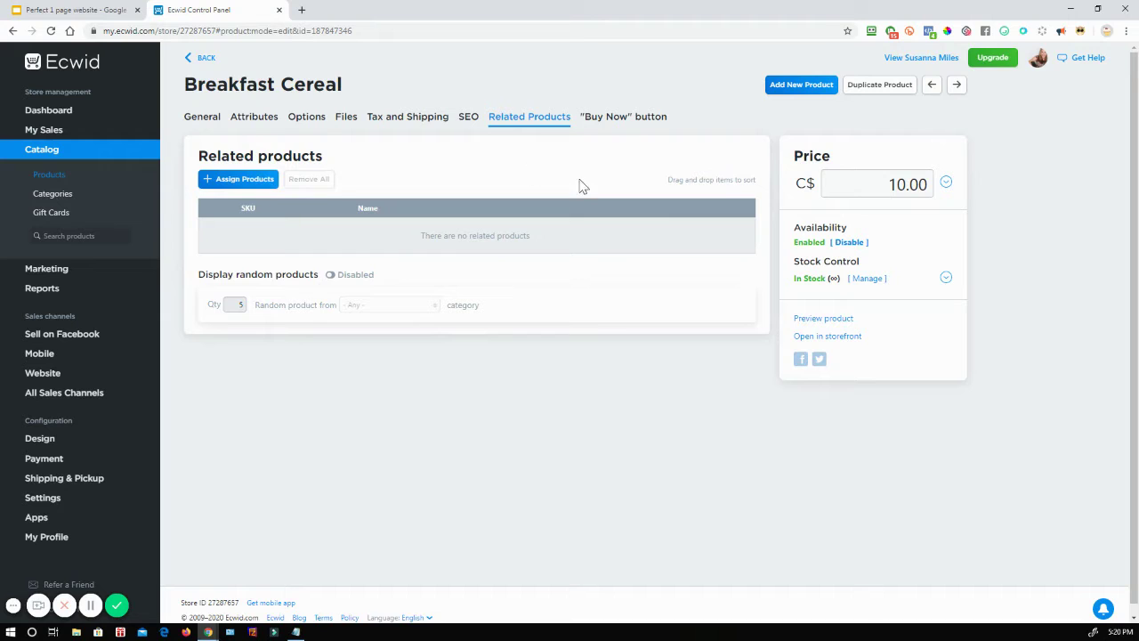
pyautogui.click(611, 125)
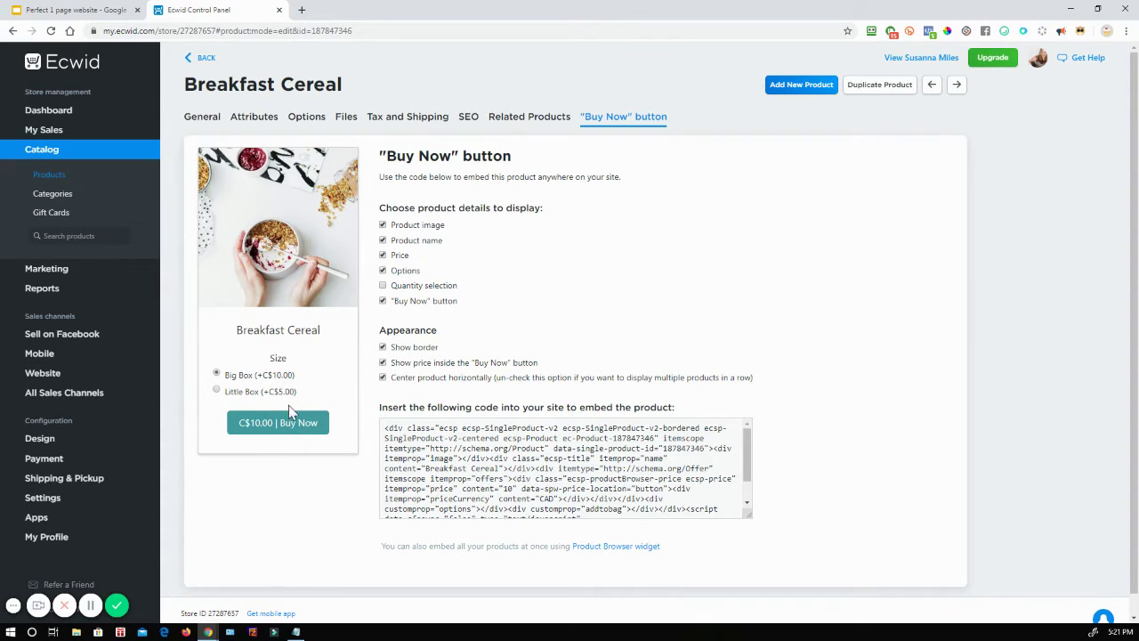
# Step: Tick Quantity selection in the Buy Now embed and go back to the General tab
pyautogui.click(383, 287)
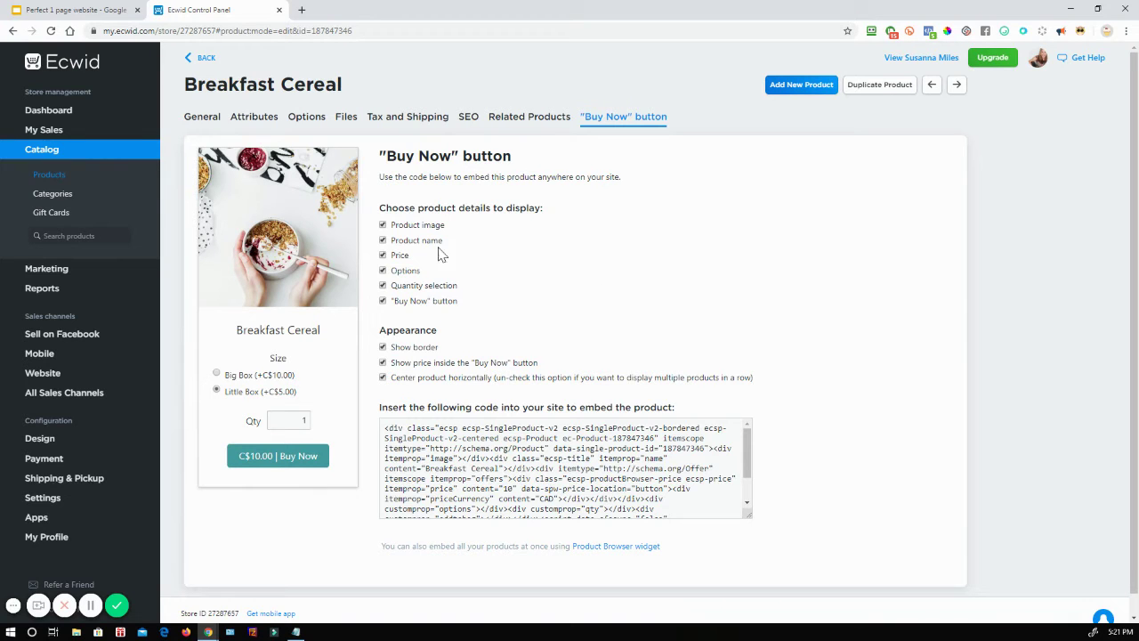
pyautogui.click(208, 121)
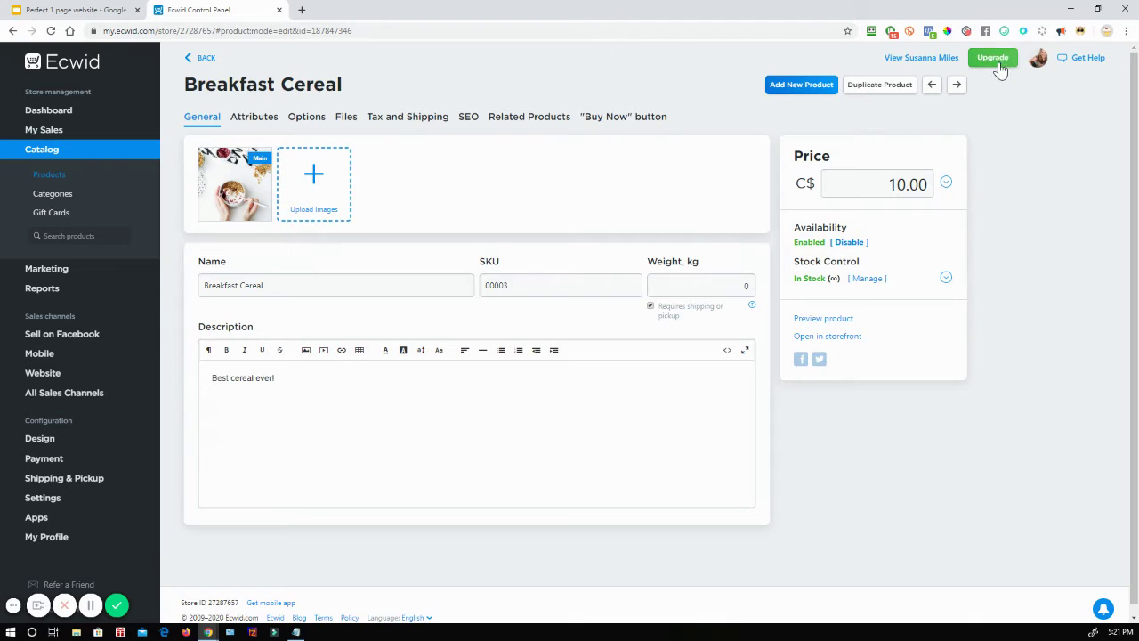
# Step: Clear Breakfast Cereal's C$10.00 price to 0.00, save it, and return to the dashboard
pyautogui.scroll(-1, 964, 203)
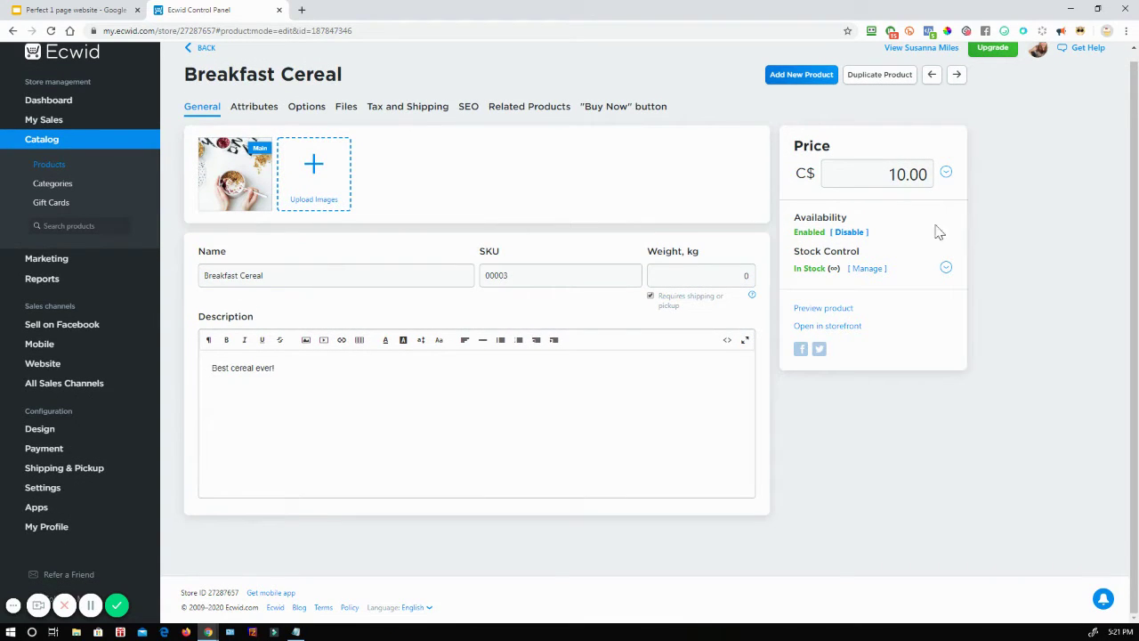
pyautogui.moveTo(896, 173); pyautogui.dragTo(932, 182)
pyautogui.press('BackSpace')
pyautogui.press('BackSpace')
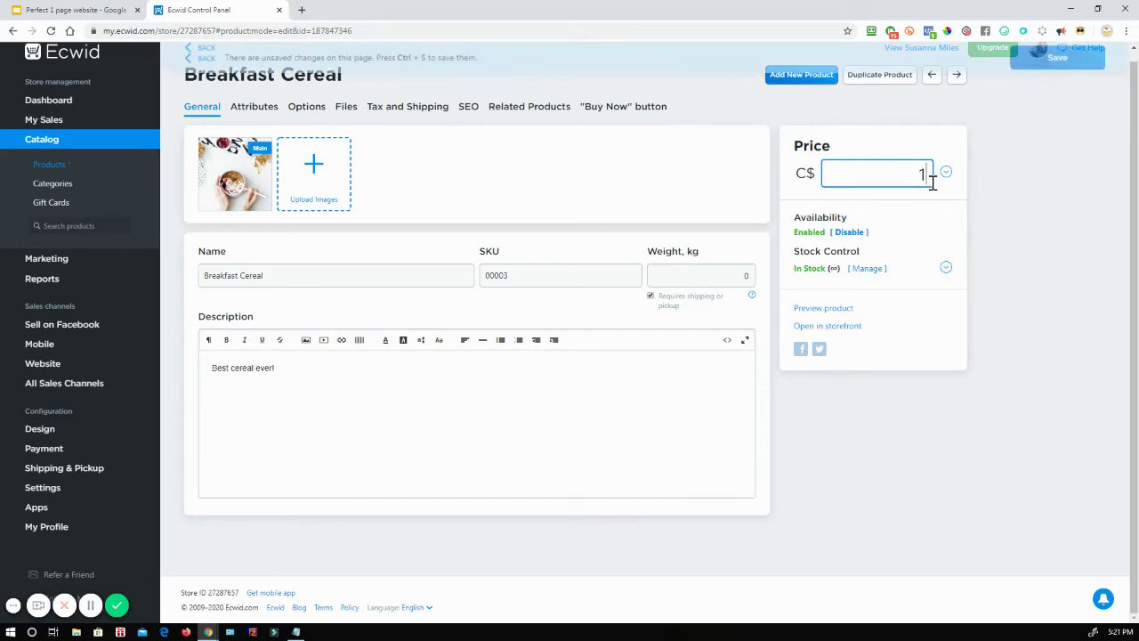
pyautogui.click(1085, 61)
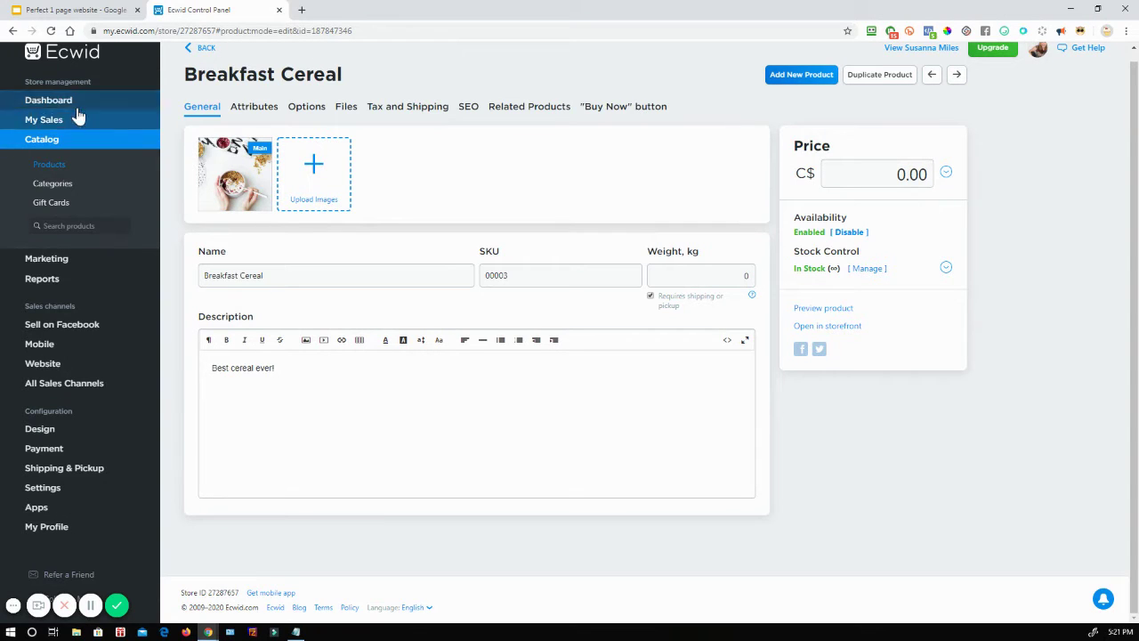
pyautogui.click(44, 104)
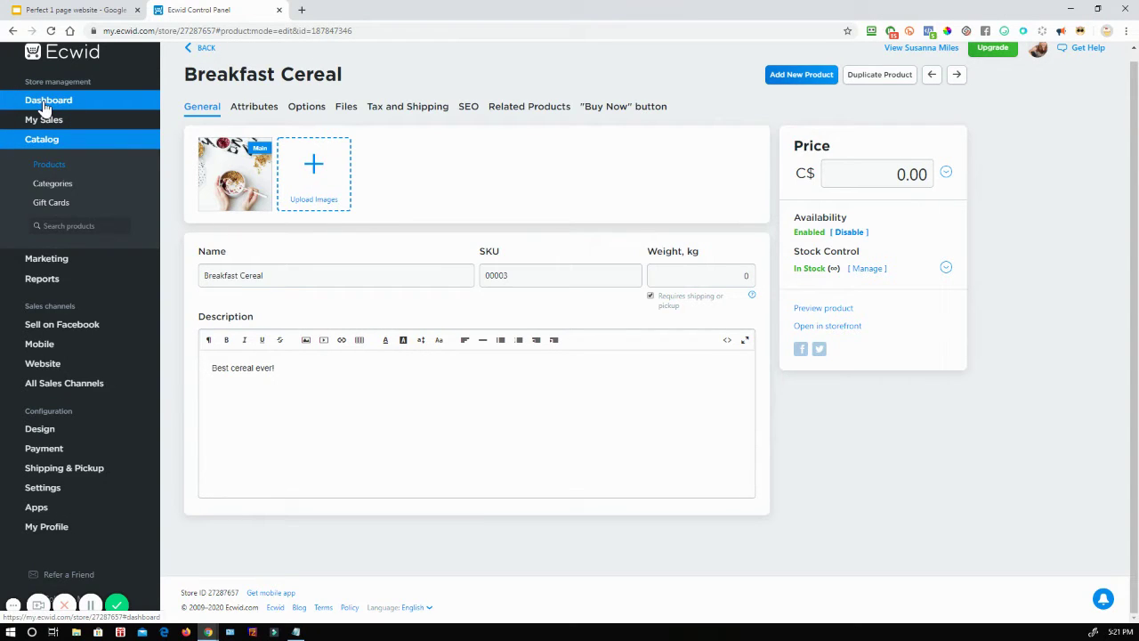
# Step: Open the live storefront from the dashboard in a new tab
pyautogui.click(51, 104)
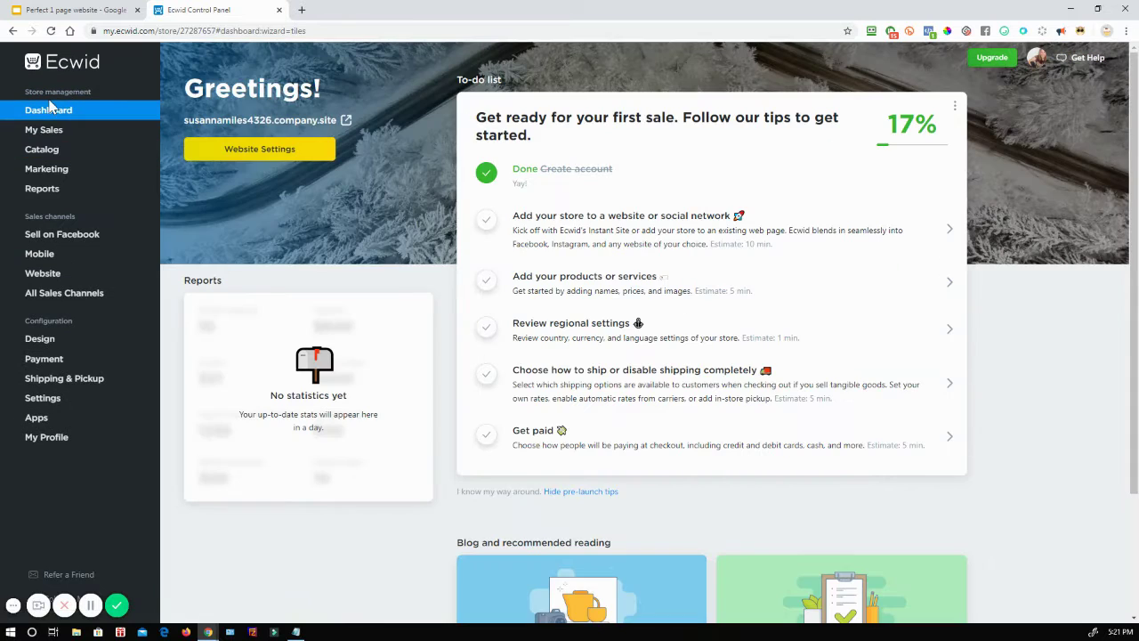
pyautogui.click(291, 126)
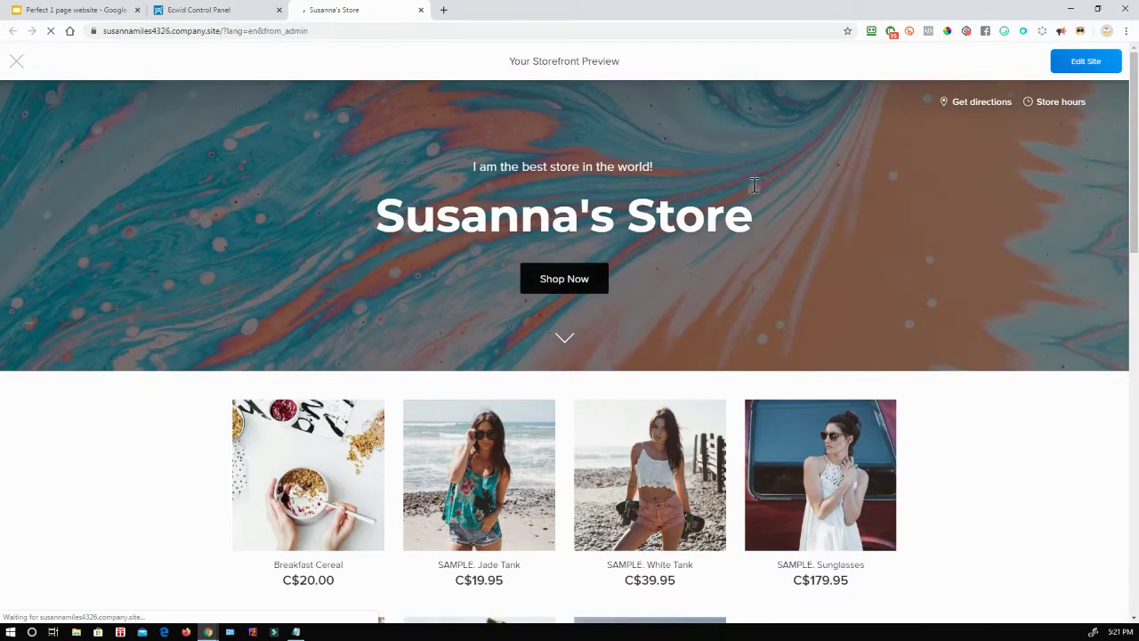
pyautogui.scroll(-1, 852, 201)
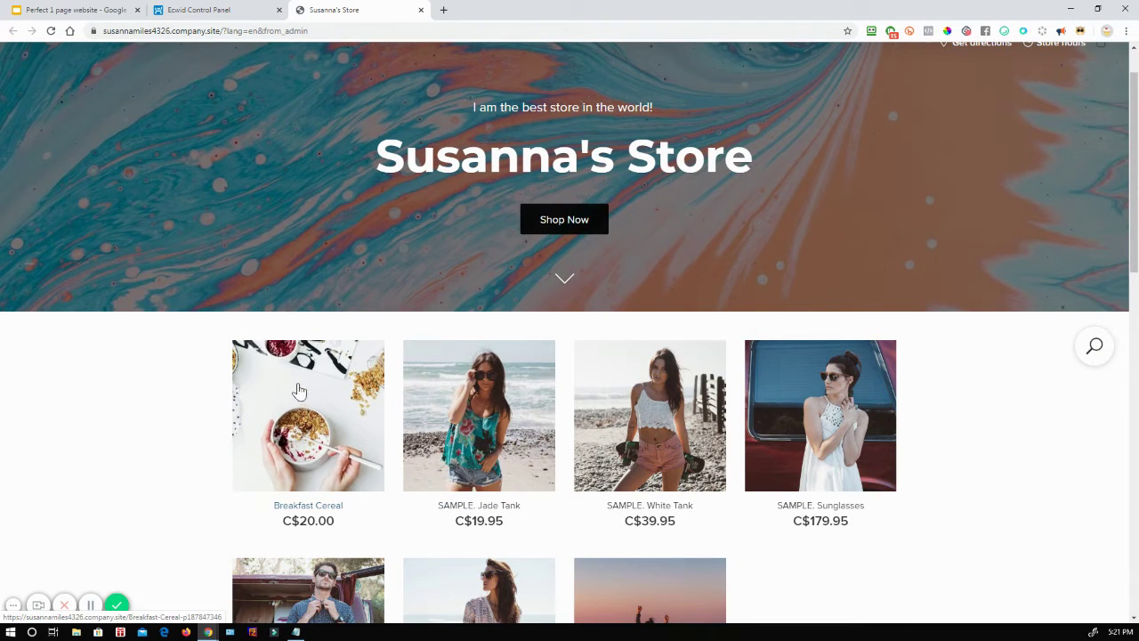
# Step: Add a Little Box of Breakfast Cereal to the bag and reach the C$5.00 checkout
pyautogui.click(299, 391)
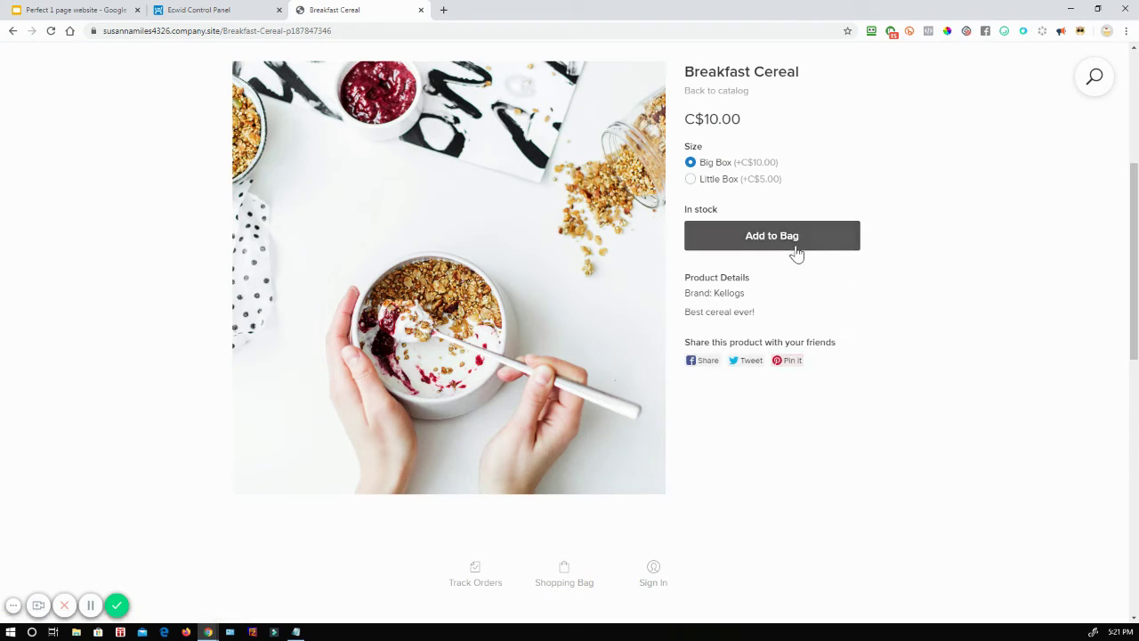
pyautogui.click(690, 179)
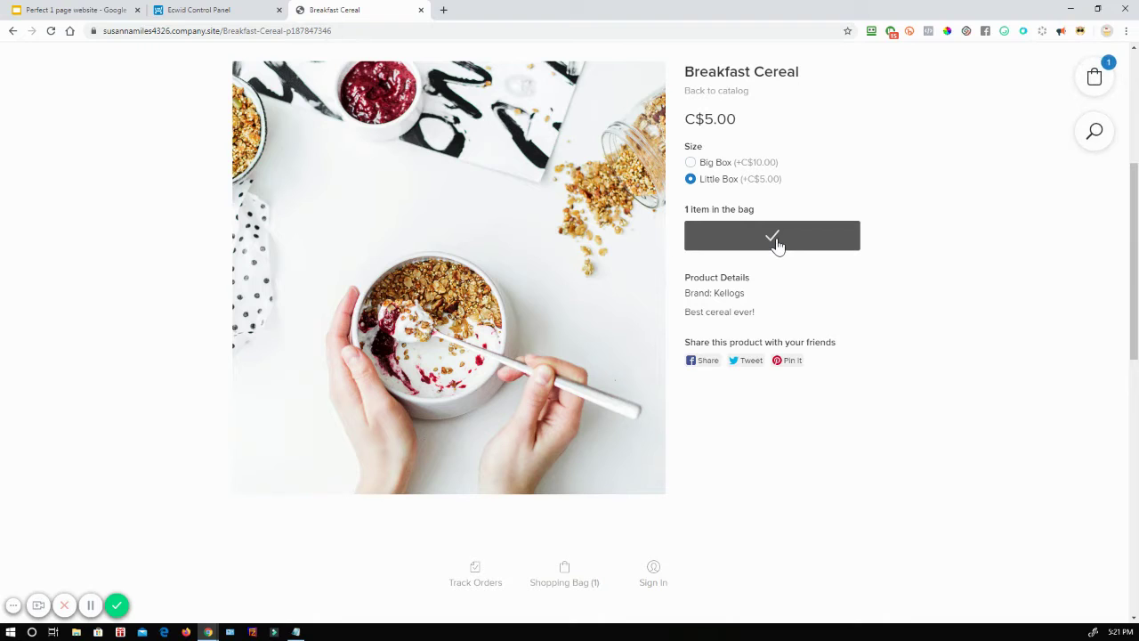
pyautogui.click(1098, 78)
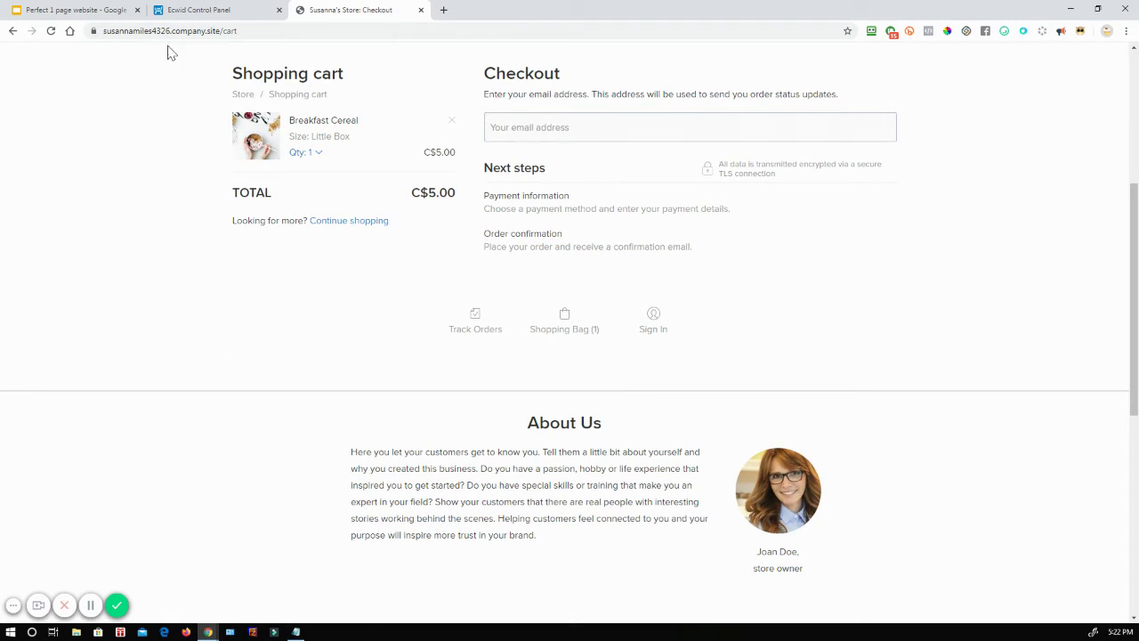
# Step: Glance at the Slides deck, then navigate back from checkout toward the store home page
pyautogui.click(62, 9)
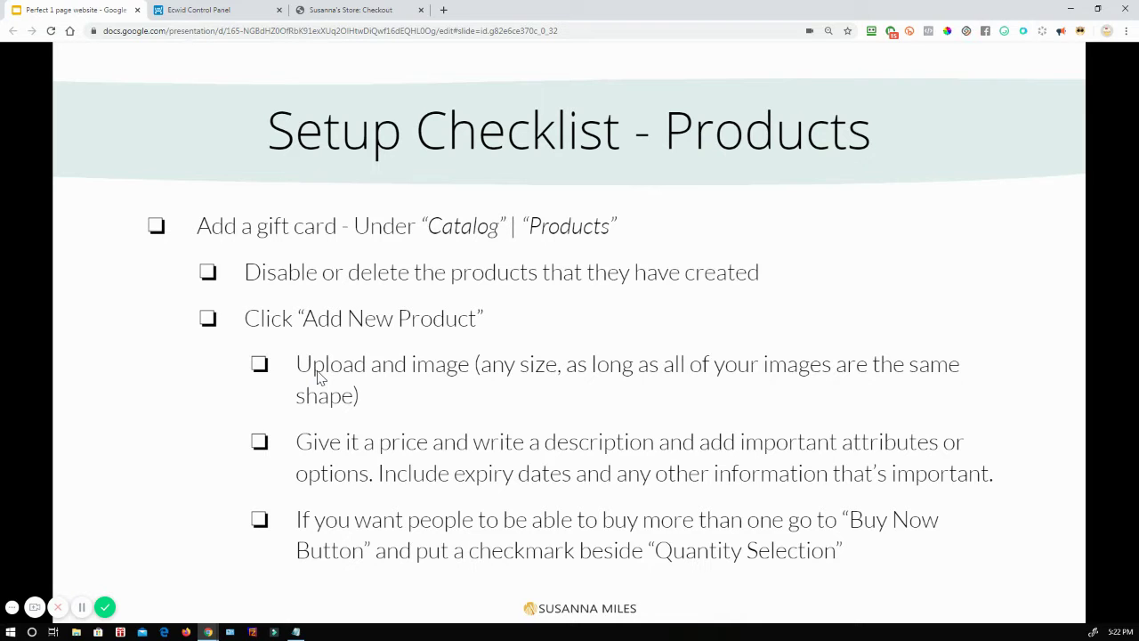
pyautogui.click(396, 10)
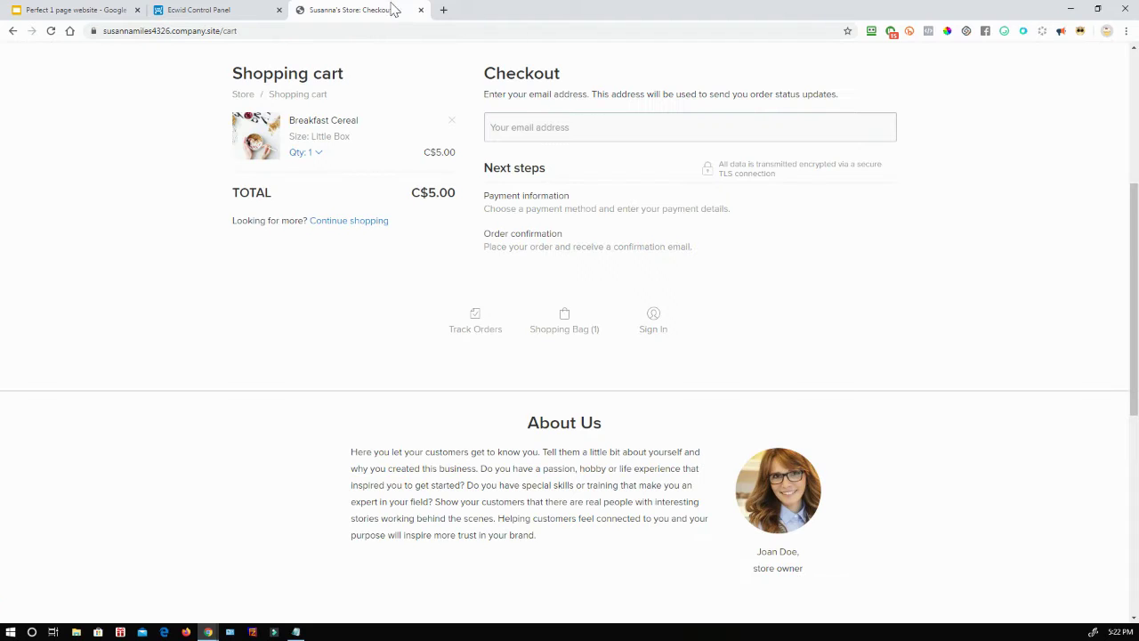
pyautogui.click(12, 30)
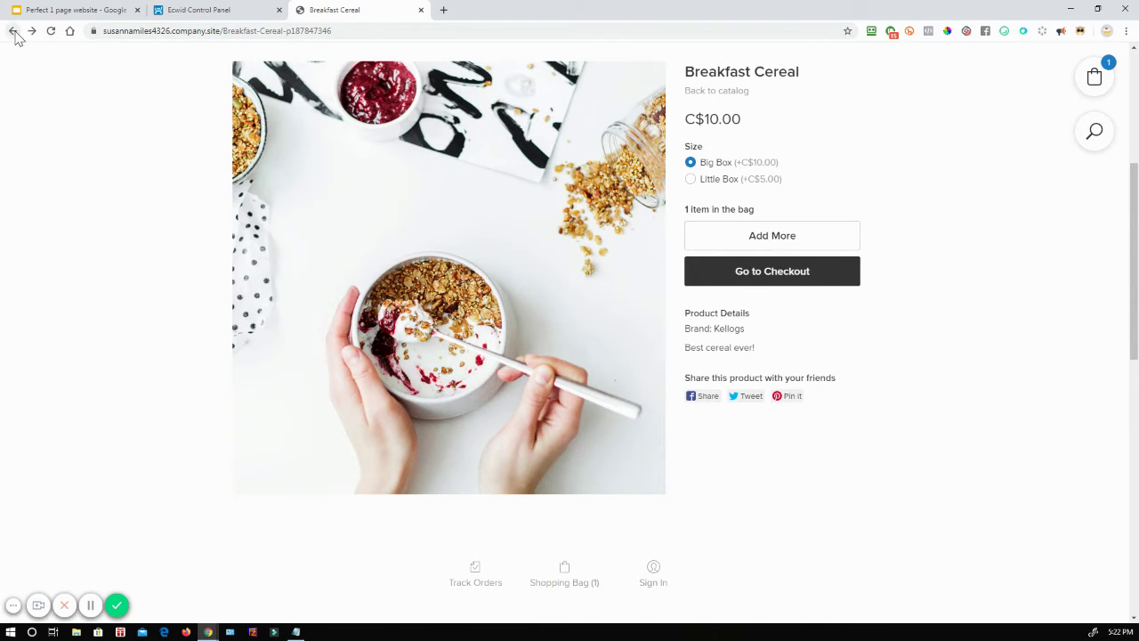
pyautogui.click(13, 32)
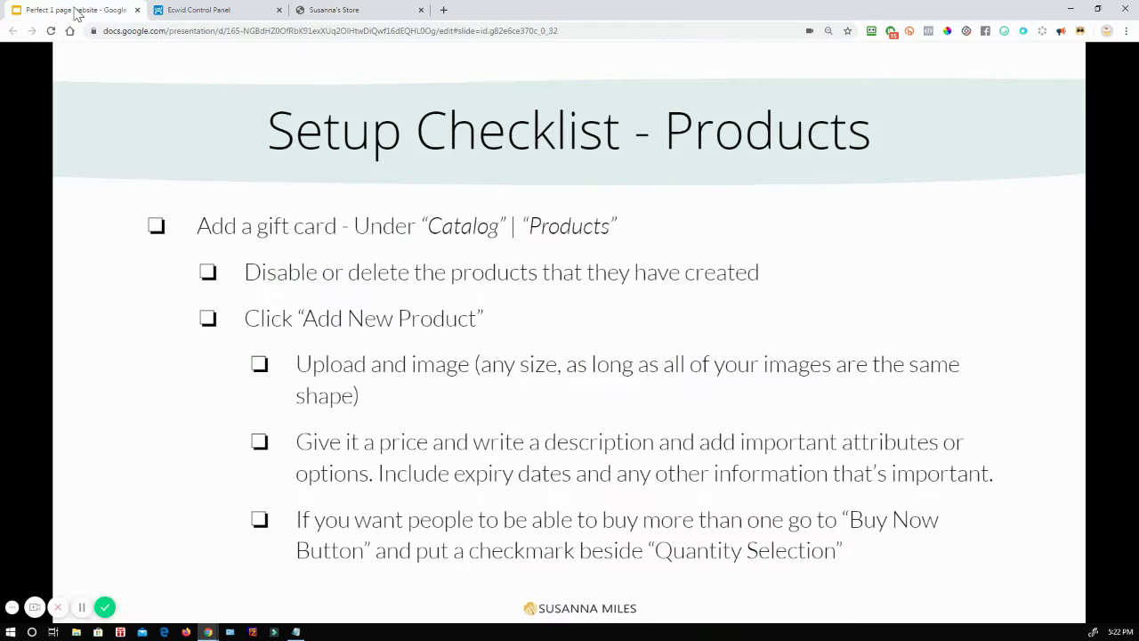
# Step: Advance the deck to the 'Setup Checklist - Gift Cards' slide, then return to the Ecwid dashboard
pyautogui.click(77, 9)
pyautogui.moveTo(376, 520)
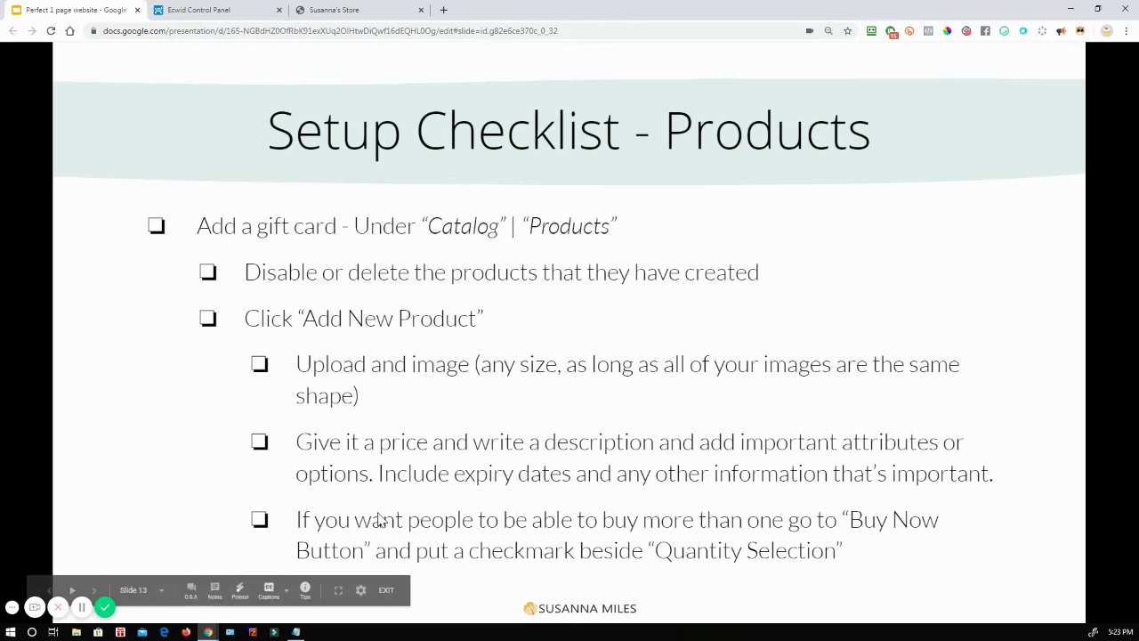
pyautogui.click(405, 339)
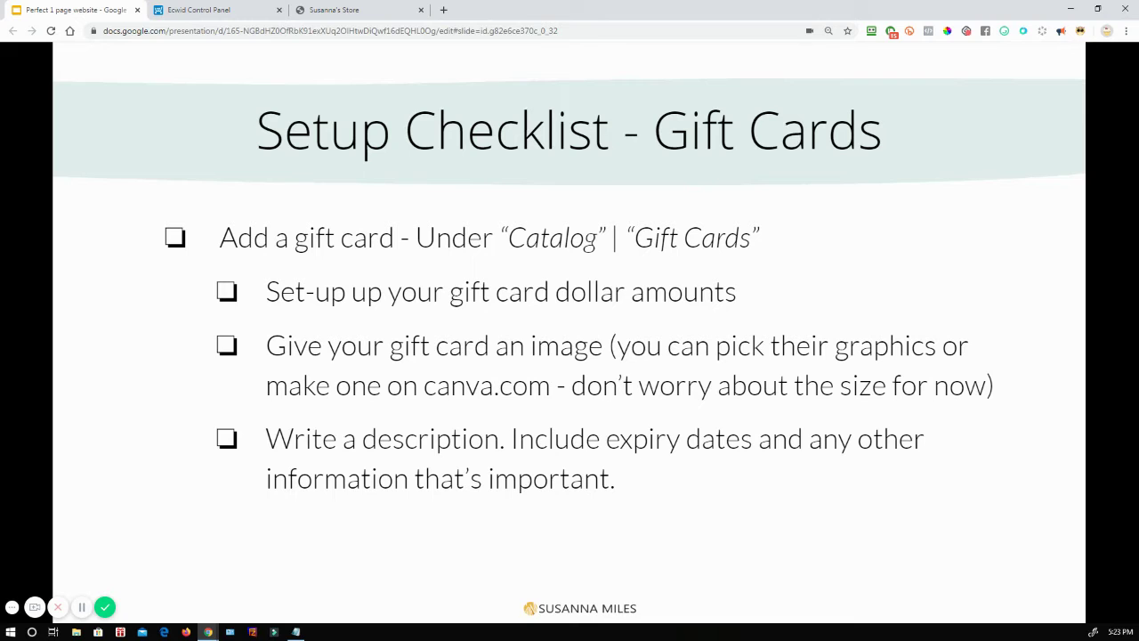
pyautogui.click(230, 10)
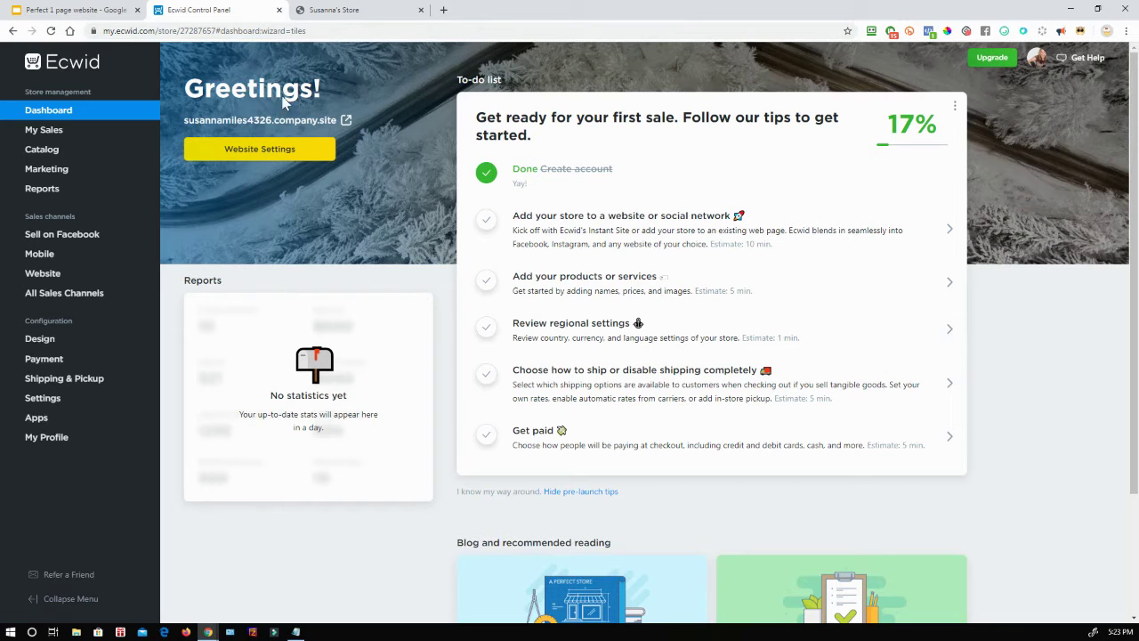
# Step: Bulk-delete the Gift card product from Catalog > Products and begin a new product
pyautogui.moveTo(53, 149)
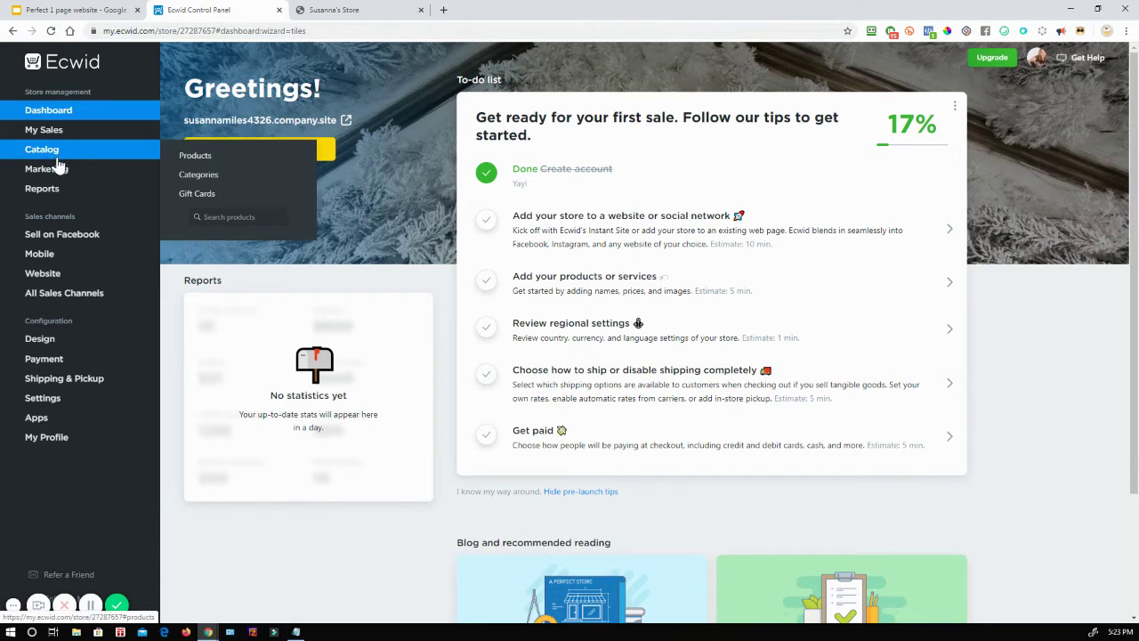
pyautogui.click(195, 160)
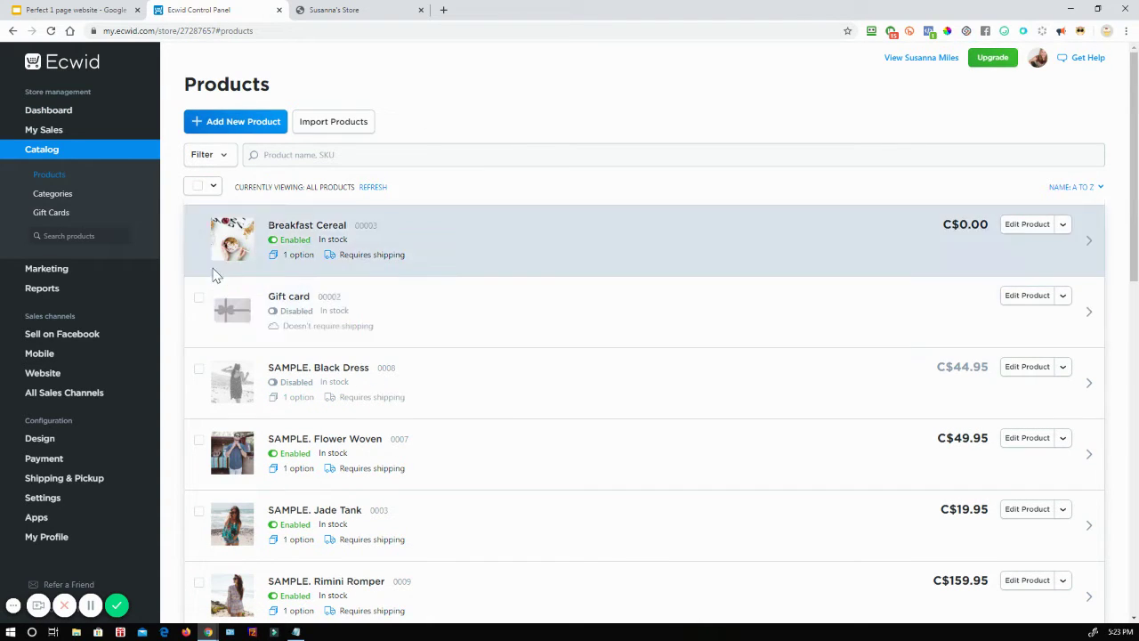
pyautogui.click(200, 299)
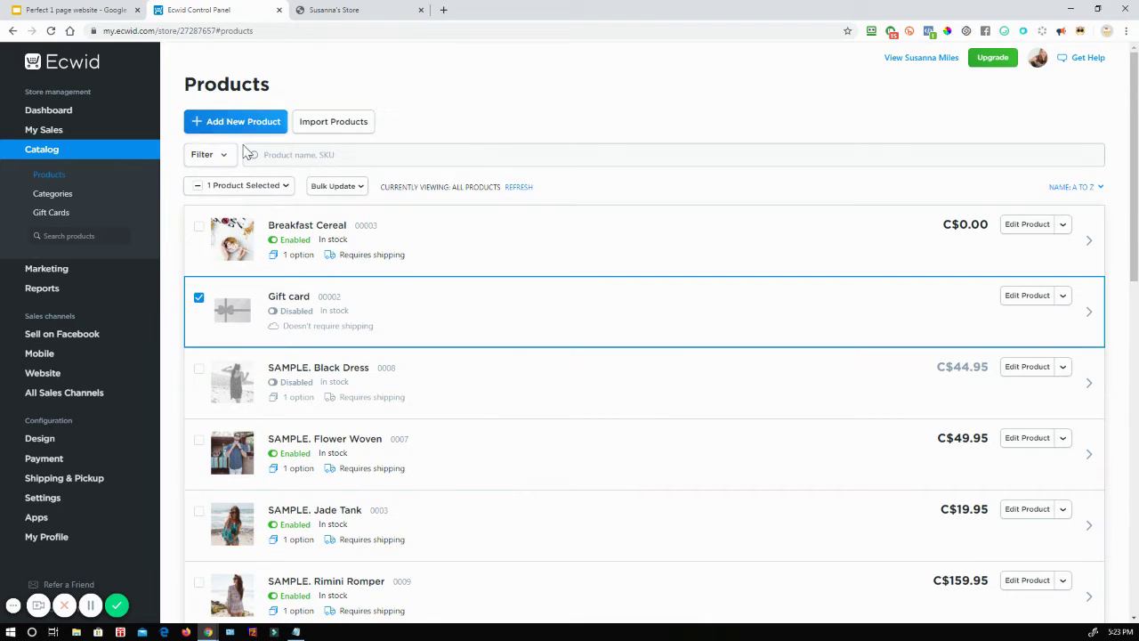
pyautogui.click(331, 189)
pyautogui.click(346, 270)
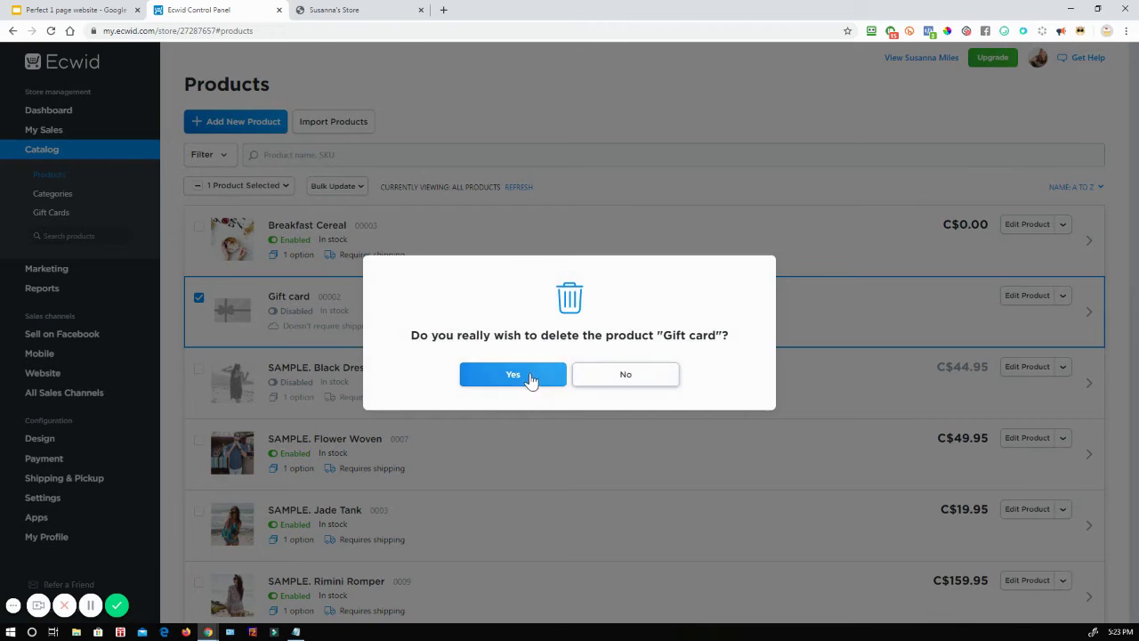
pyautogui.click(519, 375)
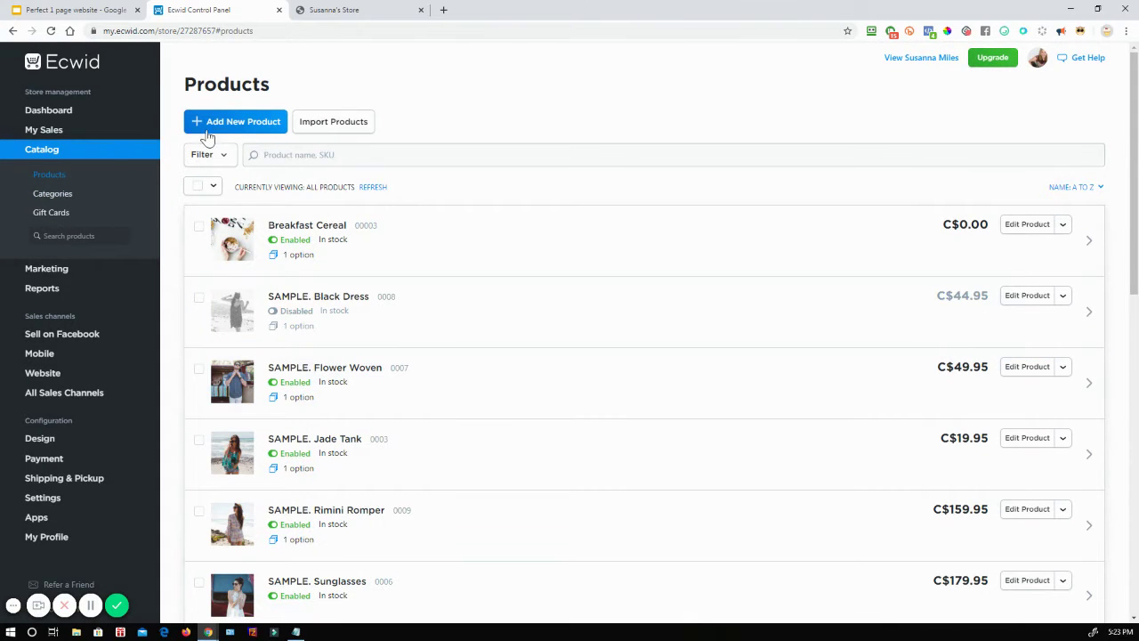
pyautogui.click(263, 121)
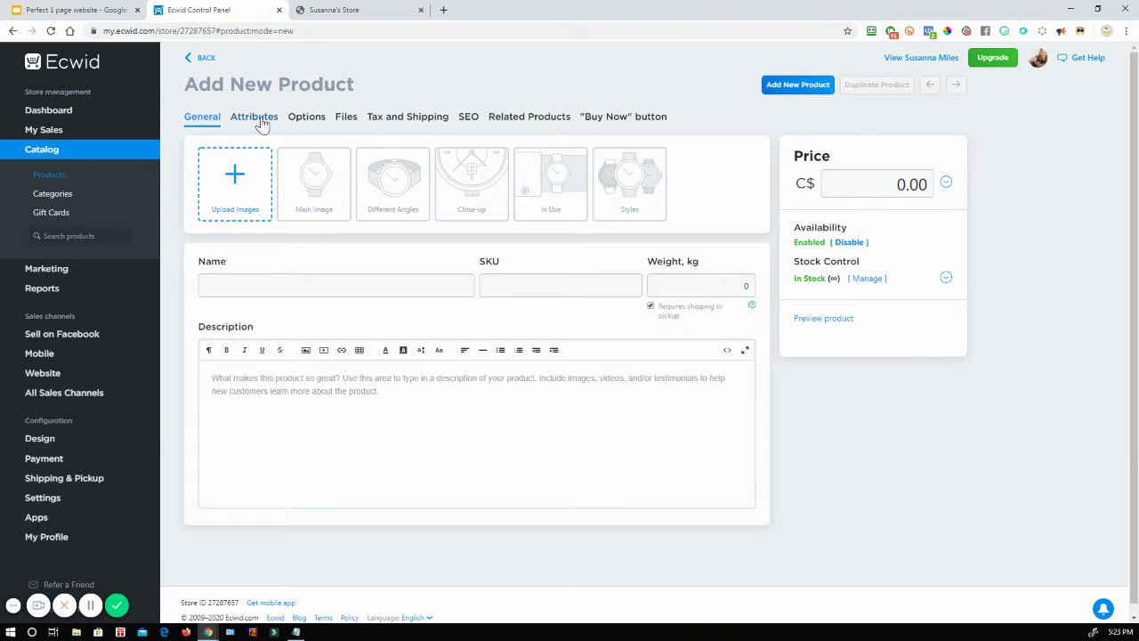
# Step: Abandon the unsaved new product for Catalog > Gift Cards and start creating a gift card
pyautogui.click(44, 215)
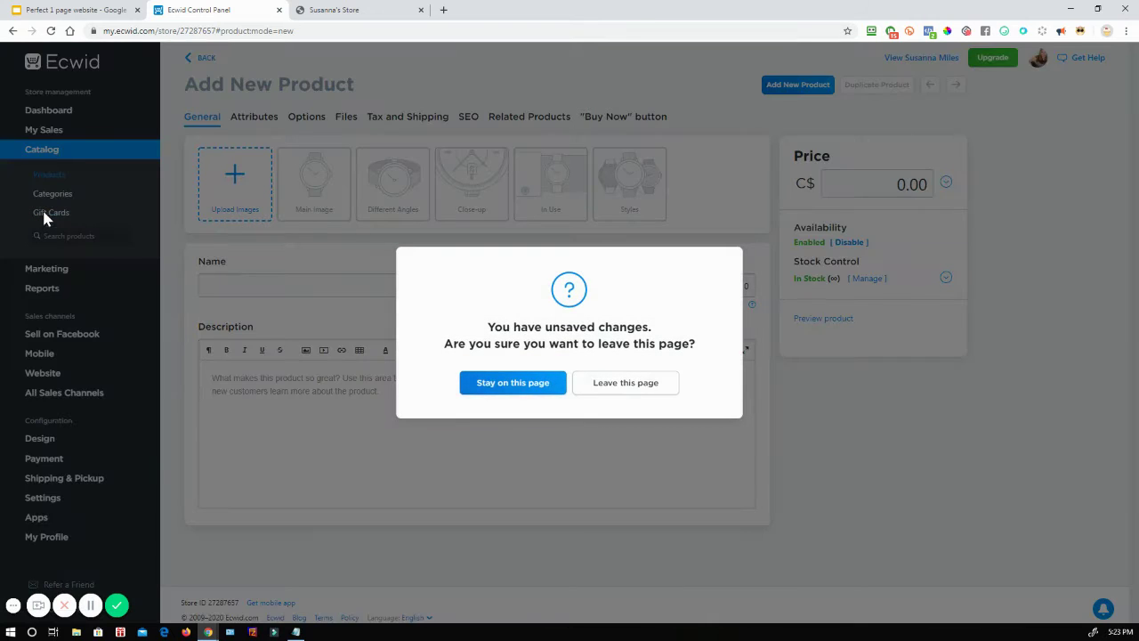
pyautogui.click(625, 384)
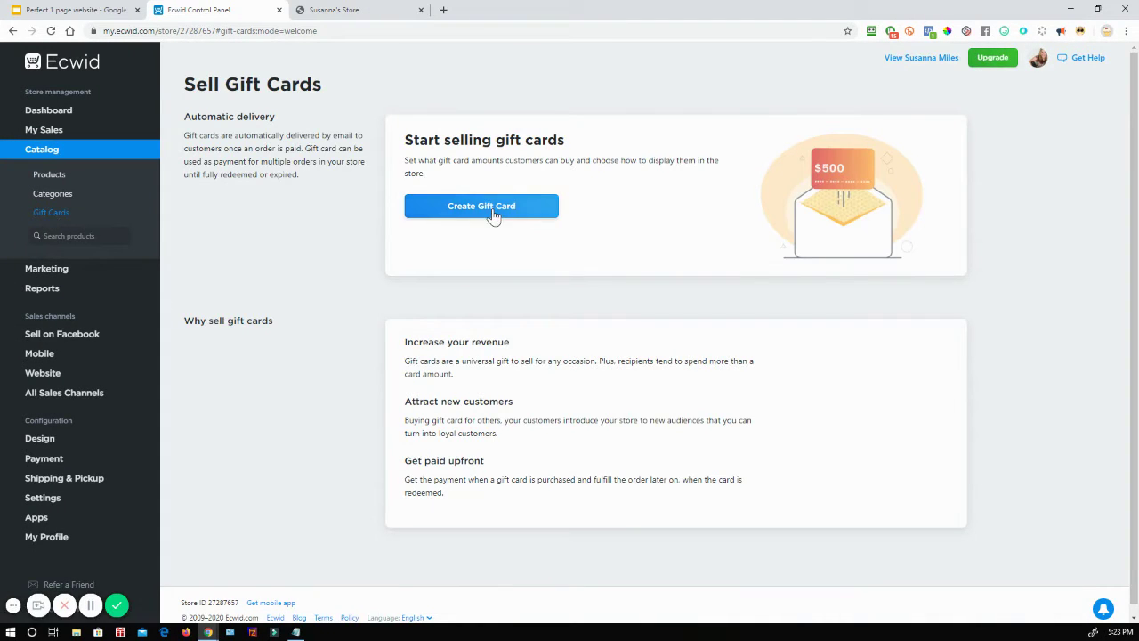
pyautogui.click(489, 208)
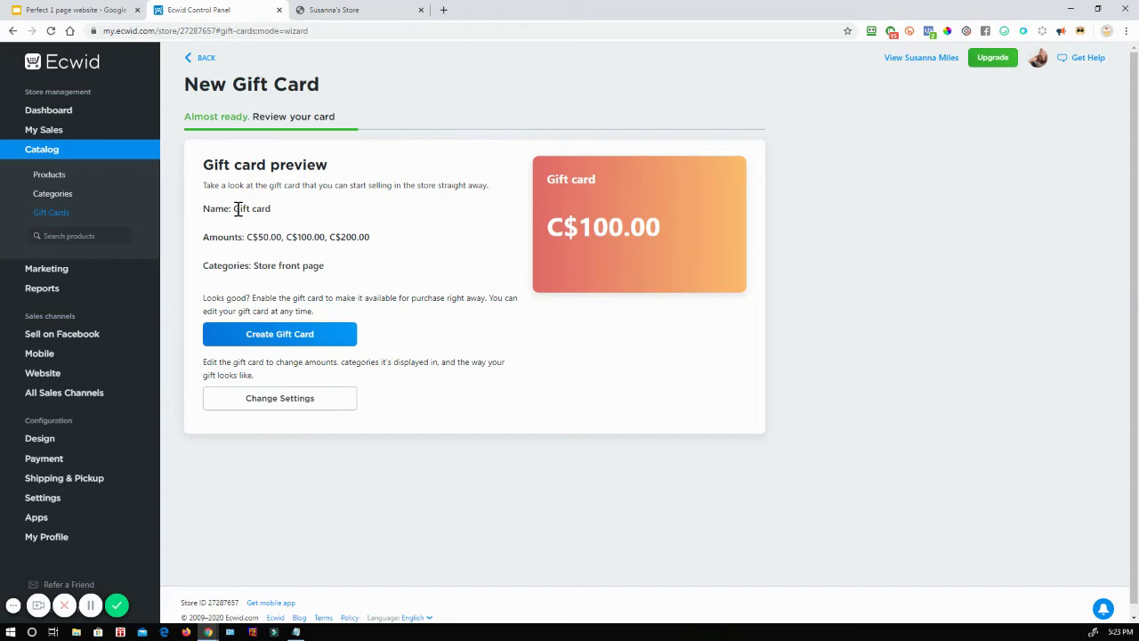
# Step: Review the gift card settings: C$50, C$100 and C$200 amounts, image, name and description
pyautogui.click(279, 402)
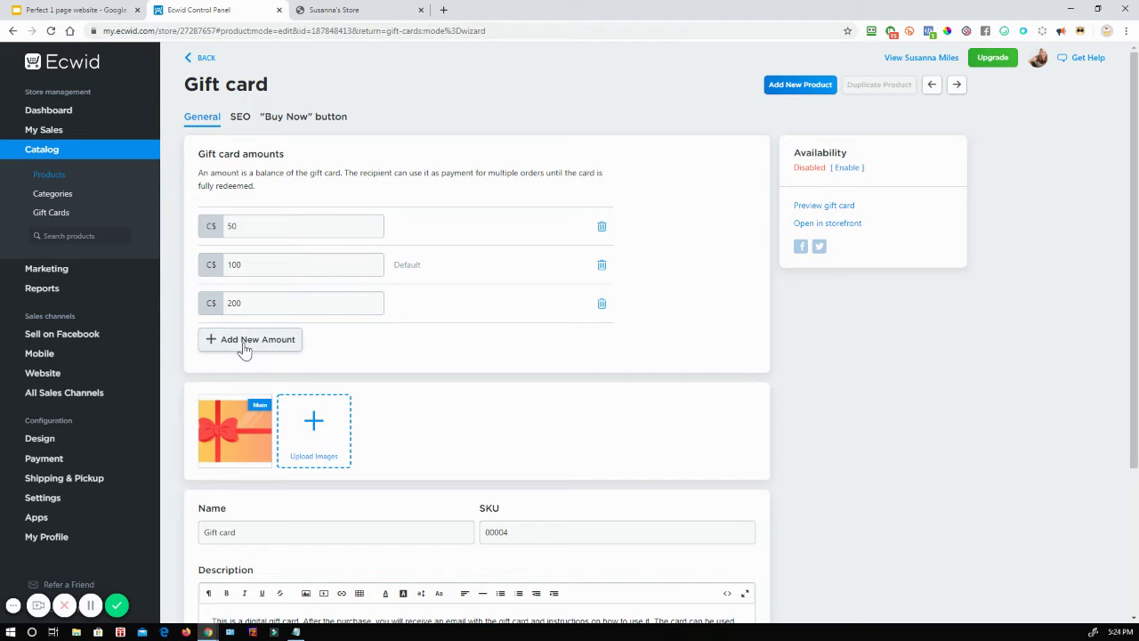
pyautogui.scroll(-2, 561, 374)
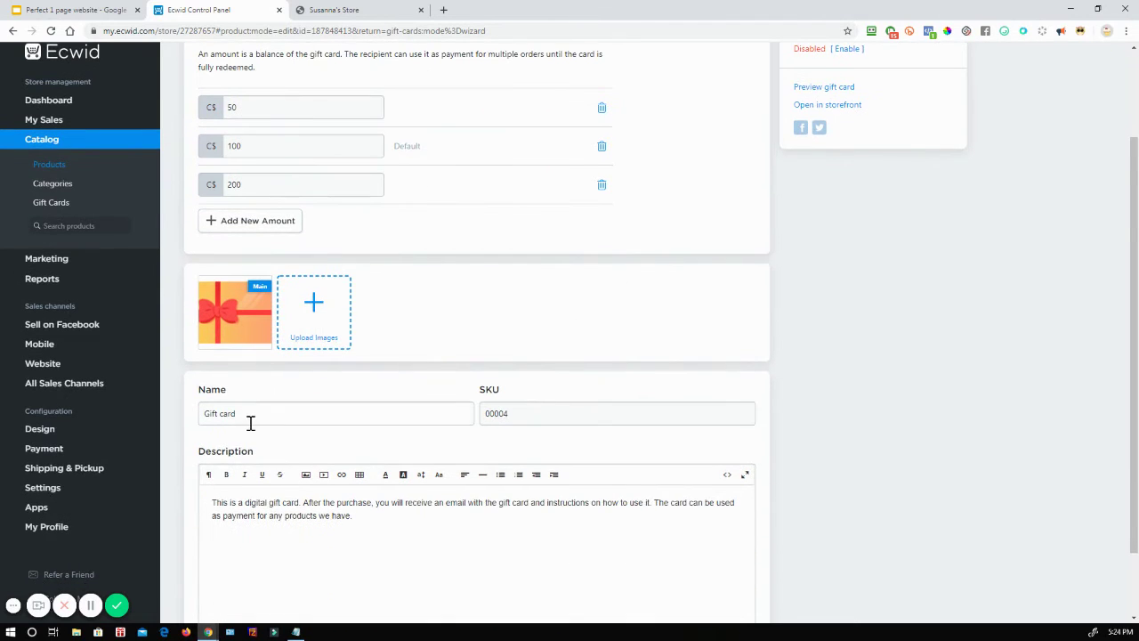
pyautogui.click(245, 412)
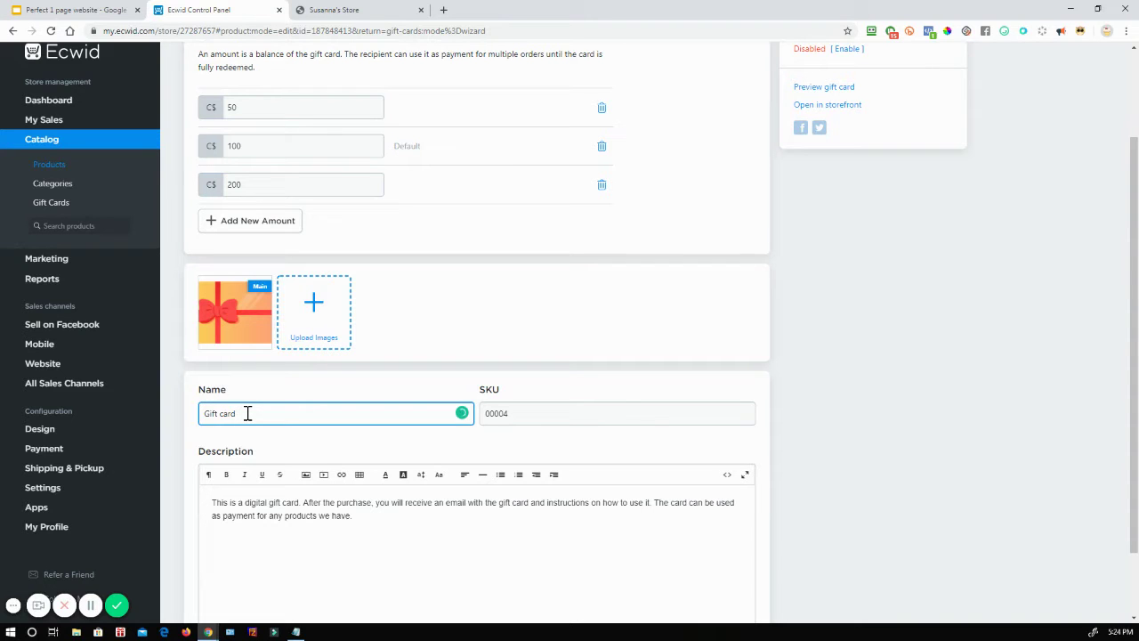
pyautogui.click(382, 525)
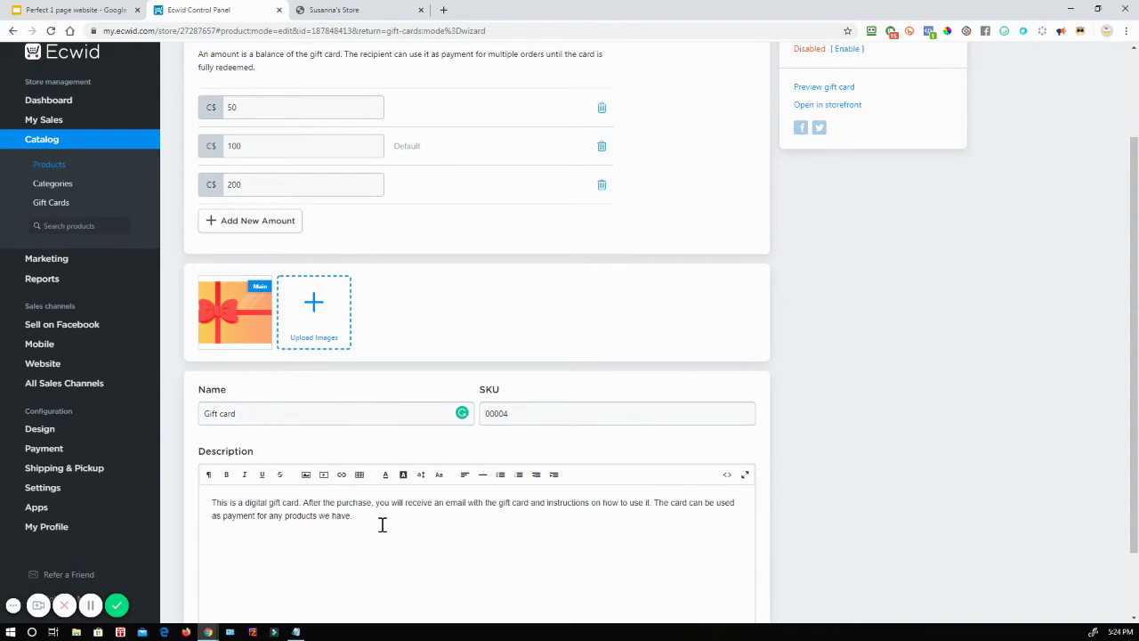
pyautogui.scroll(-1, 382, 525)
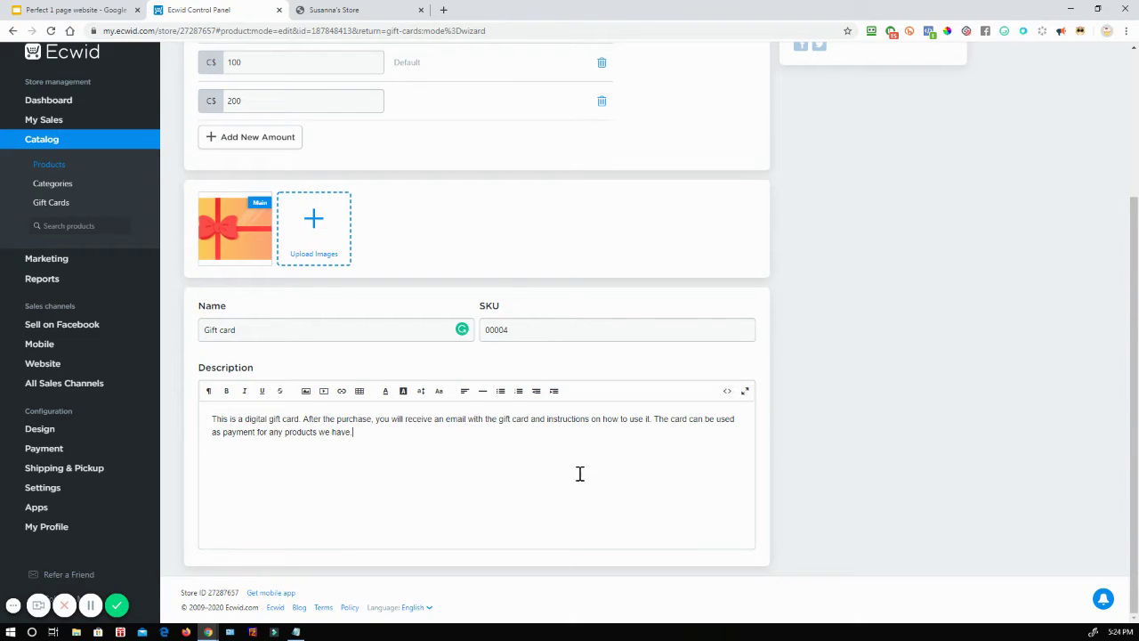
pyautogui.scroll(1, 579, 472)
pyautogui.moveTo(238, 354)
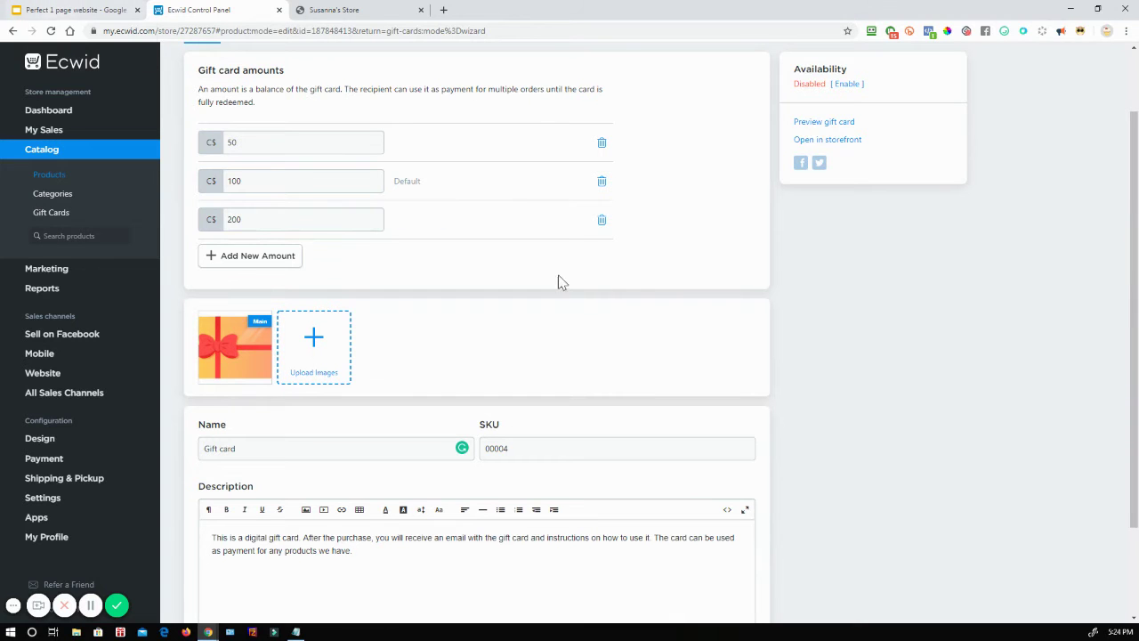
pyautogui.scroll(-3, 621, 395)
pyautogui.scroll(5, 613, 399)
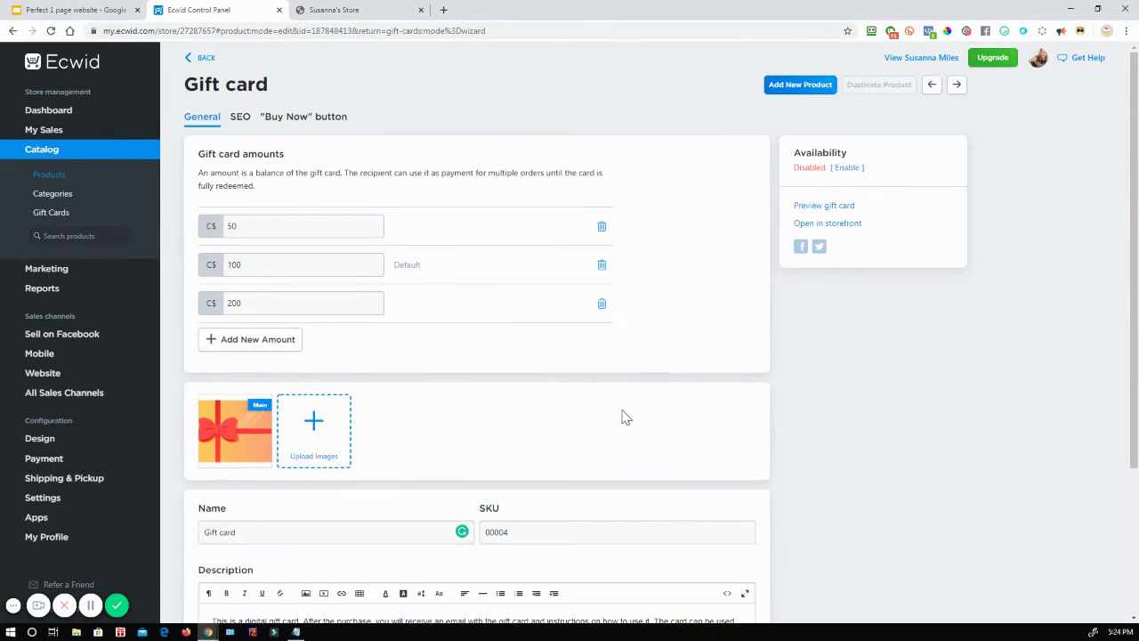
# Step: Enable and save the gift card's availability, then reload the storefront and view its product grid
pyautogui.click(849, 168)
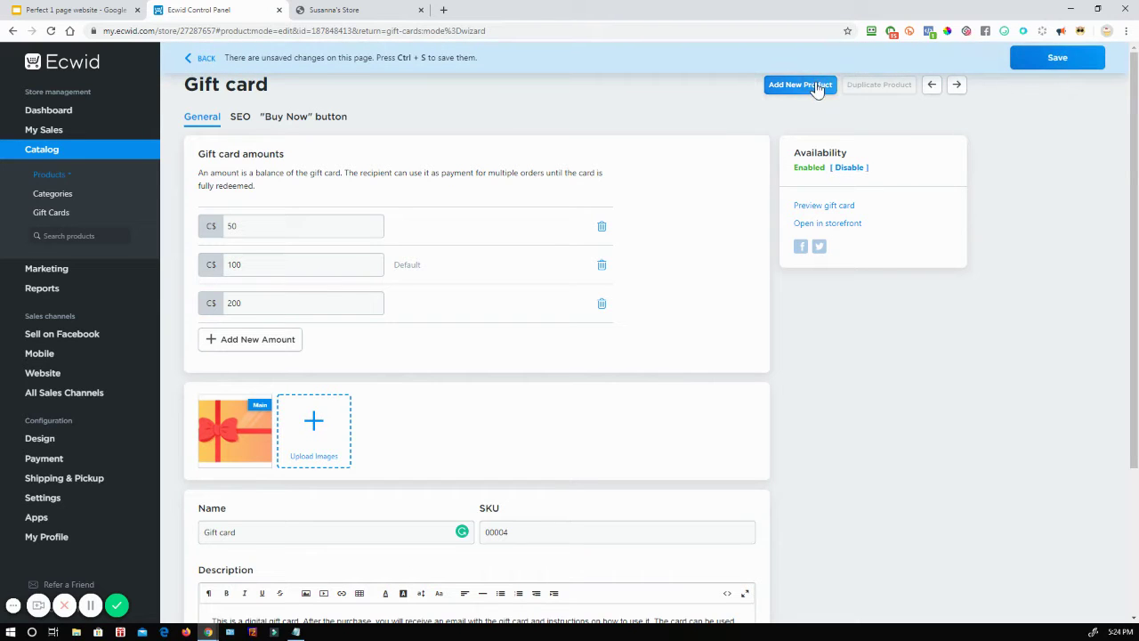
pyautogui.click(1059, 57)
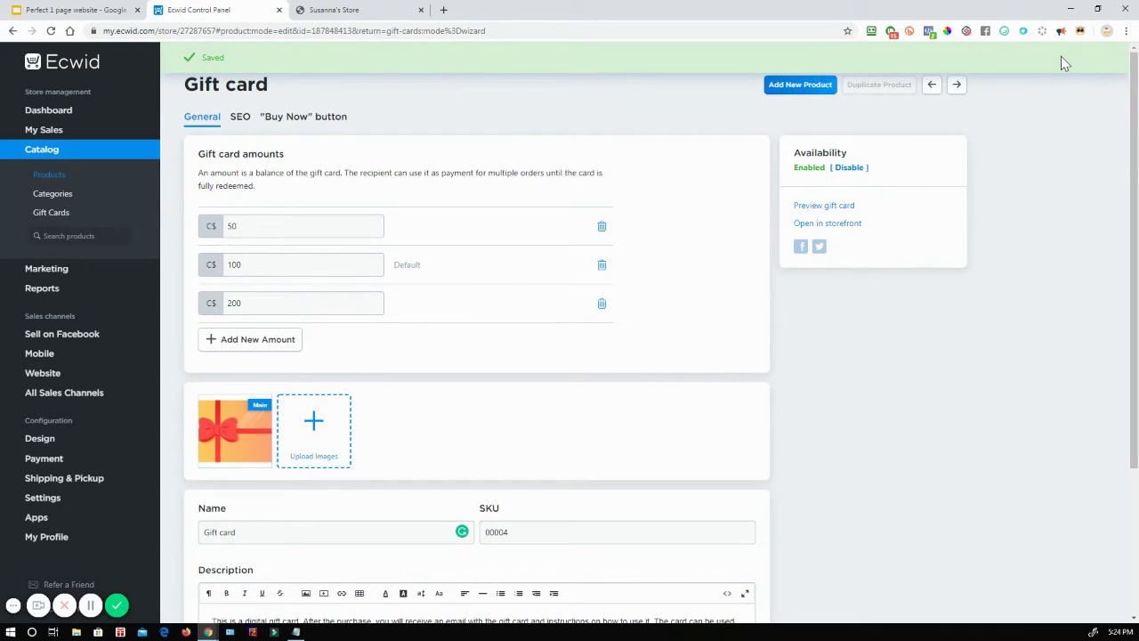
pyautogui.click(361, 11)
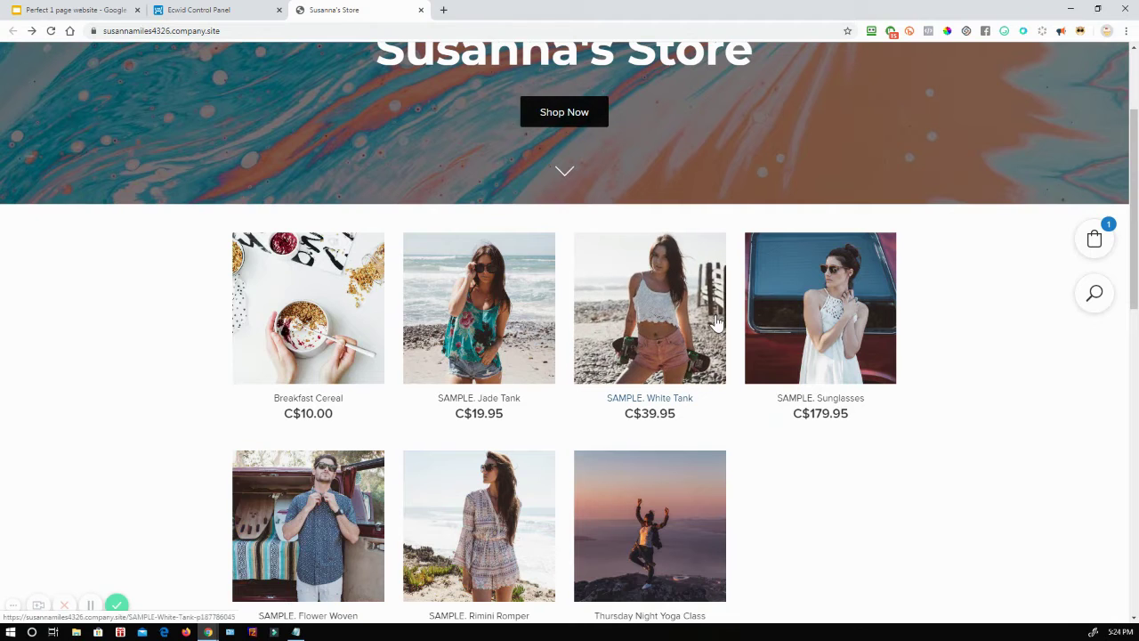
pyautogui.click(50, 31)
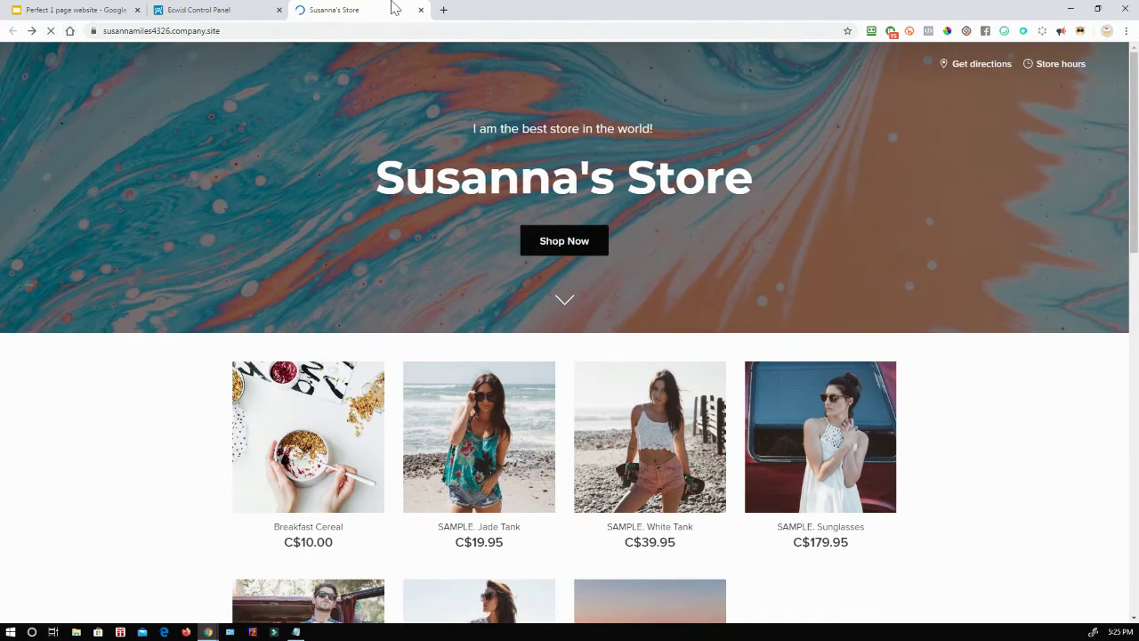
pyautogui.scroll(-1, 382, 180)
pyautogui.scroll(-3, 382, 178)
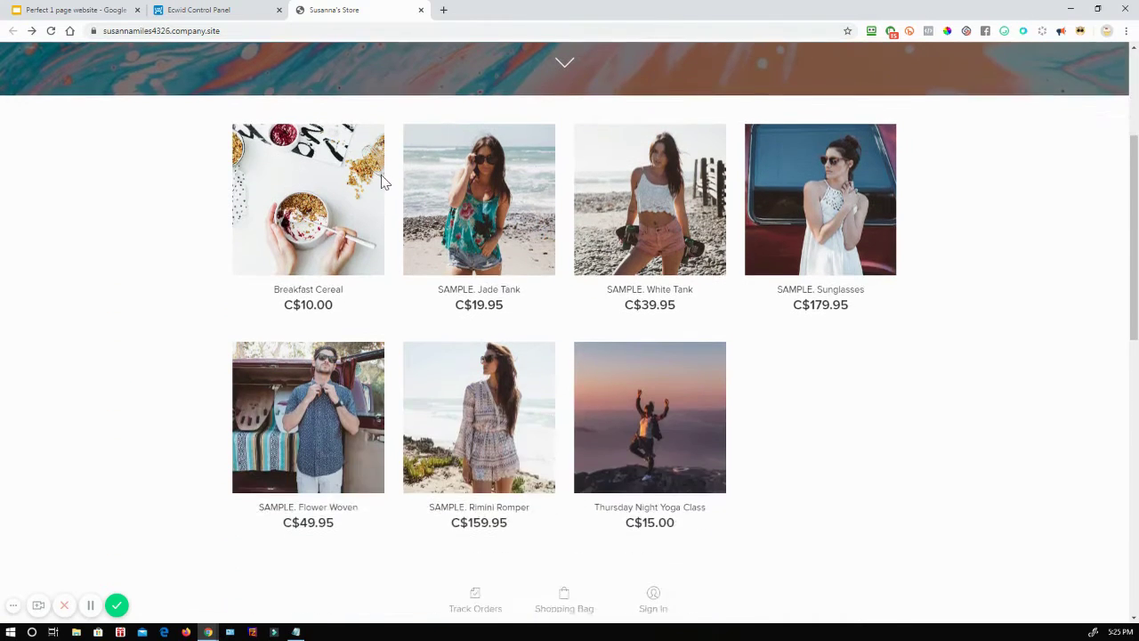
pyautogui.scroll(3, 419, 152)
# Step: Discard a blank new product and return to the Gift Cards overview
pyautogui.click(198, 10)
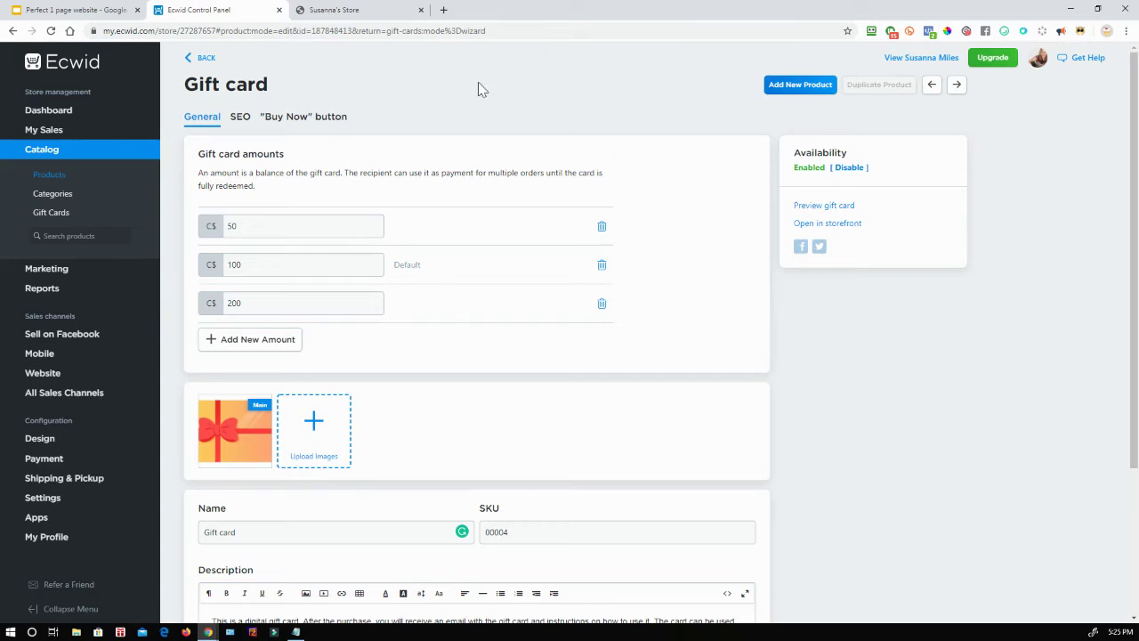
pyautogui.click(800, 87)
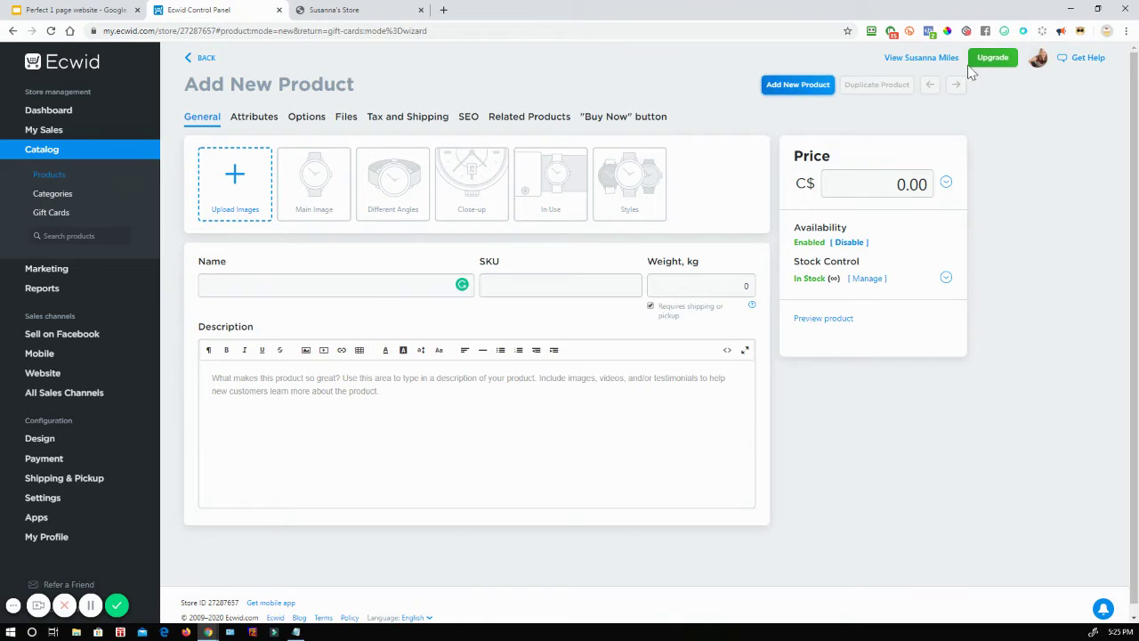
pyautogui.click(53, 215)
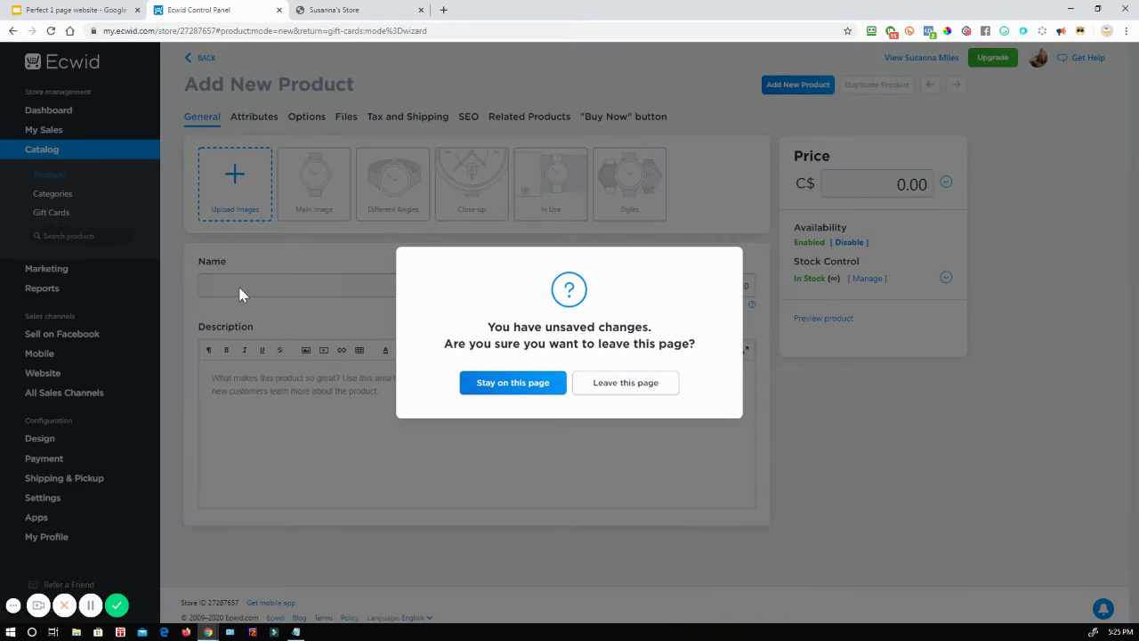
pyautogui.click(634, 386)
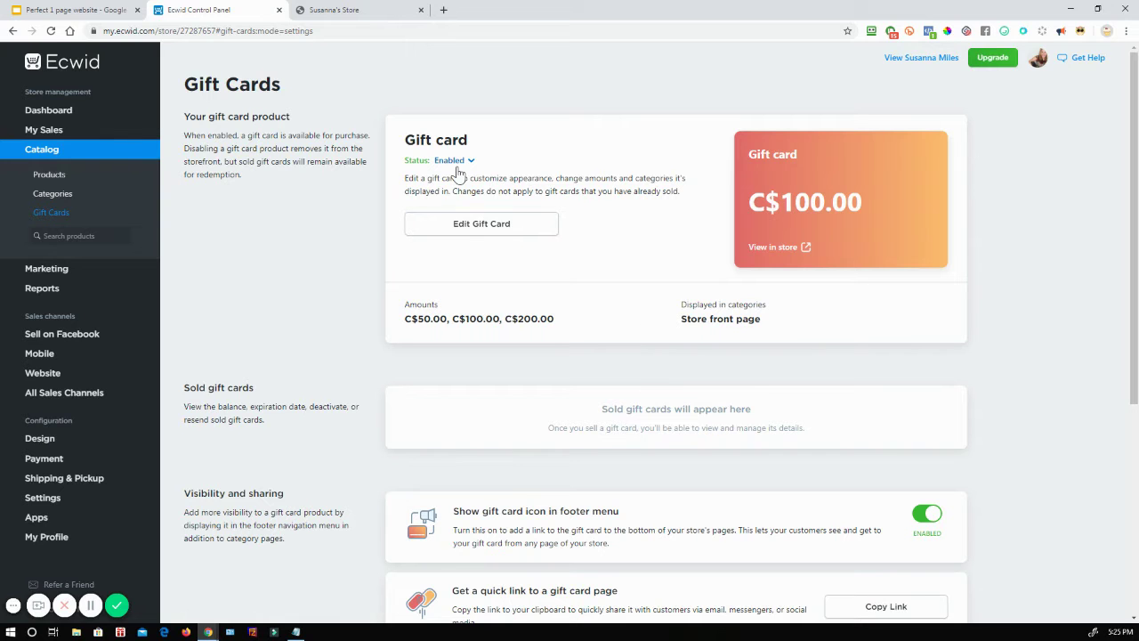
# Step: Reload the live store so the C$100.00 gift card appears, then return to the Control Panel
pyautogui.click(340, 12)
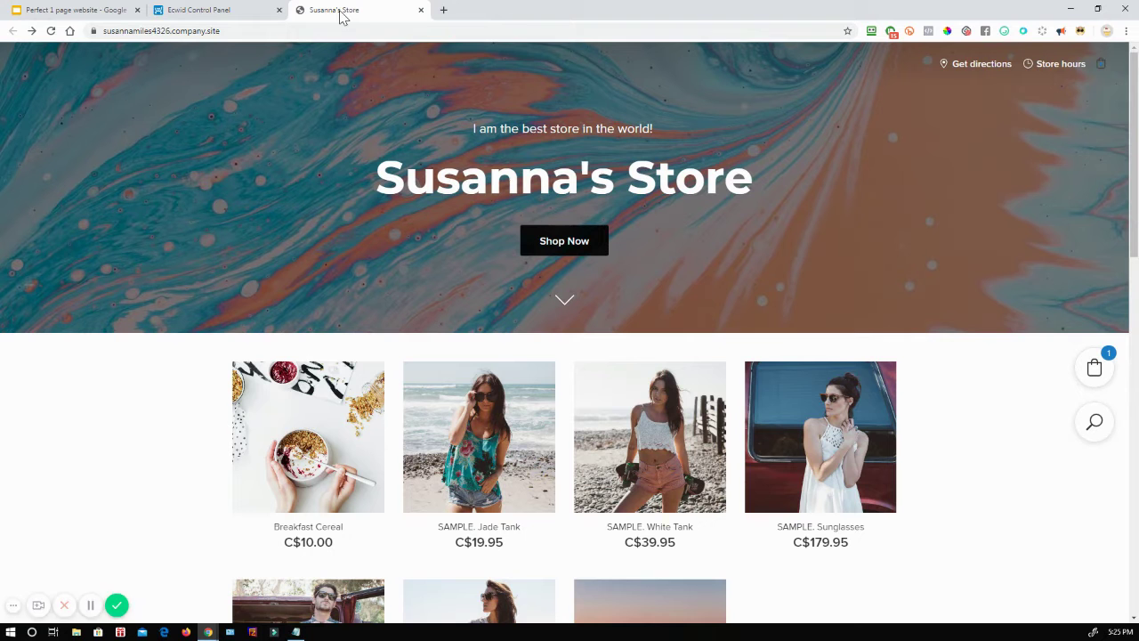
pyautogui.click(51, 32)
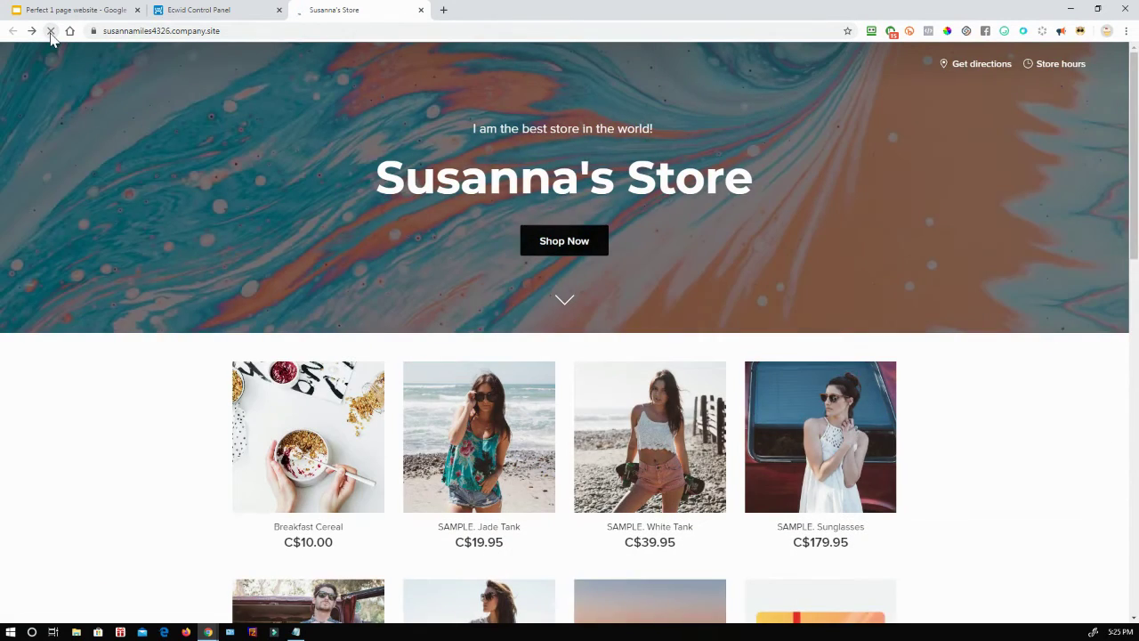
pyautogui.click(214, 9)
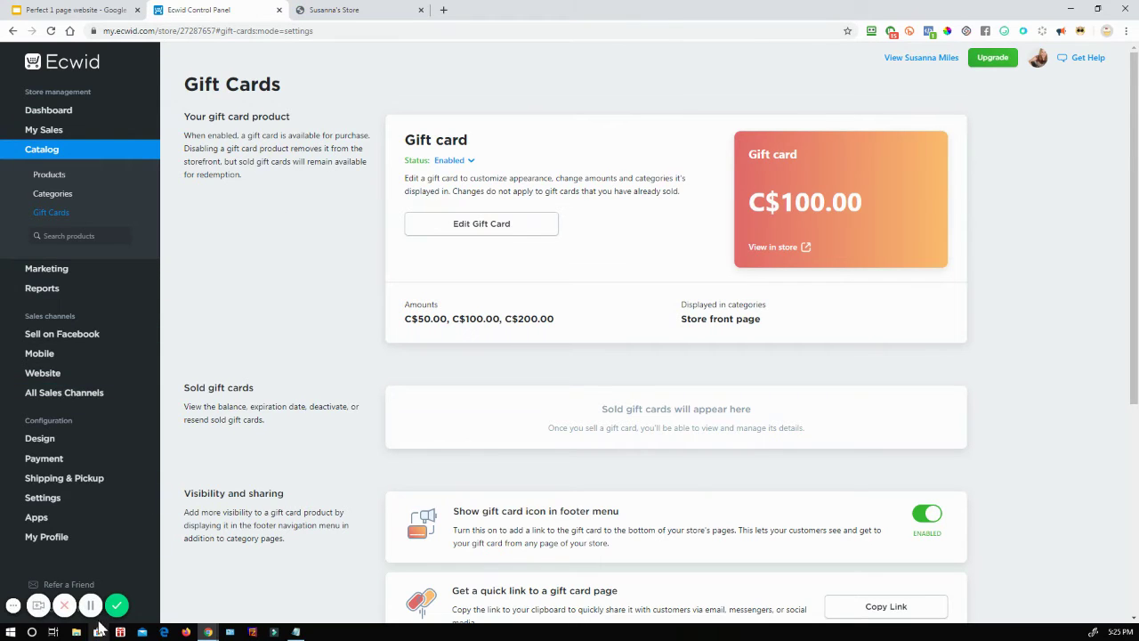
pyautogui.click(89, 606)
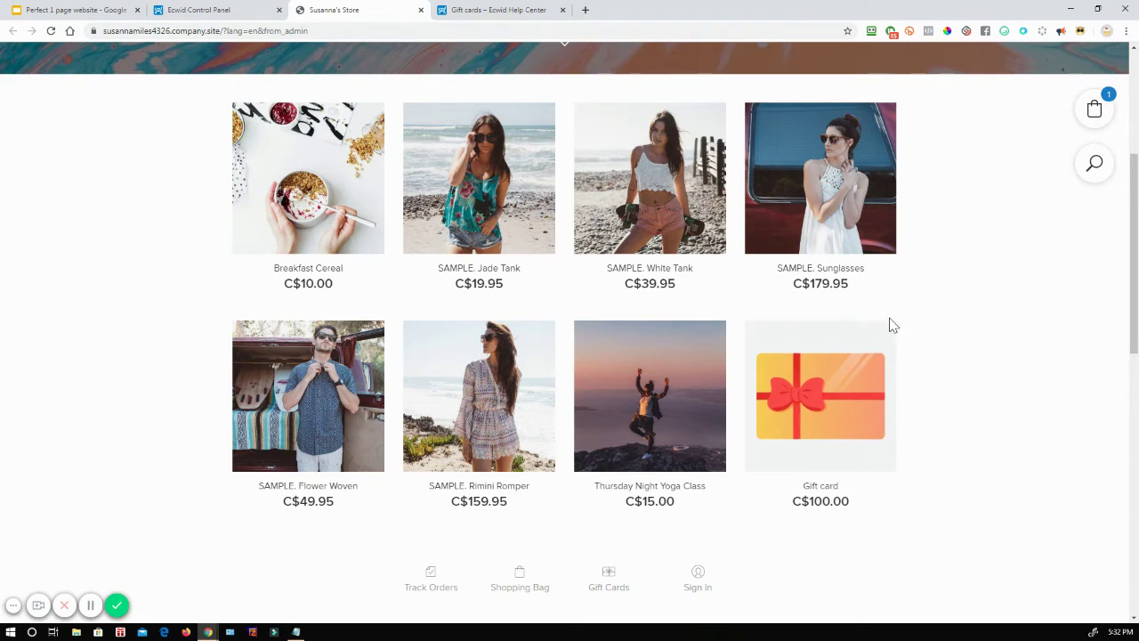
# Step: Open the Gift card product page and try the C$50, C$200 and C$100 amounts, finishing on C$50
pyautogui.click(822, 364)
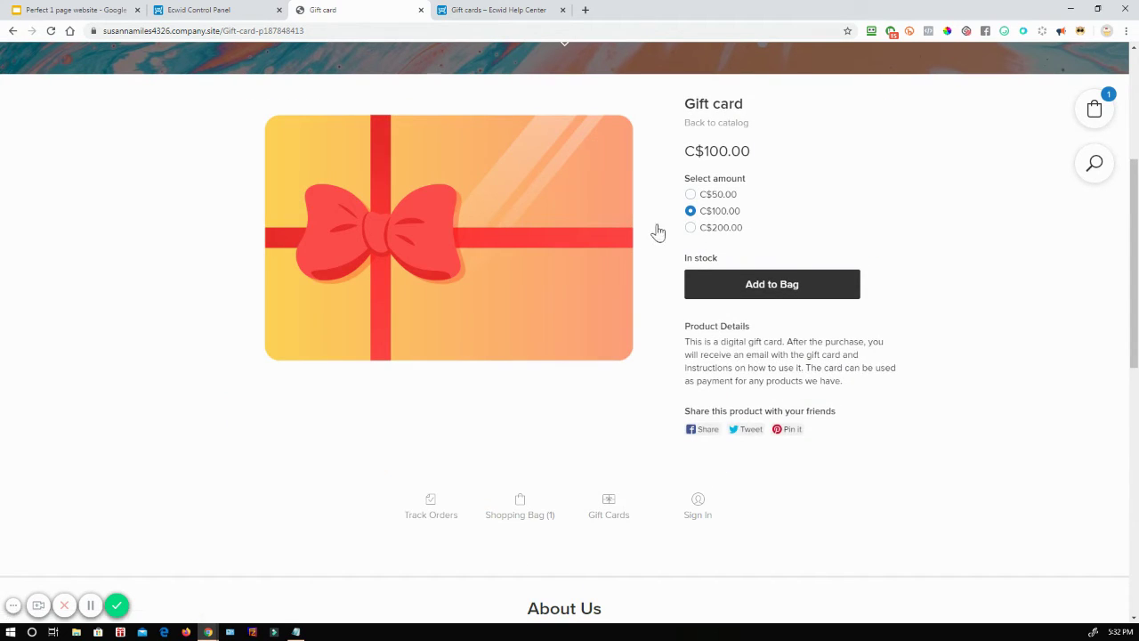
pyautogui.click(692, 195)
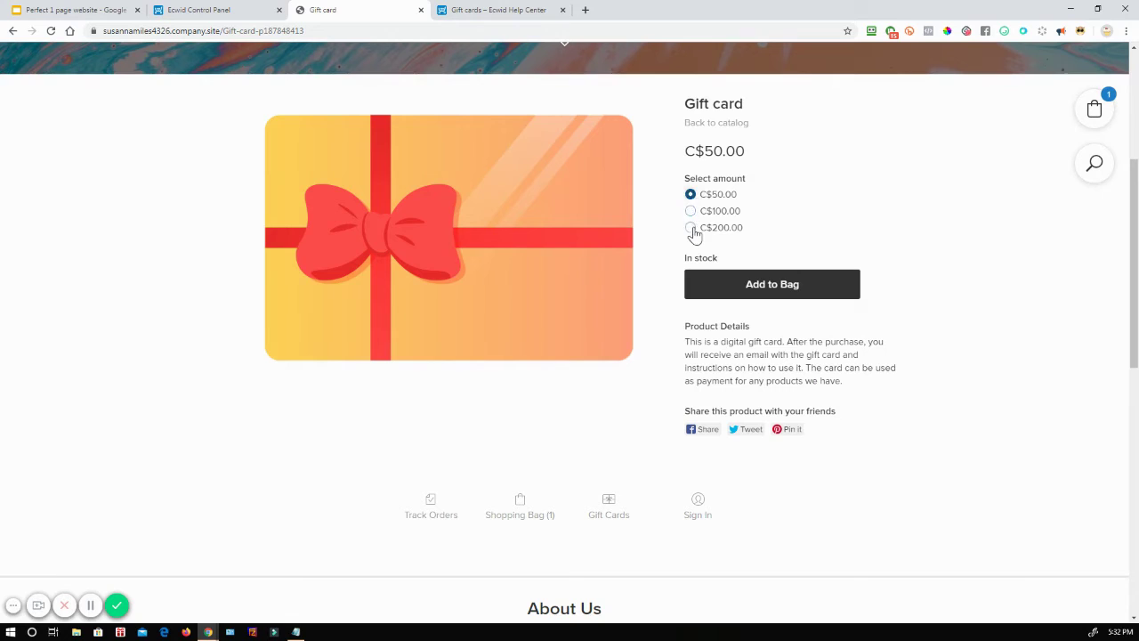
pyautogui.click(692, 229)
pyautogui.click(690, 211)
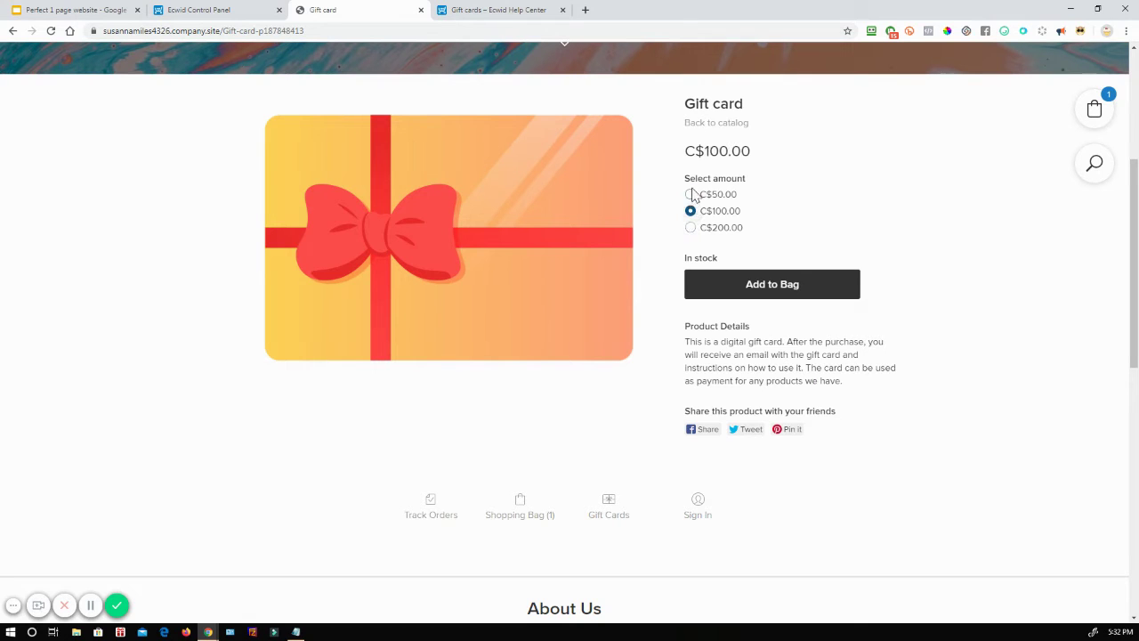
pyautogui.click(692, 194)
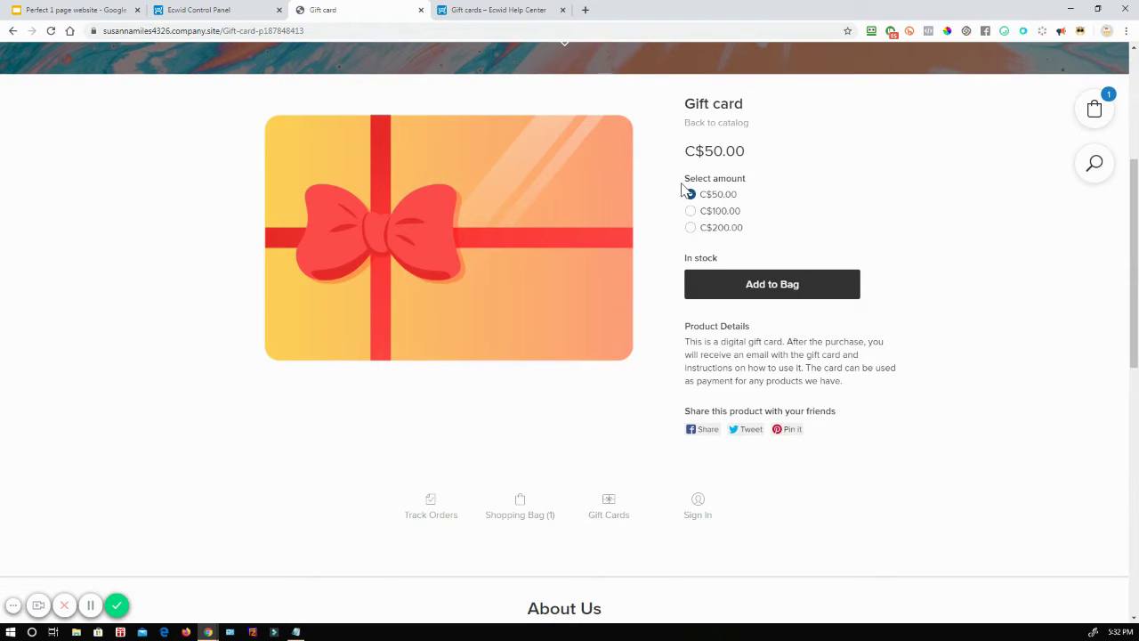
# Step: Open the Gift cards help article and highlight the note about commission fees waived through 2020
pyautogui.click(499, 10)
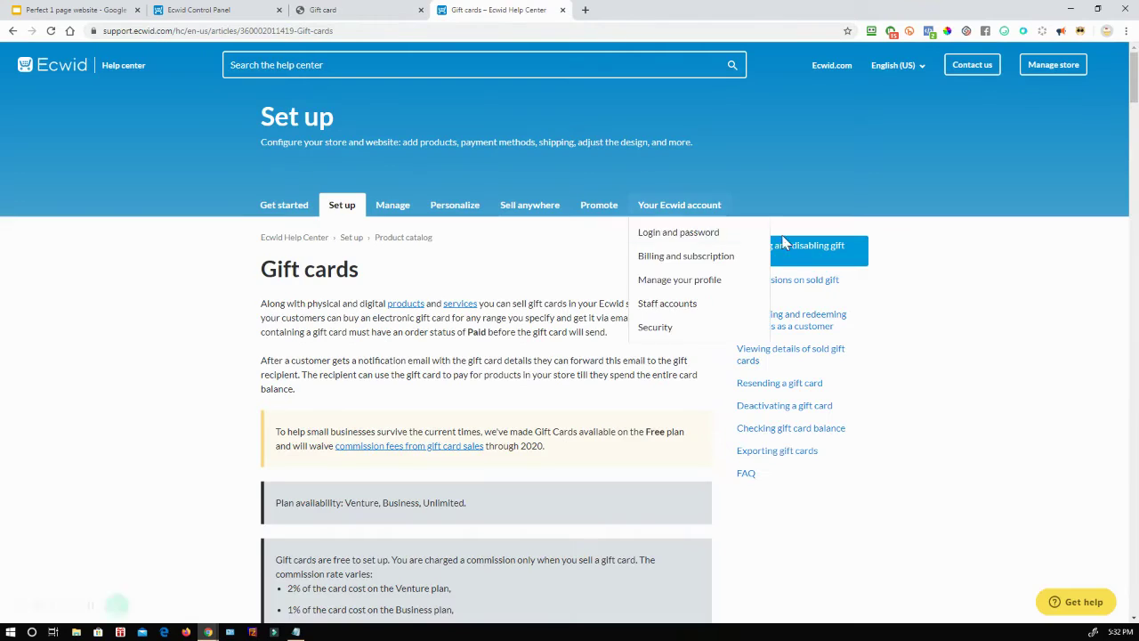
pyautogui.scroll(-1, 964, 335)
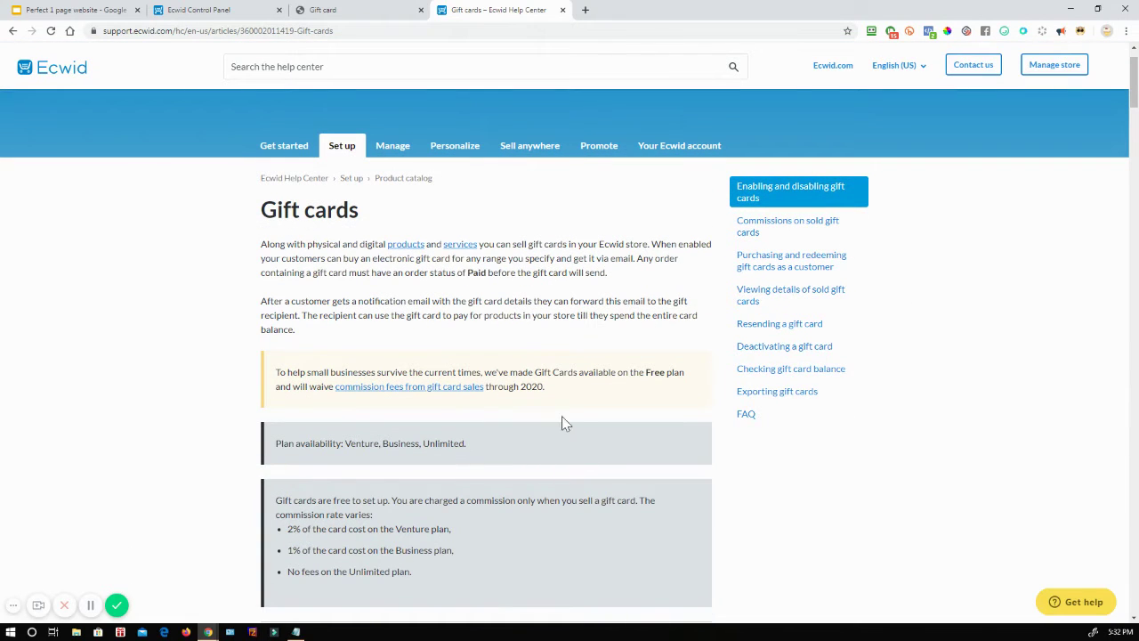
pyautogui.moveTo(548, 390); pyautogui.dragTo(275, 379)
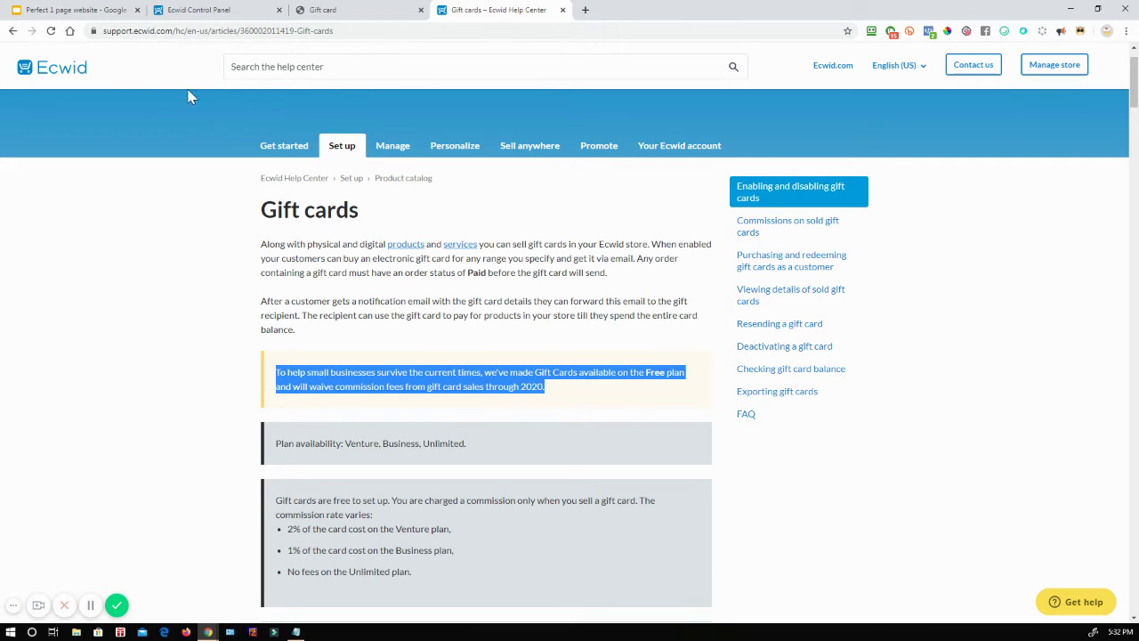
# Step: Close the Gift cards help tab, glance at the slides and store page, and return to the Control Panel
pyautogui.click(562, 10)
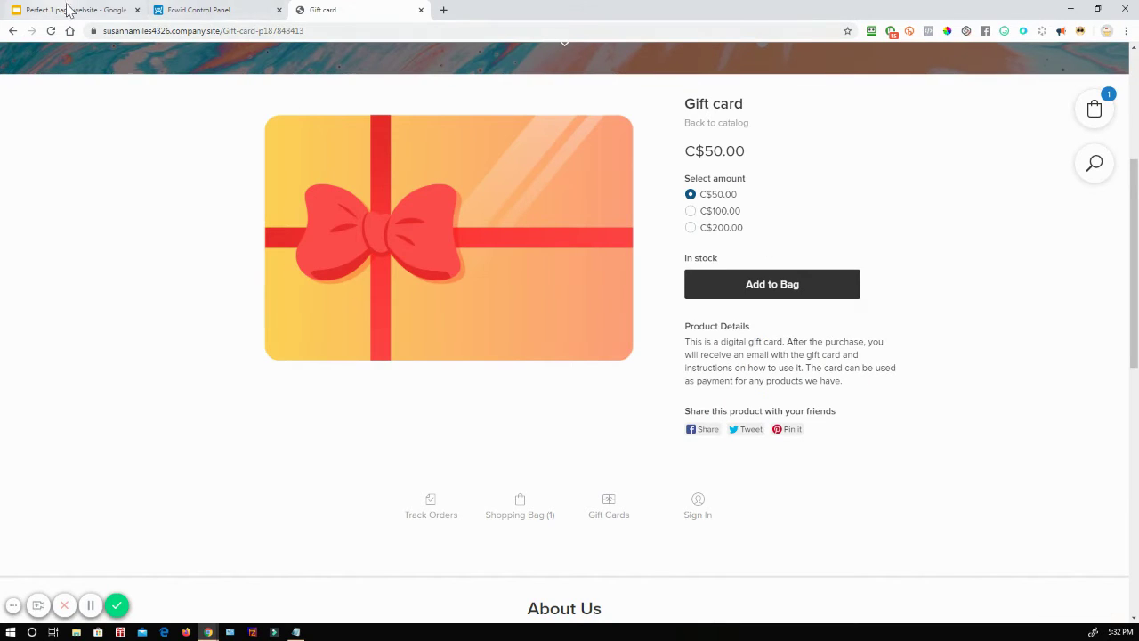
pyautogui.click(77, 10)
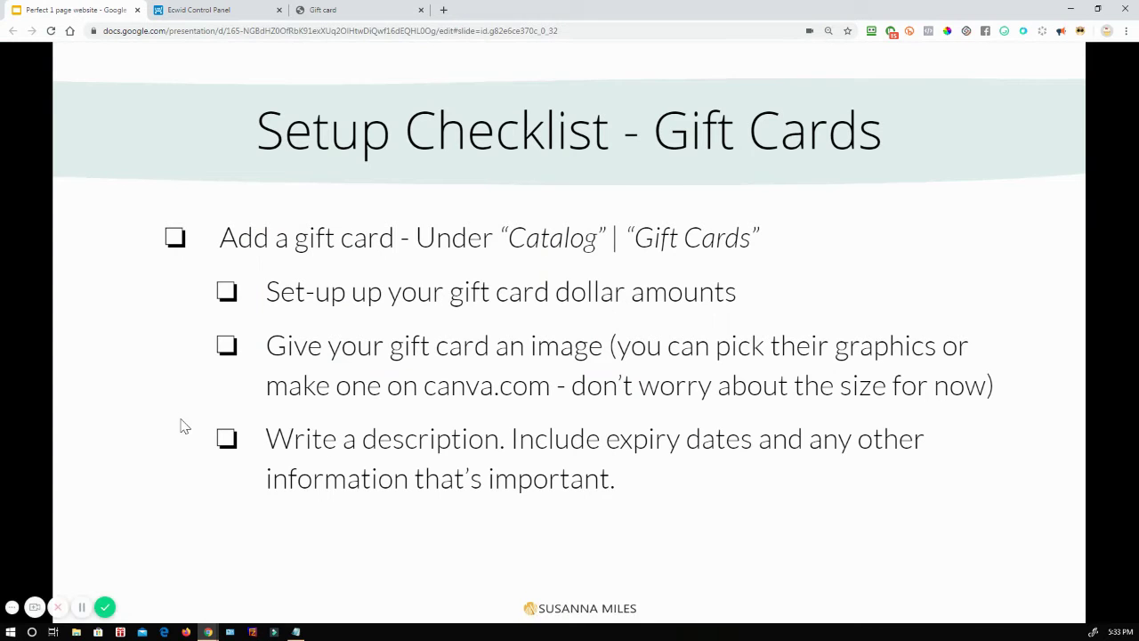
pyautogui.click(196, 10)
pyautogui.click(325, 11)
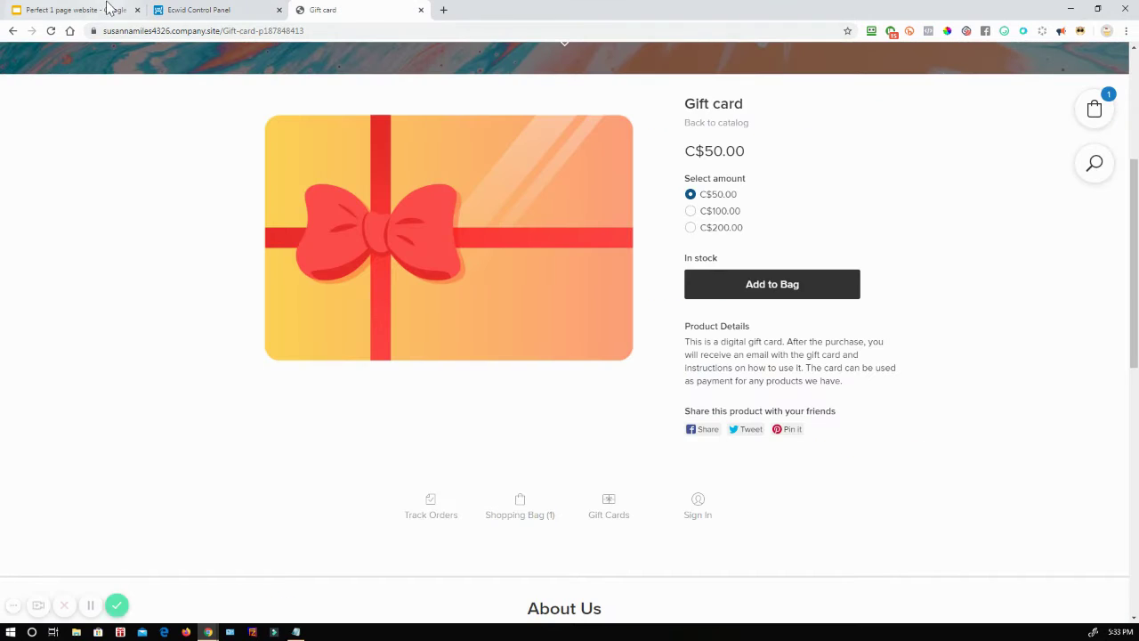
pyautogui.click(220, 10)
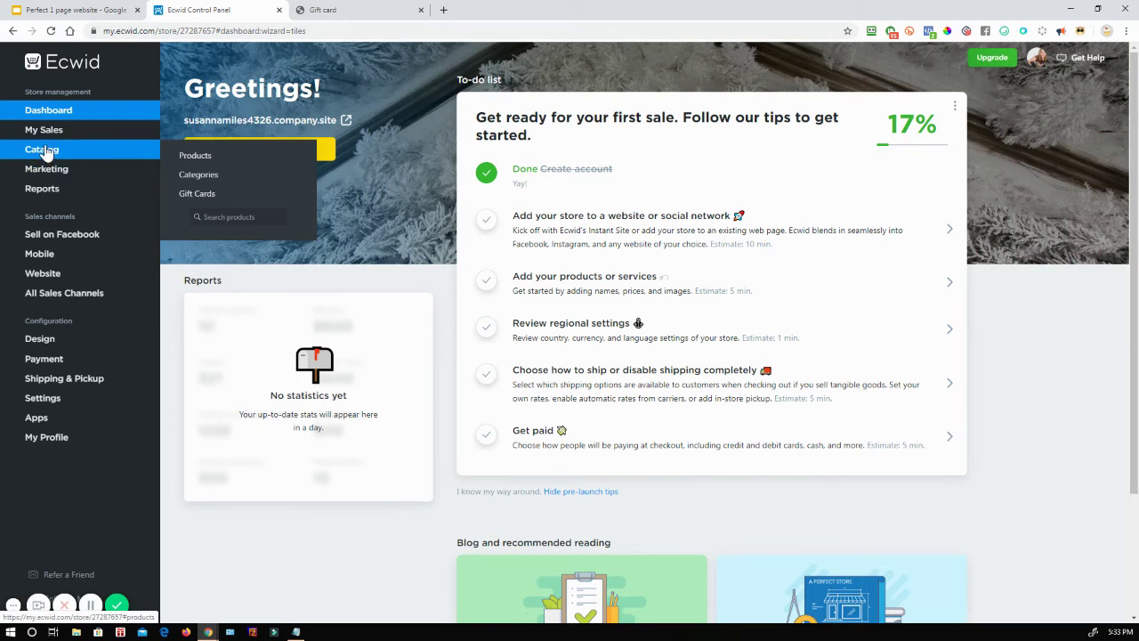
pyautogui.moveTo(40, 156)
# Step: Set sold gift cards to expire after 12 months, save, and go back to the checklist slides
pyautogui.click(196, 193)
pyautogui.scroll(-1, 583, 431)
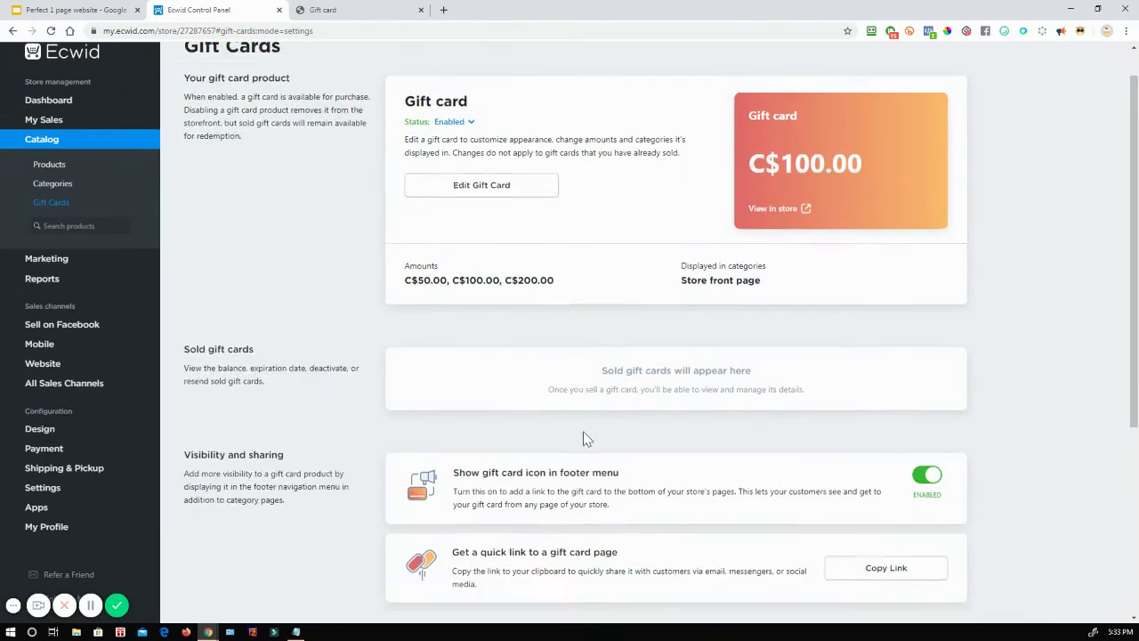
pyautogui.scroll(-3, 583, 439)
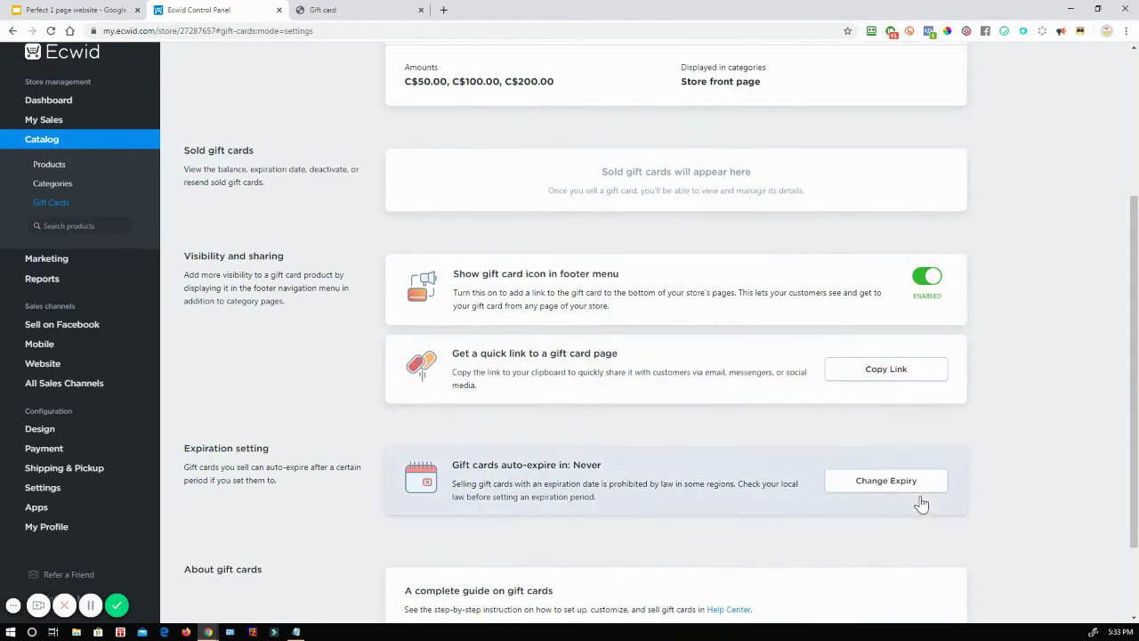
pyautogui.click(895, 483)
pyautogui.scroll(-2, 534, 490)
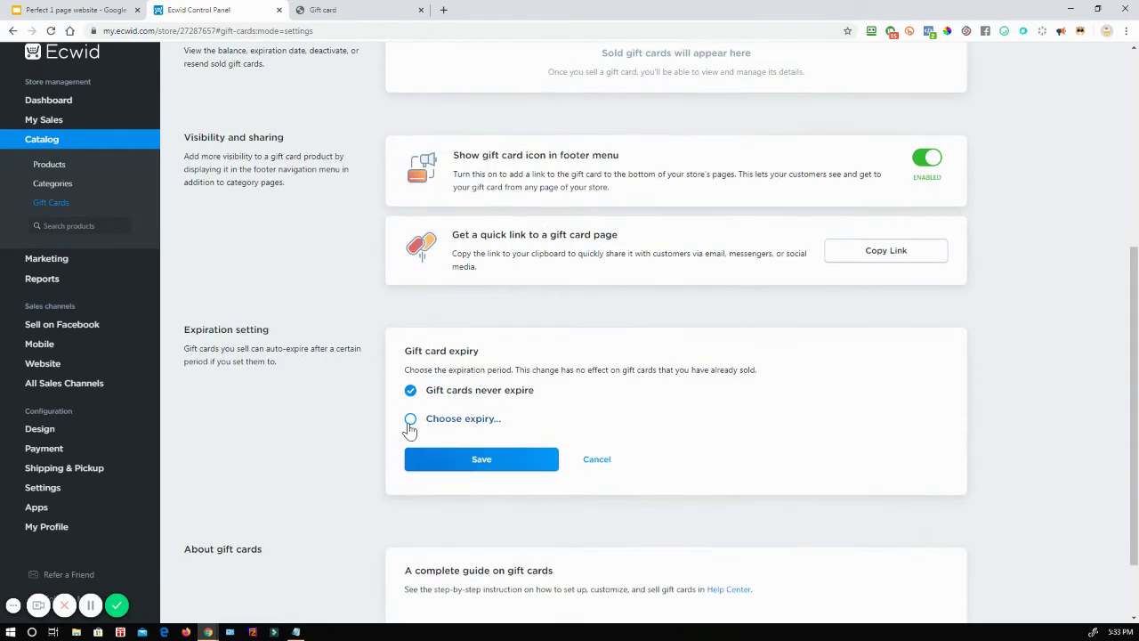
pyautogui.click(410, 422)
pyautogui.click(462, 446)
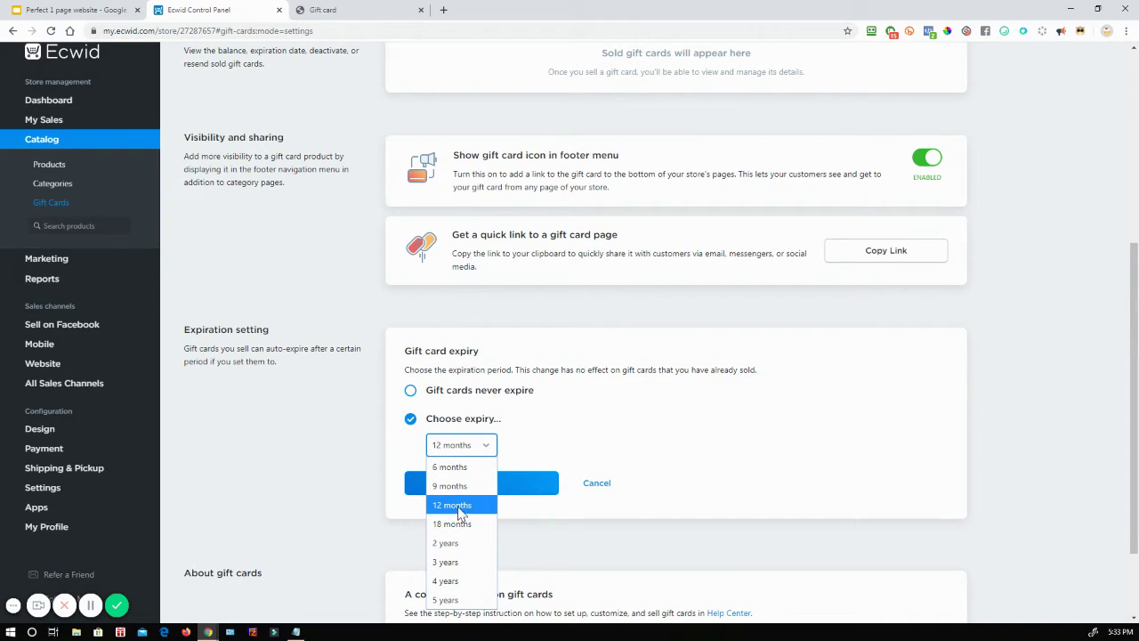
pyautogui.click(461, 507)
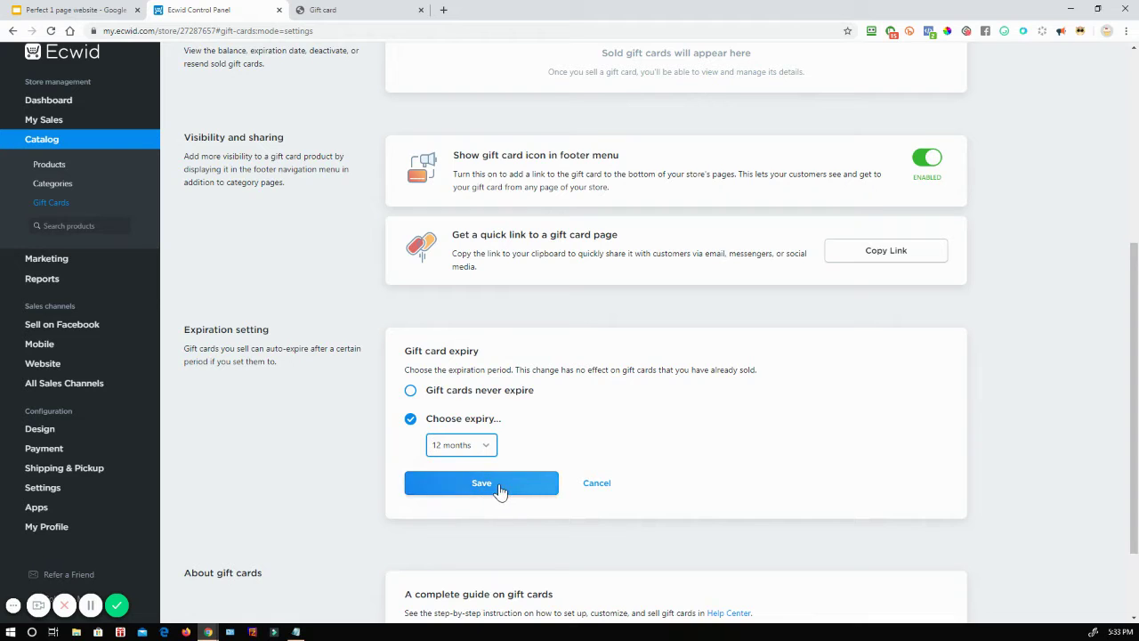
pyautogui.click(502, 488)
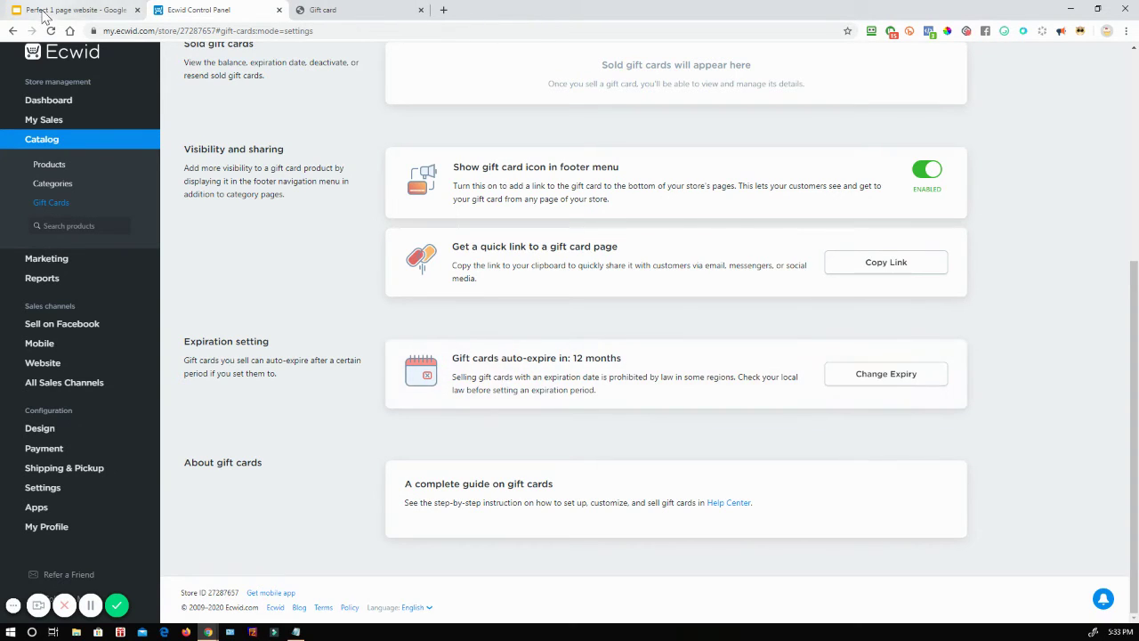
pyautogui.click(54, 10)
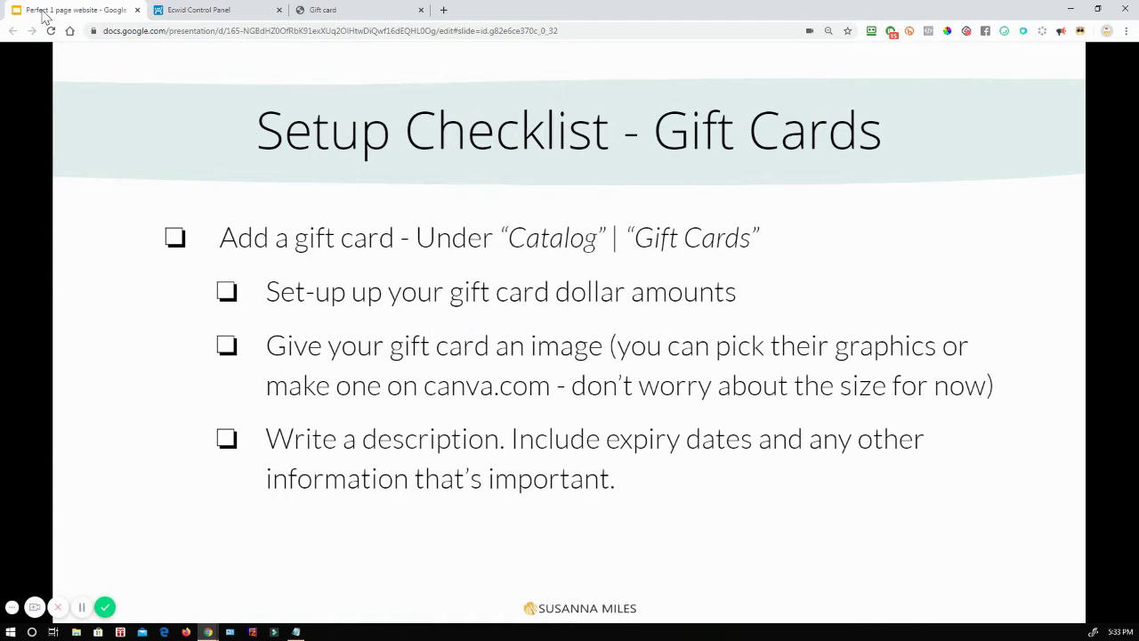
# Step: Advance to the 'Setup Checklist - Store' slide and go back to the Ecwid Control Panel
pyautogui.press('Right')
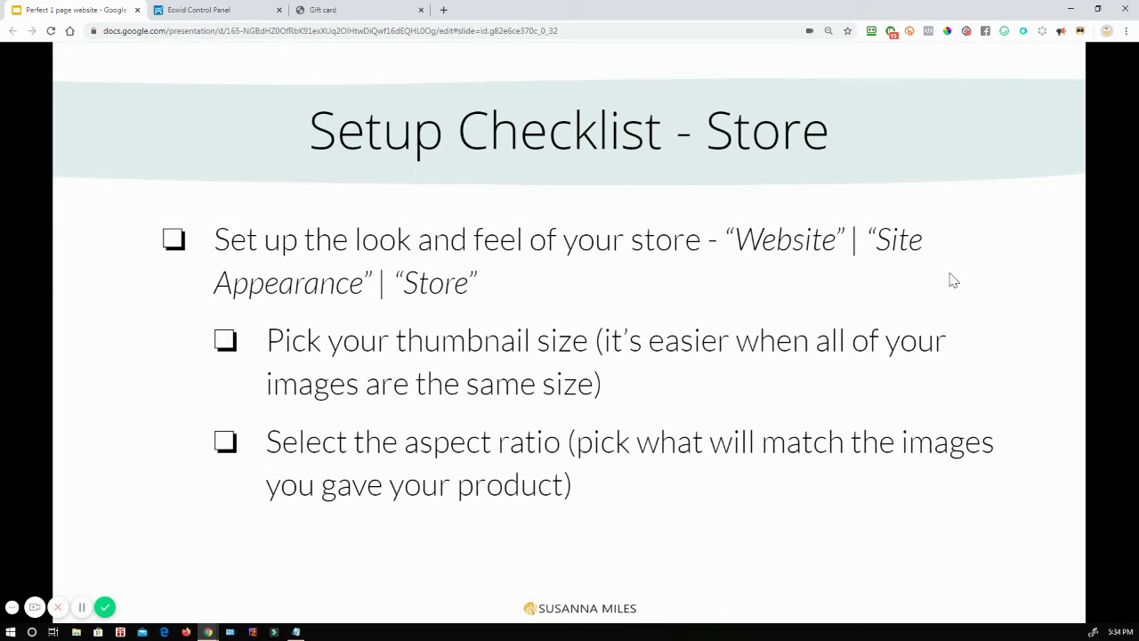
pyautogui.click(221, 10)
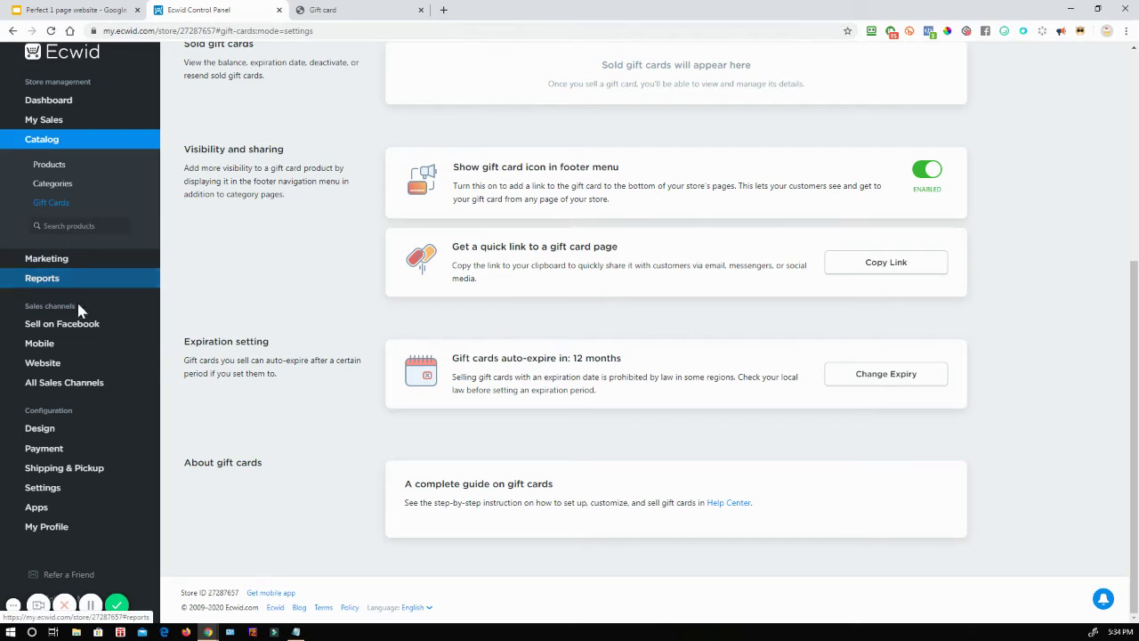
# Step: Launch the site editor from the Website page and switch to the new Instant Site editor tab
pyautogui.click(45, 363)
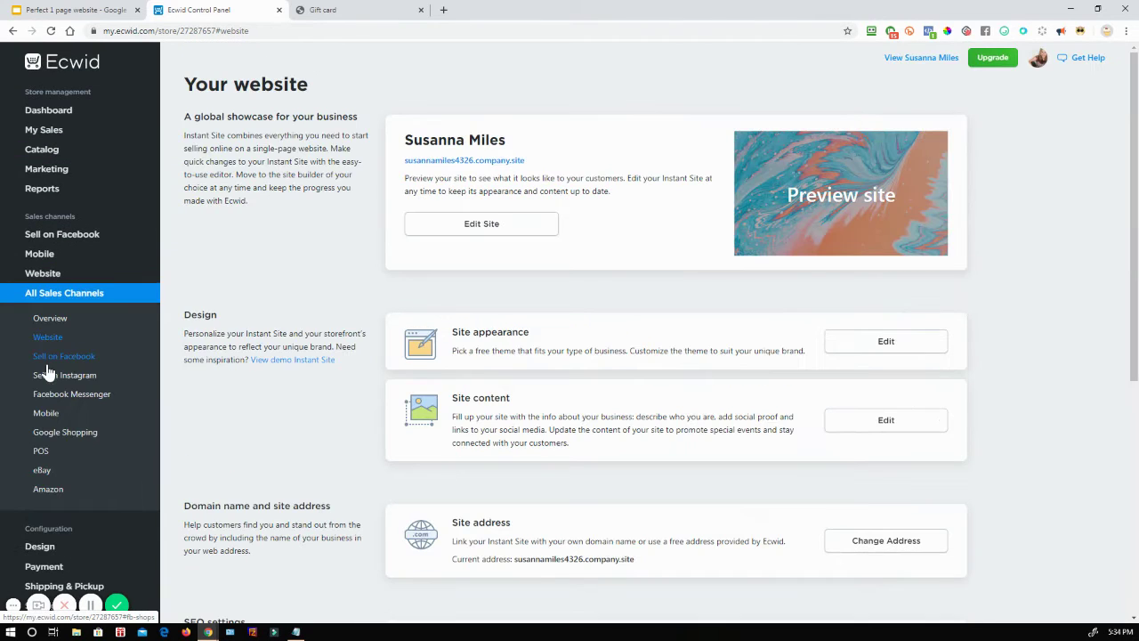
pyautogui.click(885, 343)
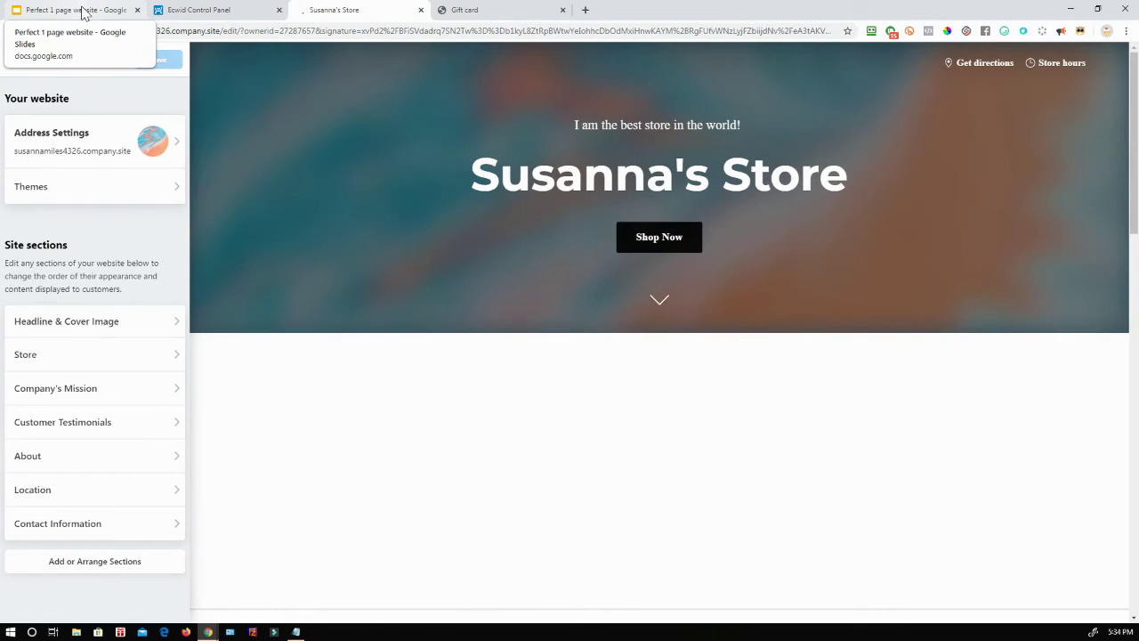
pyautogui.click(84, 10)
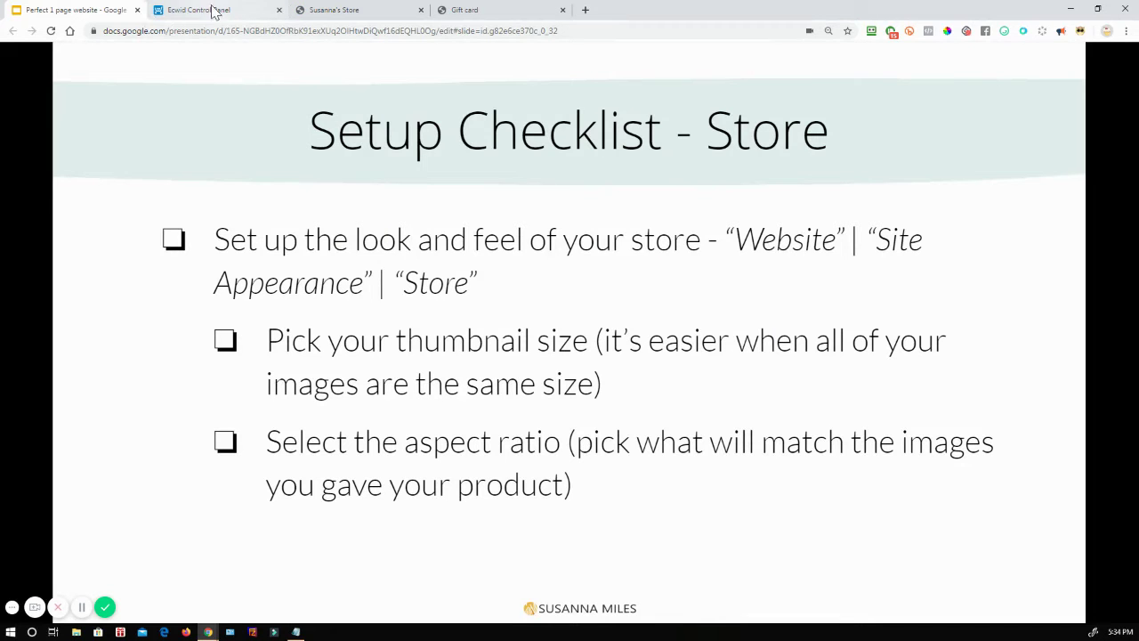
pyautogui.click(352, 13)
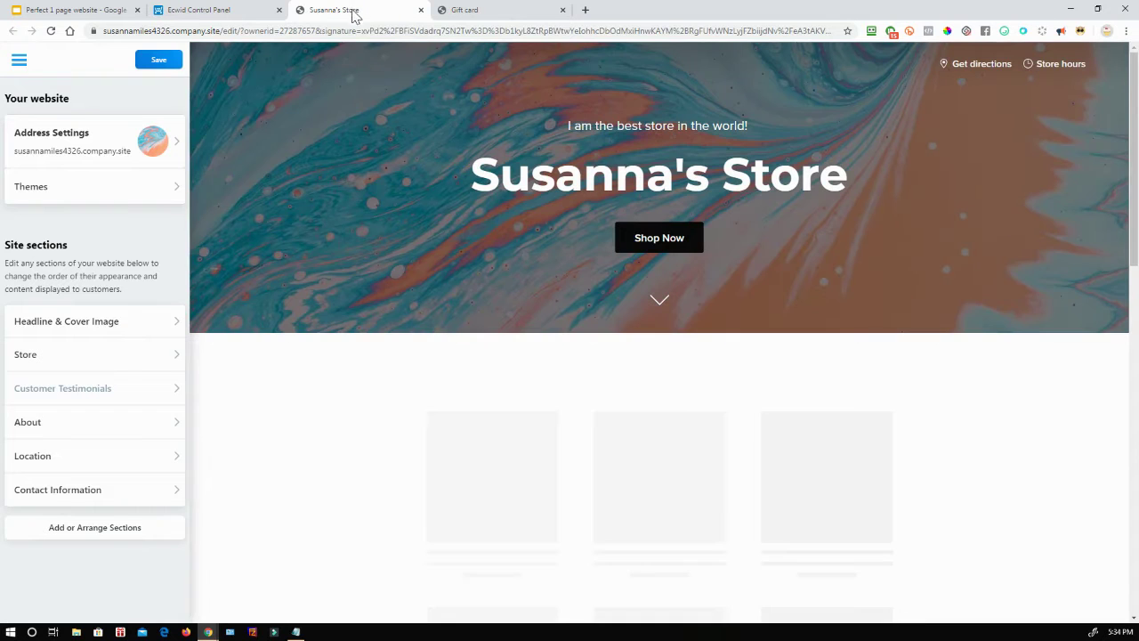
# Step: Open the Store section and compare small and large thumbnails, settling on Medium
pyautogui.click(76, 360)
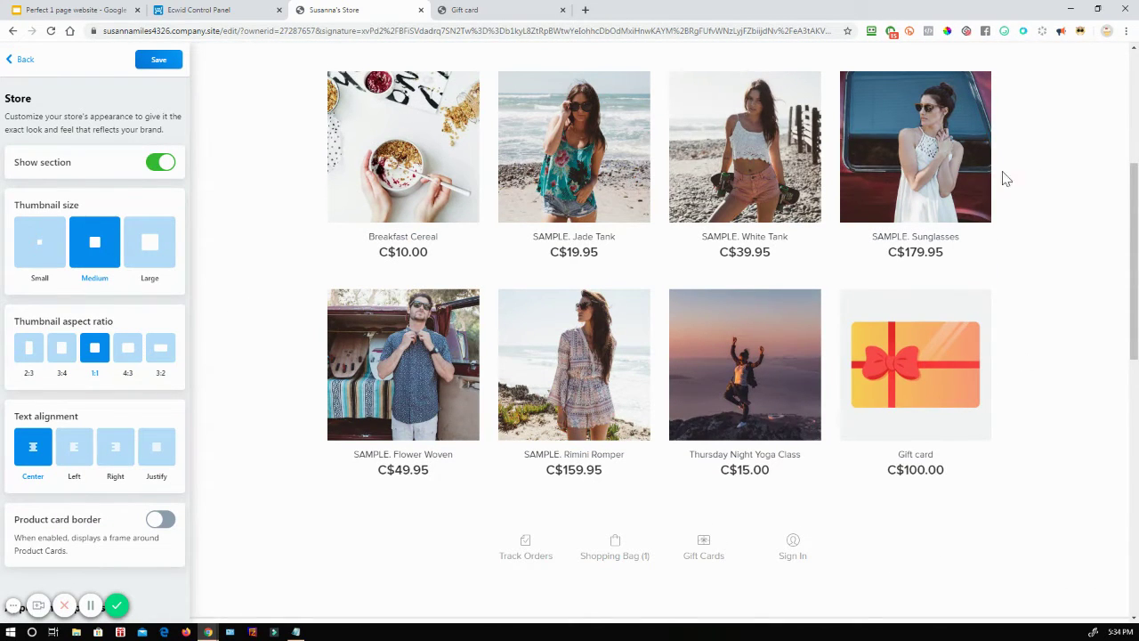
pyautogui.click(38, 249)
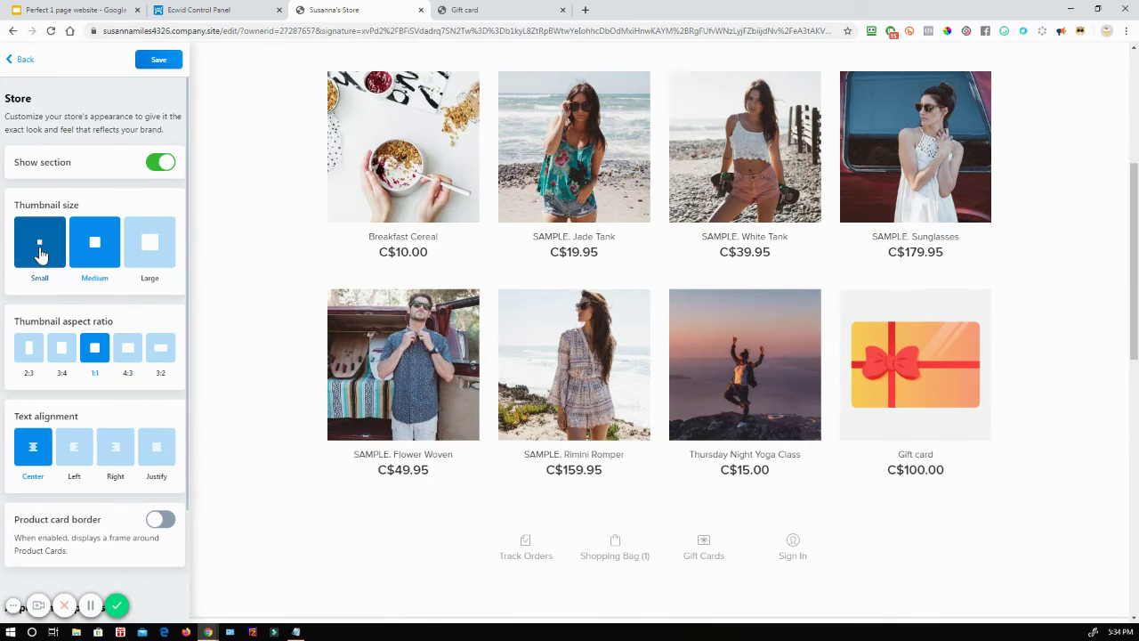
pyautogui.click(152, 254)
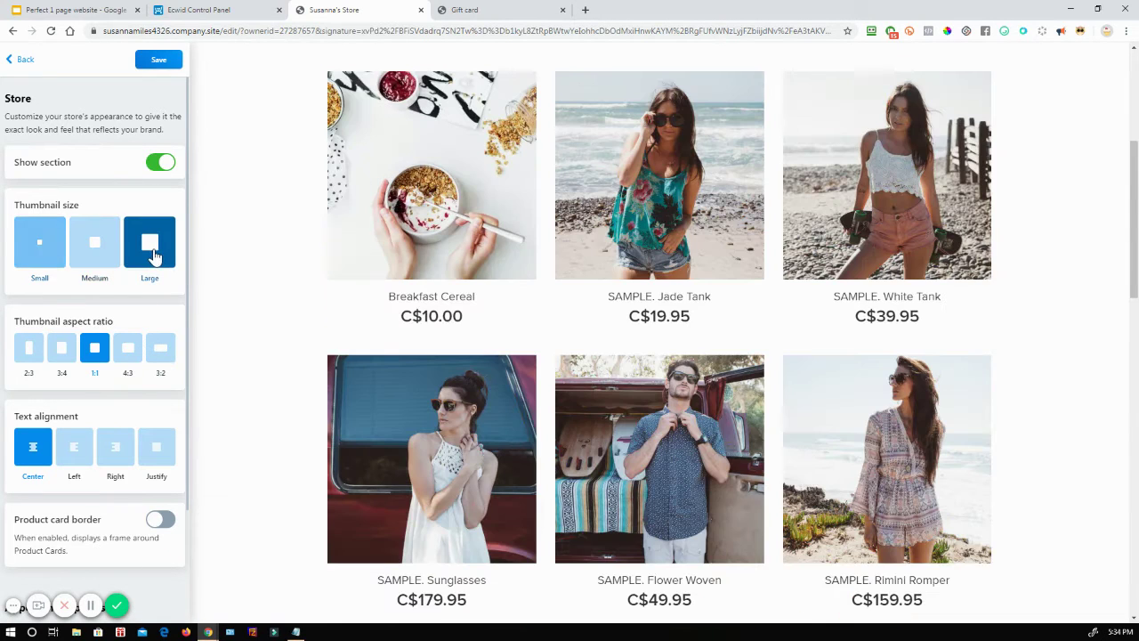
pyautogui.click(78, 260)
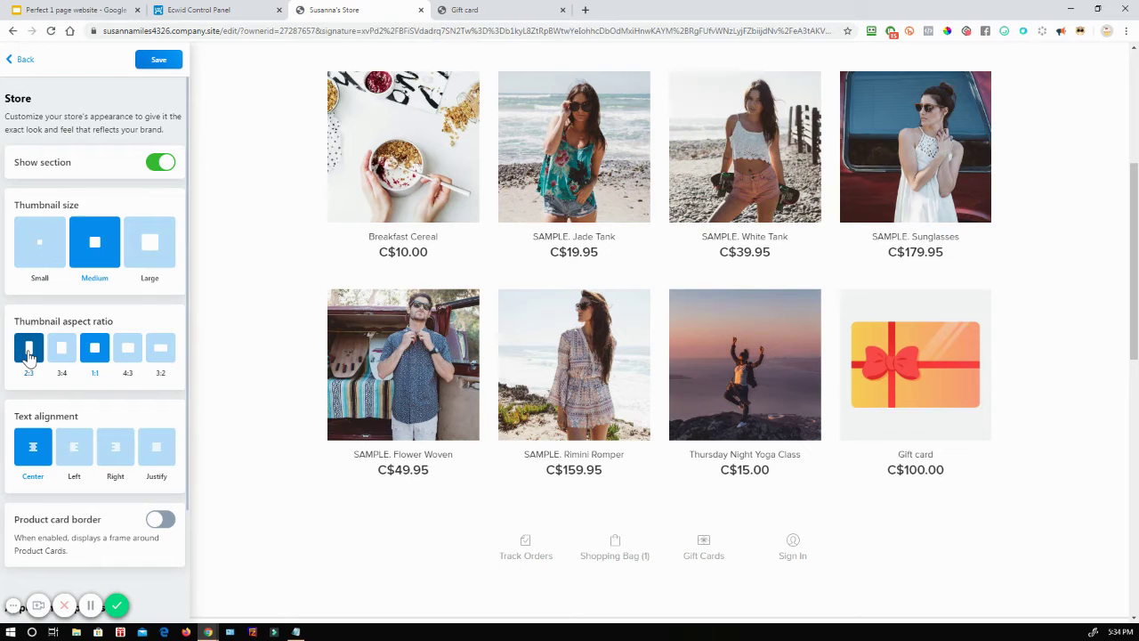
# Step: Compare 2:3, 3:4, 4:3 and 3:2 product image ratios, ending on square 1:1
pyautogui.click(29, 354)
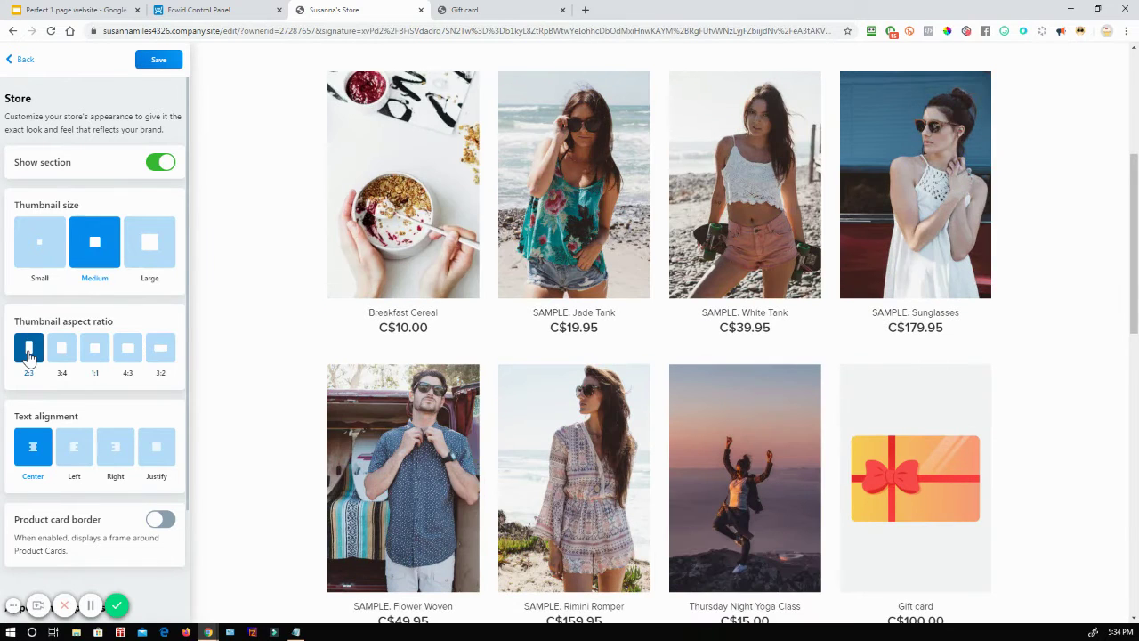
pyautogui.click(61, 352)
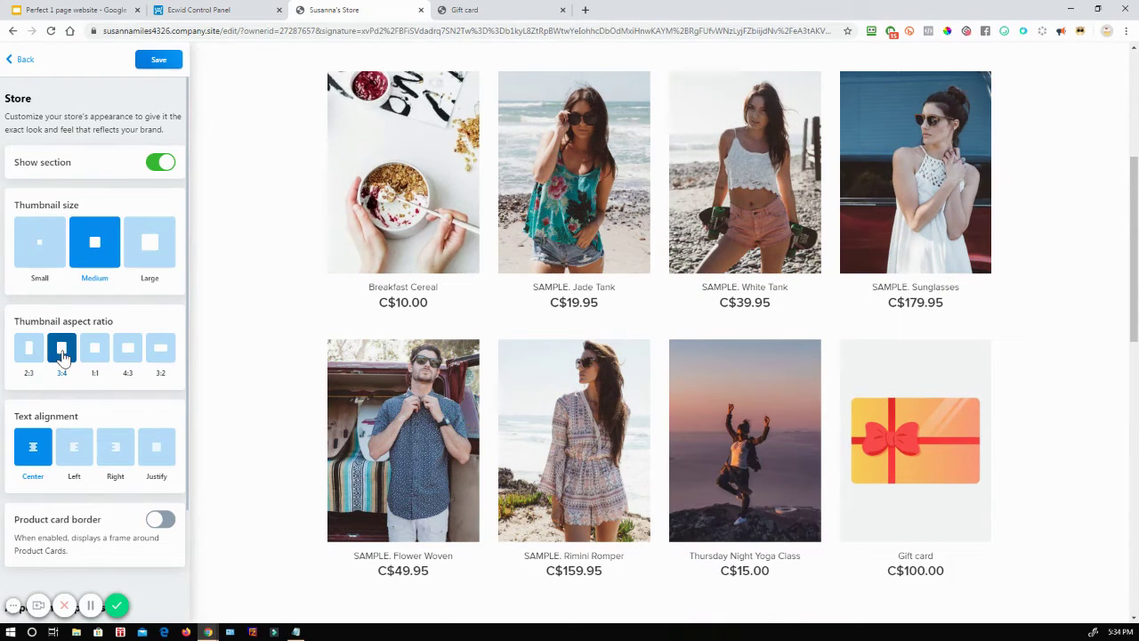
pyautogui.click(29, 354)
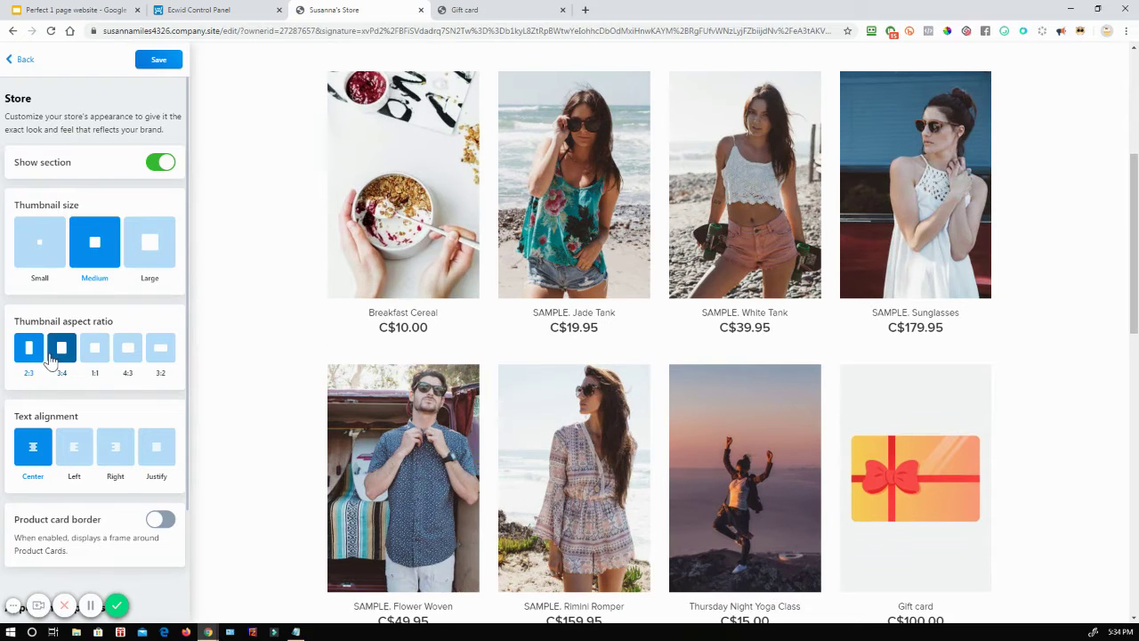
pyautogui.click(61, 354)
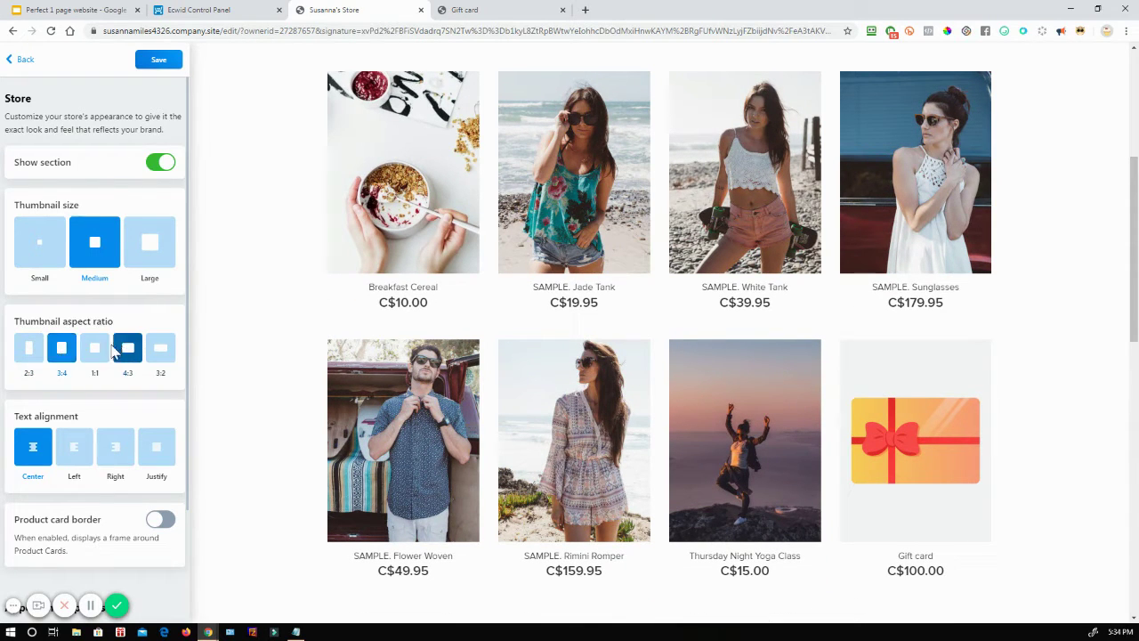
pyautogui.click(94, 352)
pyautogui.click(127, 352)
pyautogui.click(160, 352)
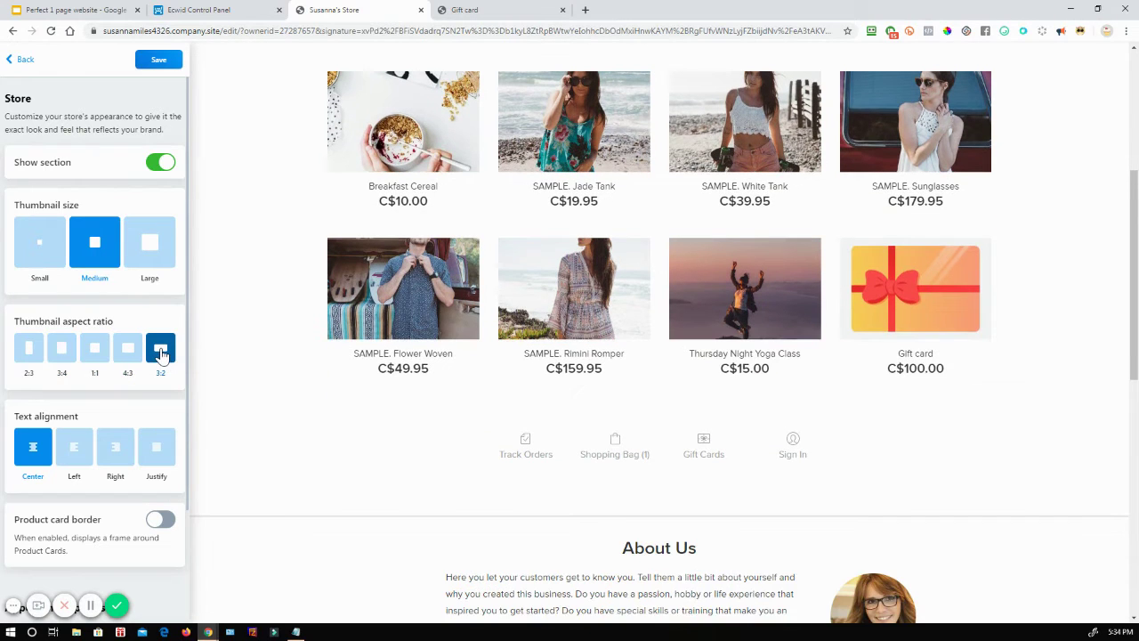
pyautogui.click(128, 350)
pyautogui.click(94, 351)
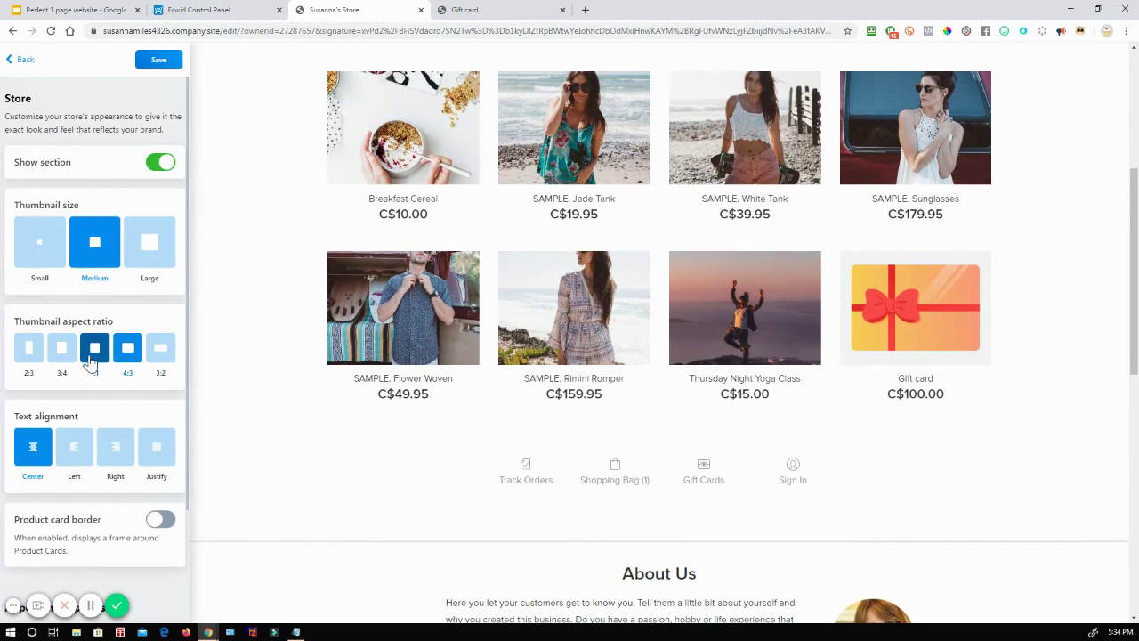
# Step: Try left and split name/price alignment, then set product text back to centred
pyautogui.click(74, 447)
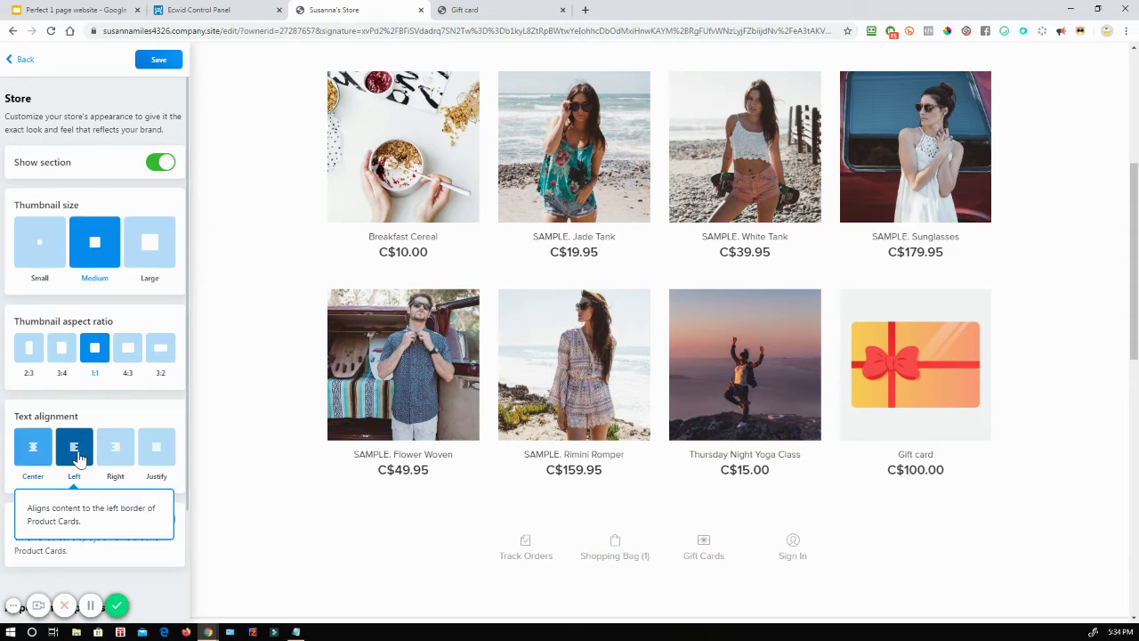
pyautogui.click(157, 447)
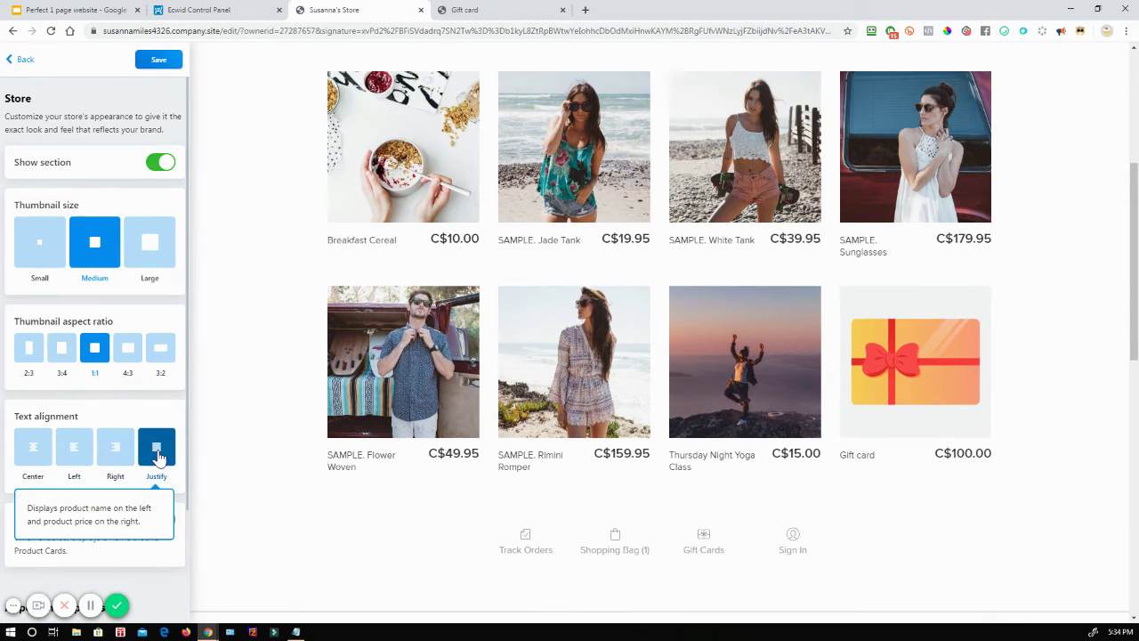
pyautogui.click(35, 443)
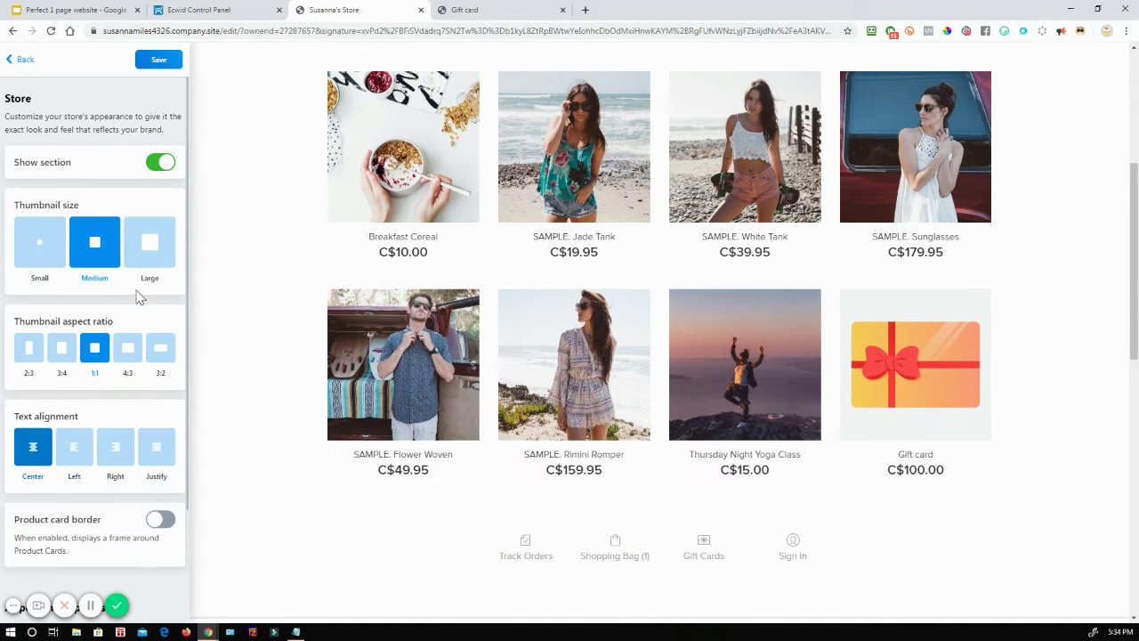
# Step: Turn on Product card border, keep it enabled, and return to the site sections list
pyautogui.scroll(-1, 162, 309)
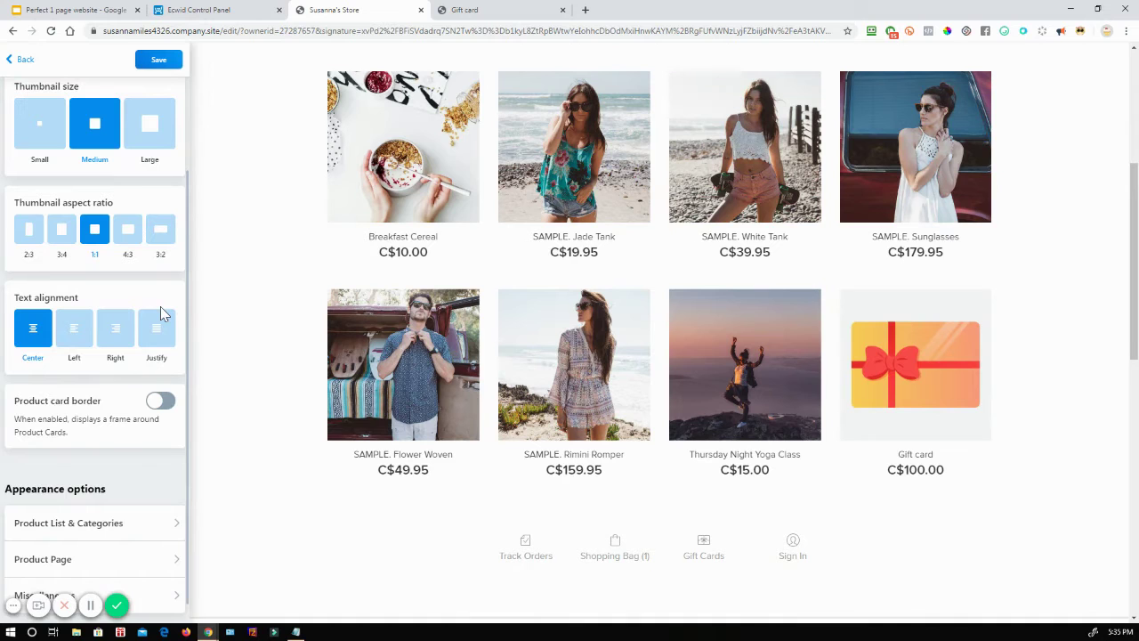
pyautogui.click(161, 402)
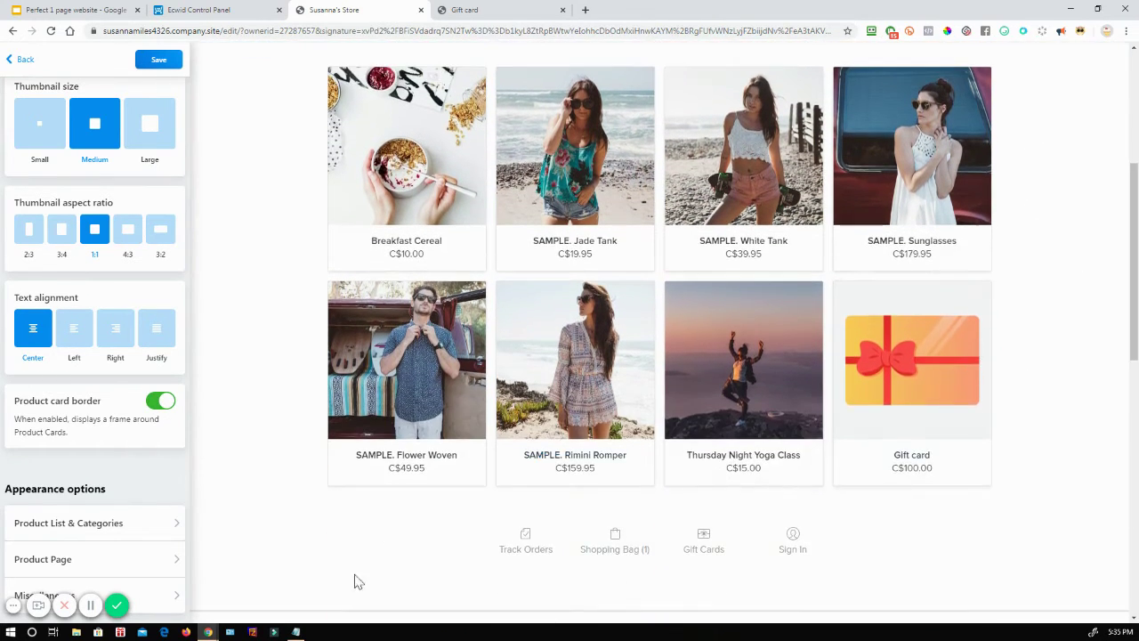
pyautogui.click(161, 405)
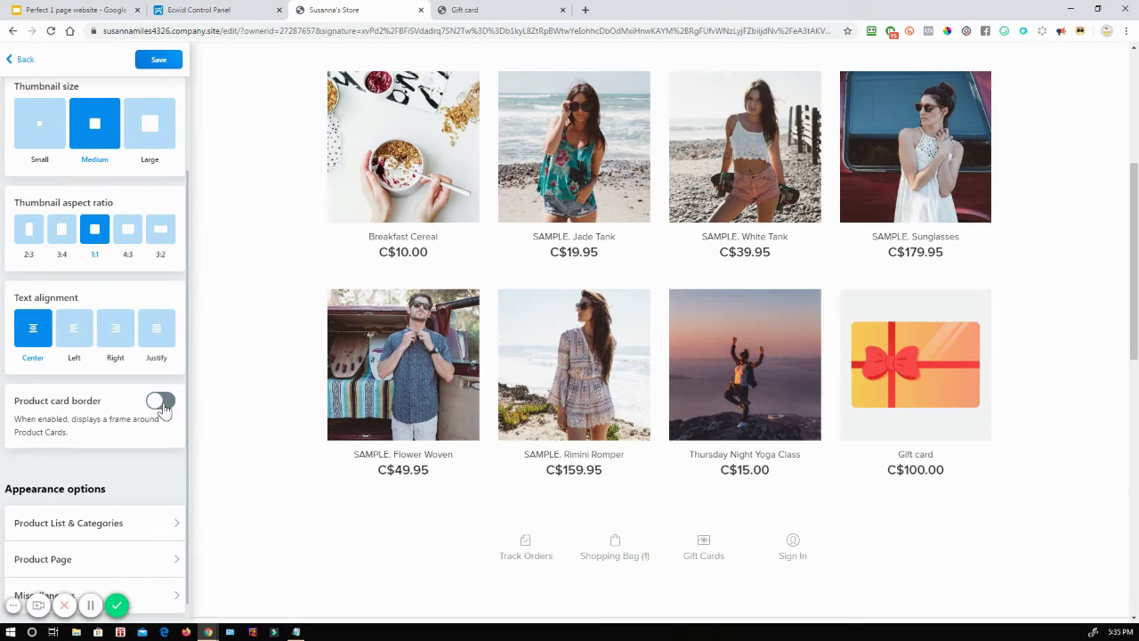
pyautogui.scroll(-1, 165, 418)
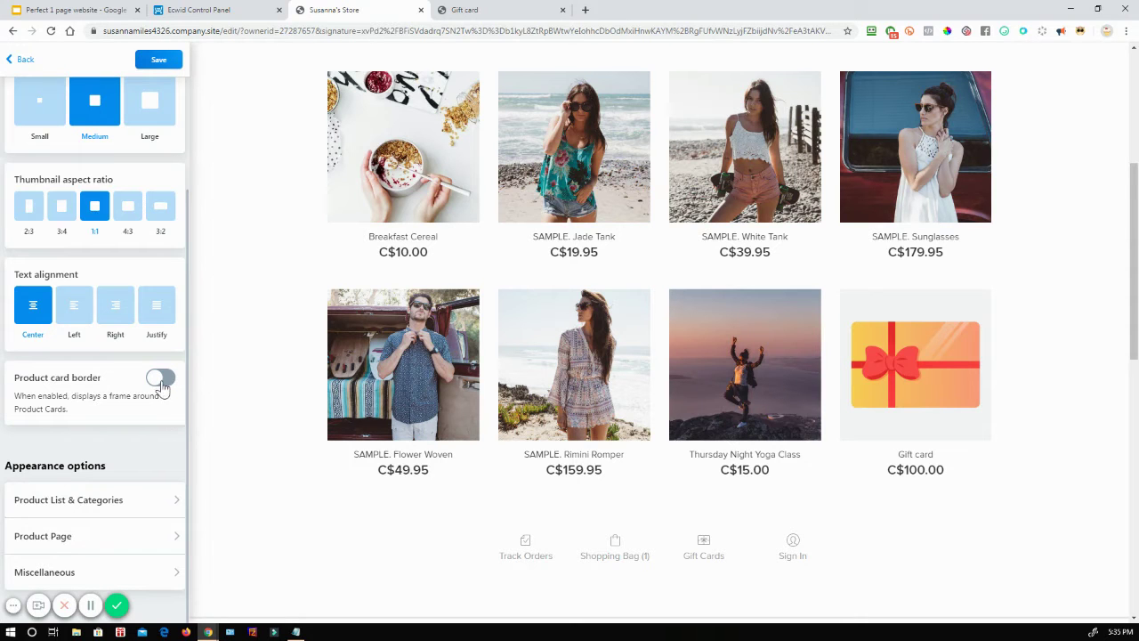
pyautogui.click(161, 378)
pyautogui.click(160, 378)
pyautogui.click(160, 378)
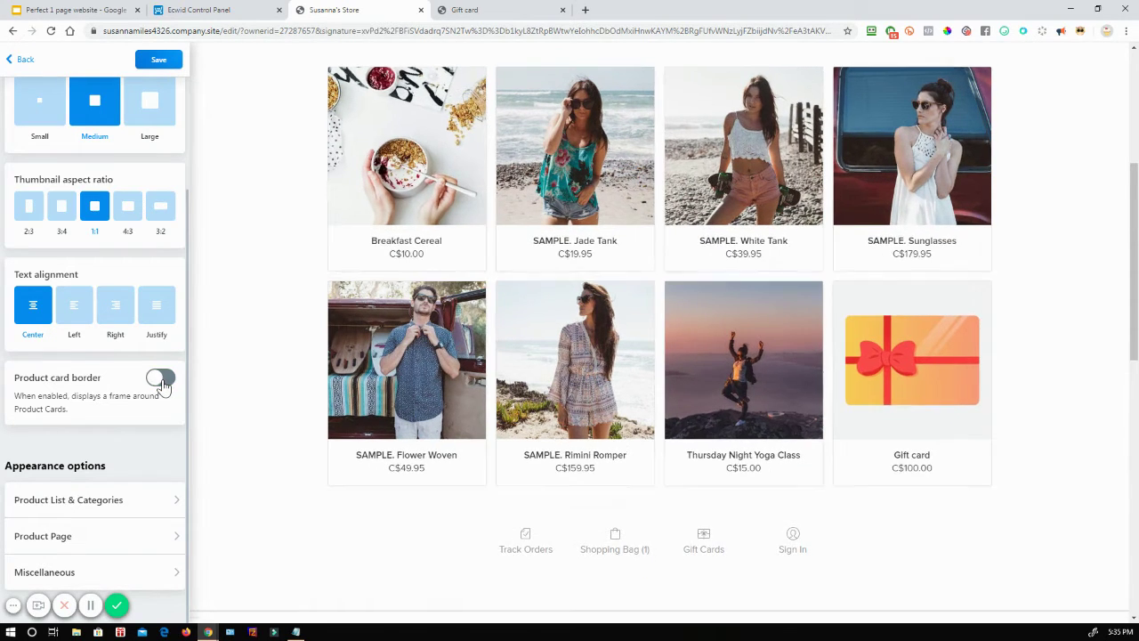
pyautogui.click(160, 378)
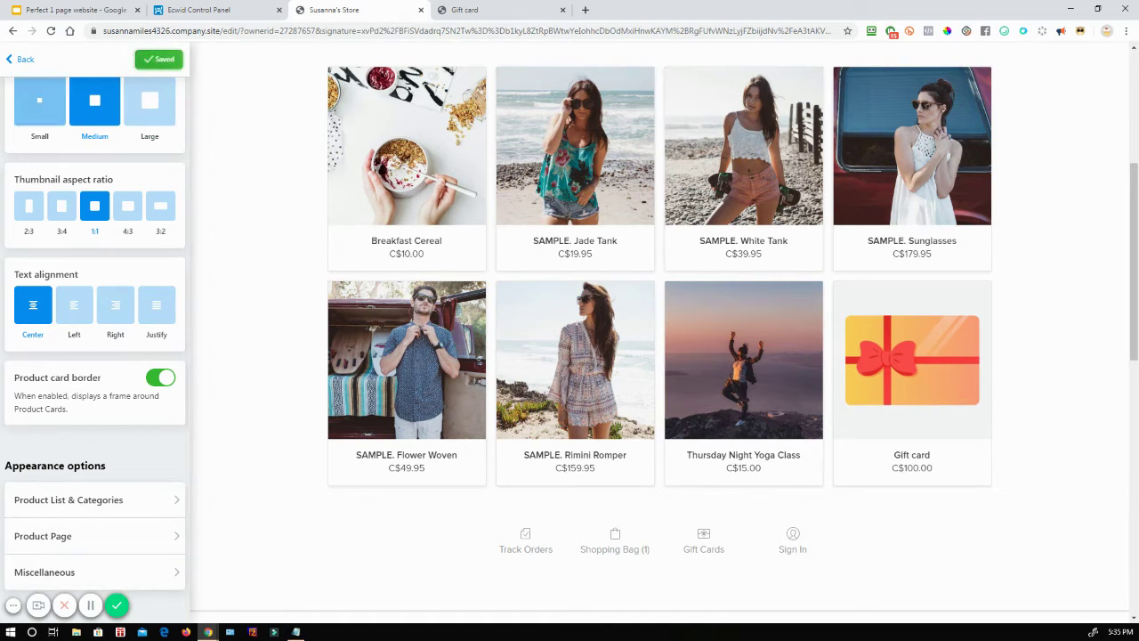
pyautogui.click(12, 64)
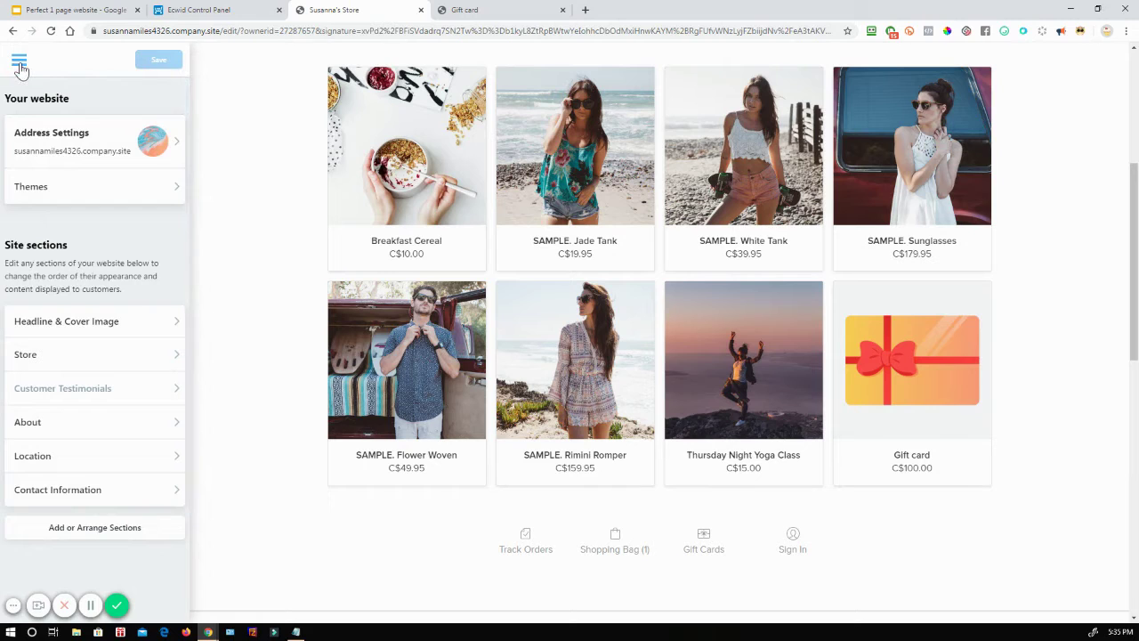
# Step: Use the editor menu to reach the dashboard, close the extra tabs, and show the 'Setup Checklist - Payment' slide
pyautogui.click(17, 64)
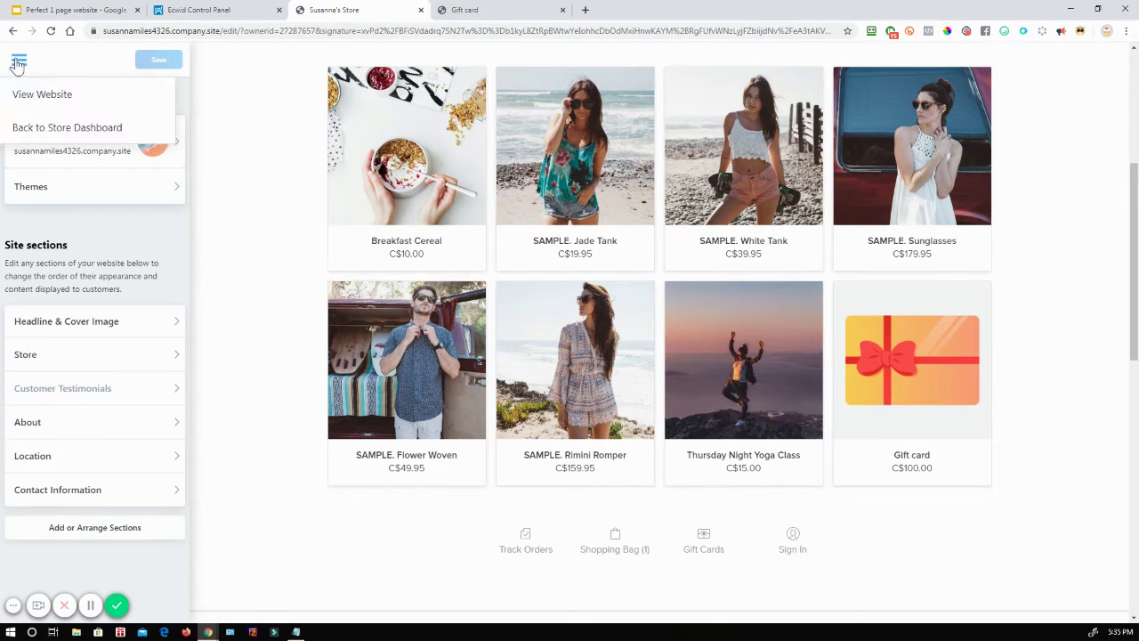
pyautogui.click(52, 129)
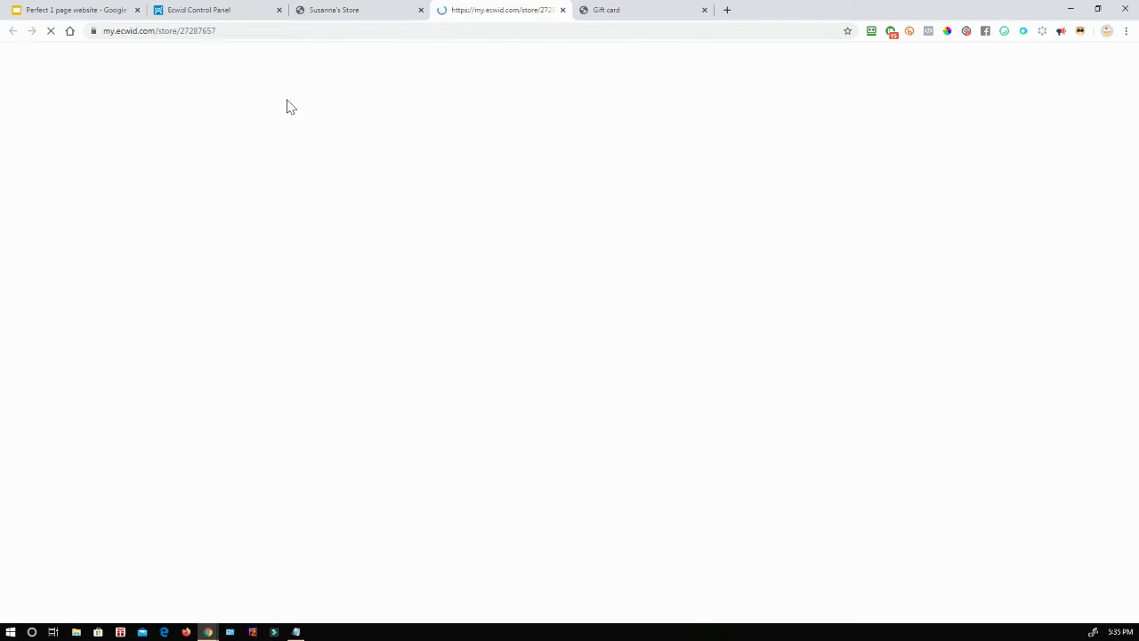
pyautogui.click(421, 10)
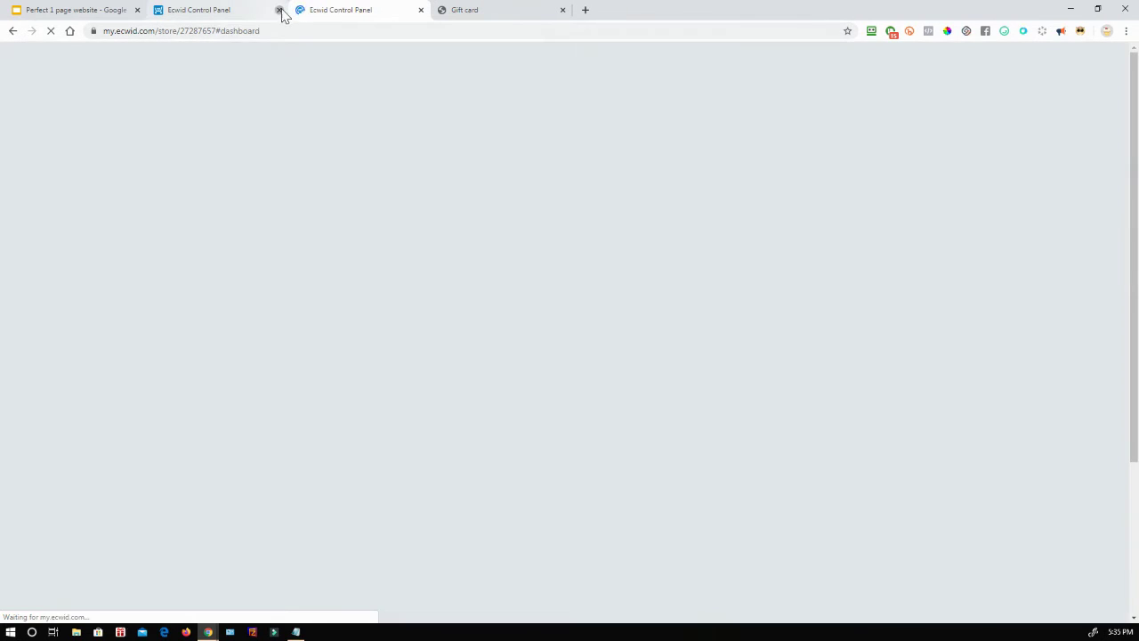
pyautogui.click(278, 9)
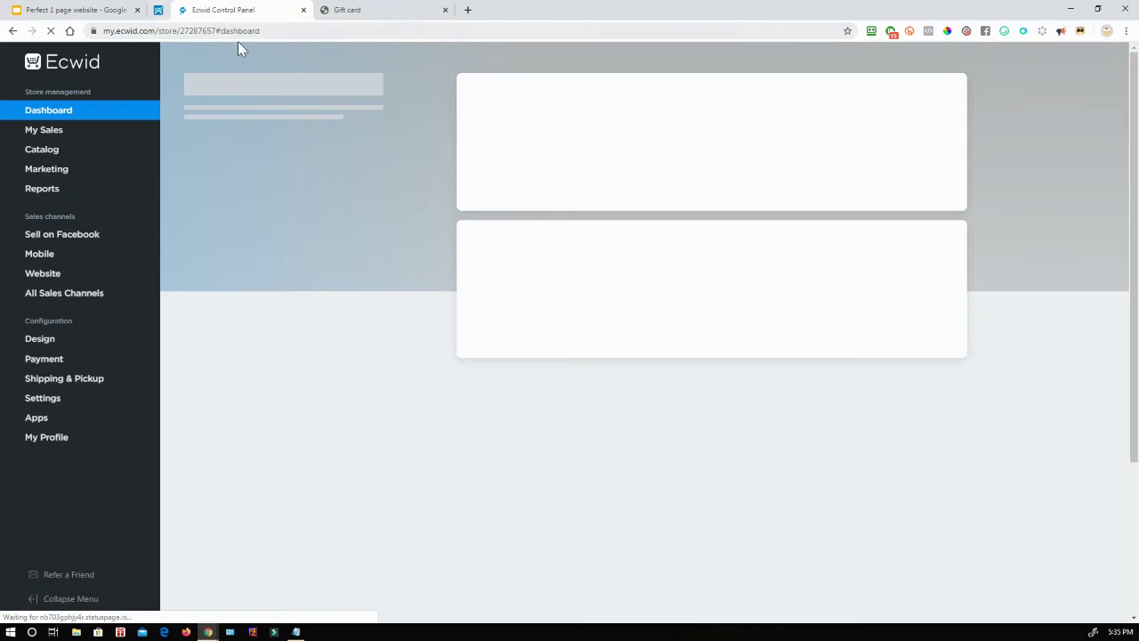
pyautogui.click(400, 8)
pyautogui.click(422, 8)
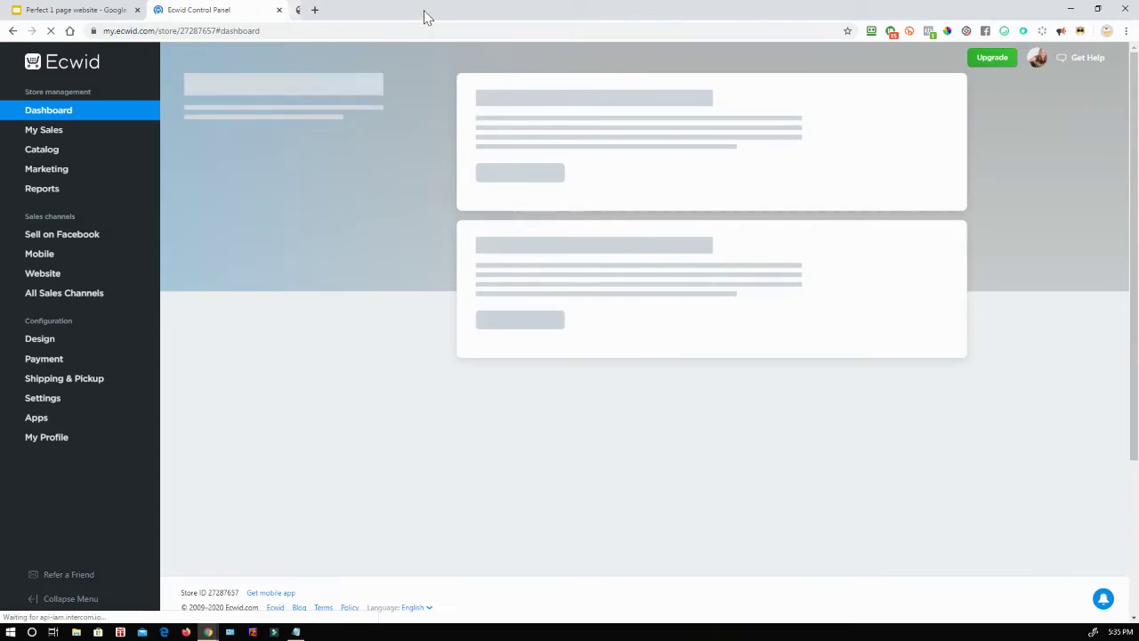
pyautogui.click(80, 10)
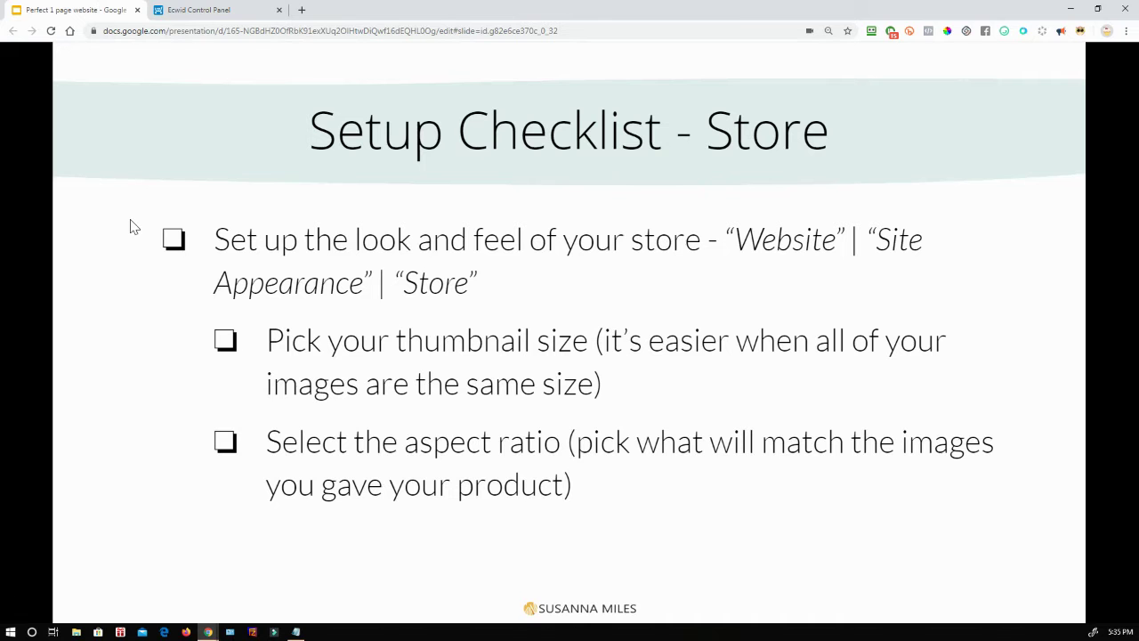
pyautogui.press('Right')
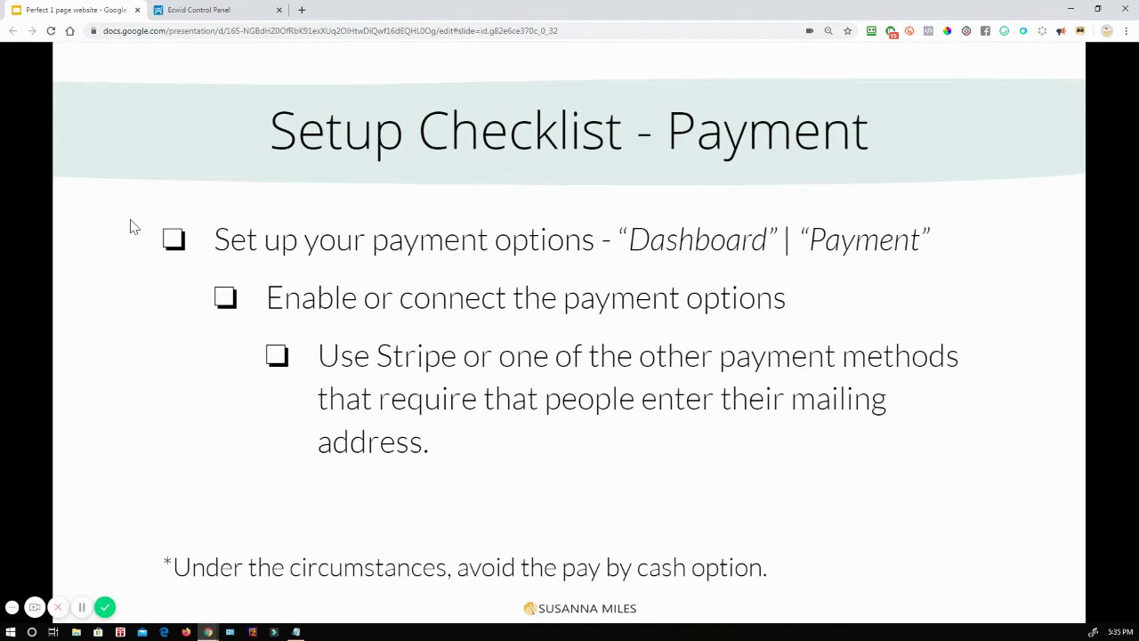
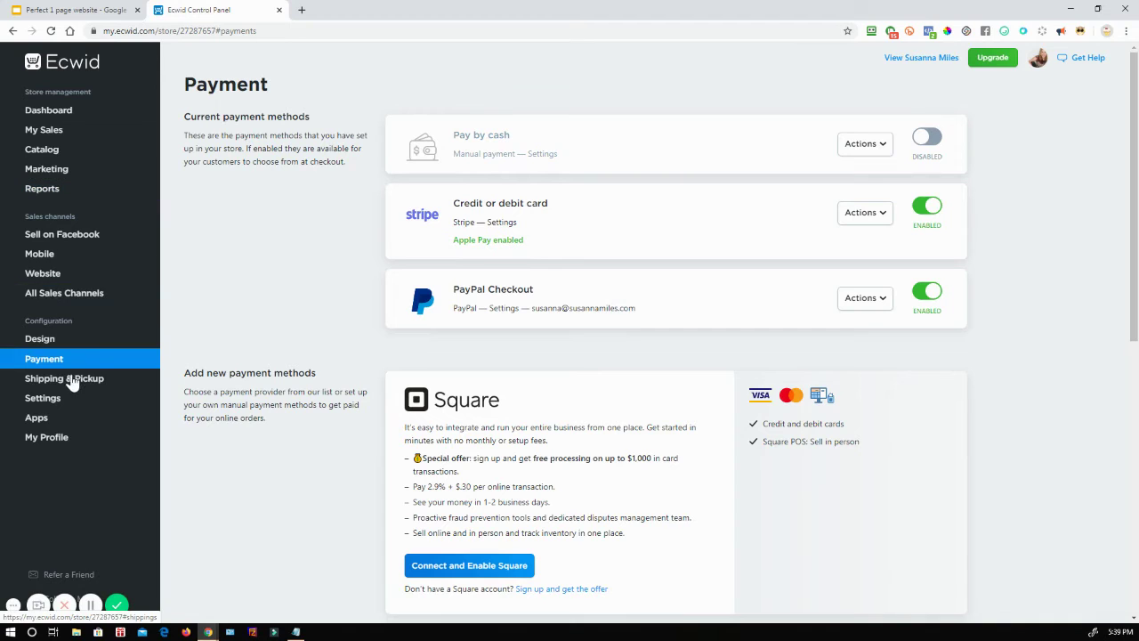
# Step: Confirm Stripe and PayPal Checkout are enabled and Pay by cash is disabled
pyautogui.moveTo(77, 384)
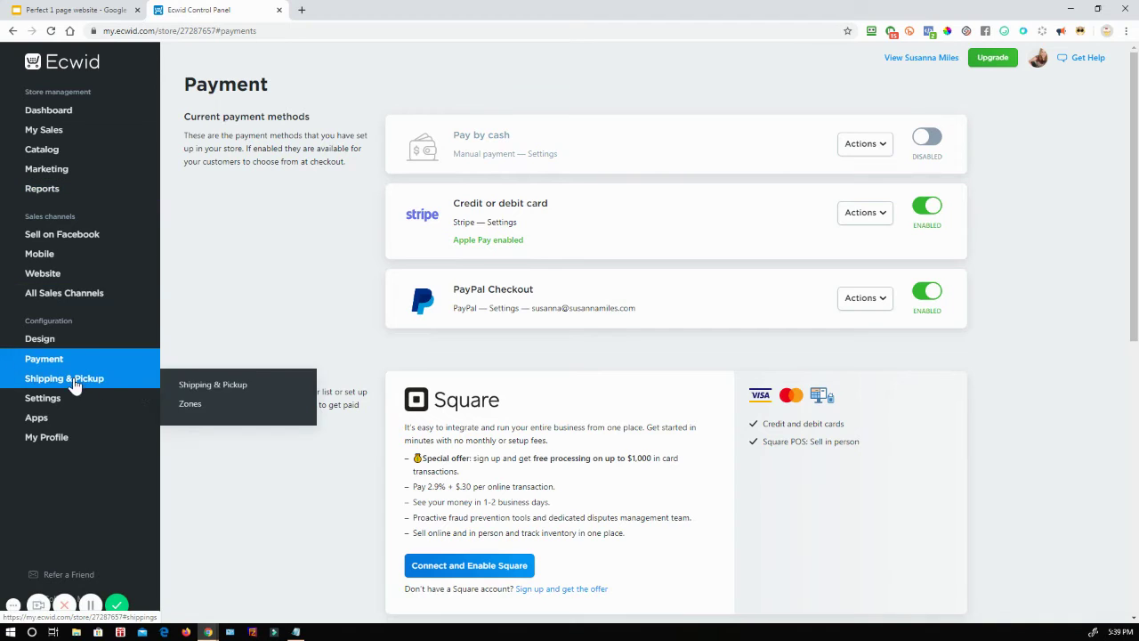
# Step: Open Shipping & Pickup settings and preview the In-store Pickup form without adding it
pyautogui.click(214, 384)
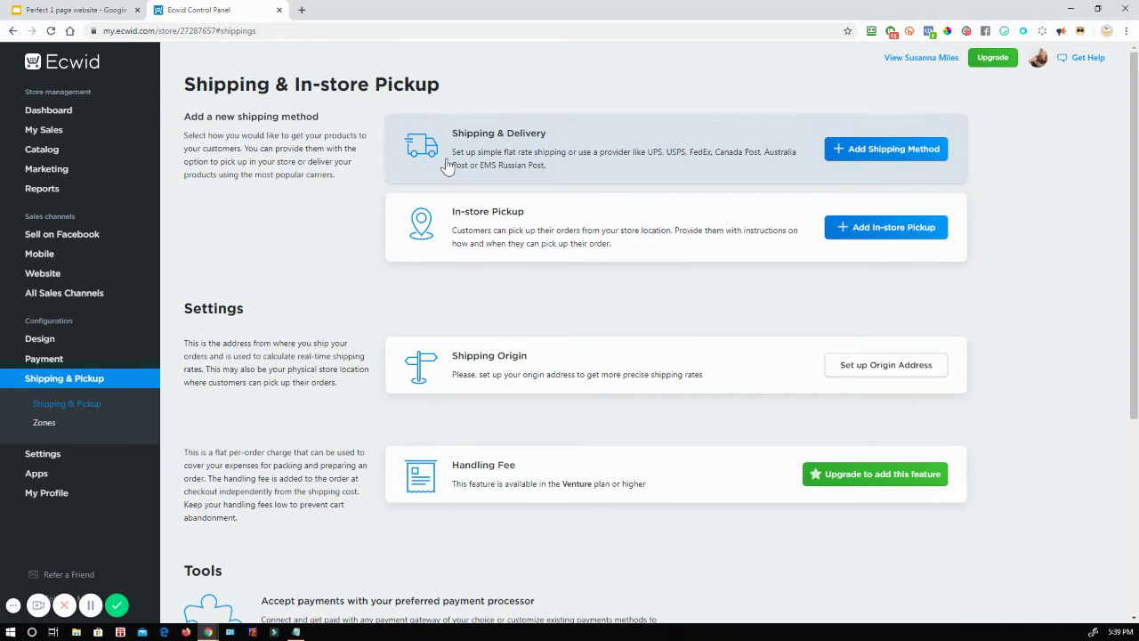
pyautogui.click(884, 230)
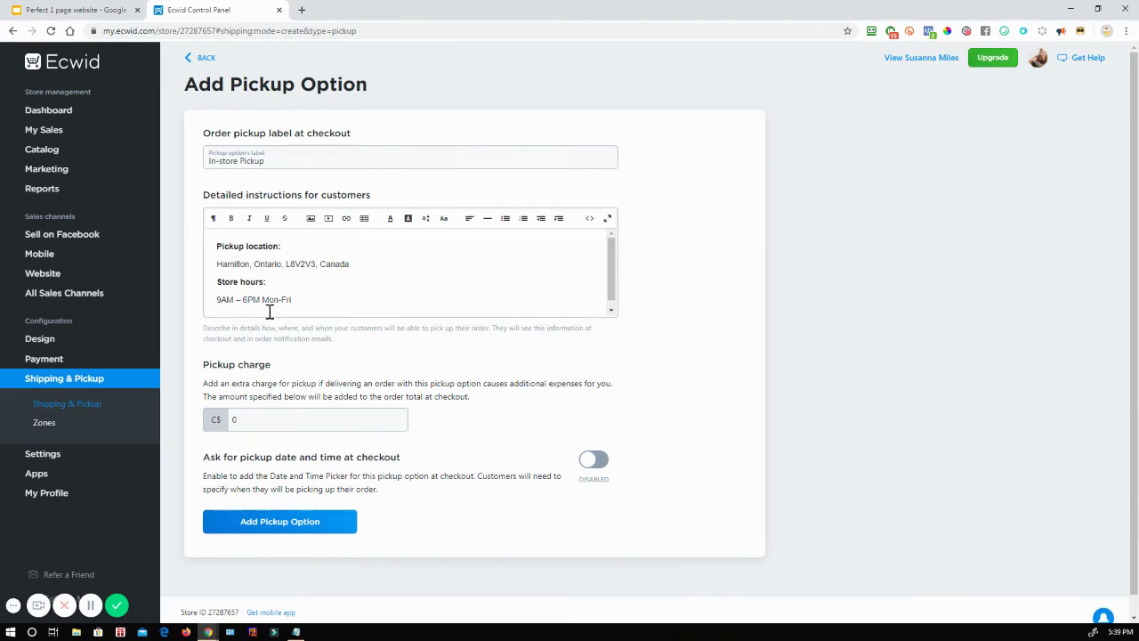
pyautogui.scroll(-1, 357, 313)
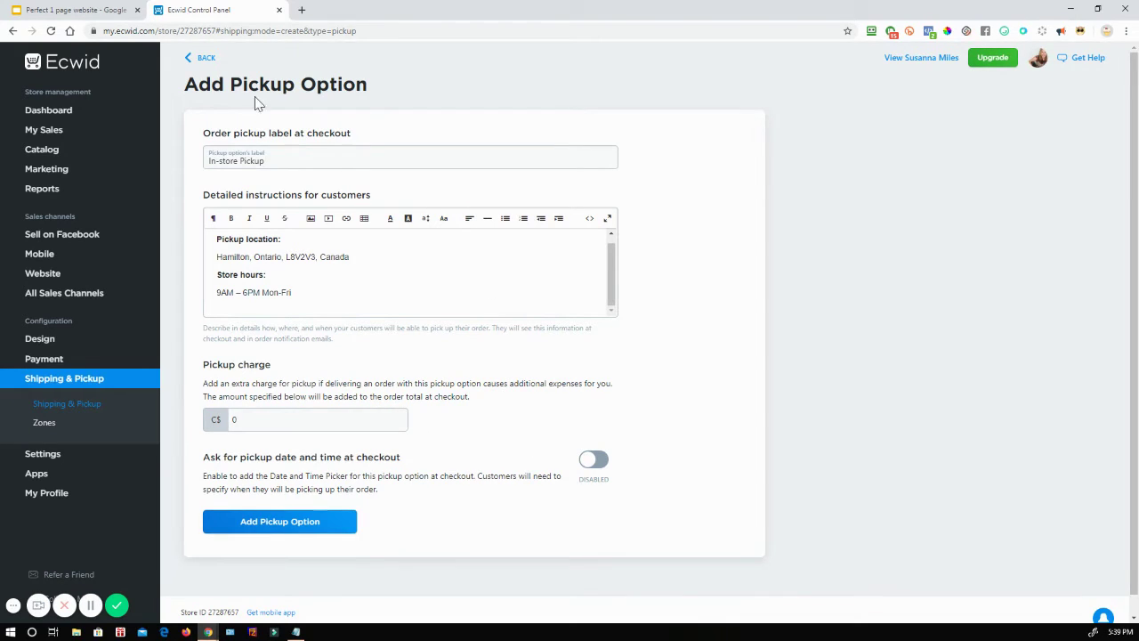
pyautogui.click(192, 59)
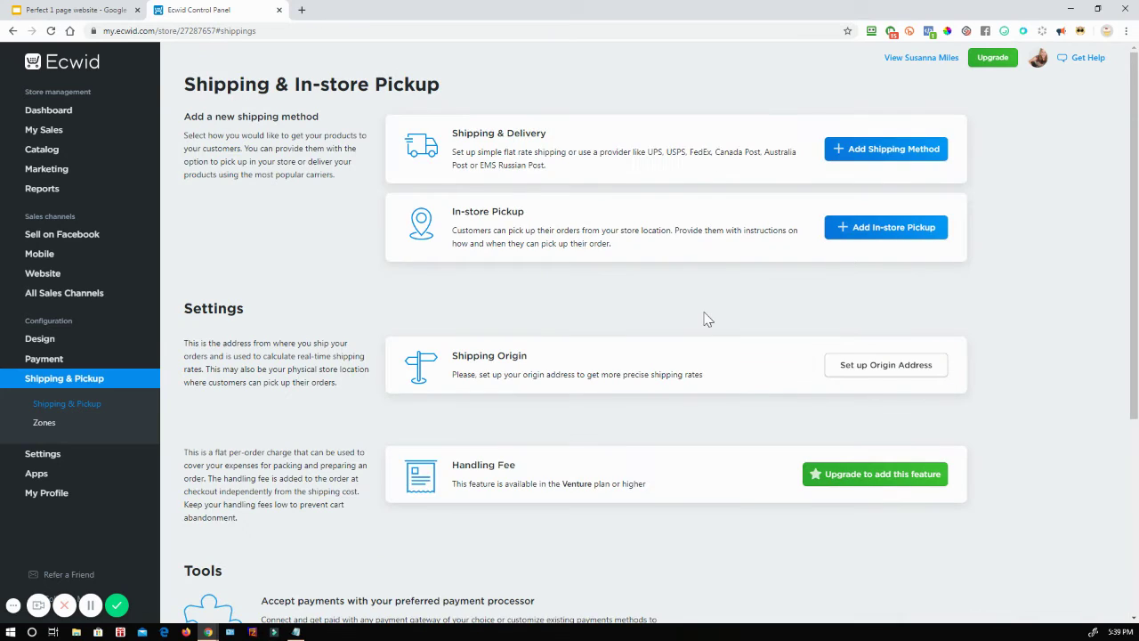
# Step: Start a new local delivery shipping method and look at the flat rate option
pyautogui.click(854, 152)
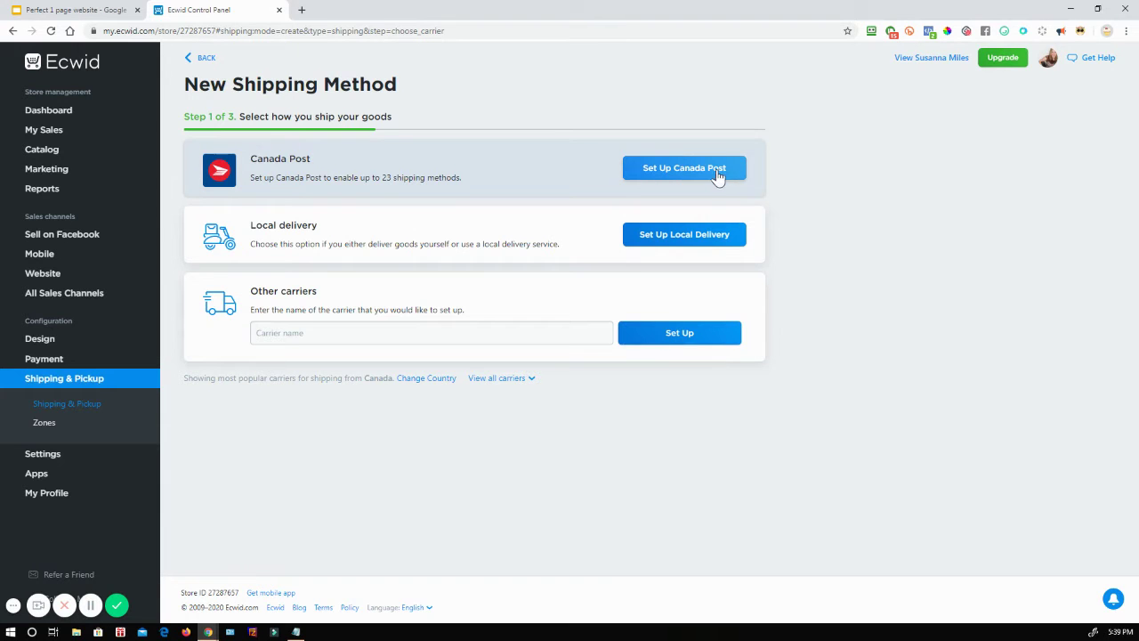
pyautogui.click(660, 251)
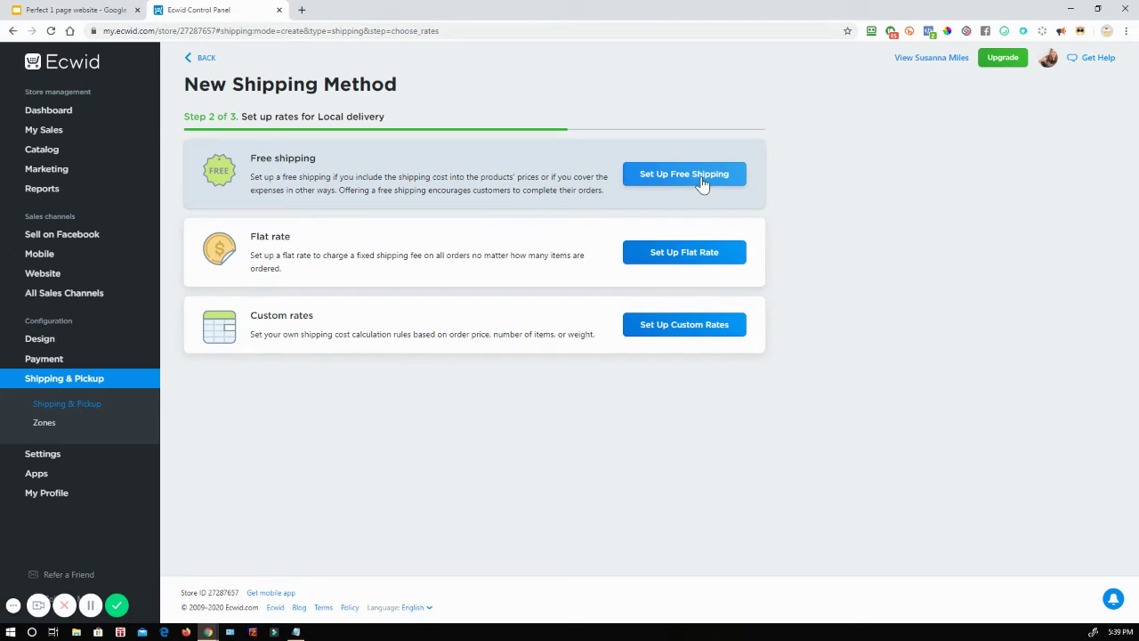
pyautogui.click(659, 256)
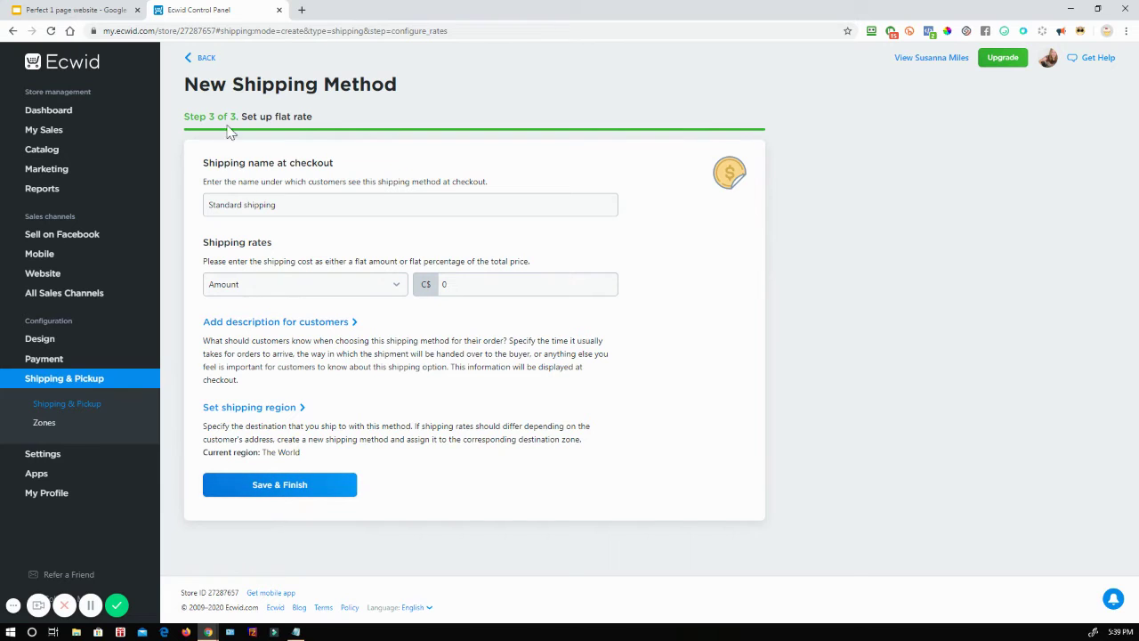
pyautogui.click(189, 62)
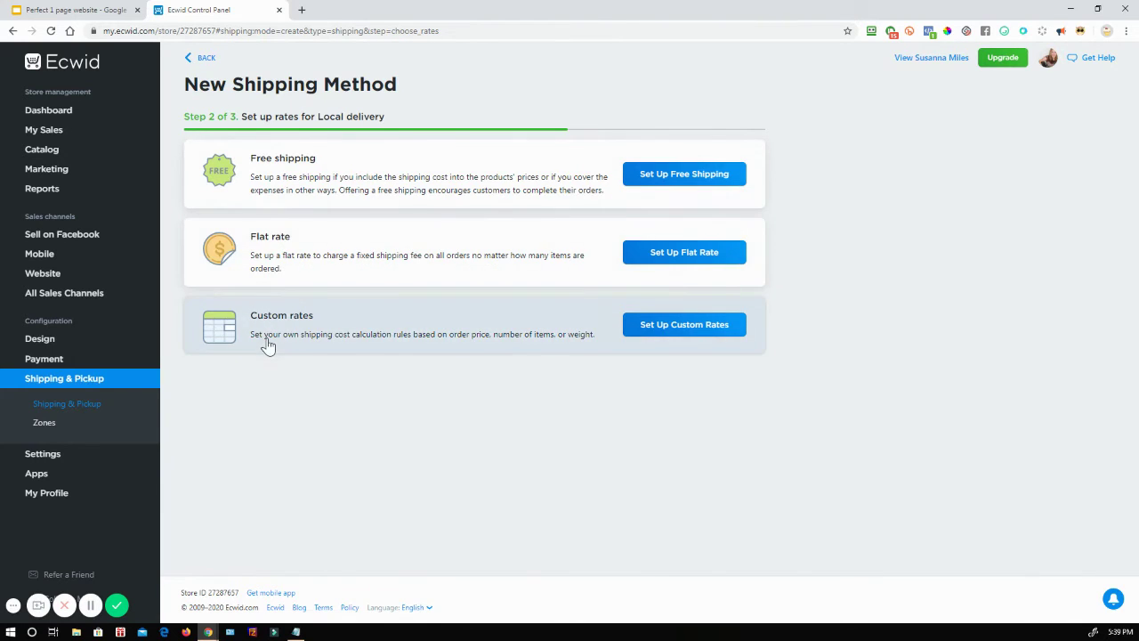
# Step: Choose free shipping for local delivery and keep its shipping region as The World
pyautogui.click(699, 178)
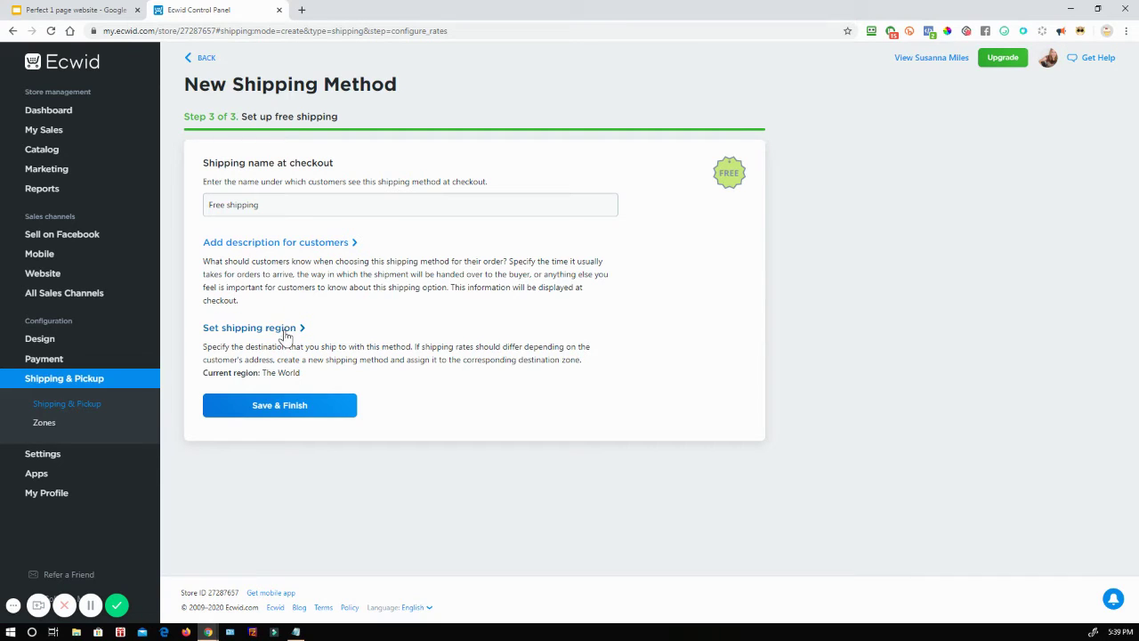
pyautogui.click(285, 329)
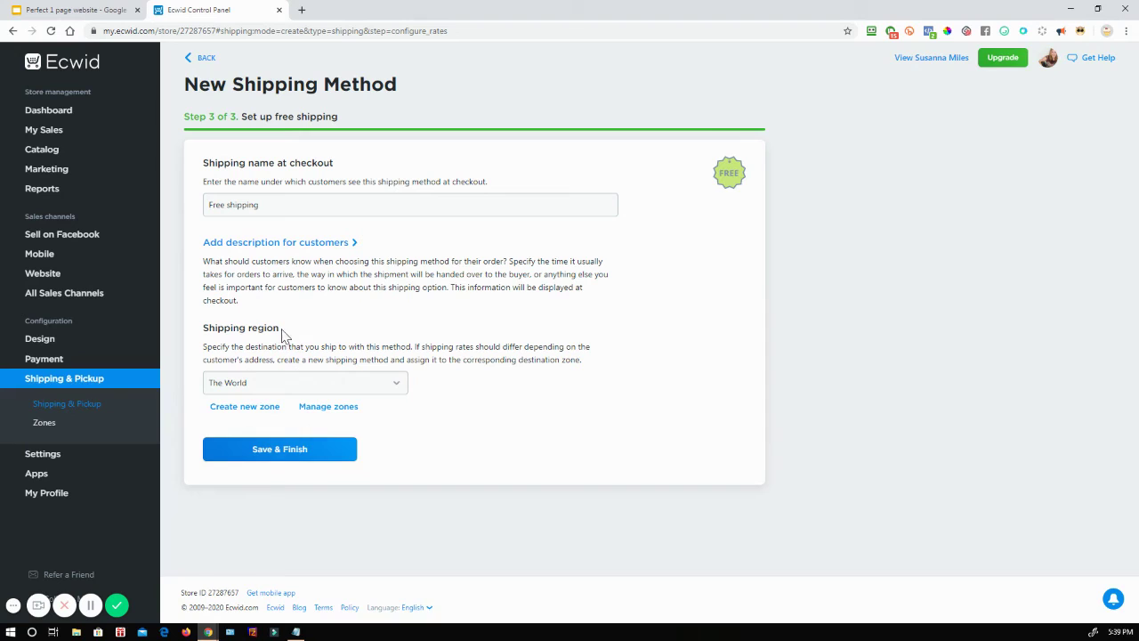
pyautogui.click(273, 384)
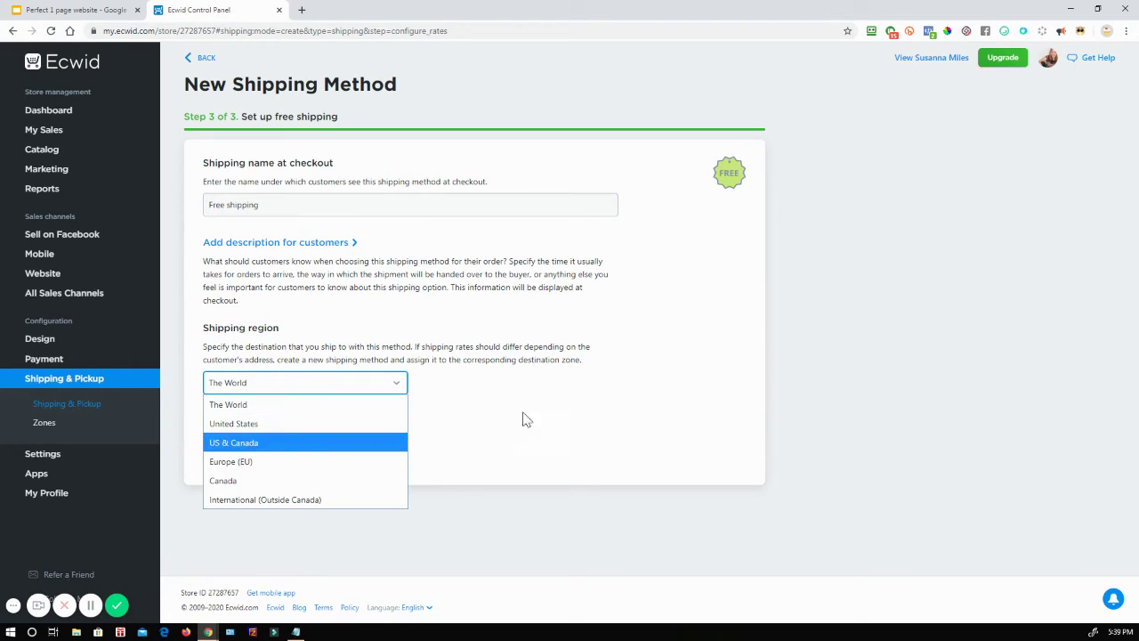
pyautogui.click(571, 400)
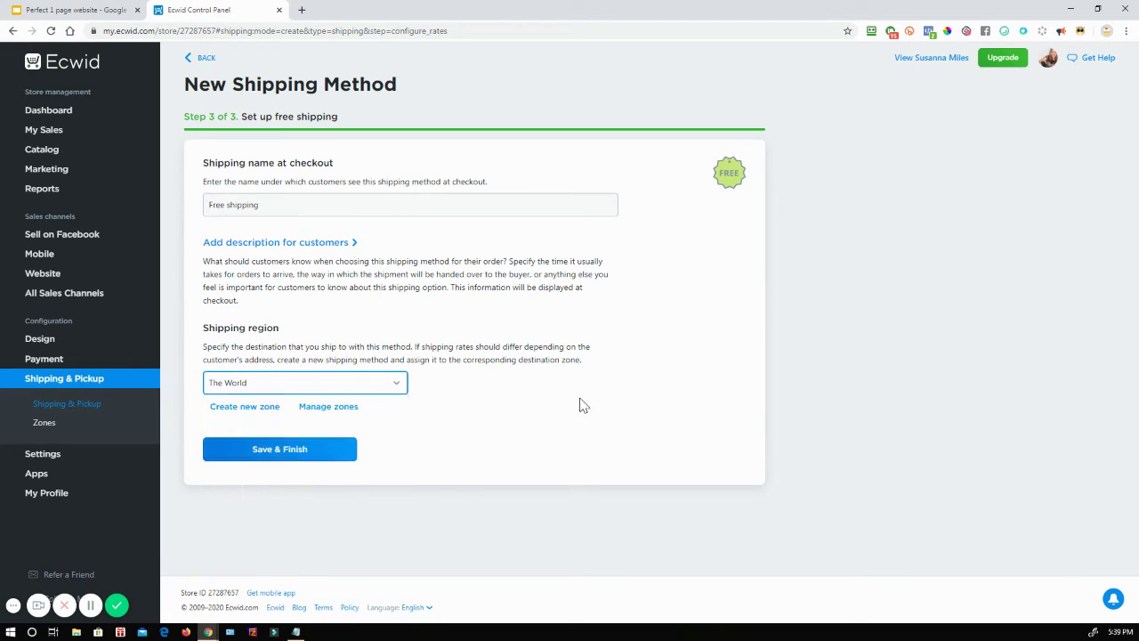
# Step: Inspect the United States zone's example postal codes on the Destination Zones page
pyautogui.click(46, 425)
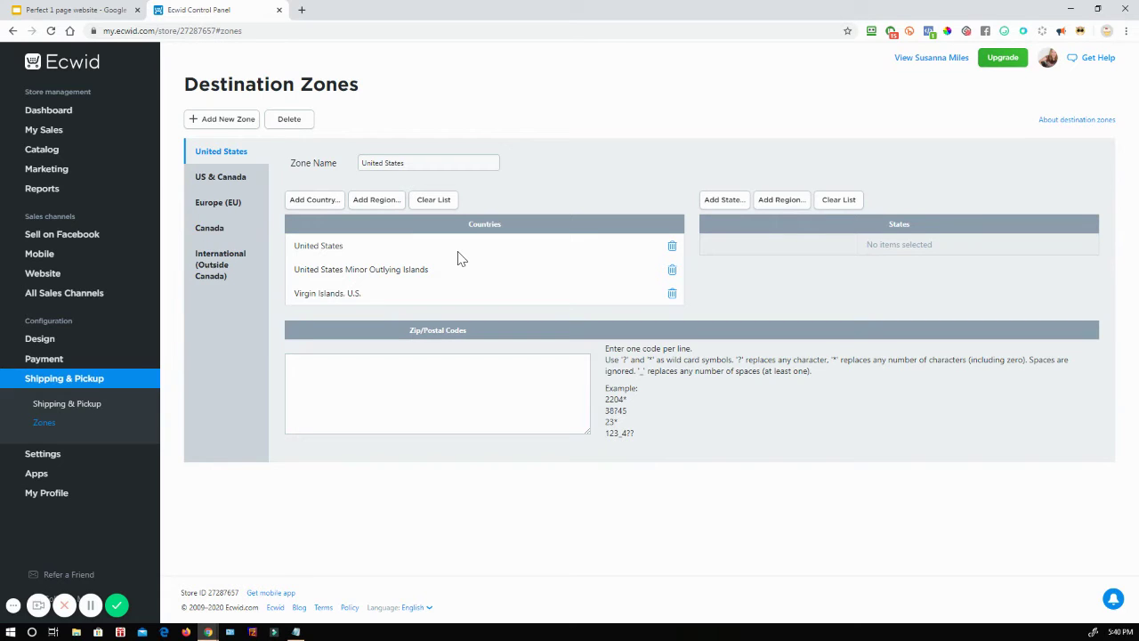
pyautogui.click(348, 372)
pyautogui.moveTo(606, 398); pyautogui.dragTo(632, 435)
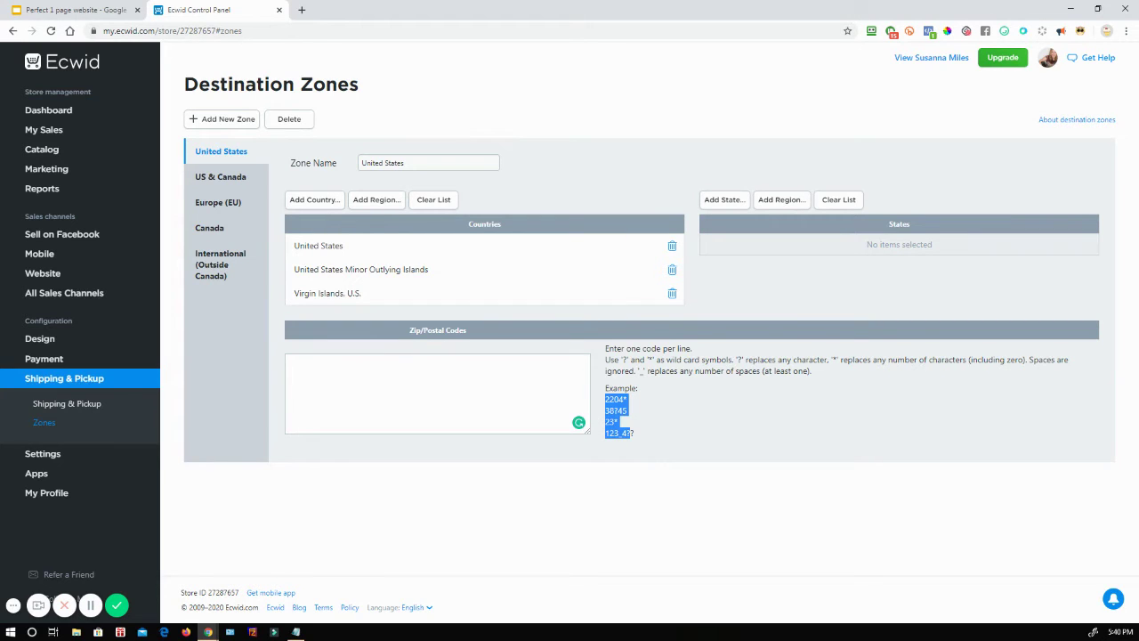
pyautogui.click(89, 10)
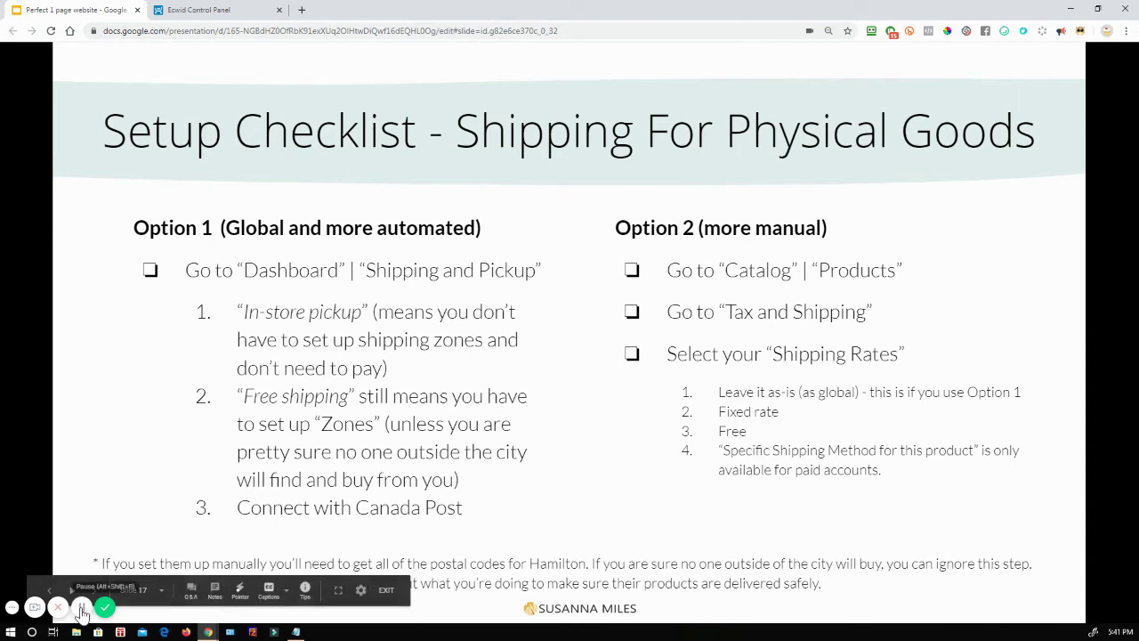
# Step: Present the shipping checklist slide comparing the automated Option 1 with manual Option 2
pyautogui.click(89, 608)
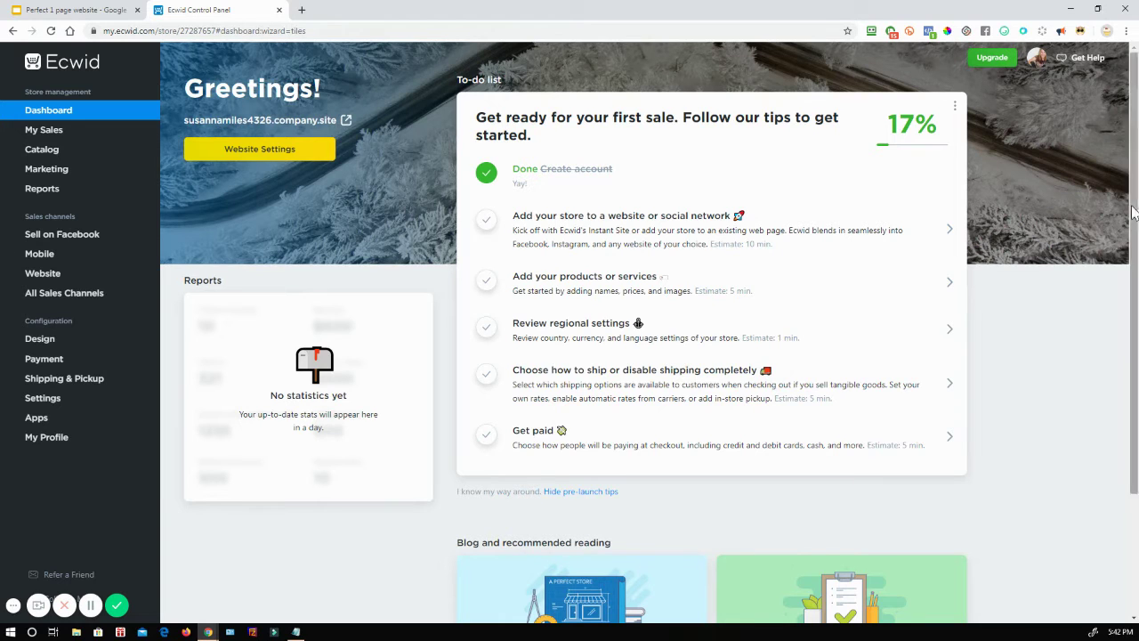
# Step: Open SAMPLE. Flower Woven from Catalog > Products and view its Tax and Shipping tab
pyautogui.moveTo(37, 140)
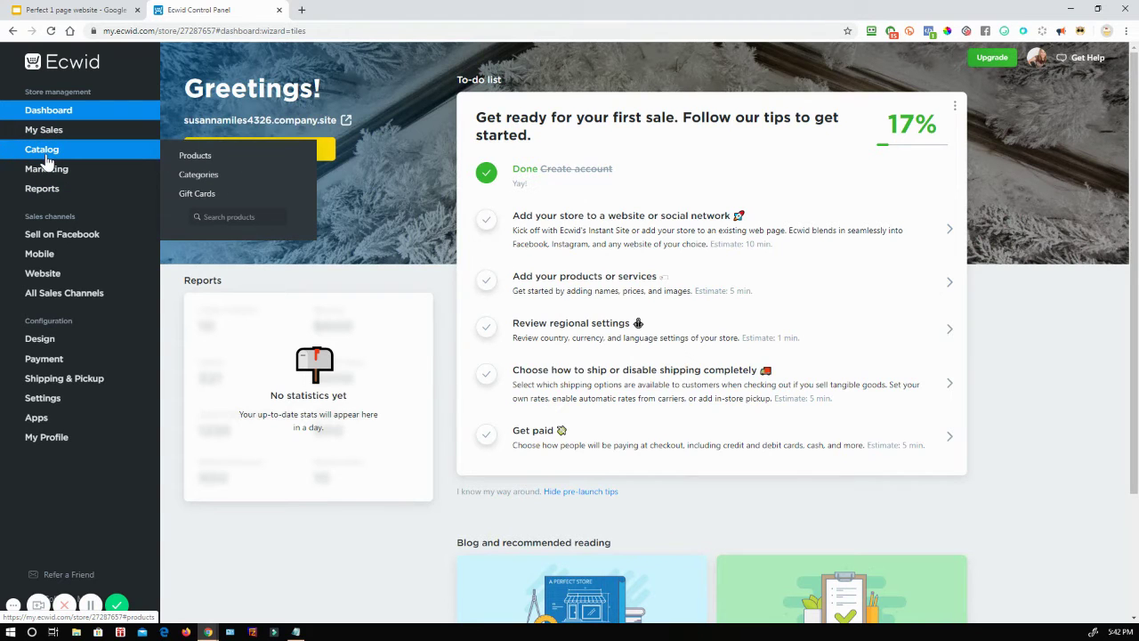
pyautogui.click(197, 158)
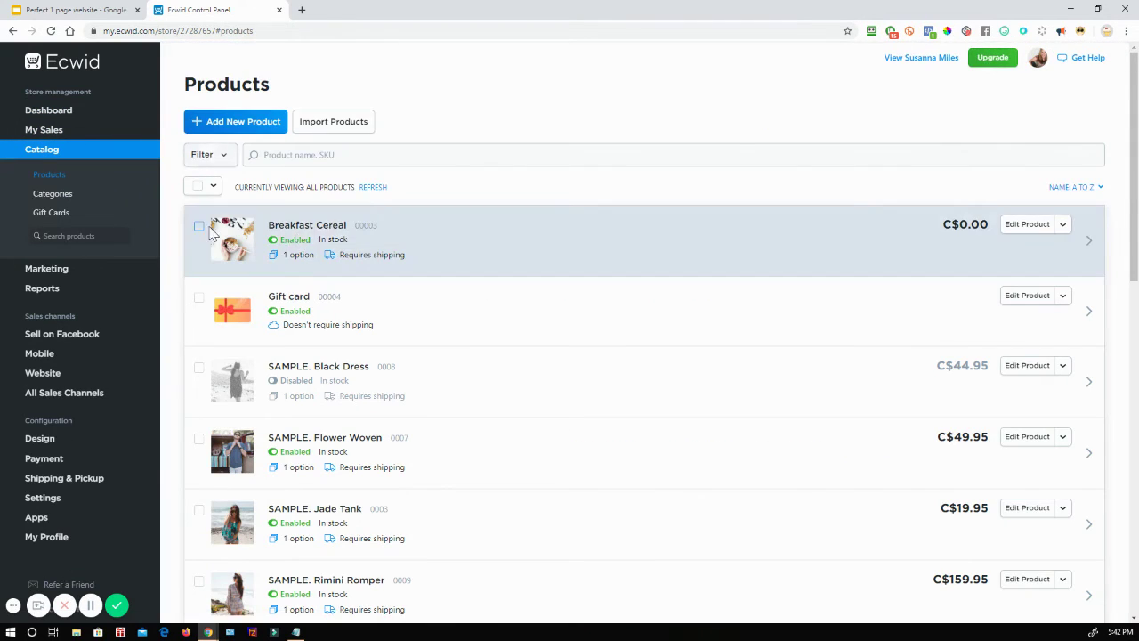
pyautogui.click(345, 442)
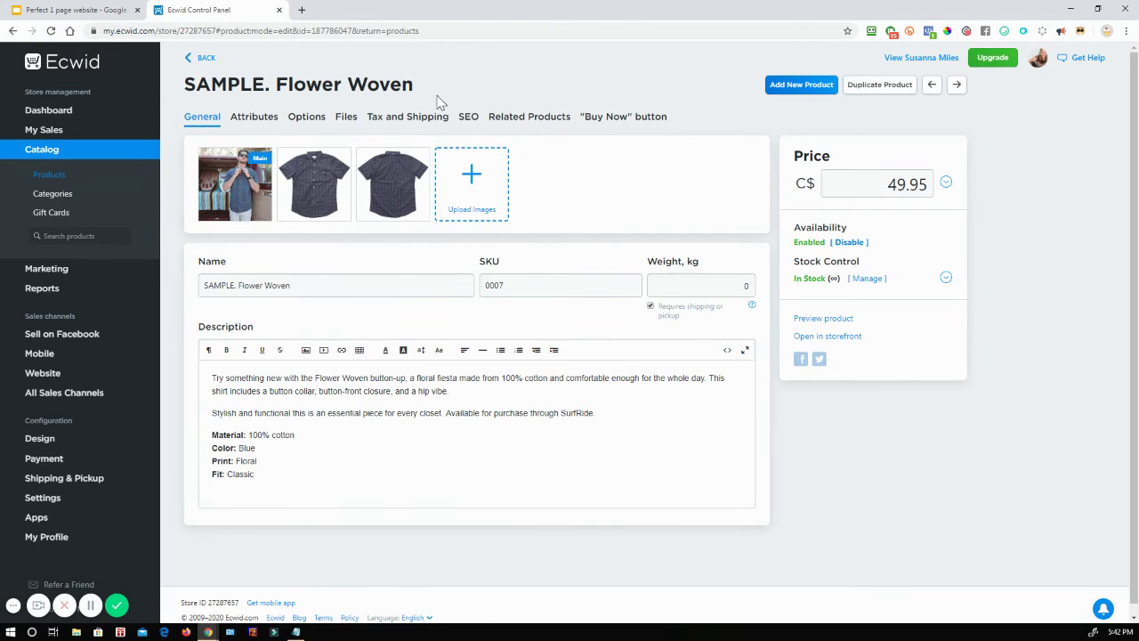
pyautogui.click(403, 117)
pyautogui.scroll(-1, 479, 467)
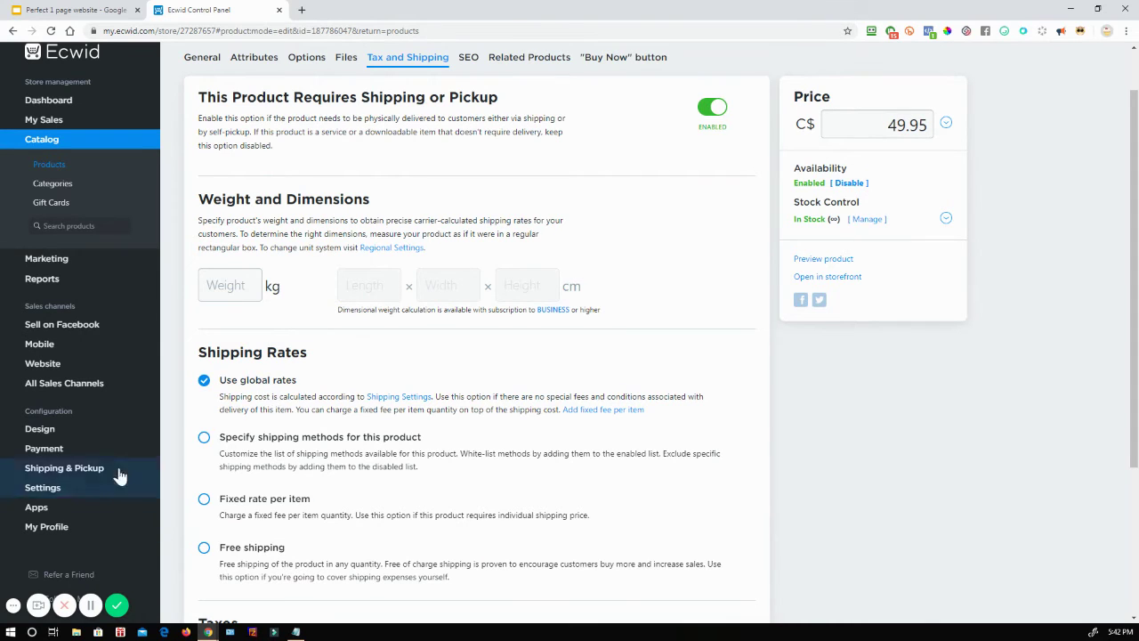
pyautogui.moveTo(67, 476)
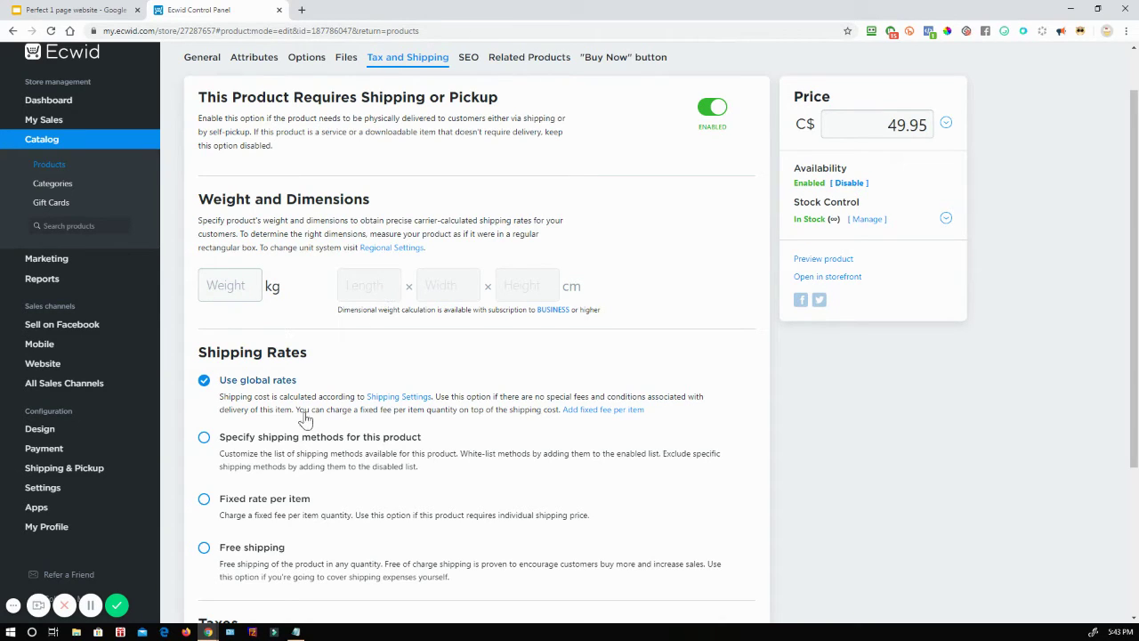
# Step: Try the per-product shipping options and settle on Free shipping for SAMPLE. Flower Woven
pyautogui.click(204, 438)
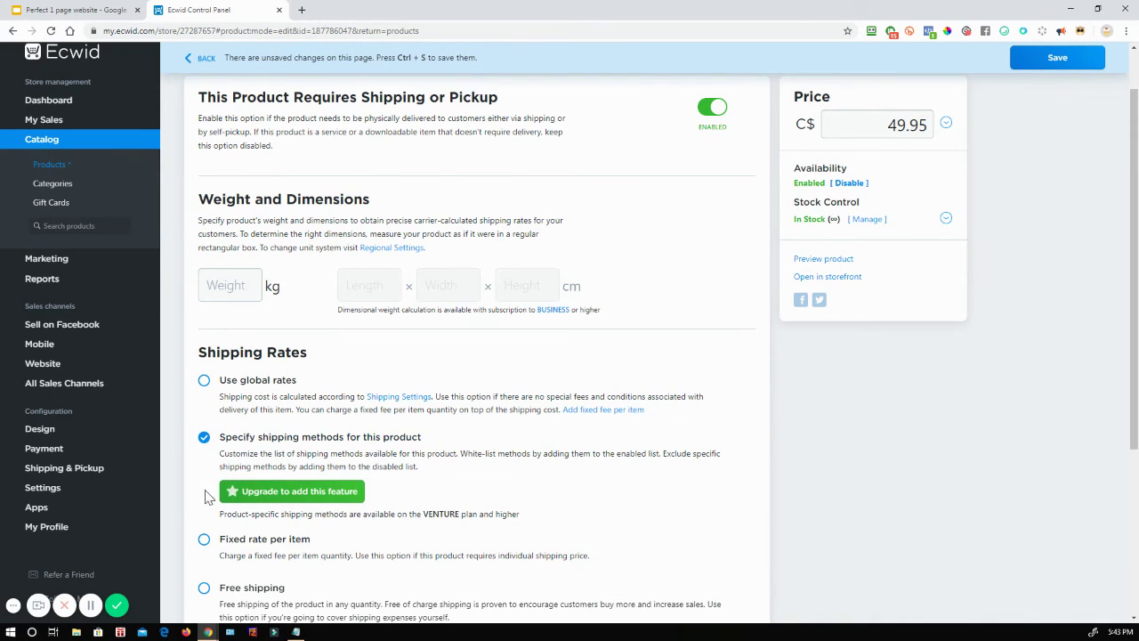
pyautogui.scroll(-2, 204, 493)
pyautogui.click(203, 424)
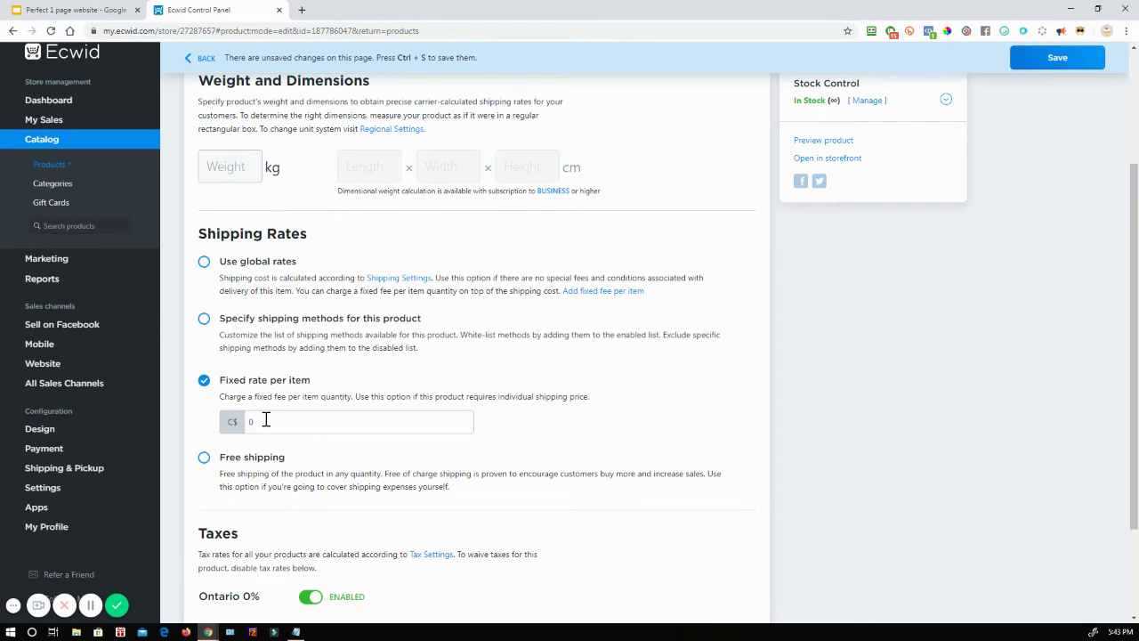
pyautogui.click(204, 458)
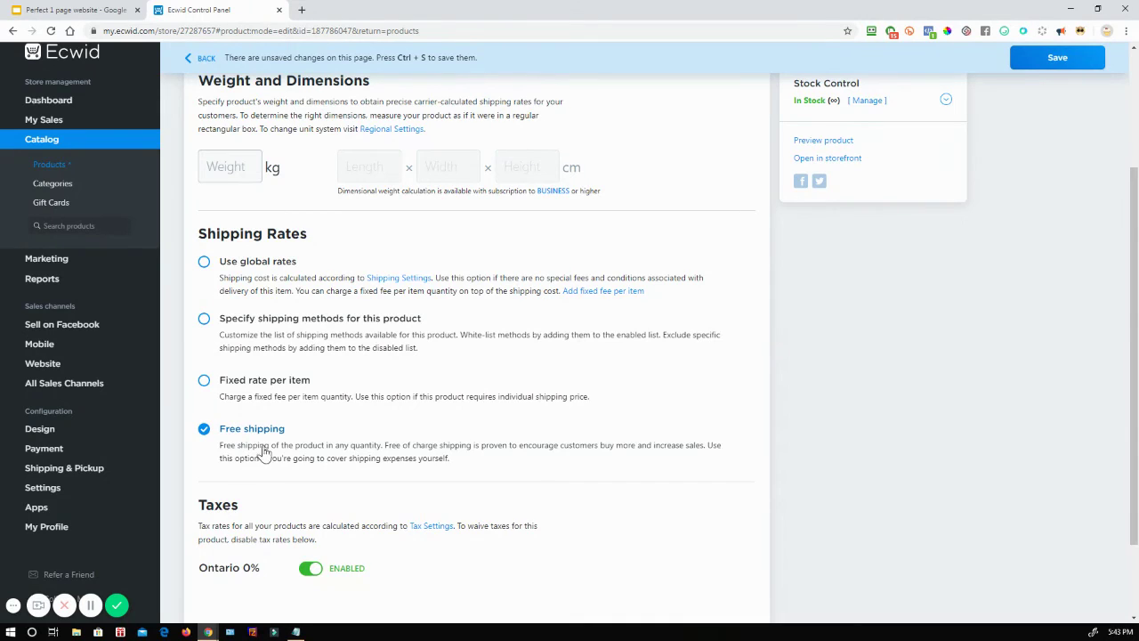
pyautogui.scroll(2, 445, 454)
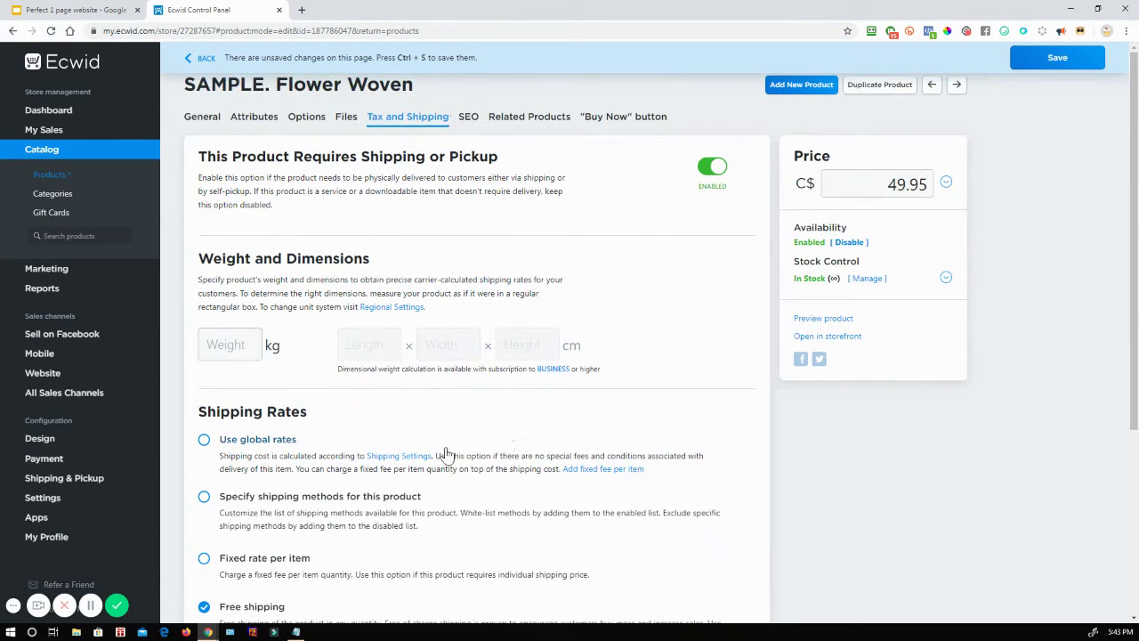
# Step: Change the product price from 49.95 to 59.95 and save the product
pyautogui.click(883, 184)
pyautogui.moveTo(884, 184); pyautogui.dragTo(943, 183)
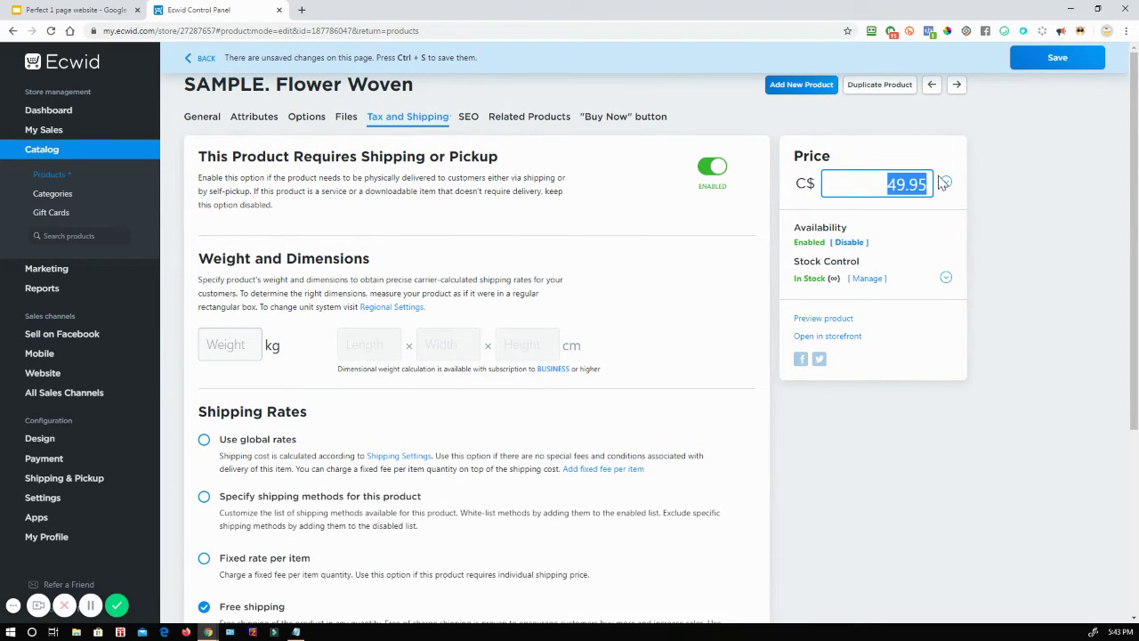
pyautogui.click(890, 185)
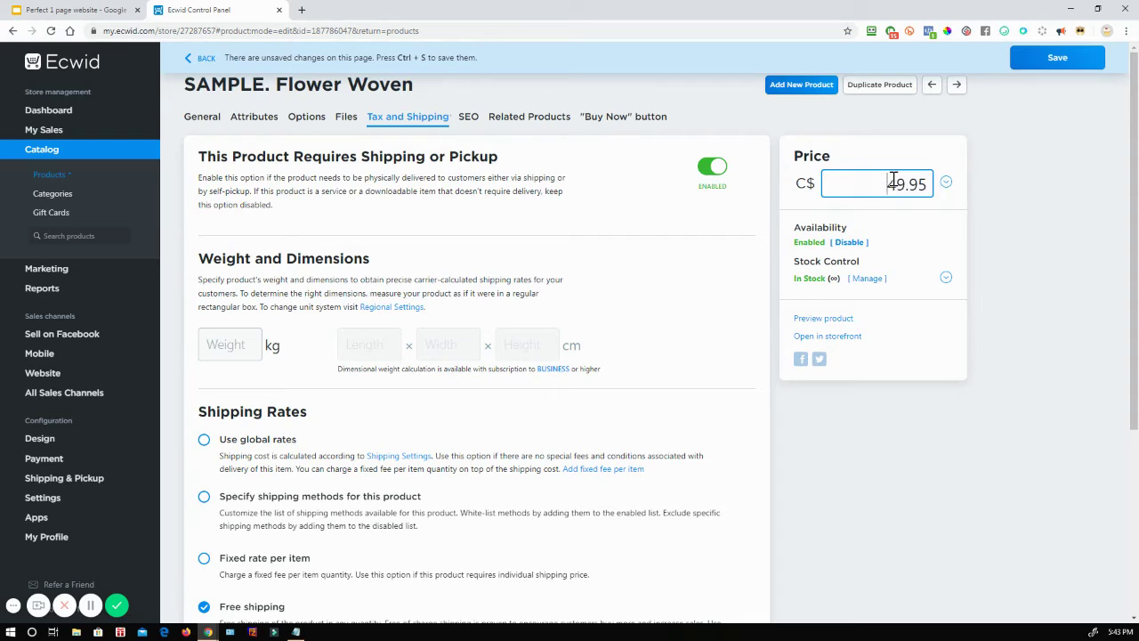
pyautogui.moveTo(889, 185); pyautogui.dragTo(896, 194)
pyautogui.write('5')
pyautogui.click(1046, 66)
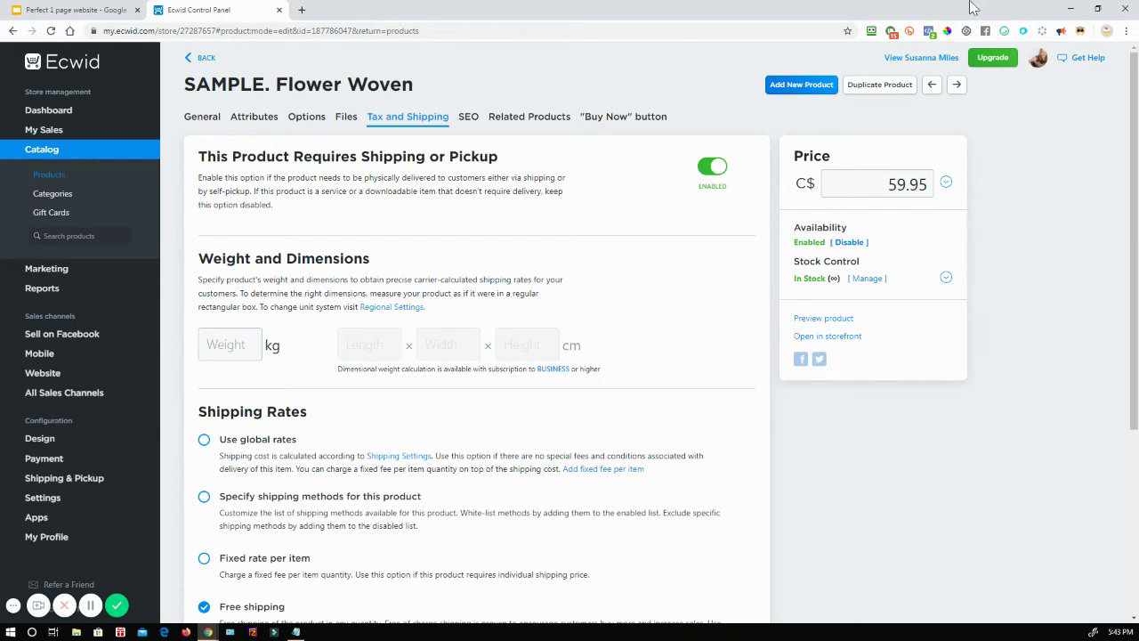
pyautogui.click(107, 12)
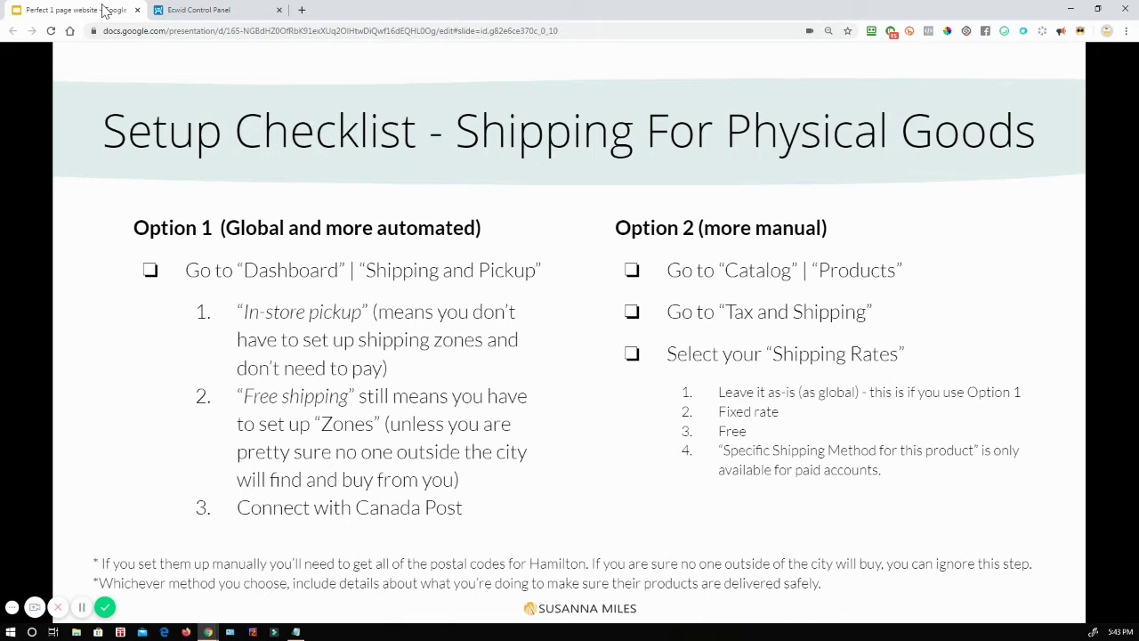
# Step: Advance to the 'Setup Checklist - Website Address' slide and bring up the Ecwid Dashboard
pyautogui.click(300, 418)
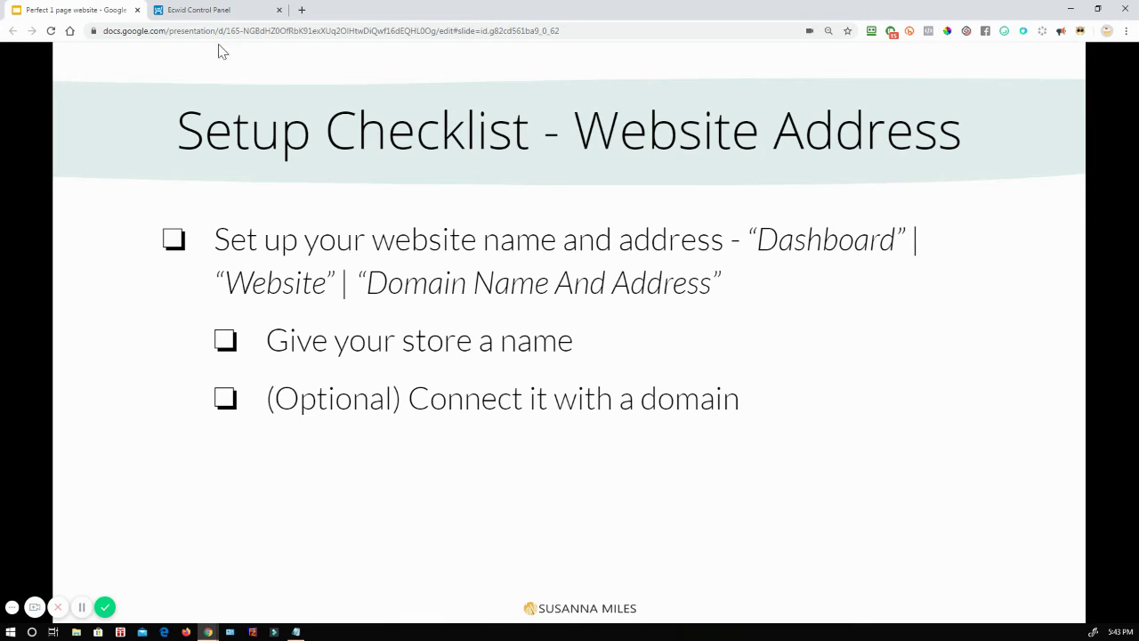
pyautogui.click(218, 10)
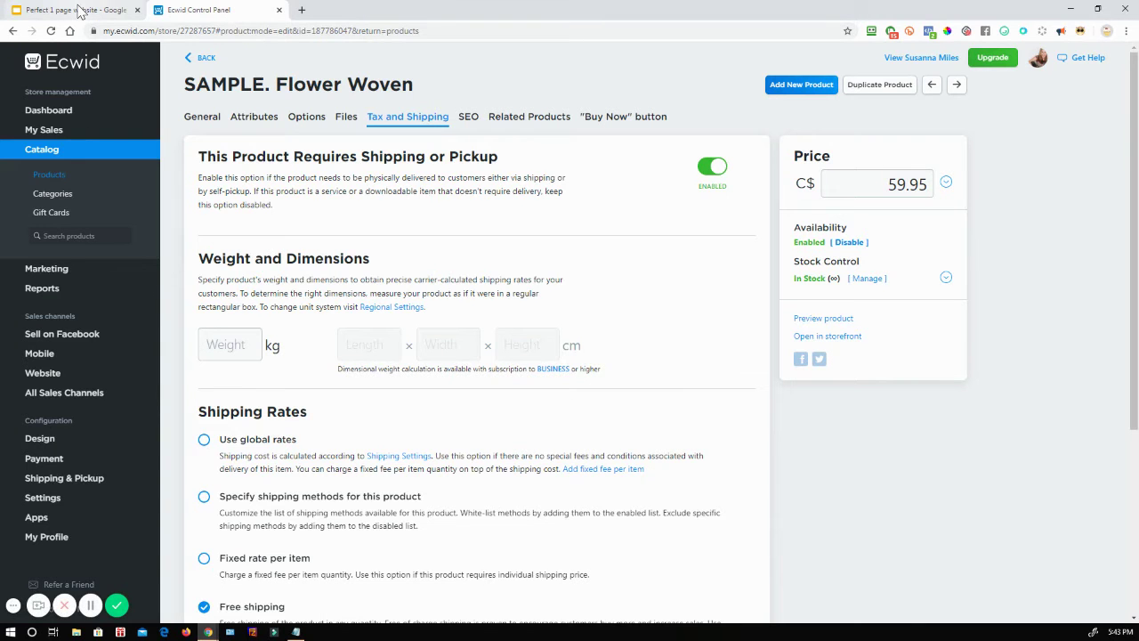
pyautogui.click(46, 109)
pyautogui.click(84, 8)
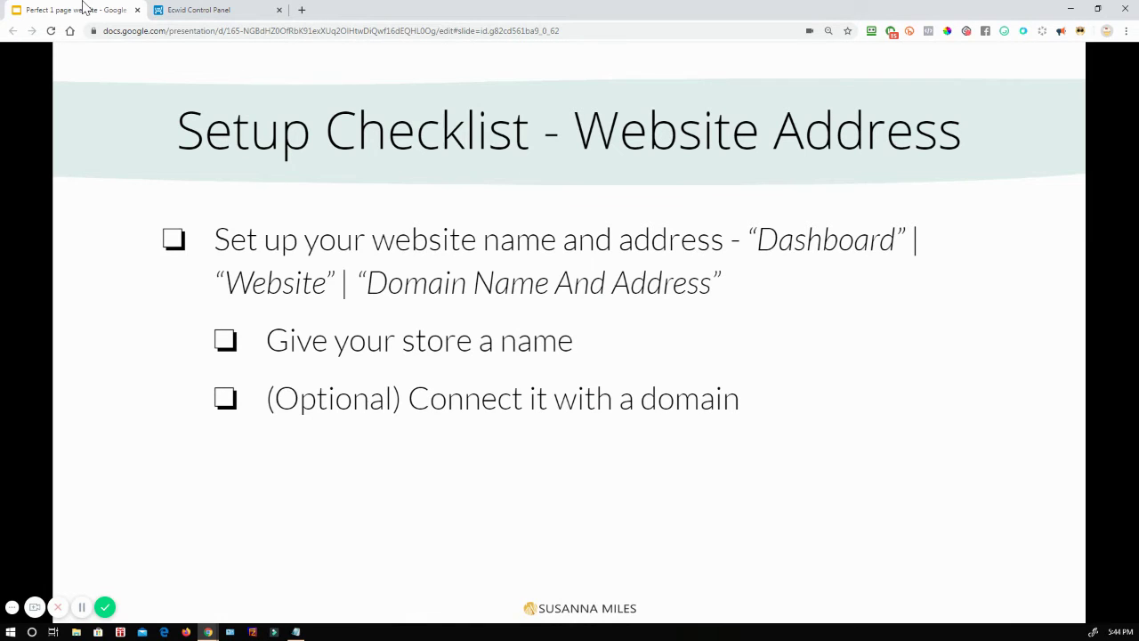
pyautogui.click(213, 11)
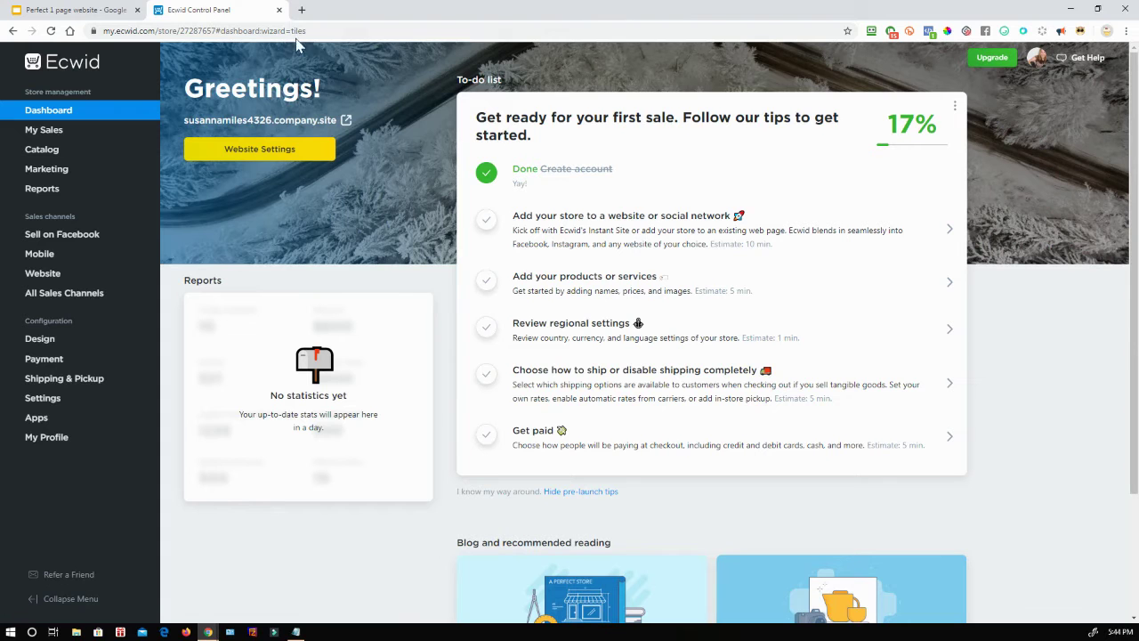
# Step: Preview the storefront, open the site editor, then go to the Your website page
pyautogui.click(307, 124)
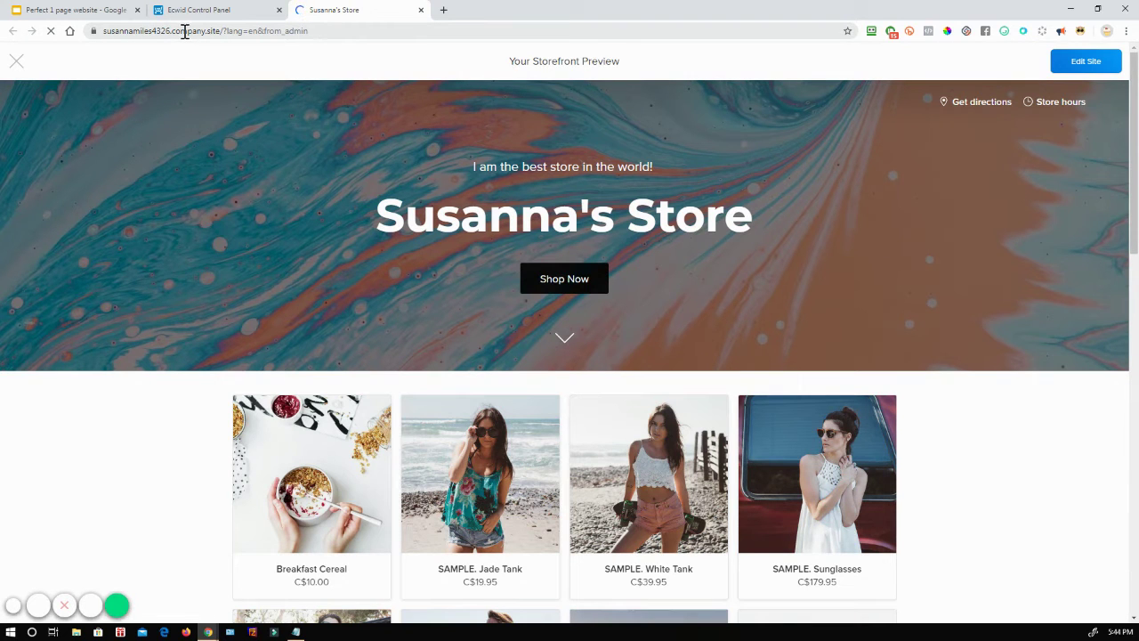
pyautogui.click(228, 12)
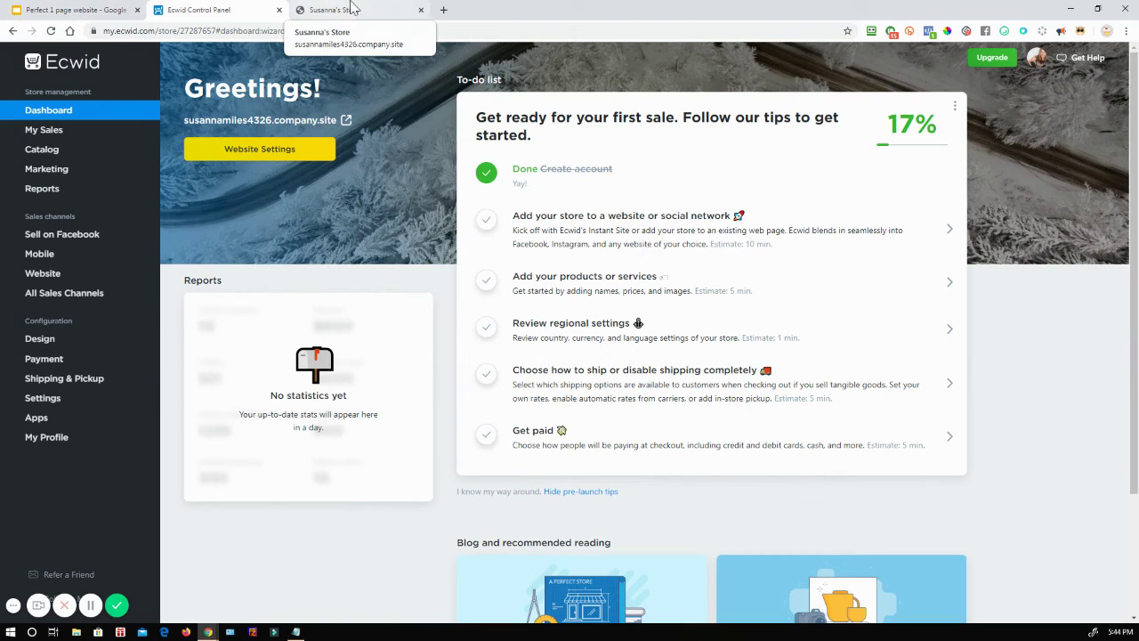
pyautogui.click(267, 154)
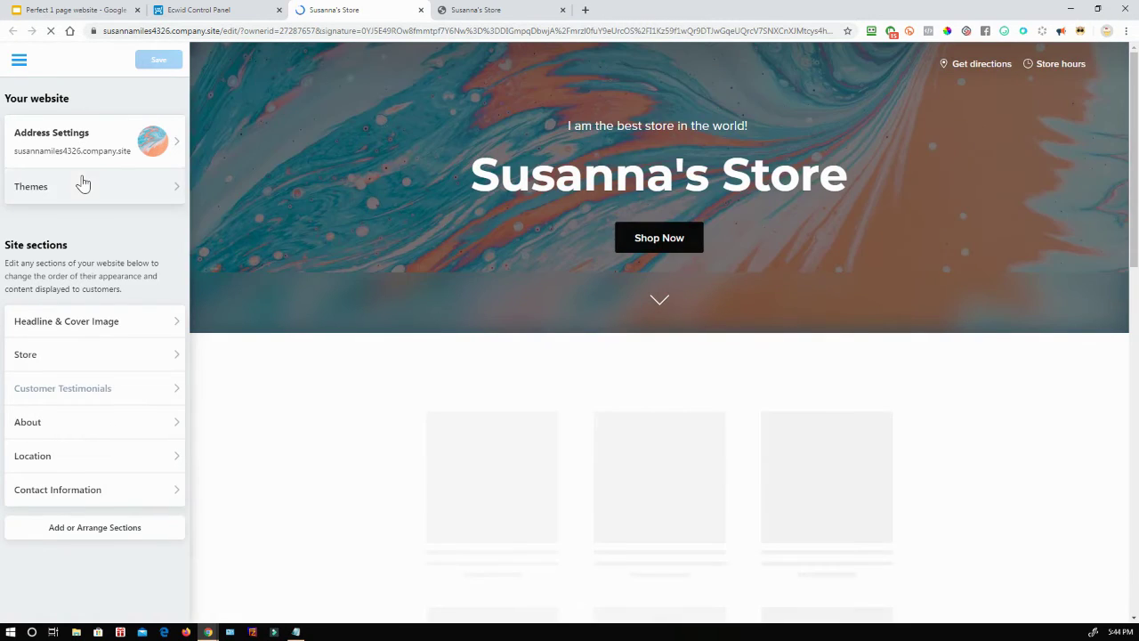
pyautogui.click(89, 9)
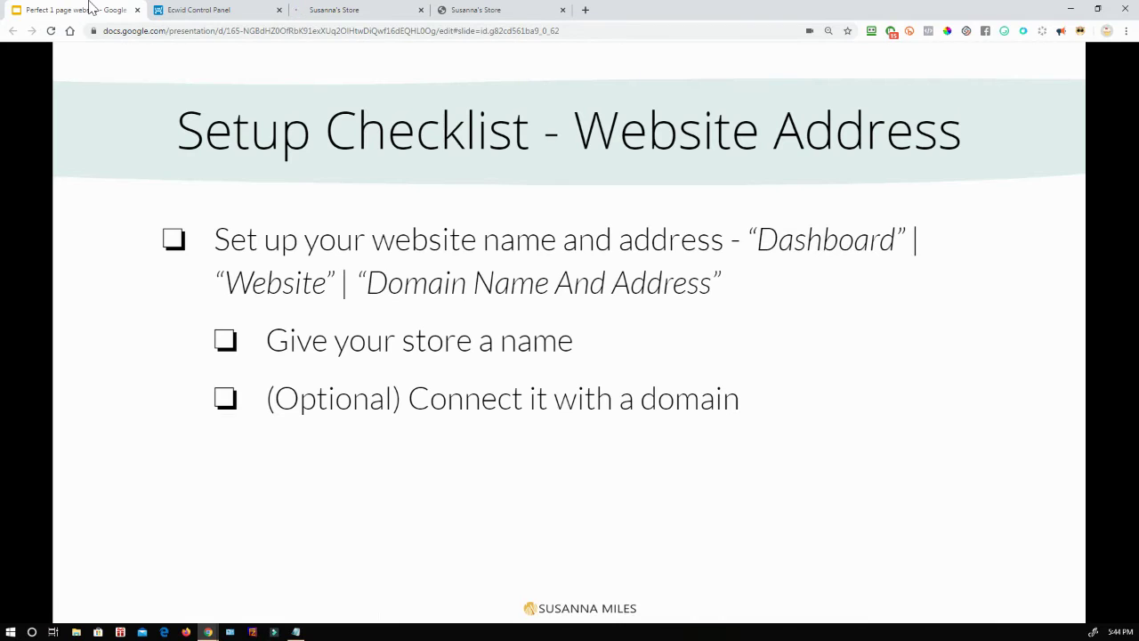
pyautogui.click(243, 9)
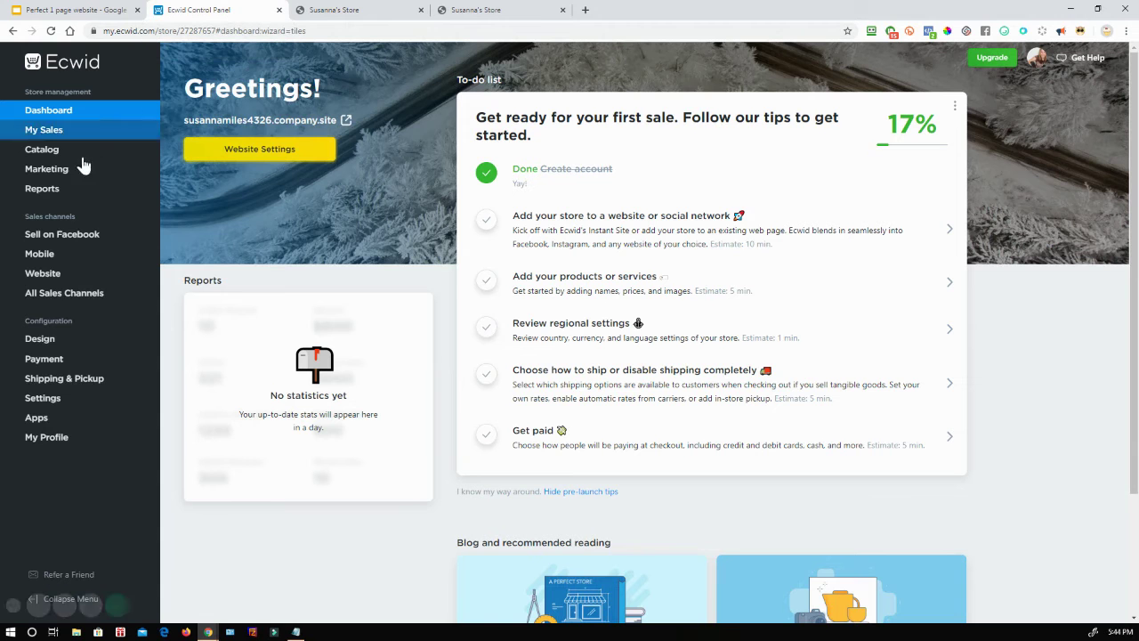
pyautogui.click(52, 276)
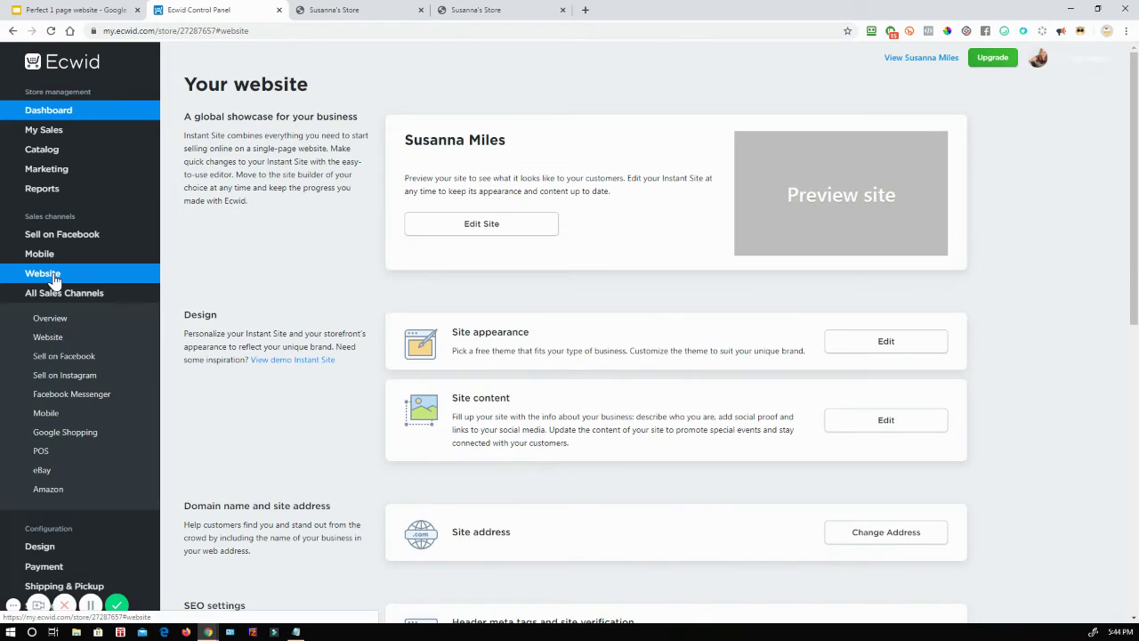
# Step: Open the Instant Site editor's address settings and close the duplicate store tabs
pyautogui.scroll(-5, 703, 330)
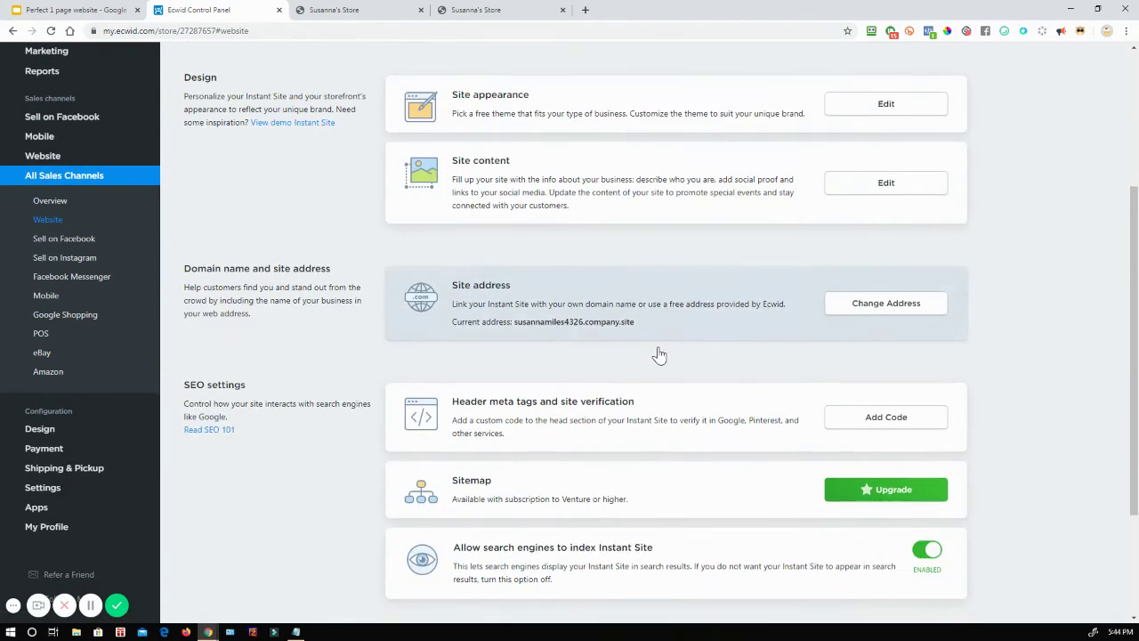
pyautogui.scroll(3, 659, 355)
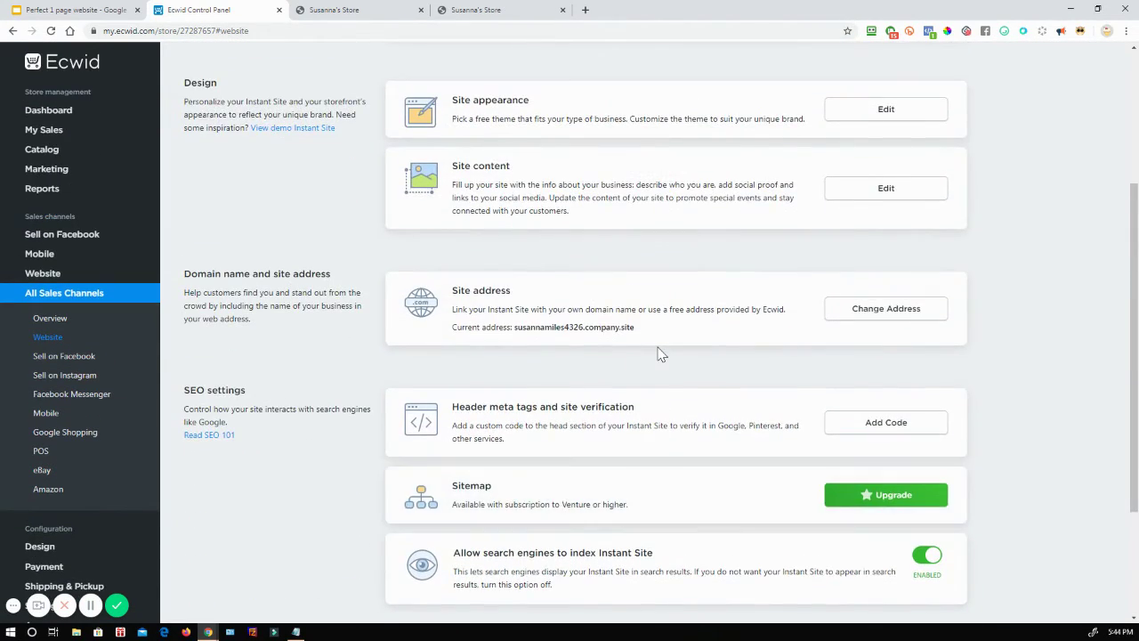
pyautogui.scroll(2, 658, 356)
pyautogui.click(500, 230)
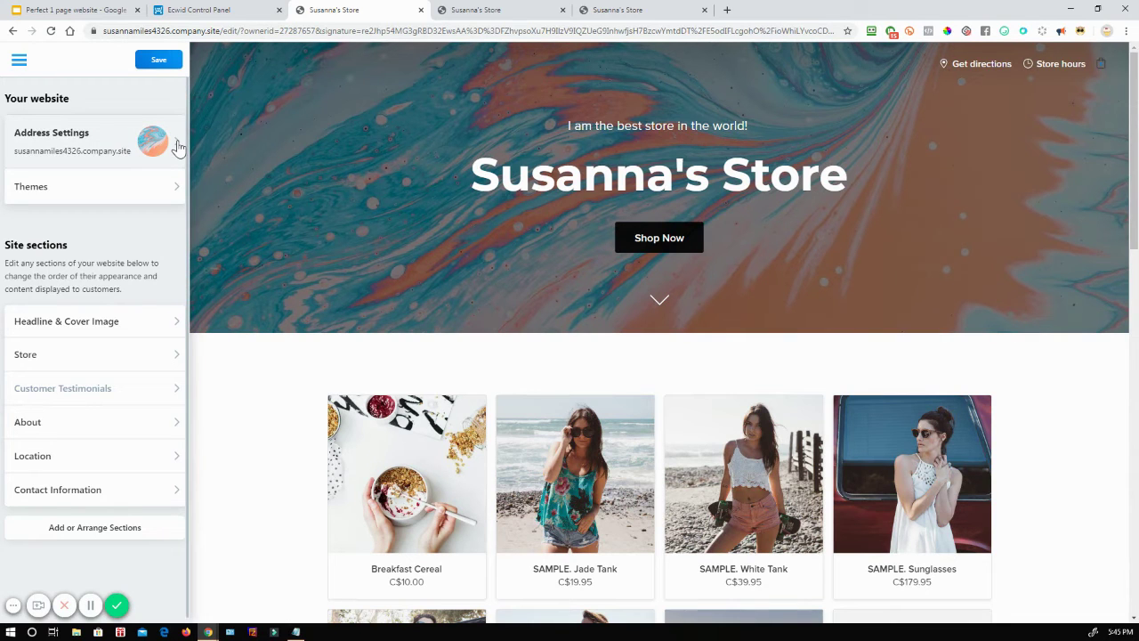
pyautogui.click(178, 147)
pyautogui.click(563, 10)
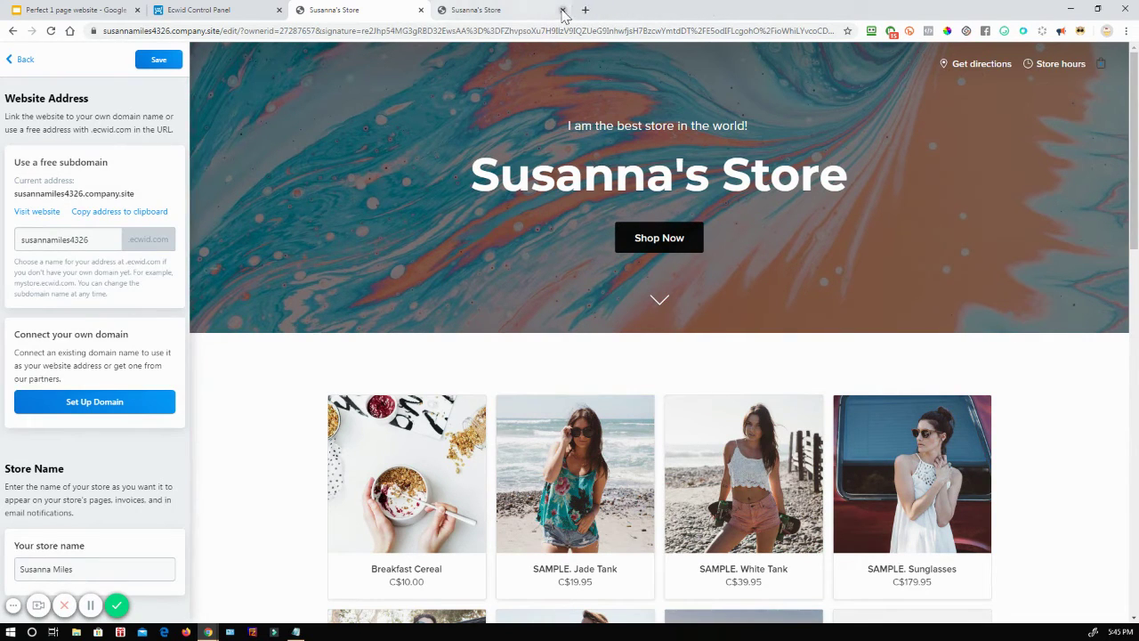
pyautogui.click(563, 10)
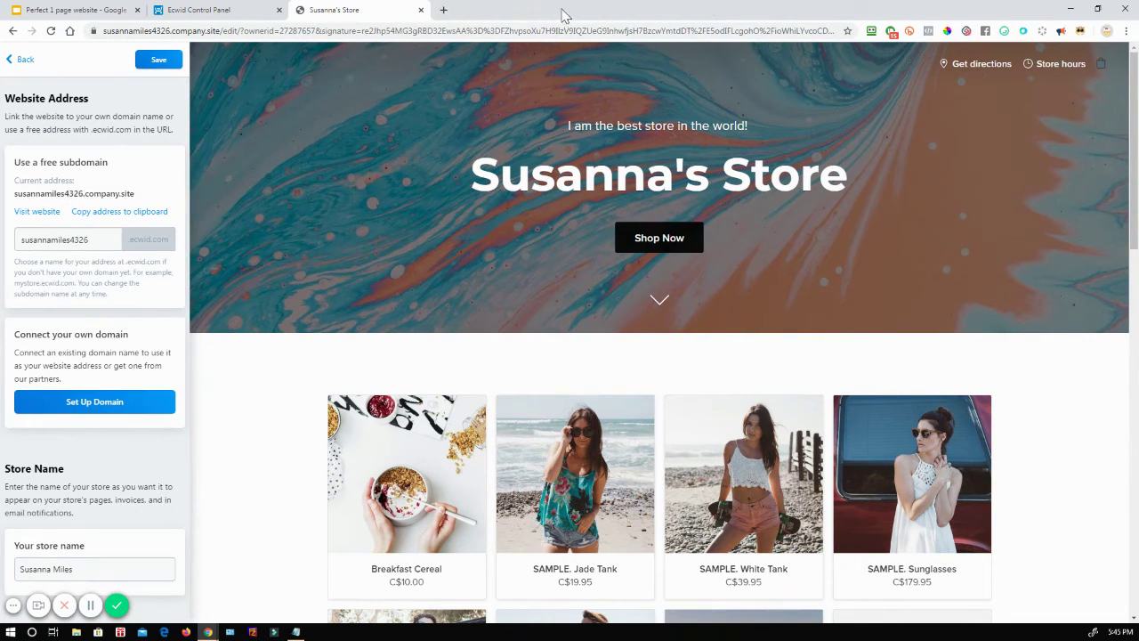
# Step: Set the free subdomain to 'yourfancystorename'.ecwid.com and save it
pyautogui.doubleClick(87, 241)
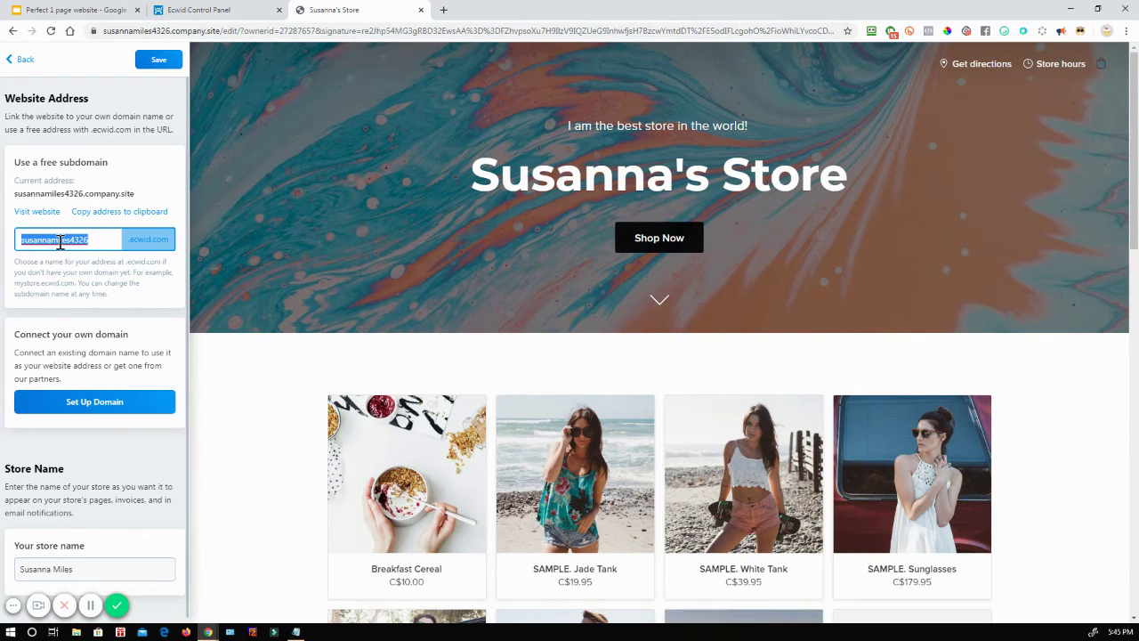
pyautogui.write('yopu')
pyautogui.moveTo(112, 239); pyautogui.dragTo(16, 240)
pyautogui.click(157, 60)
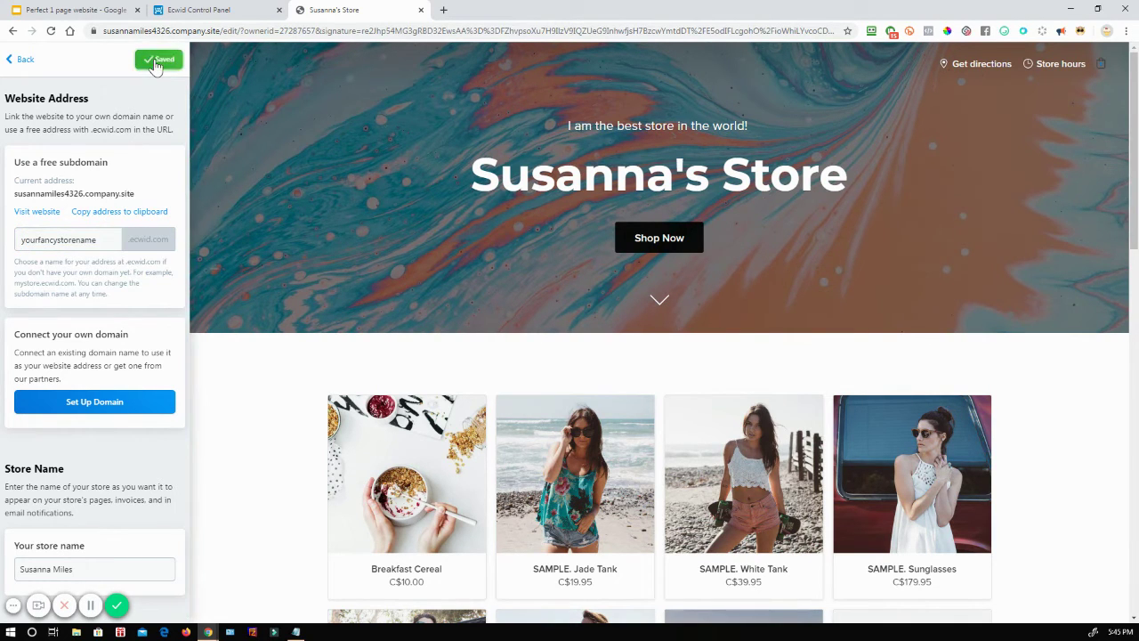
pyautogui.click(46, 213)
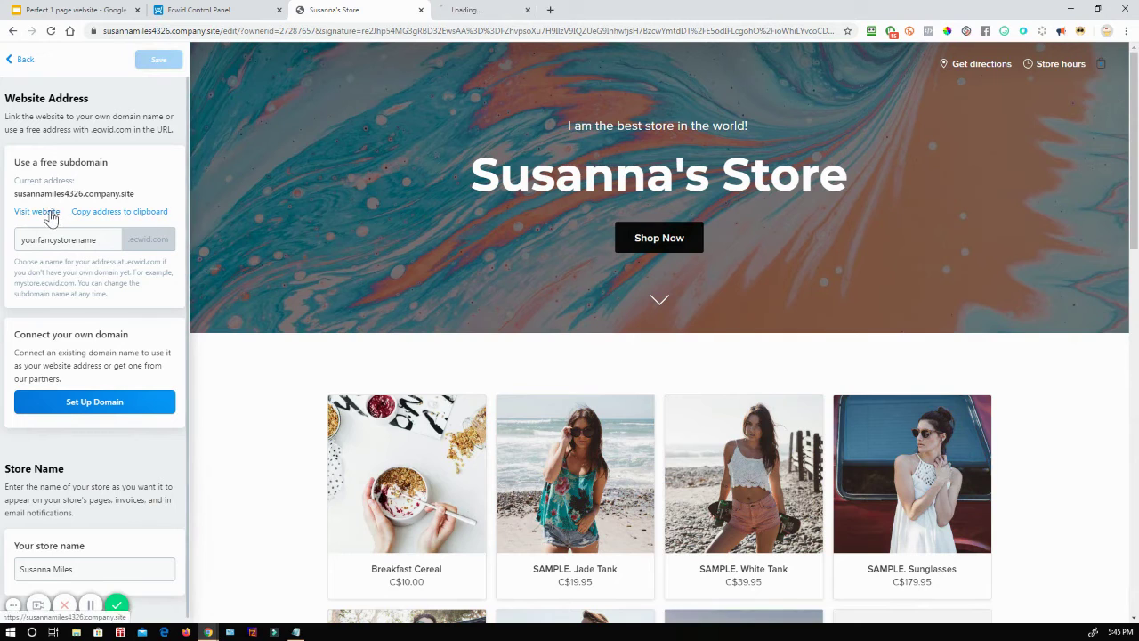
# Step: View the storefront at yourfancystorename.company.site, close the old editor tab, and return to Your website
pyautogui.click(499, 10)
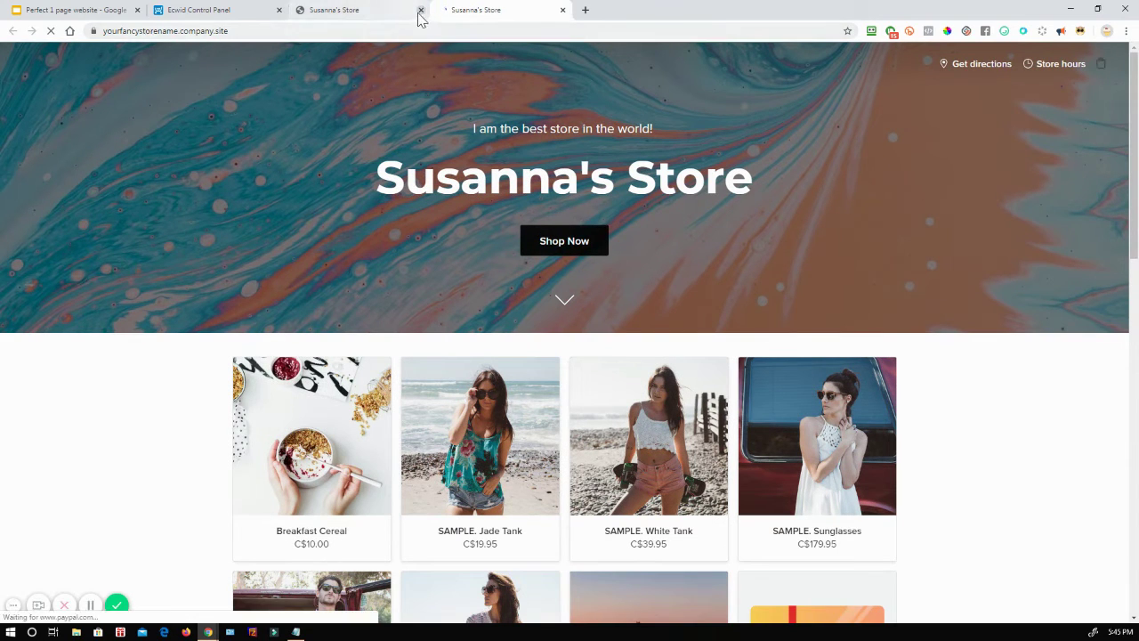
pyautogui.click(421, 10)
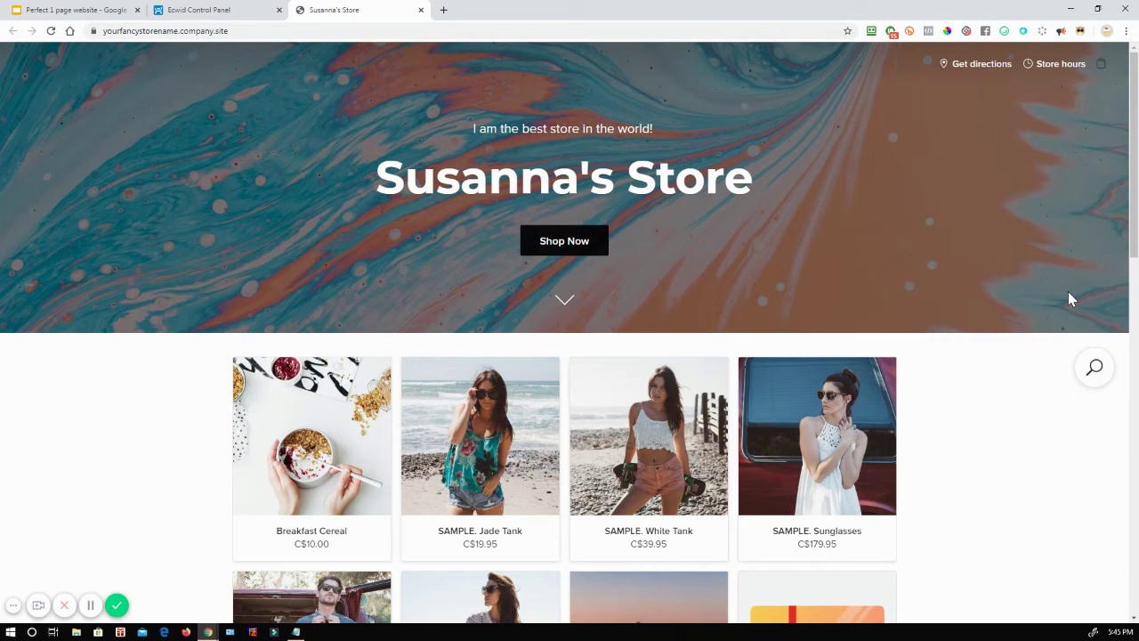
pyautogui.click(198, 10)
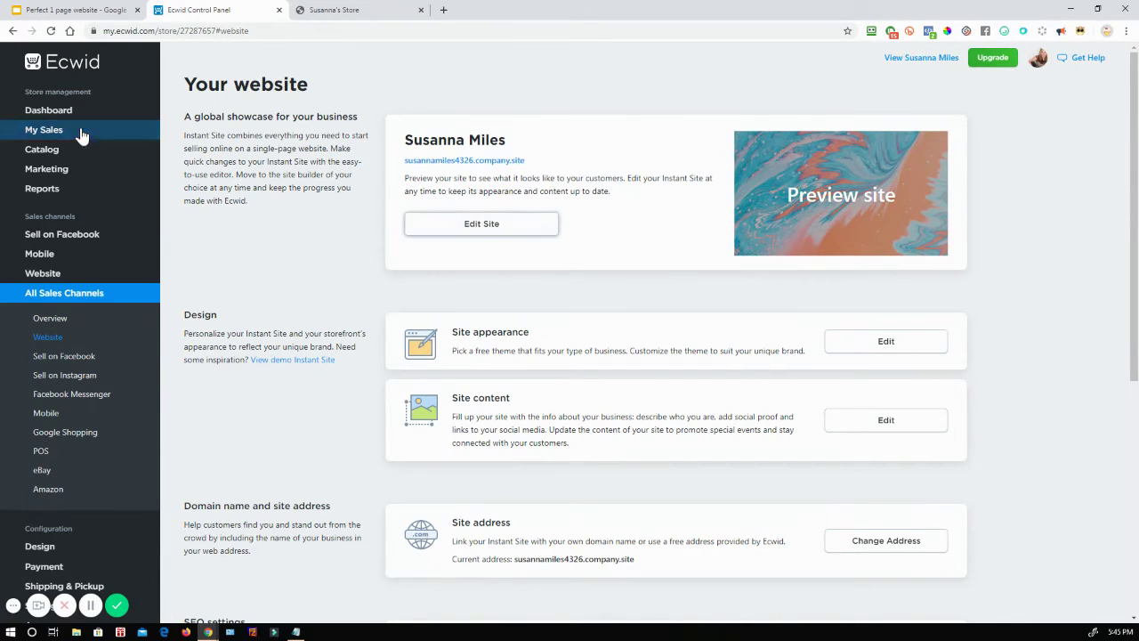
# Step: Look over the Instant Site address and custom domain setup options, cancelling without changes
pyautogui.click(475, 230)
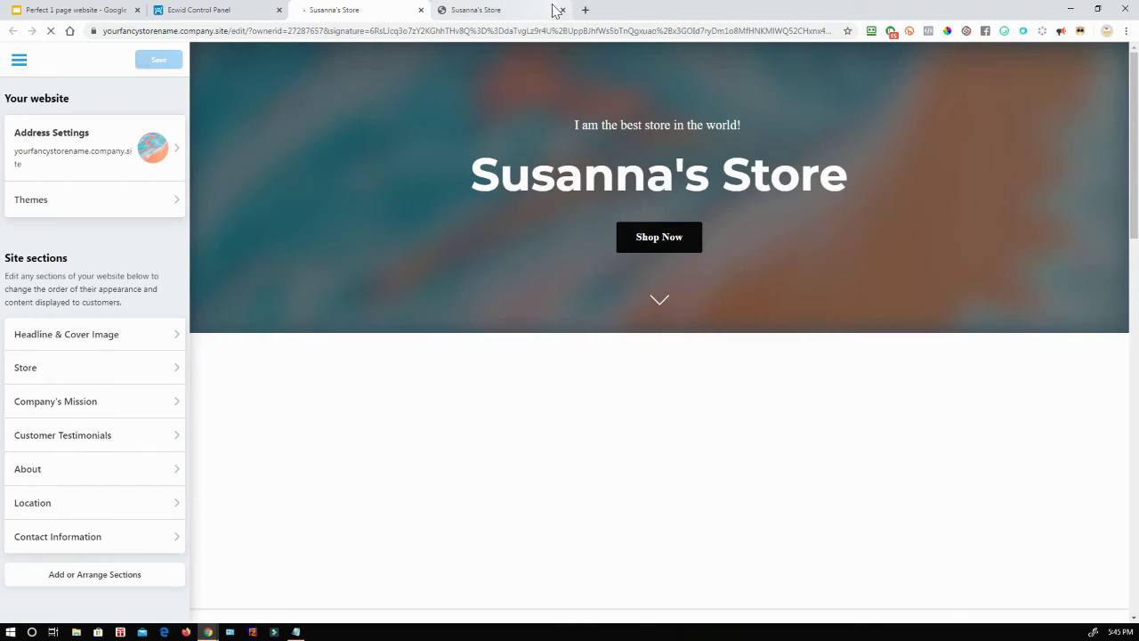
pyautogui.click(561, 9)
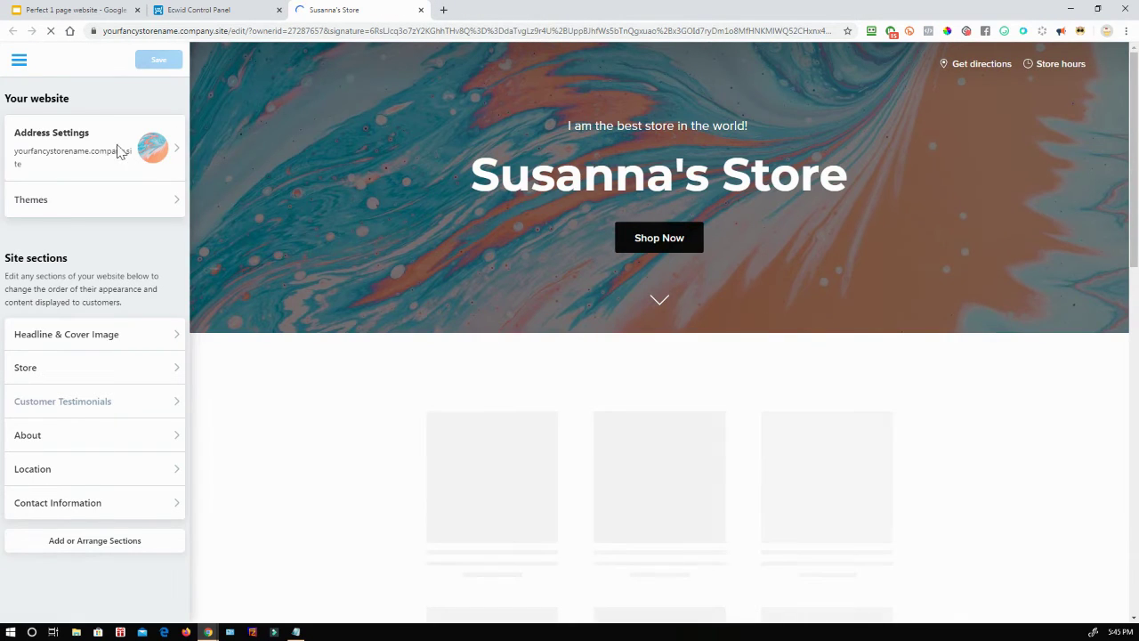
pyautogui.click(175, 154)
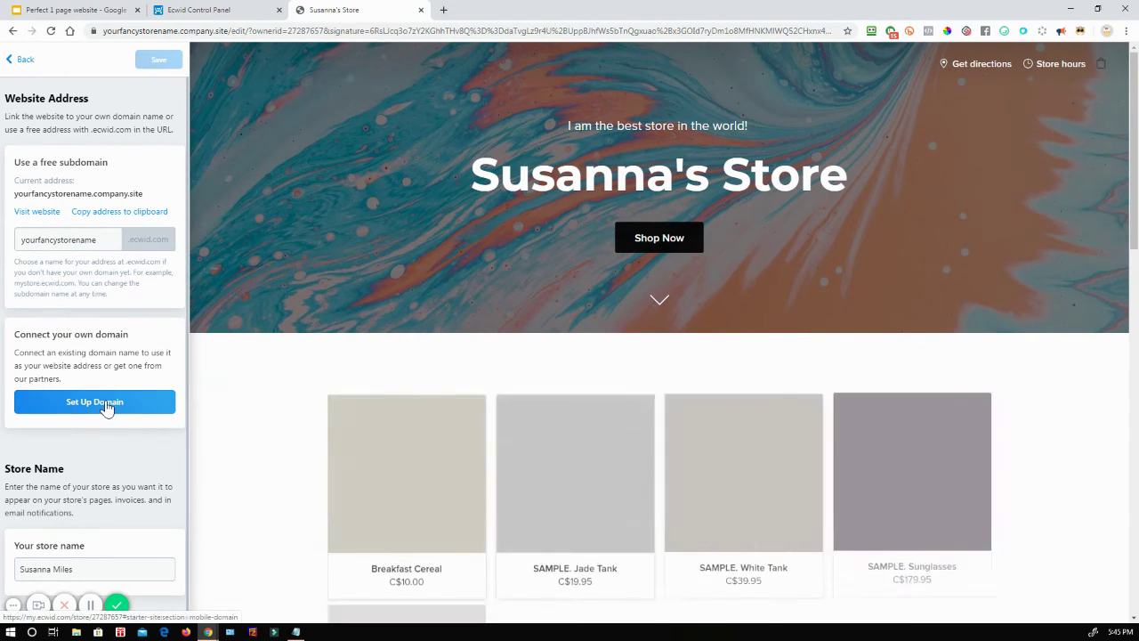
pyautogui.click(106, 404)
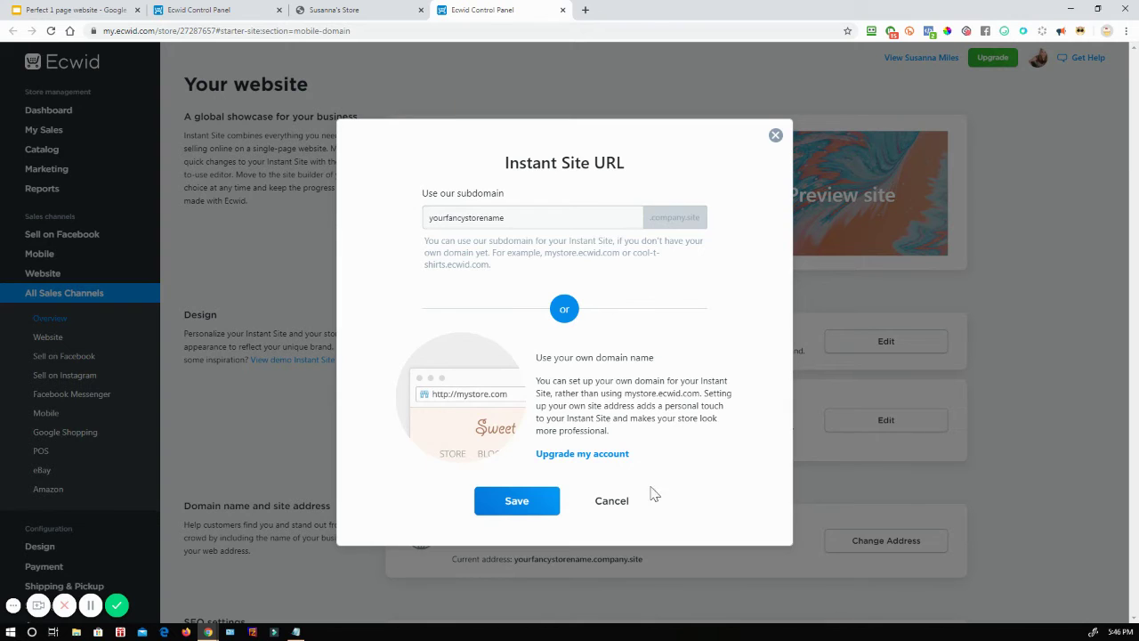
pyautogui.click(611, 501)
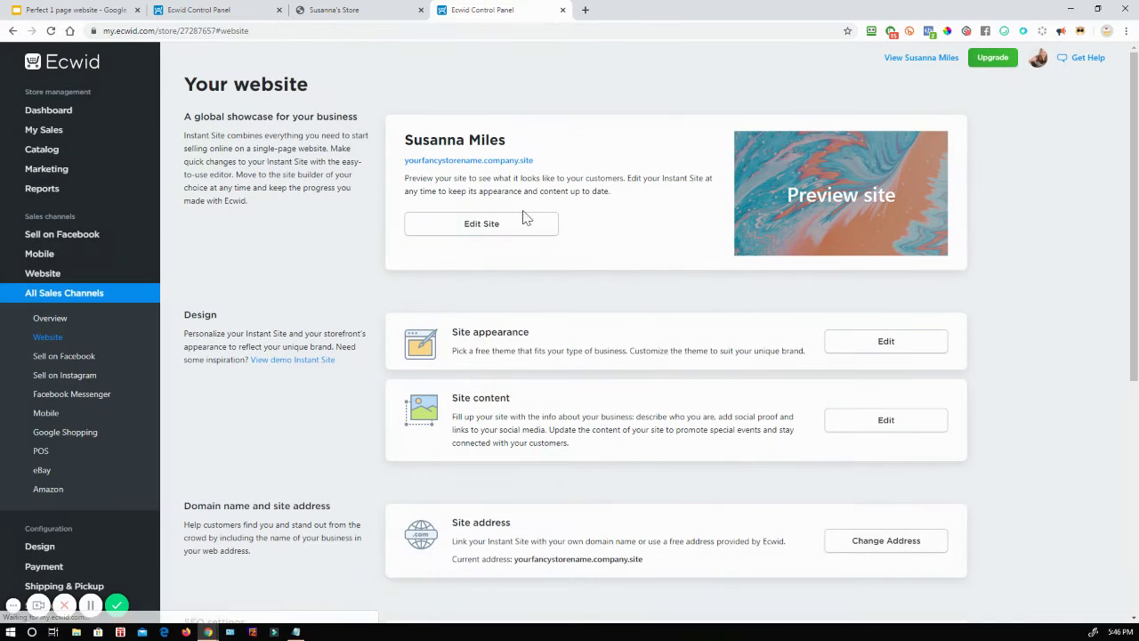
# Step: Close the extra control panel and Susanna's Store tabs and go back to the checklist slides
pyautogui.click(563, 10)
pyautogui.click(254, 6)
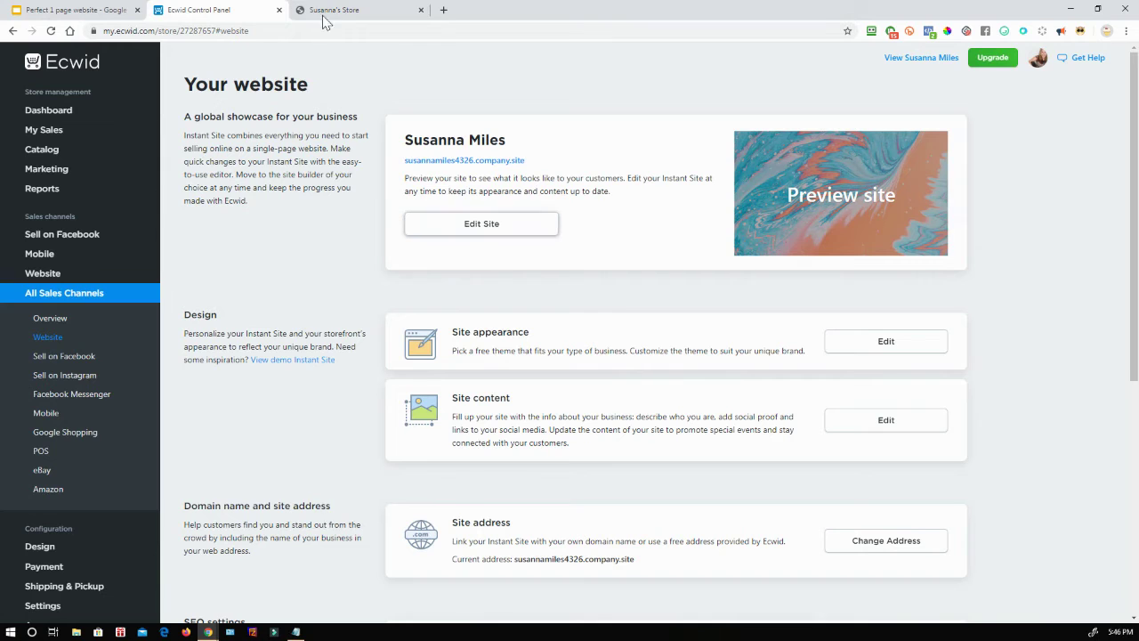
pyautogui.click(421, 10)
pyautogui.click(66, 10)
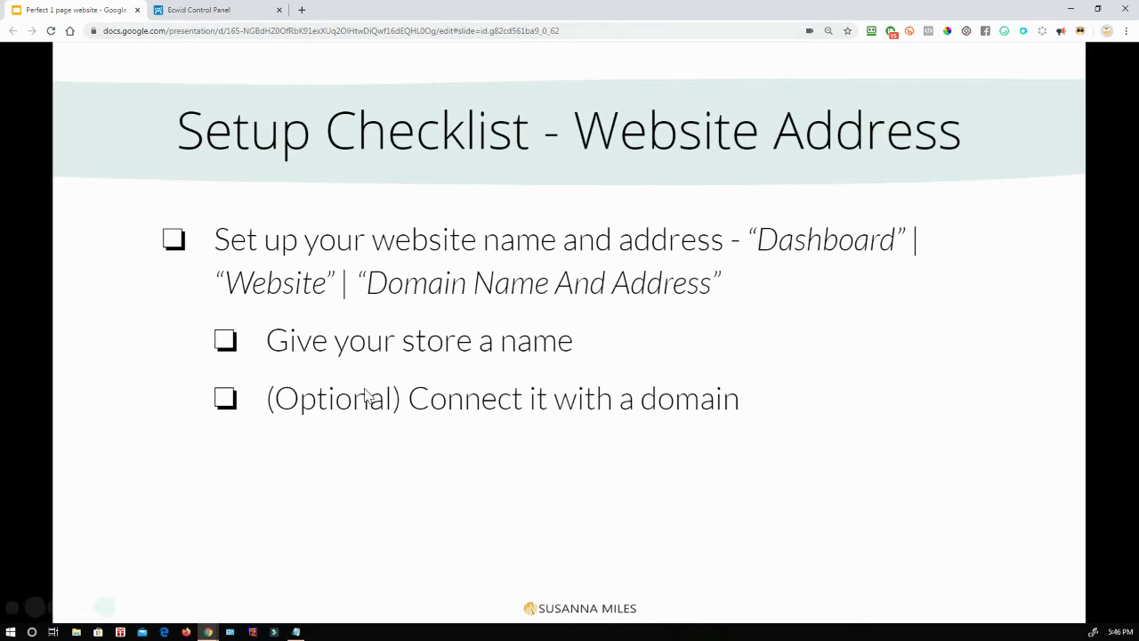
# Step: Advance to the 'Dot Your i's and cross your t's' slide, then switch to the Ecwid Control Panel
pyautogui.click(371, 394)
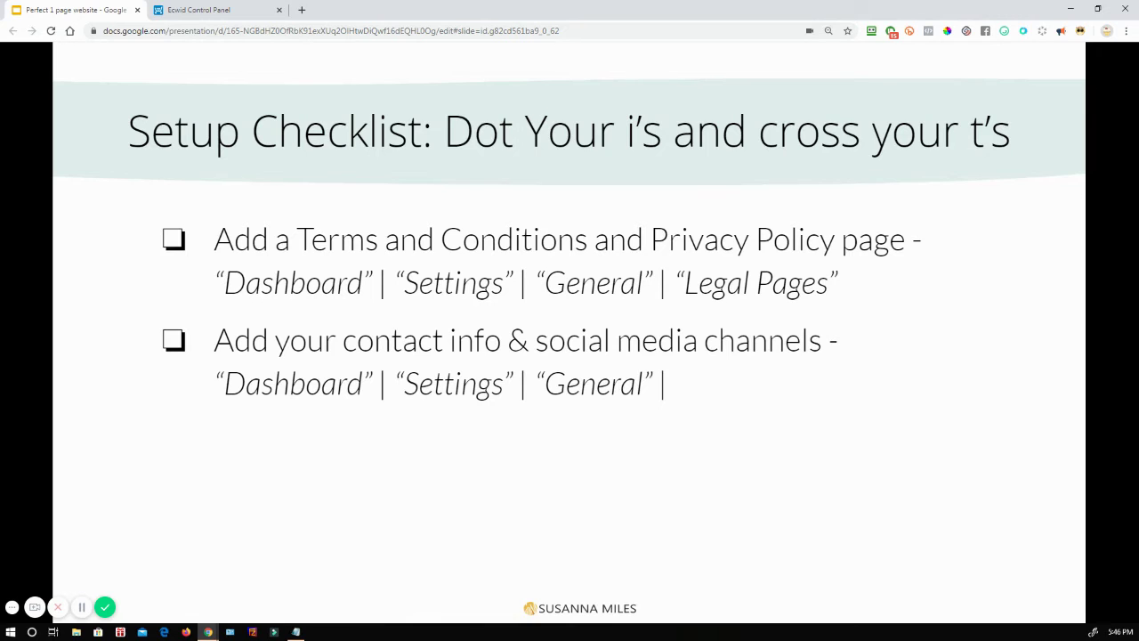
pyautogui.click(239, 11)
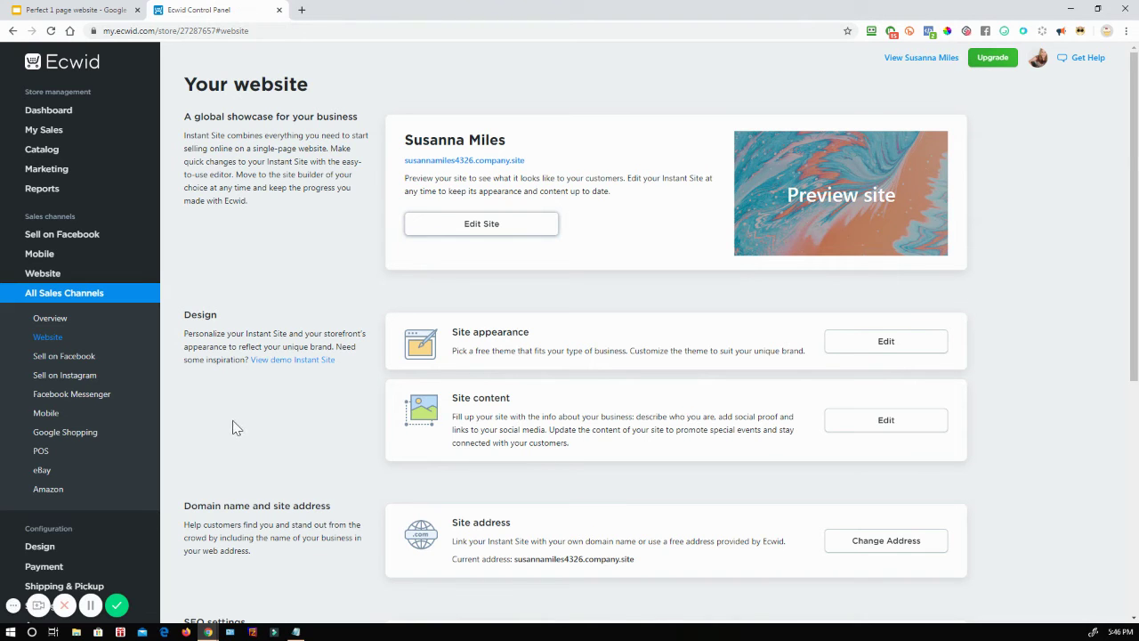
# Step: In Settings > General, check the store name, company name, company email and Hamilton, Ontario address
pyautogui.click(62, 112)
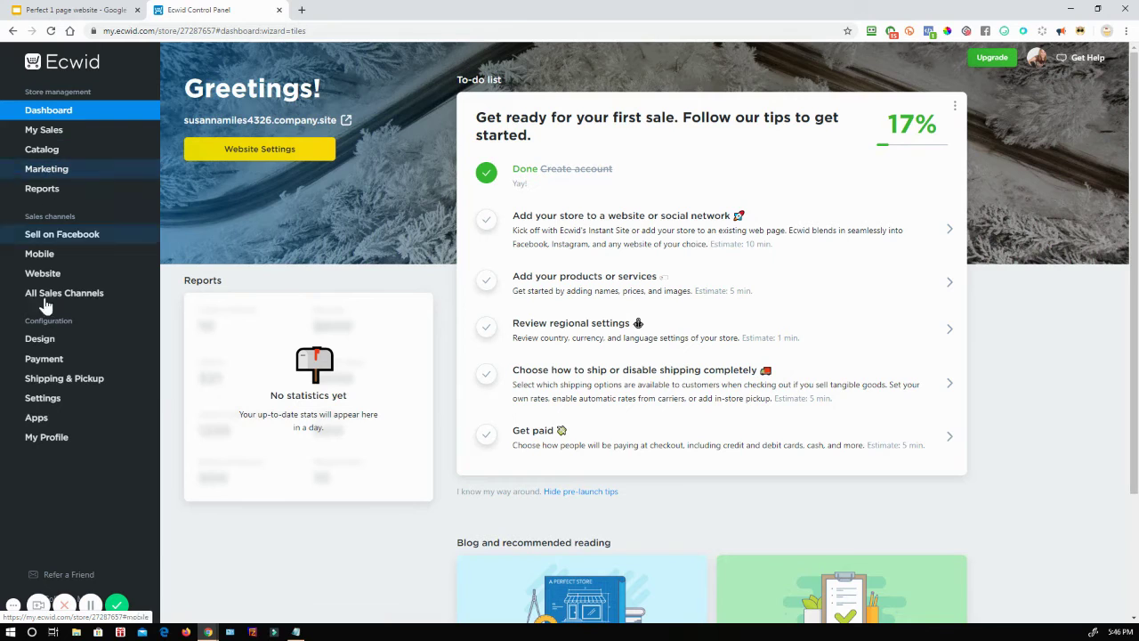
pyautogui.moveTo(44, 397)
pyautogui.click(185, 411)
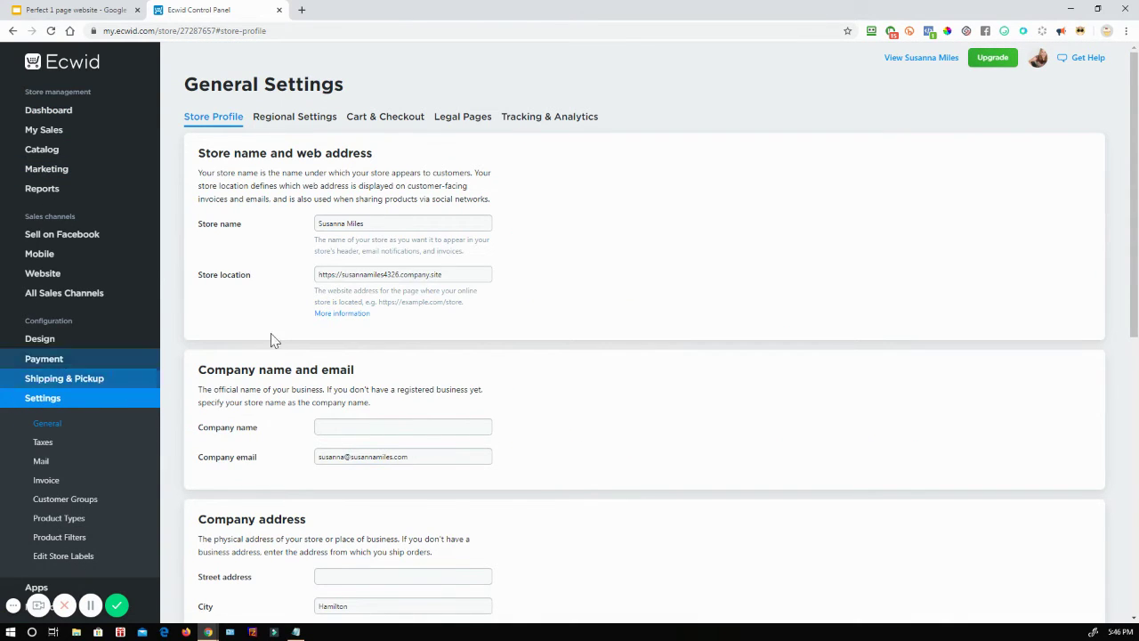
pyautogui.moveTo(406, 225); pyautogui.dragTo(300, 218)
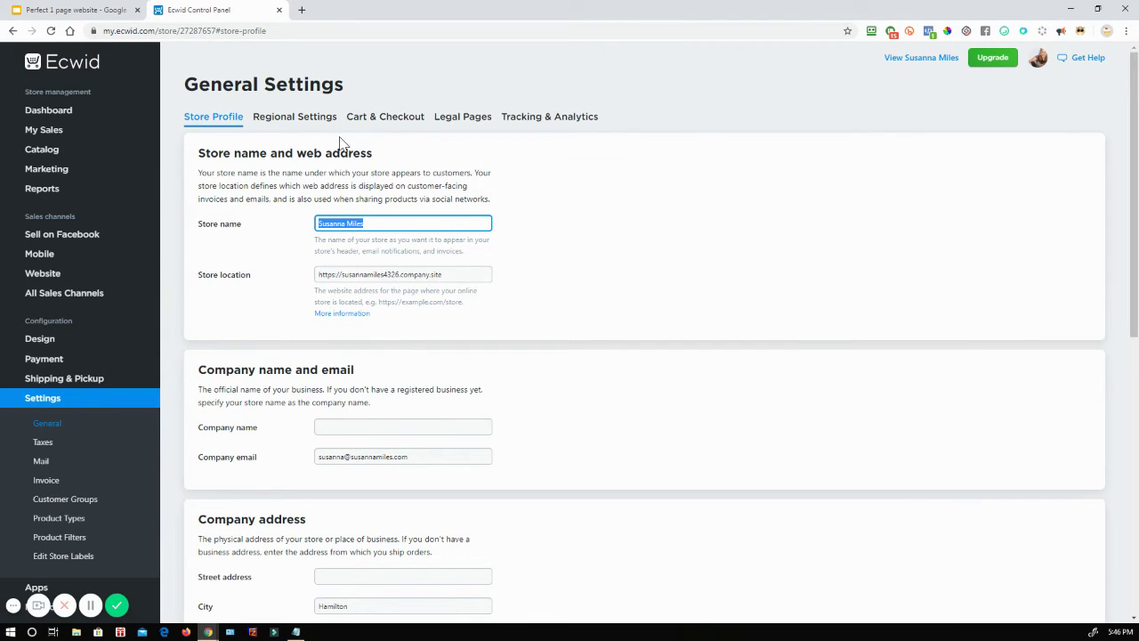
pyautogui.click(349, 424)
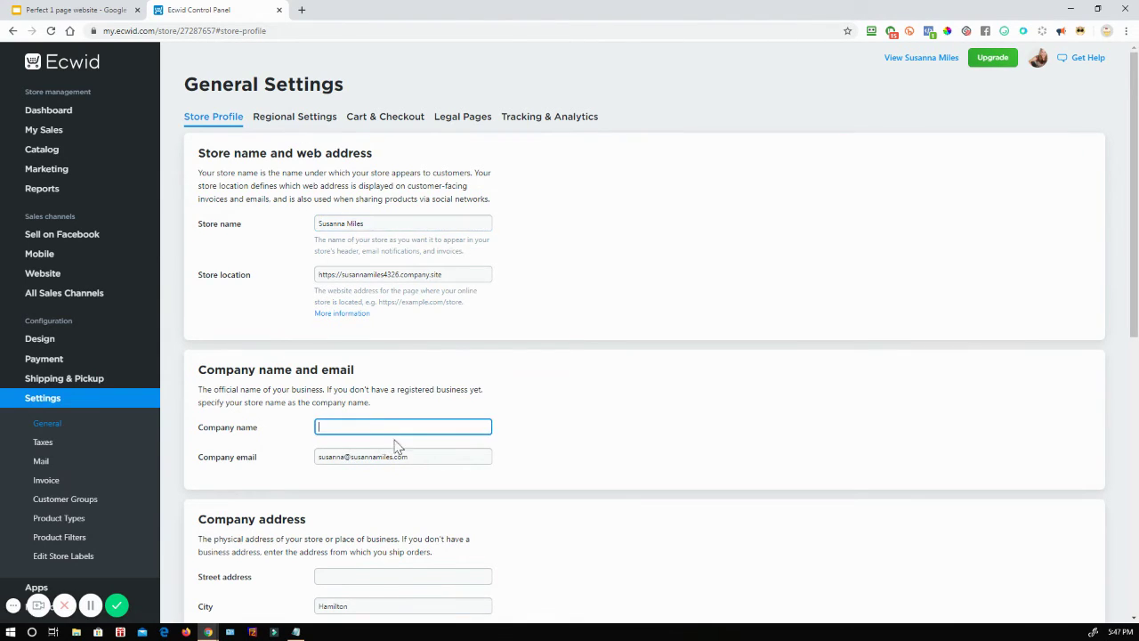
pyautogui.click(428, 457)
pyautogui.scroll(-3, 511, 458)
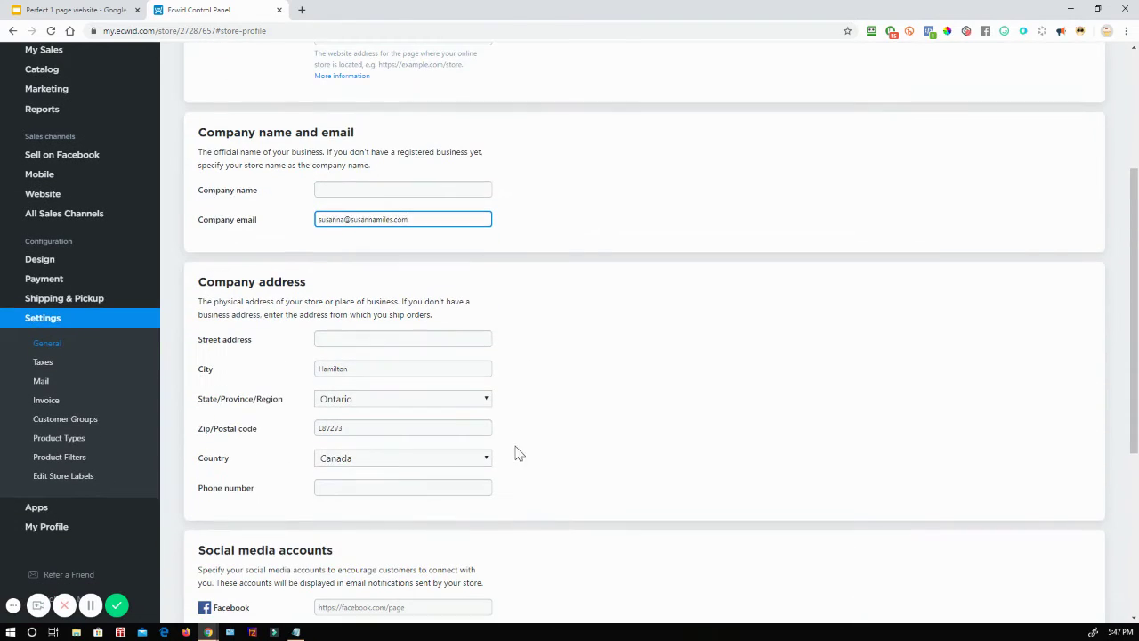
pyautogui.scroll(-1, 451, 432)
pyautogui.scroll(-3, 451, 432)
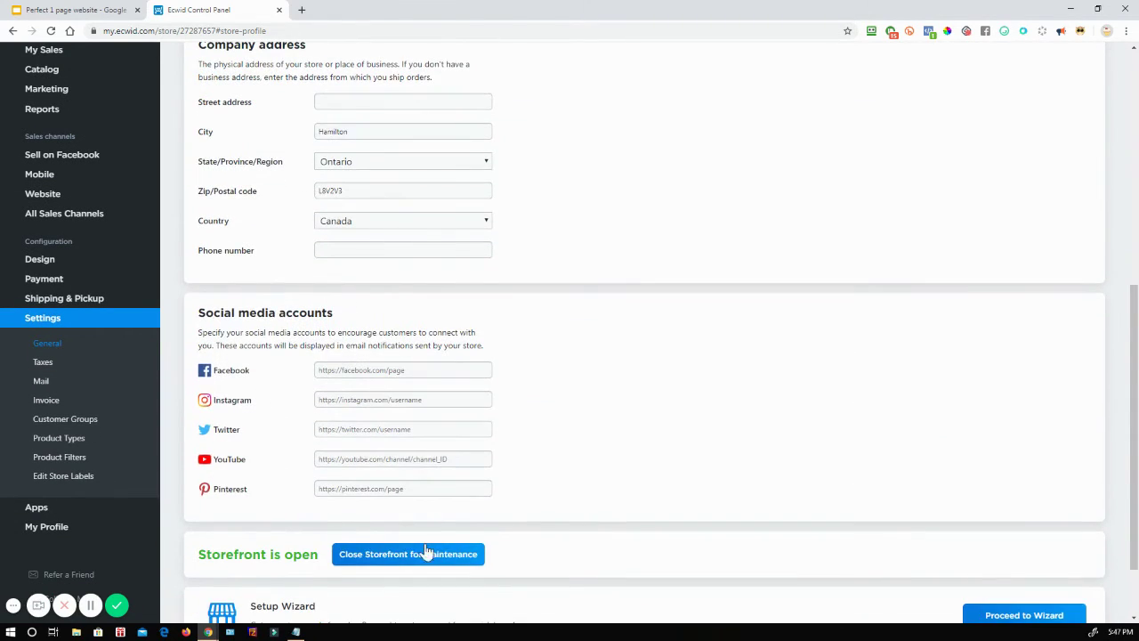
pyautogui.scroll(-1, 476, 432)
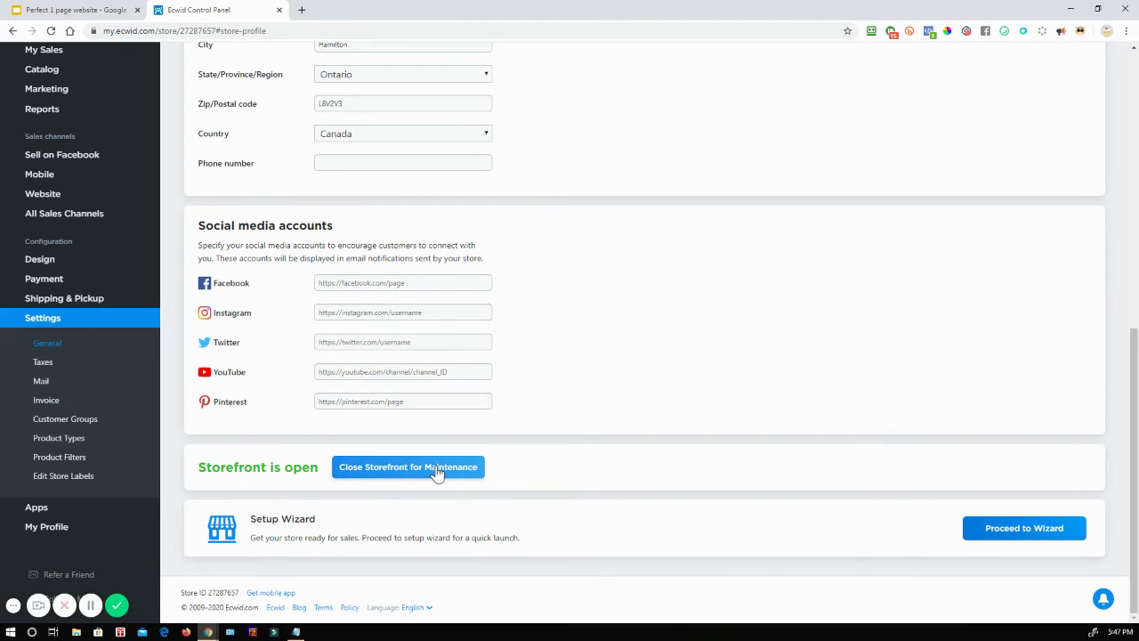
pyautogui.scroll(5, 531, 442)
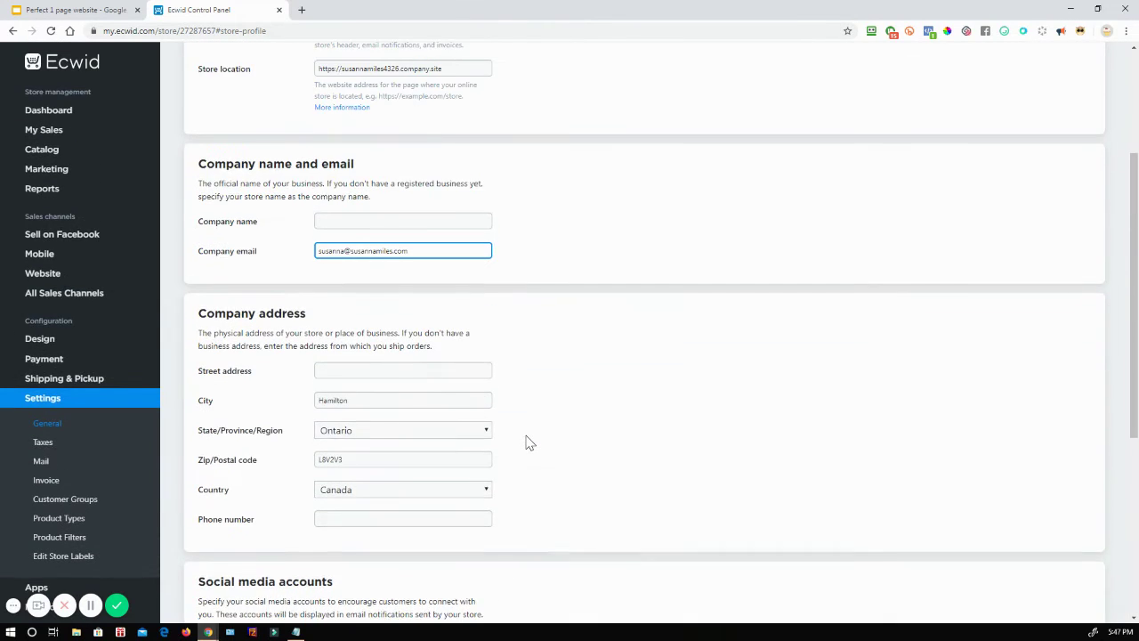
pyautogui.scroll(2, 531, 442)
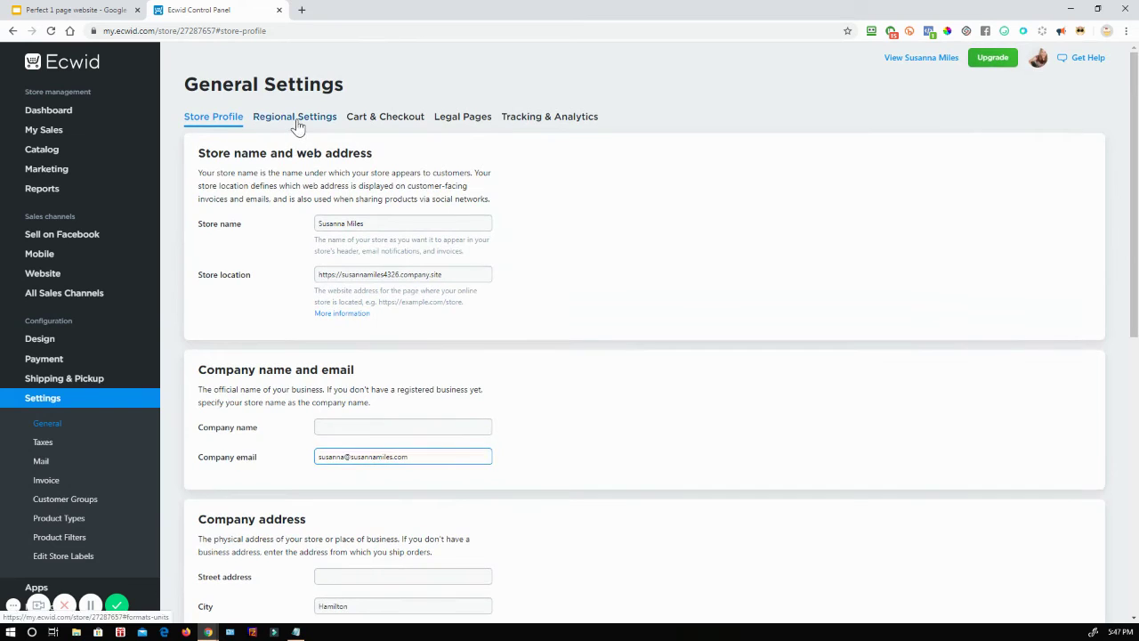
# Step: Keep Canadian dollar as the store currency in Regional Settings
pyautogui.click(296, 117)
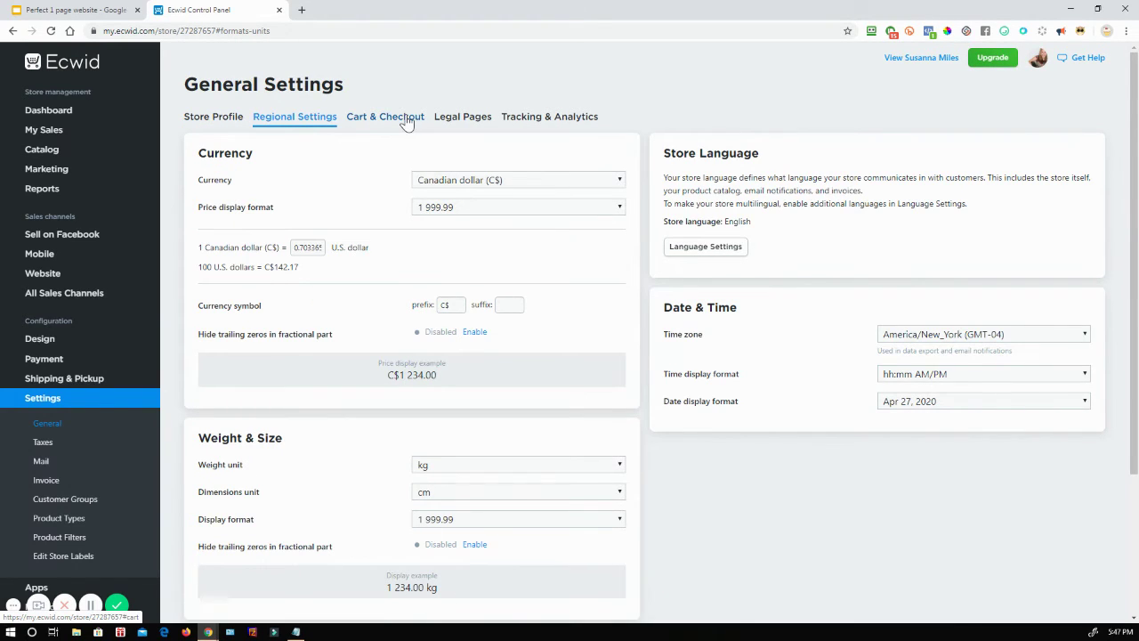
pyautogui.click(473, 182)
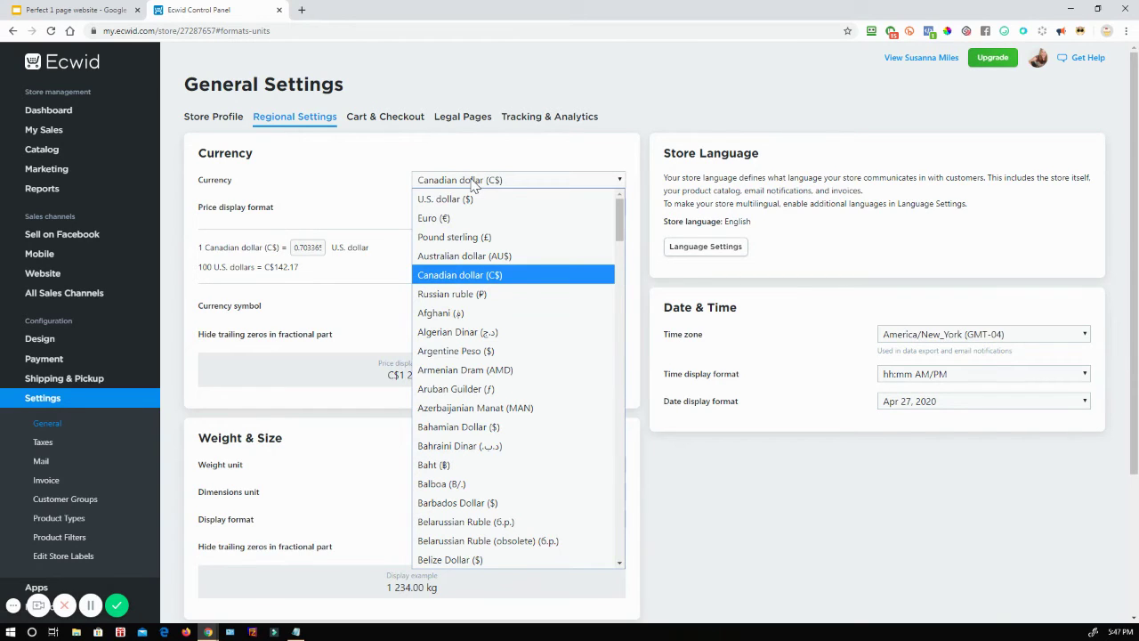
pyautogui.click(473, 181)
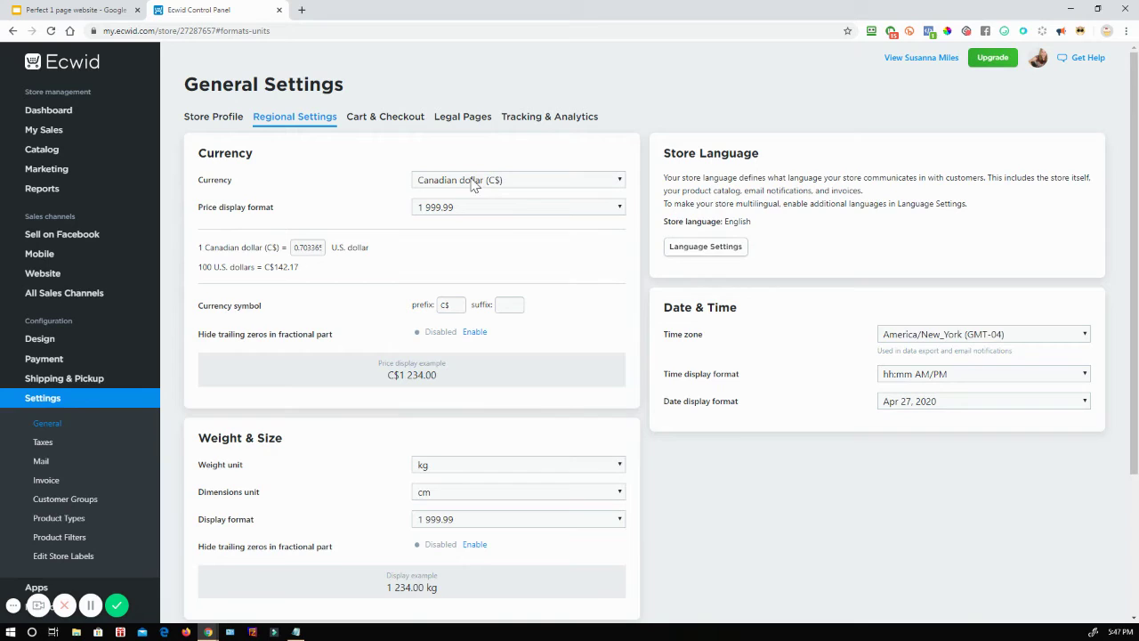
# Step: Turn on Hide out of stock products in Cart & Checkout, then bring up Legal Pages
pyautogui.click(410, 122)
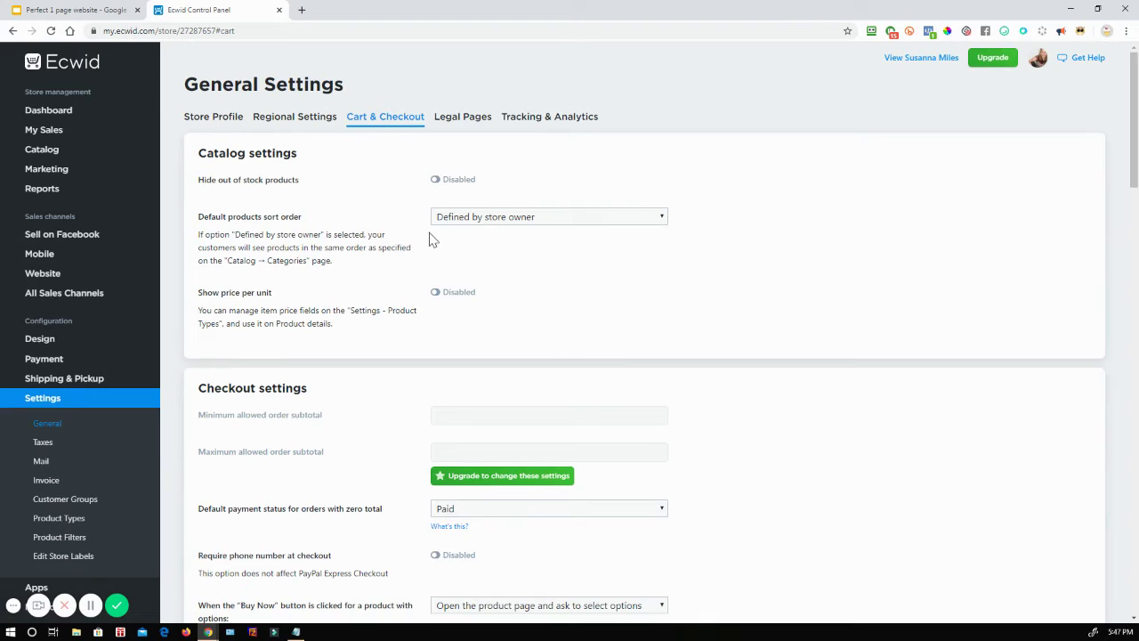
pyautogui.click(437, 188)
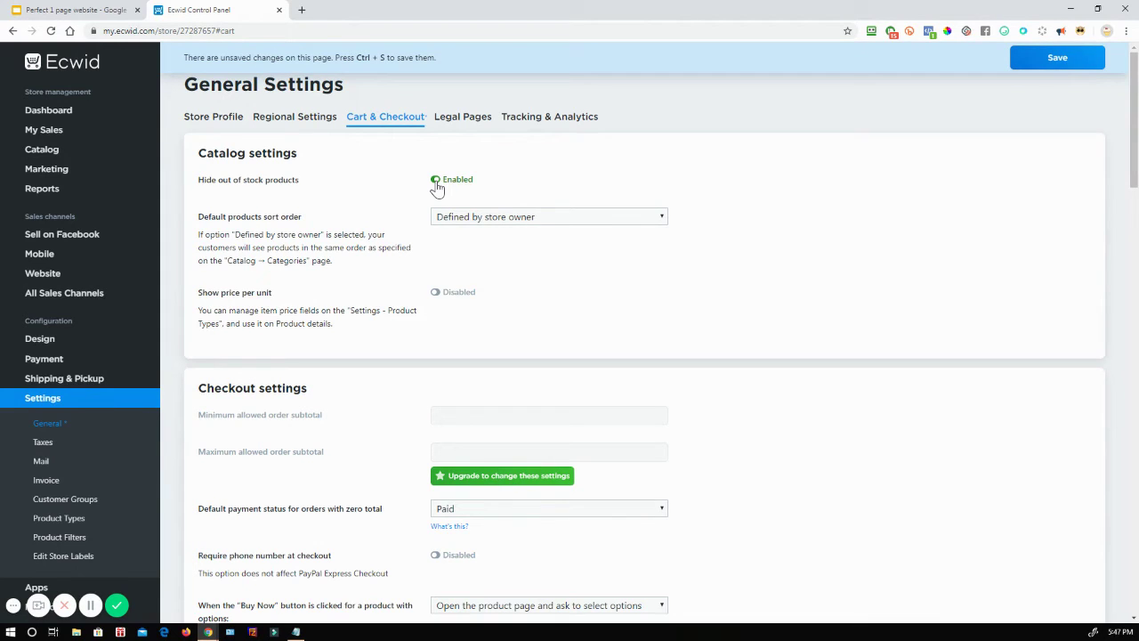
pyautogui.scroll(-2, 388, 299)
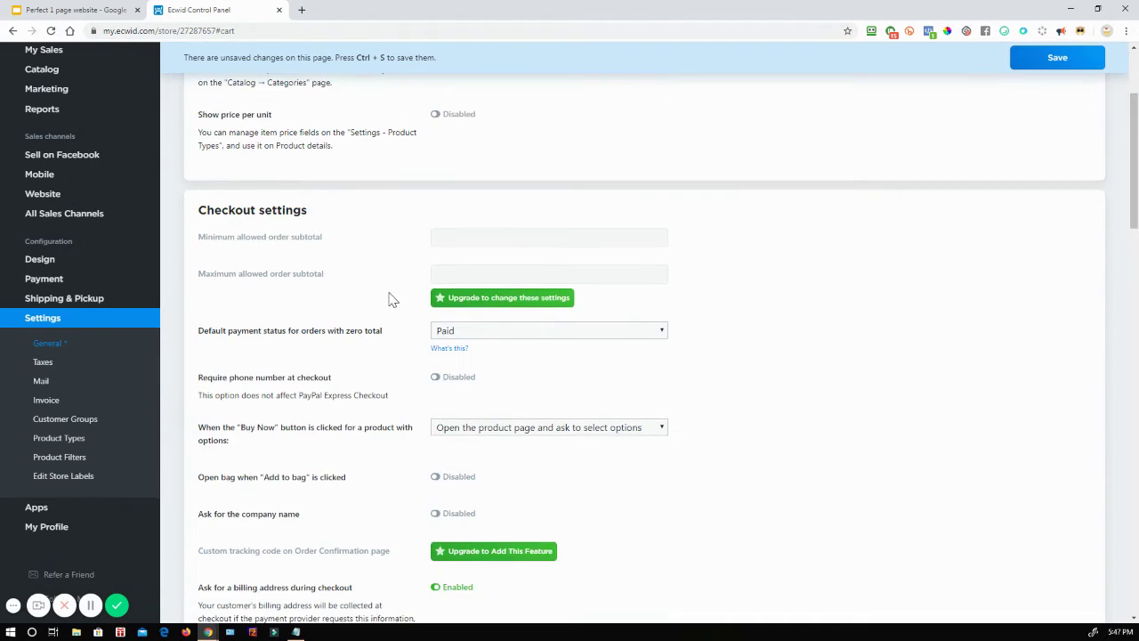
pyautogui.scroll(-10, 388, 299)
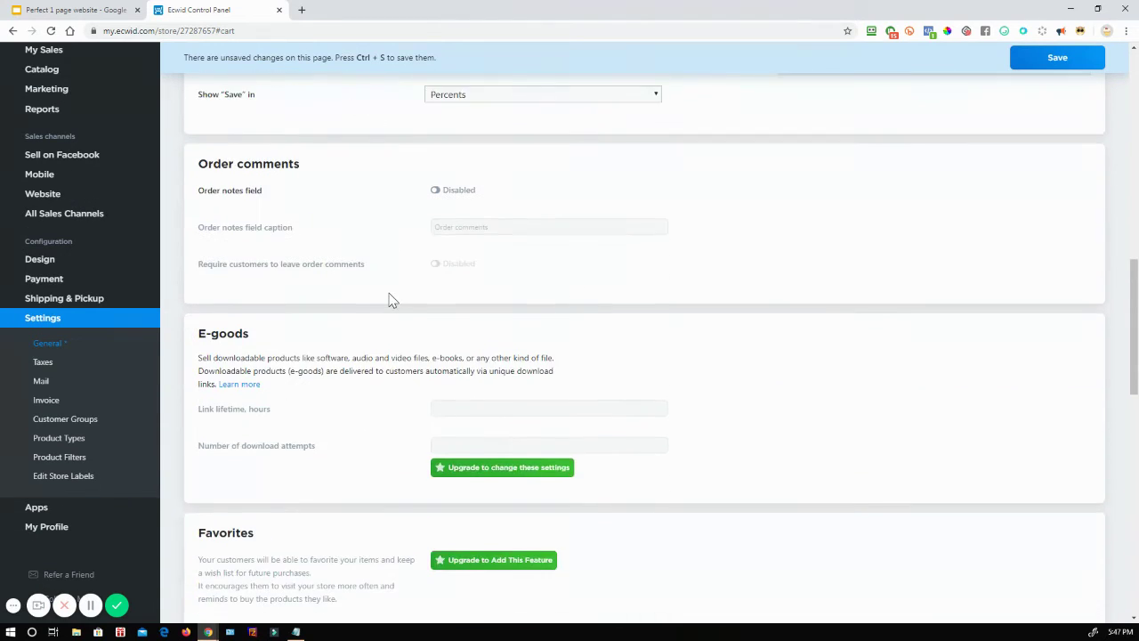
pyautogui.scroll(-2, 388, 299)
pyautogui.scroll(-3, 359, 328)
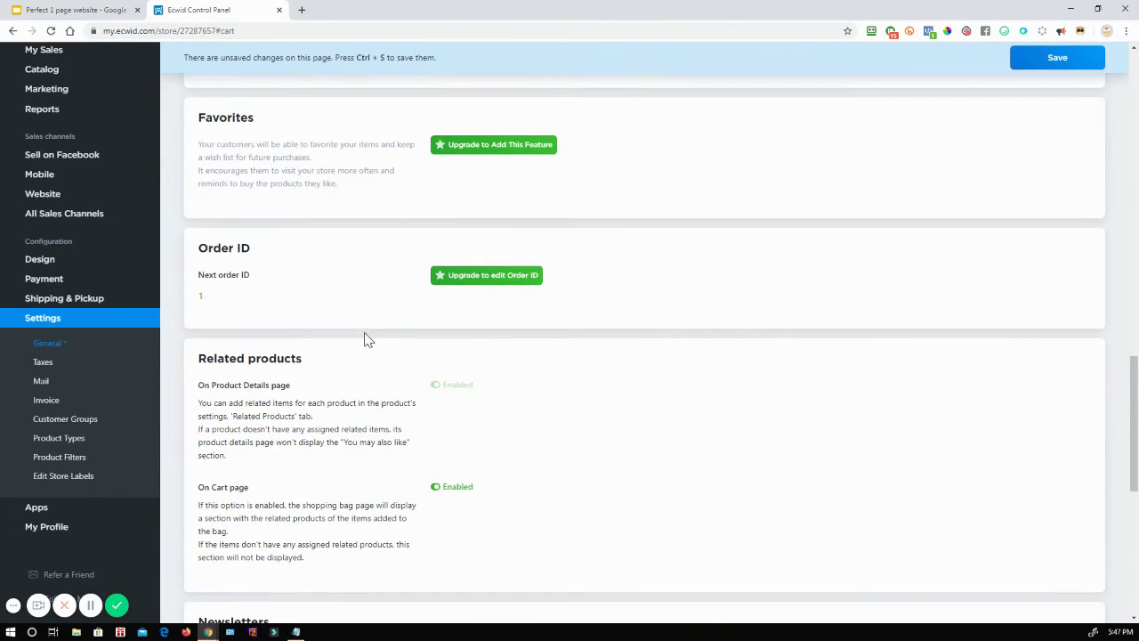
pyautogui.scroll(12, 369, 339)
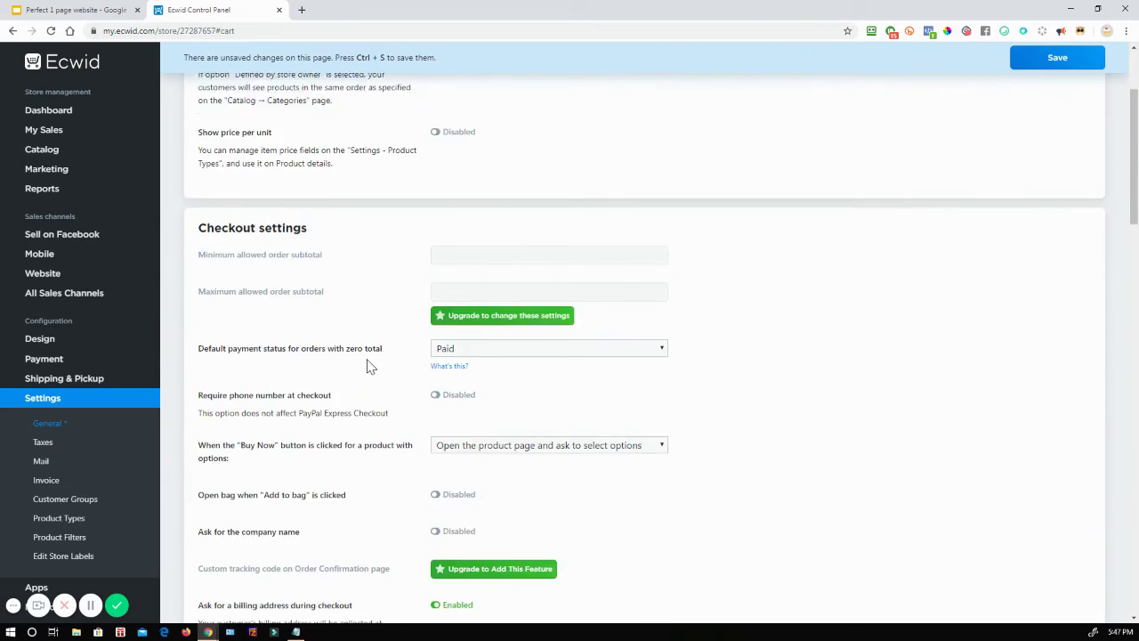
pyautogui.scroll(2, 365, 356)
pyautogui.click(468, 123)
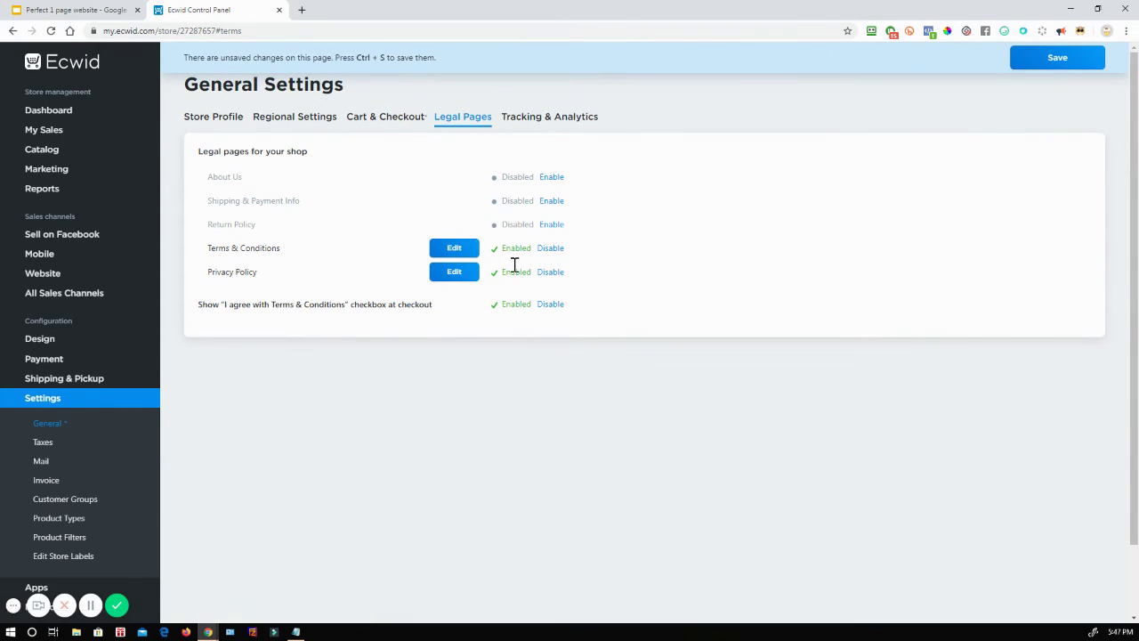
# Step: Keep Terms & Conditions and Privacy Policy enabled, drop the checkout agreement checkbox, and preview the terms text
pyautogui.click(551, 250)
pyautogui.click(552, 274)
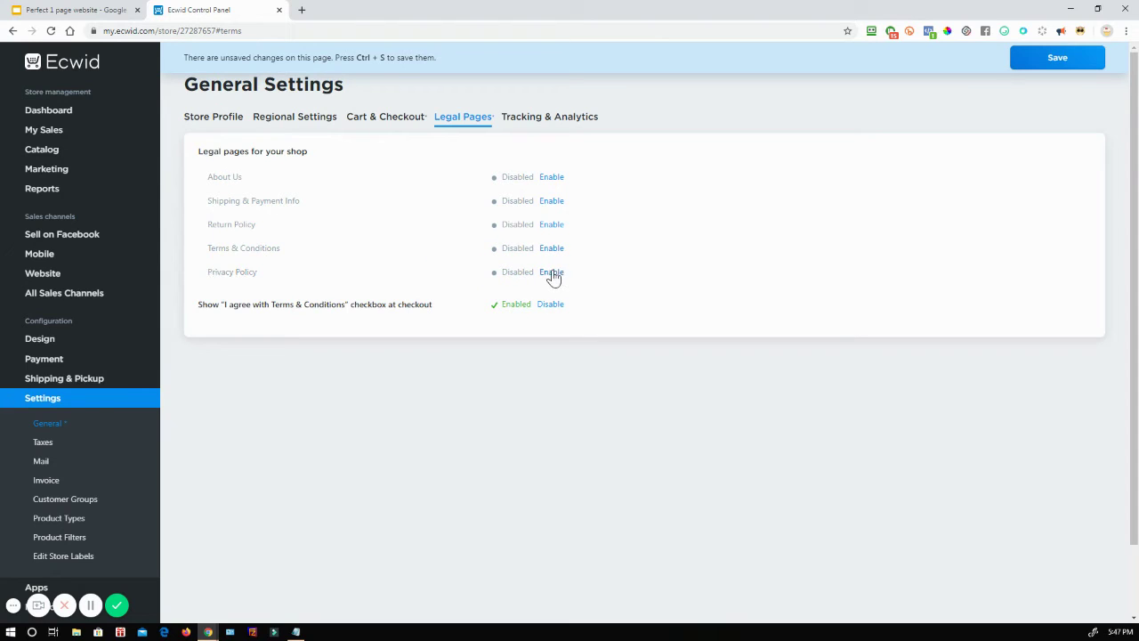
pyautogui.click(548, 305)
pyautogui.click(550, 251)
pyautogui.click(552, 273)
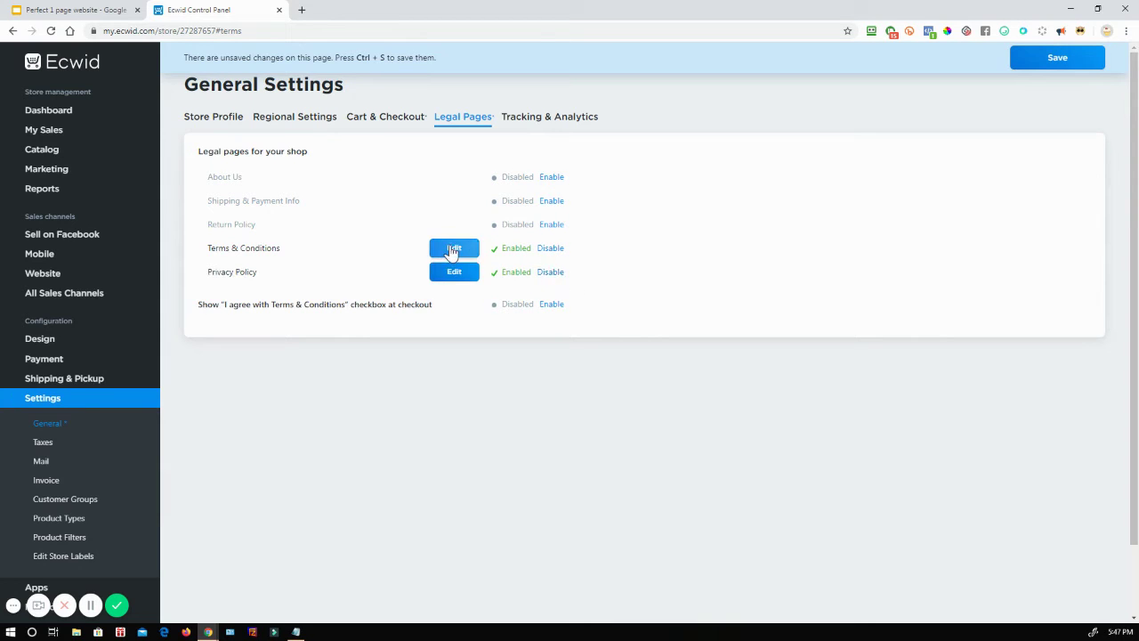
pyautogui.click(452, 253)
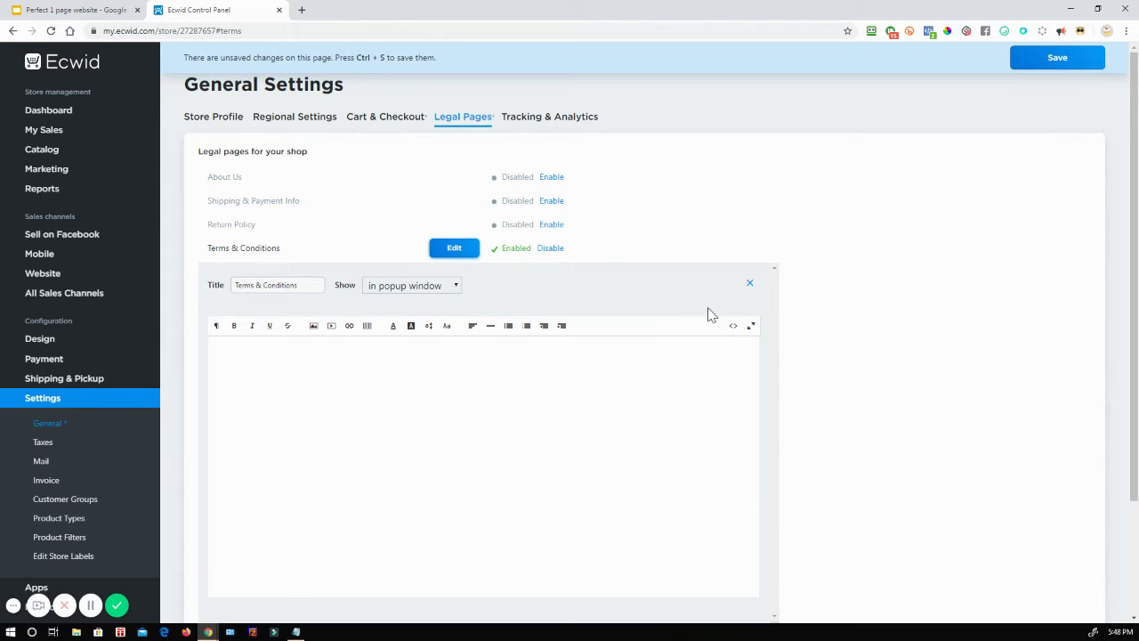
pyautogui.click(750, 283)
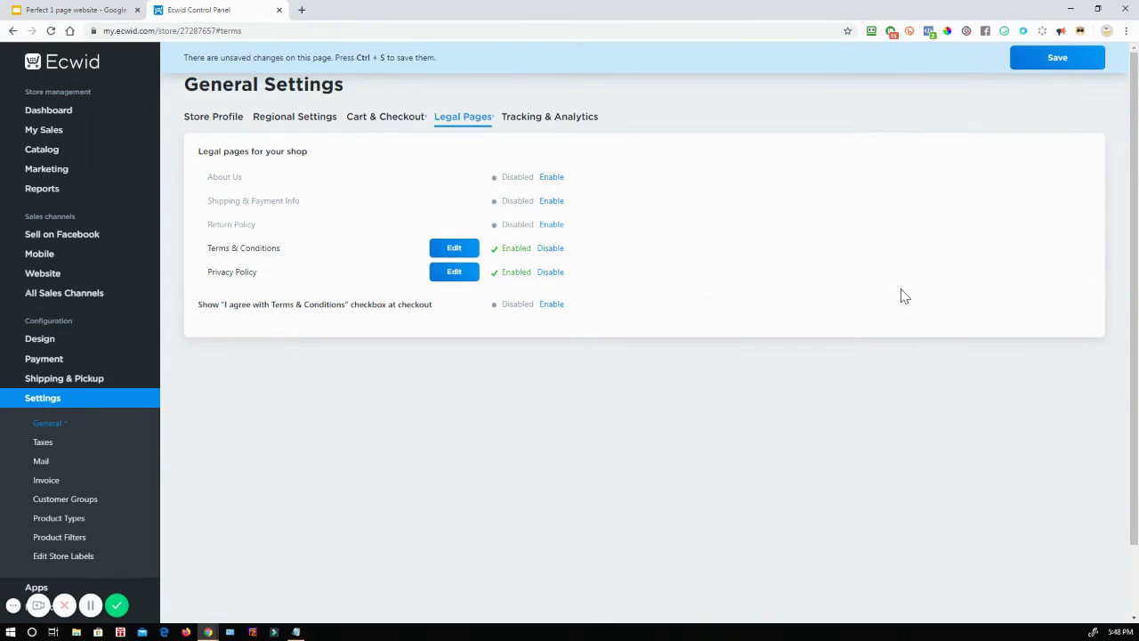
# Step: Enable the Return Policy and Shipping & Payment Info pages and save the settings
pyautogui.click(553, 226)
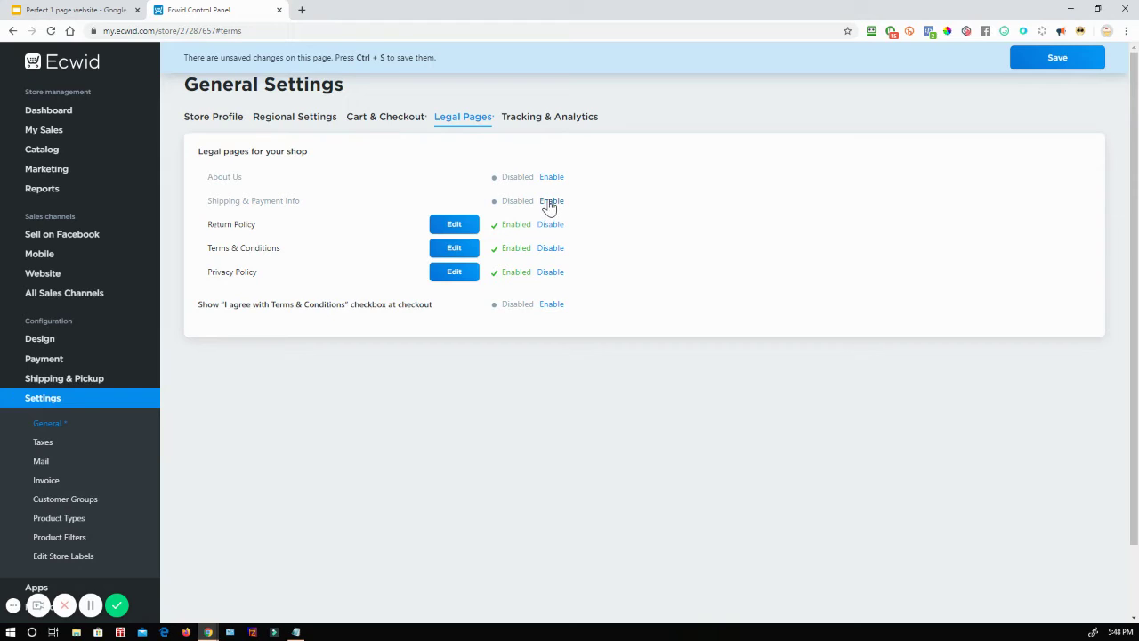
pyautogui.click(550, 203)
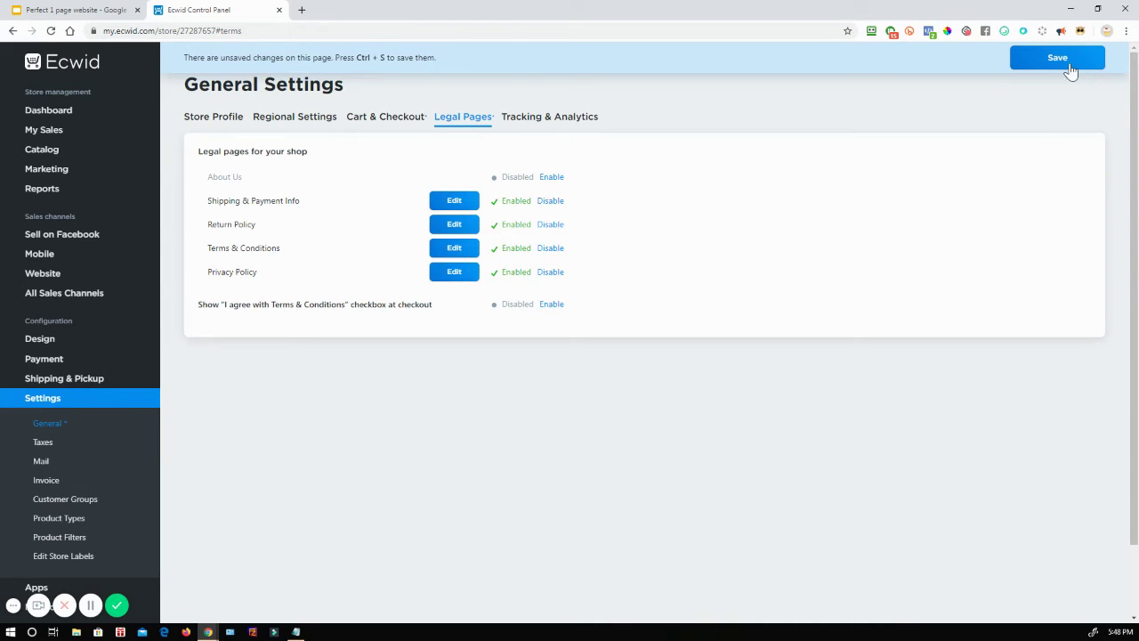
pyautogui.click(1032, 70)
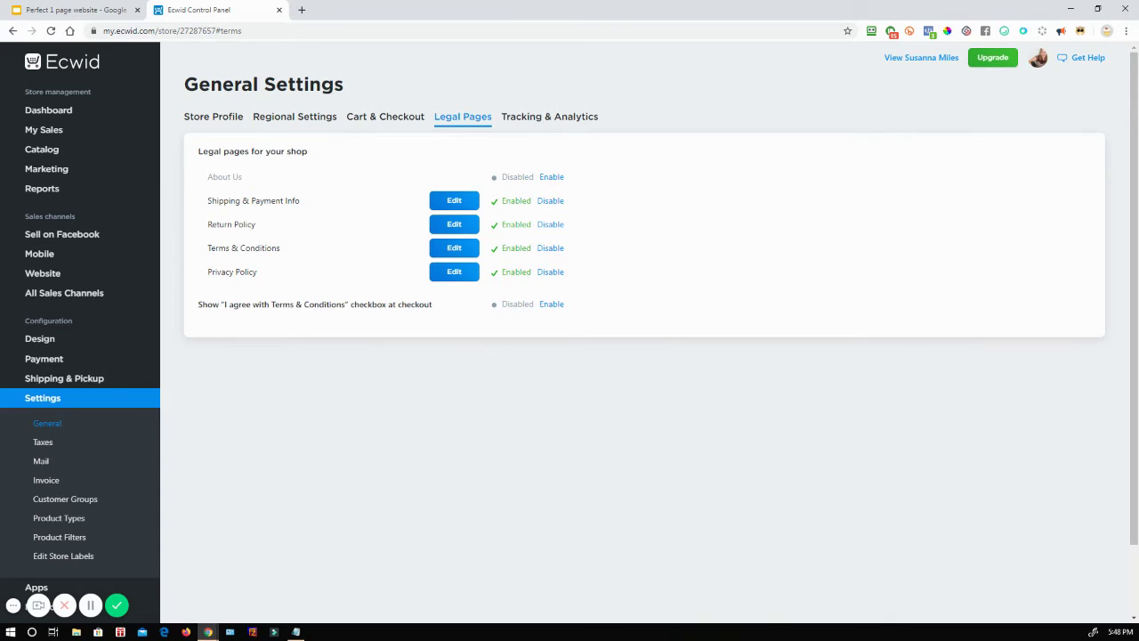
# Step: Glance at the checklist slide, then return to the Store Profile's social media accounts section
pyautogui.click(80, 9)
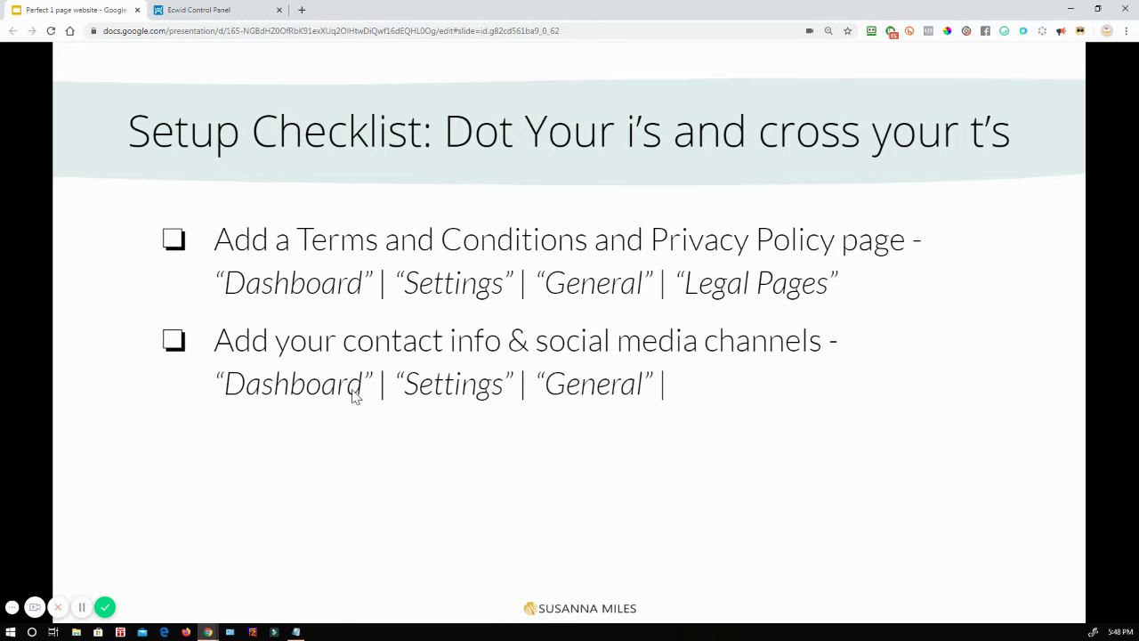
pyautogui.click(214, 10)
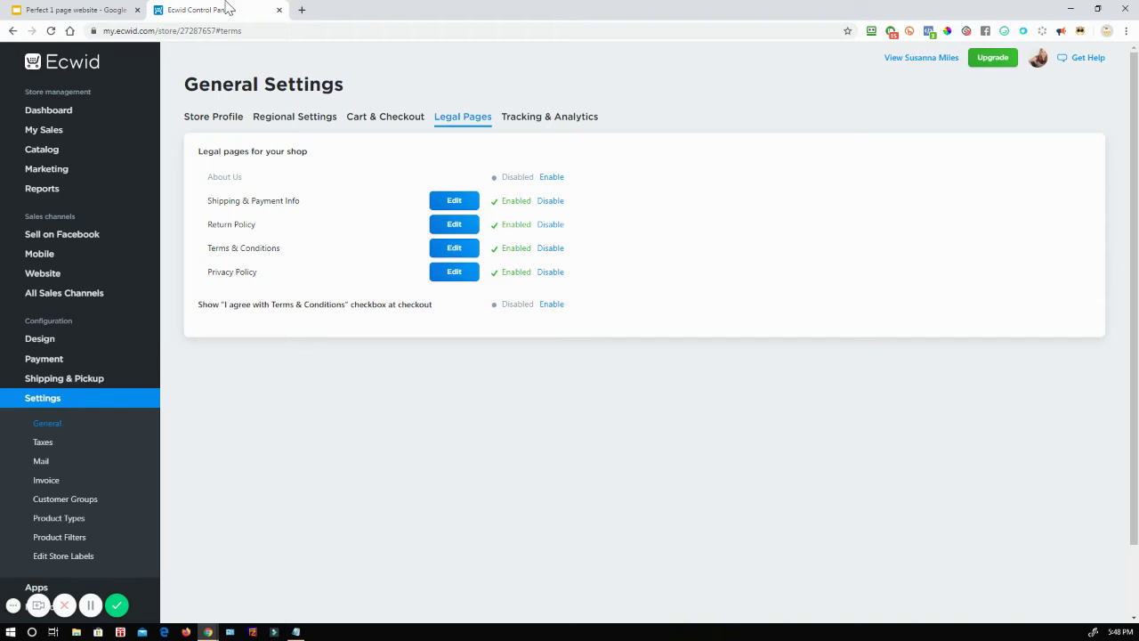
pyautogui.click(306, 120)
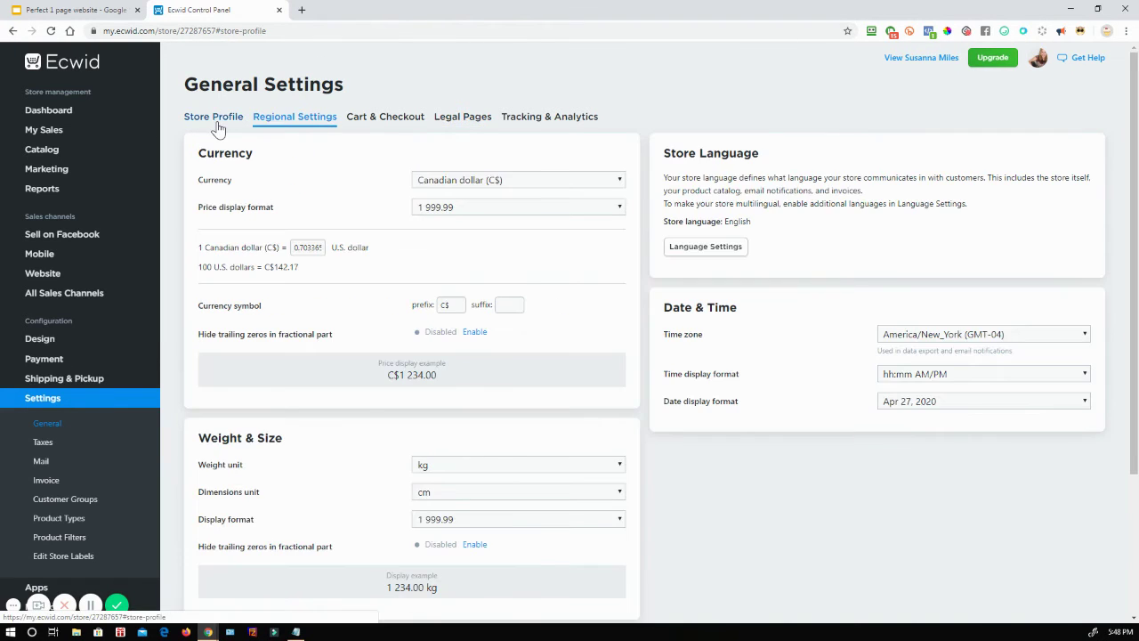
pyautogui.click(219, 123)
pyautogui.scroll(-5, 378, 414)
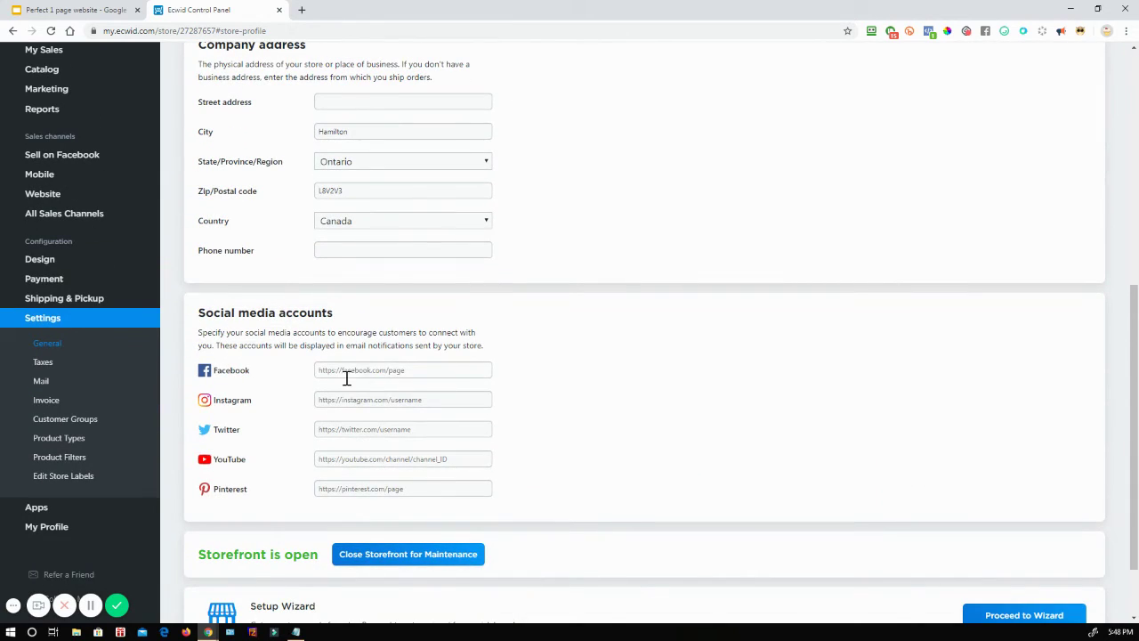
# Step: Enter the store's Facebook page URL in the Facebook field and save the general settings
pyautogui.click(383, 369)
pyautogui.write('ps')
pyautogui.press('BackSpace')
pyautogui.press('BackSpace')
pyautogui.write('h')
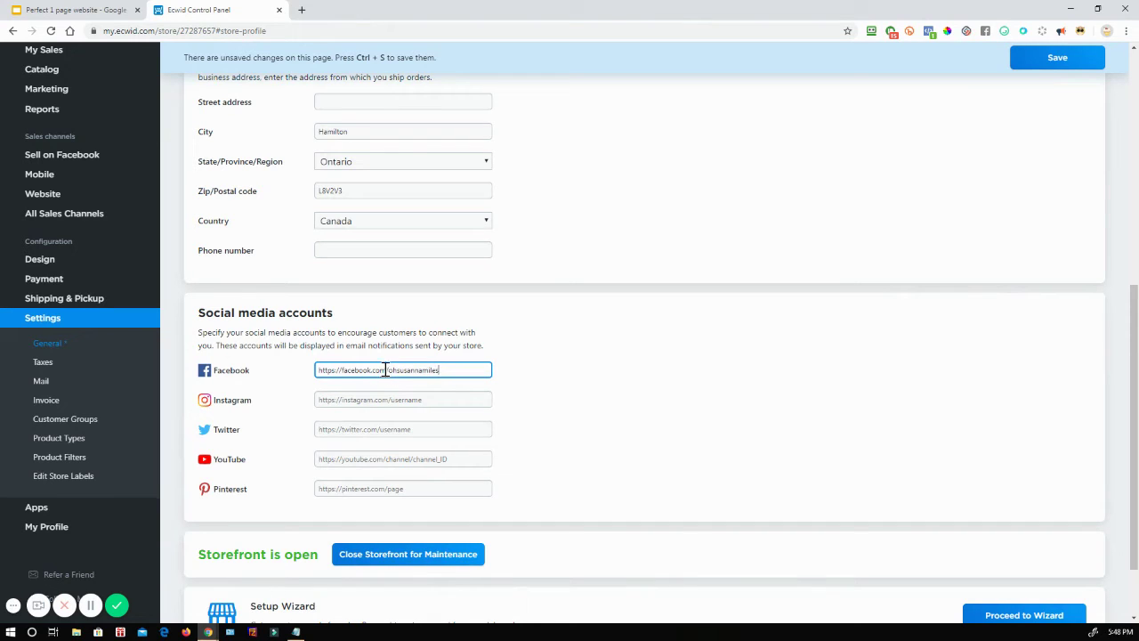
pyautogui.click(1057, 62)
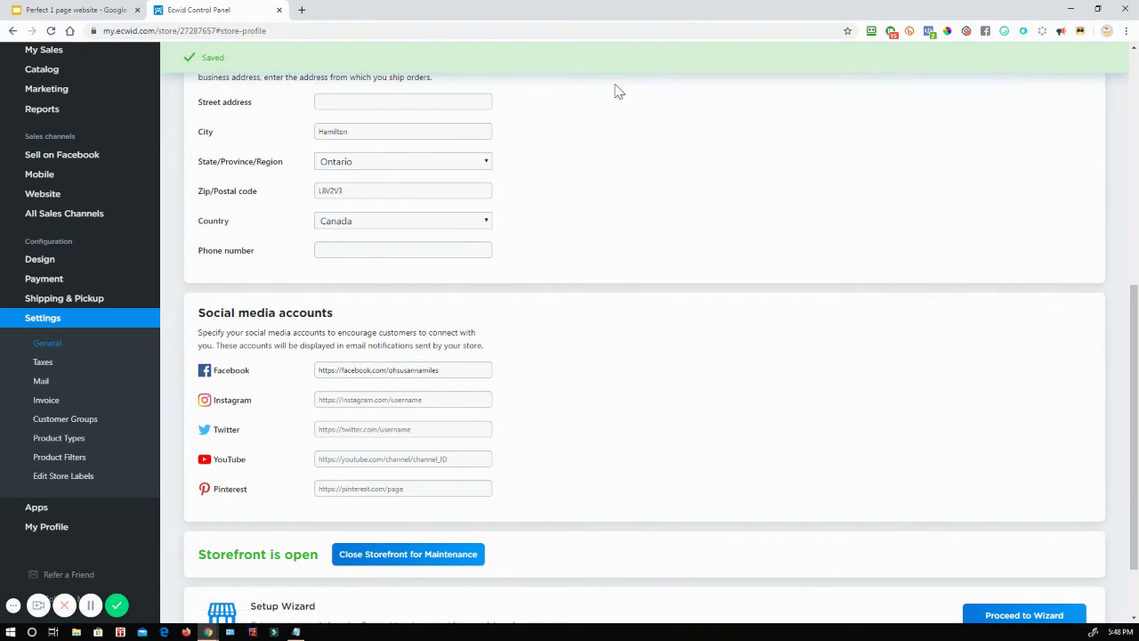
pyautogui.scroll(5, 143, 237)
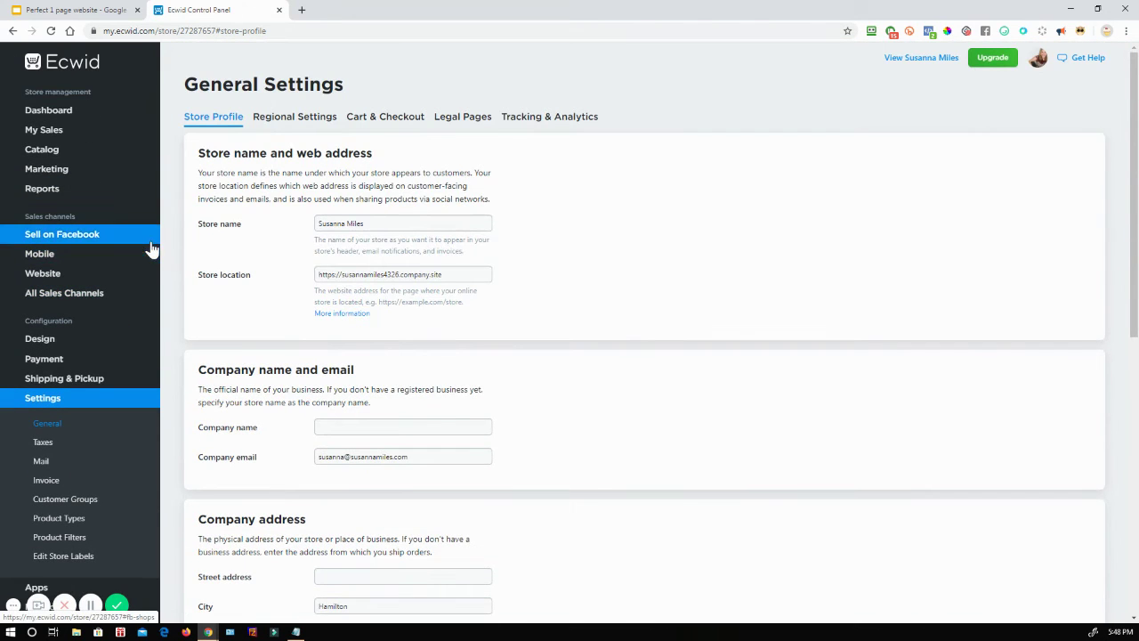
# Step: Open the live storefront in a new tab and scroll down to its Facebook link
pyautogui.click(40, 110)
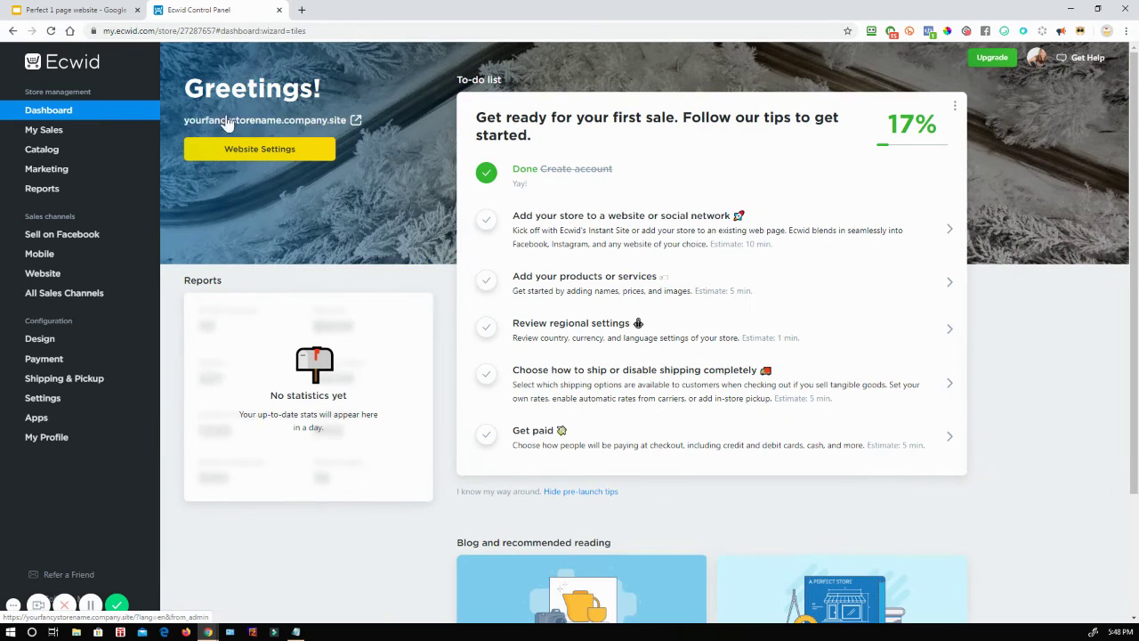
pyautogui.click(302, 122)
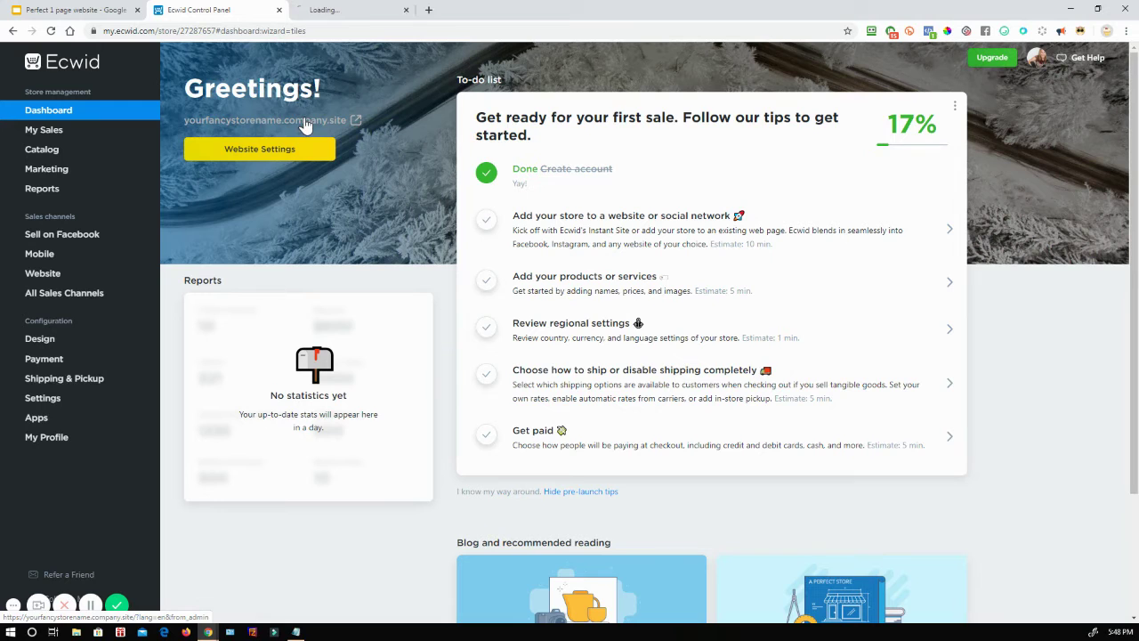
pyautogui.click(352, 10)
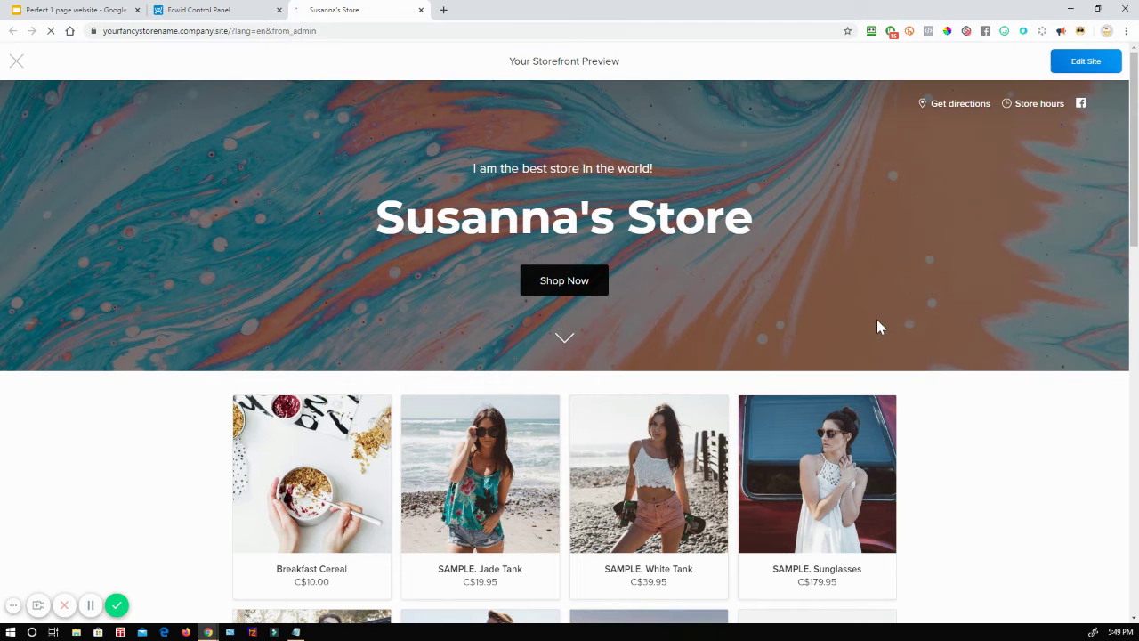
pyautogui.scroll(-15, 995, 237)
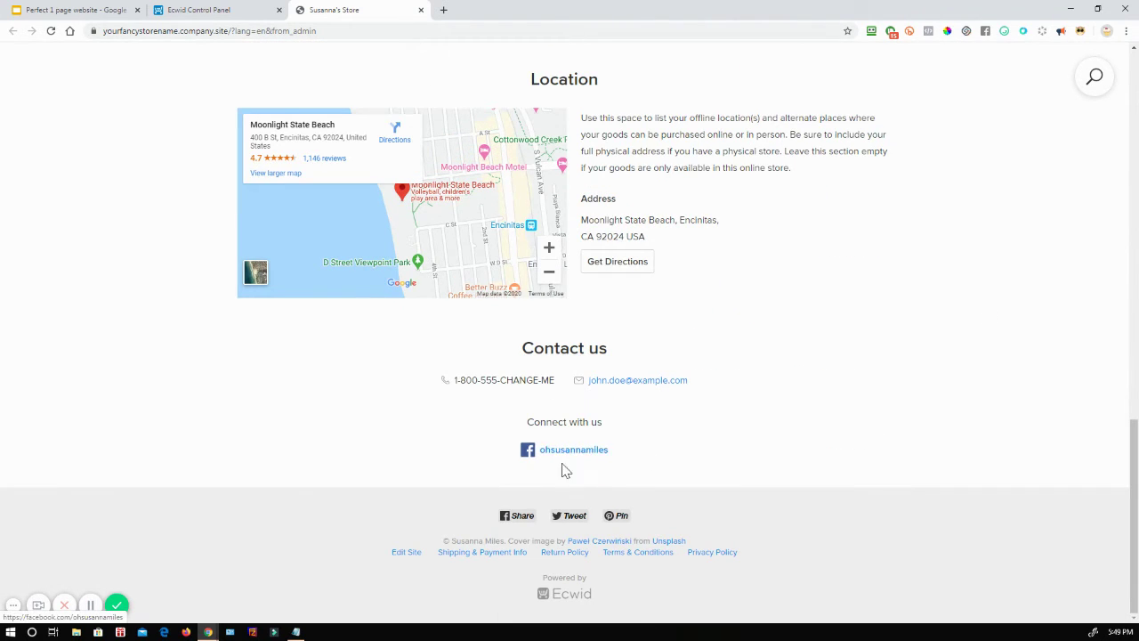
pyautogui.scroll(15, 801, 476)
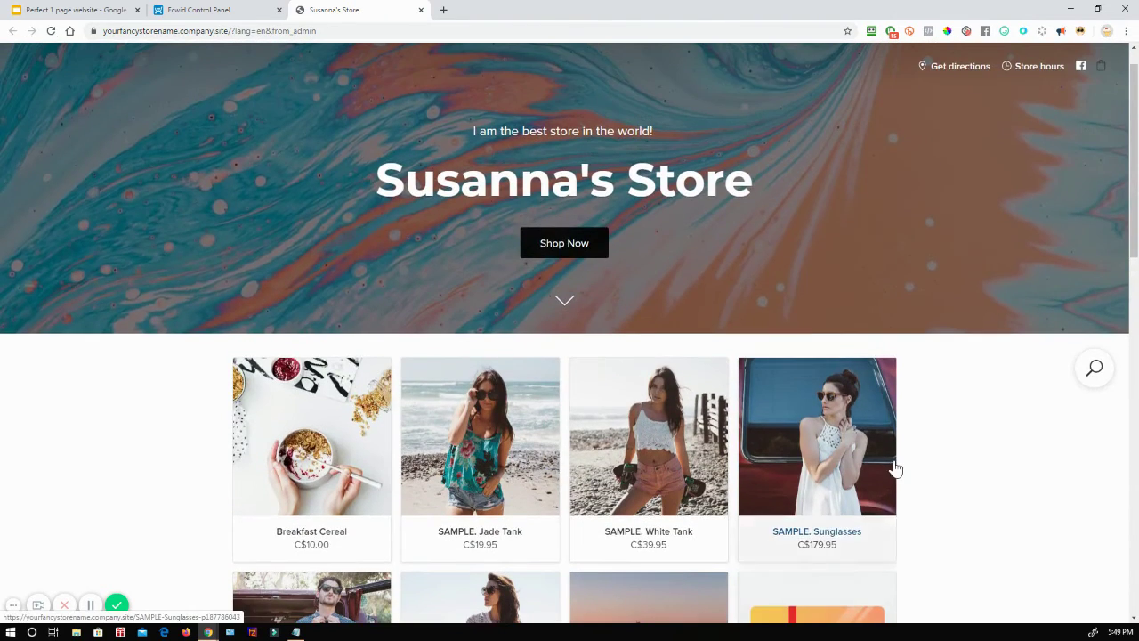
pyautogui.scroll(-15, 895, 465)
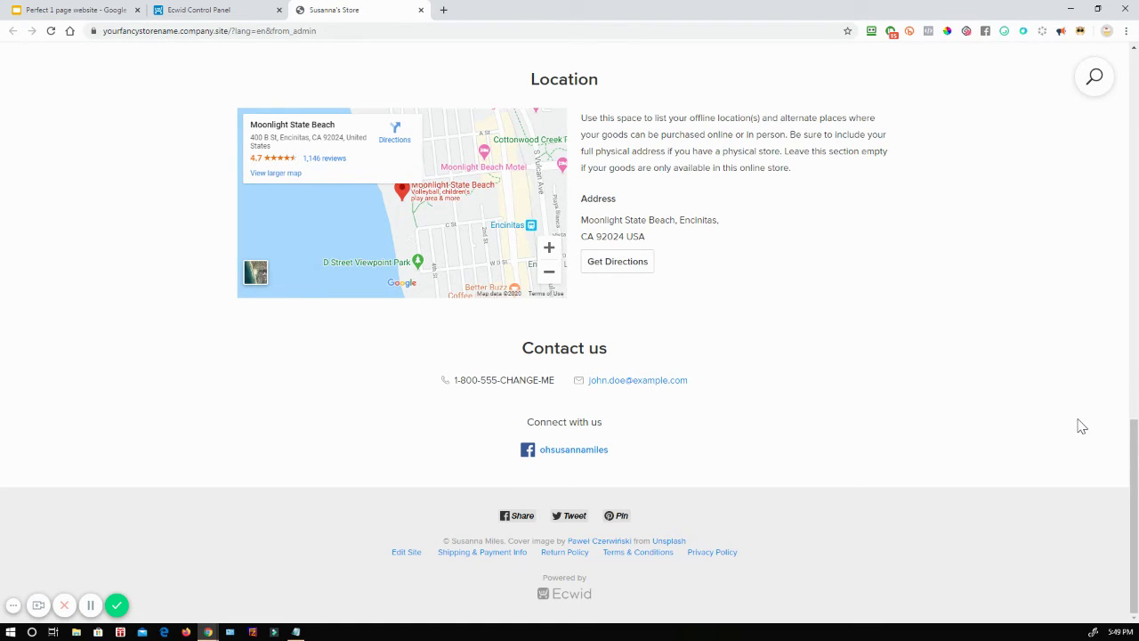
# Step: View the storefront's Terms & Conditions page, go back home, then return to the slides
pyautogui.click(638, 552)
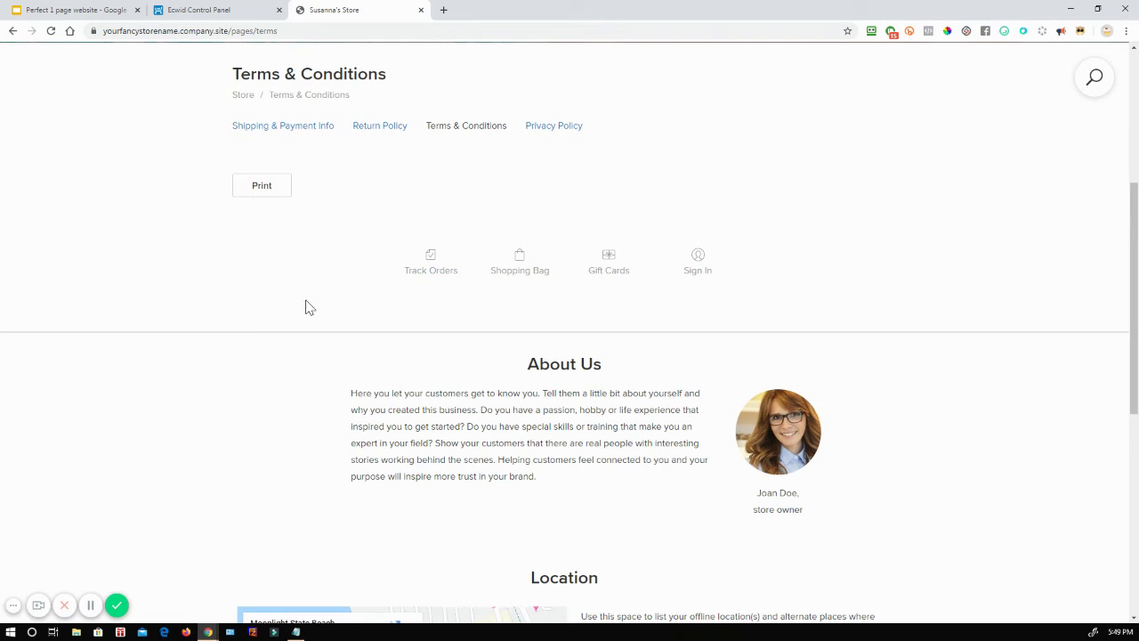
pyautogui.click(204, 9)
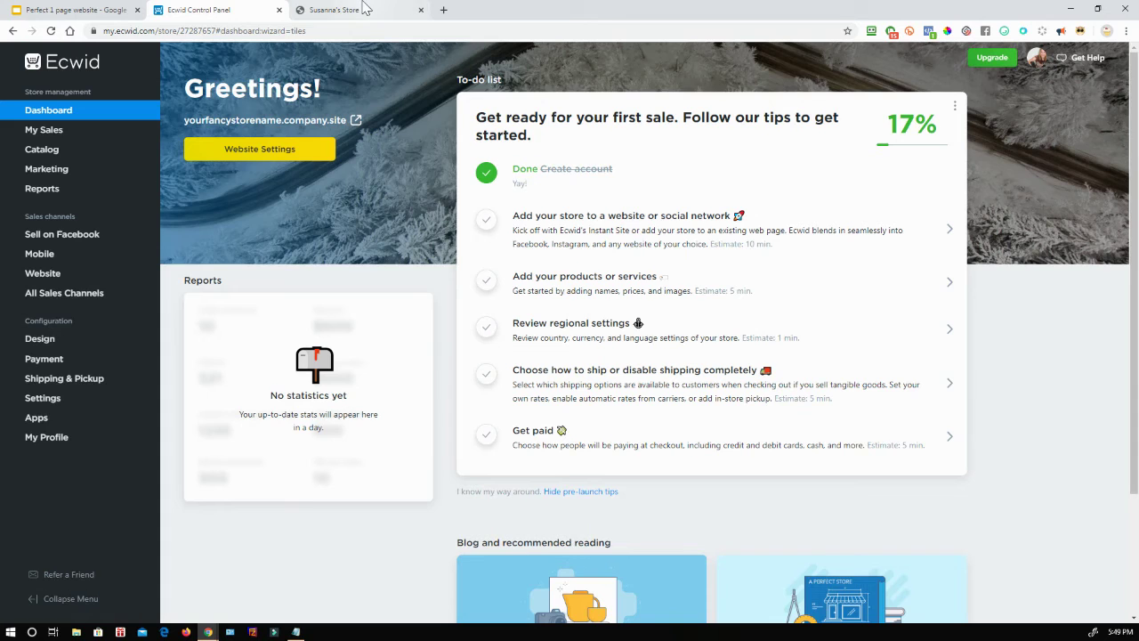
pyautogui.click(369, 9)
pyautogui.click(13, 31)
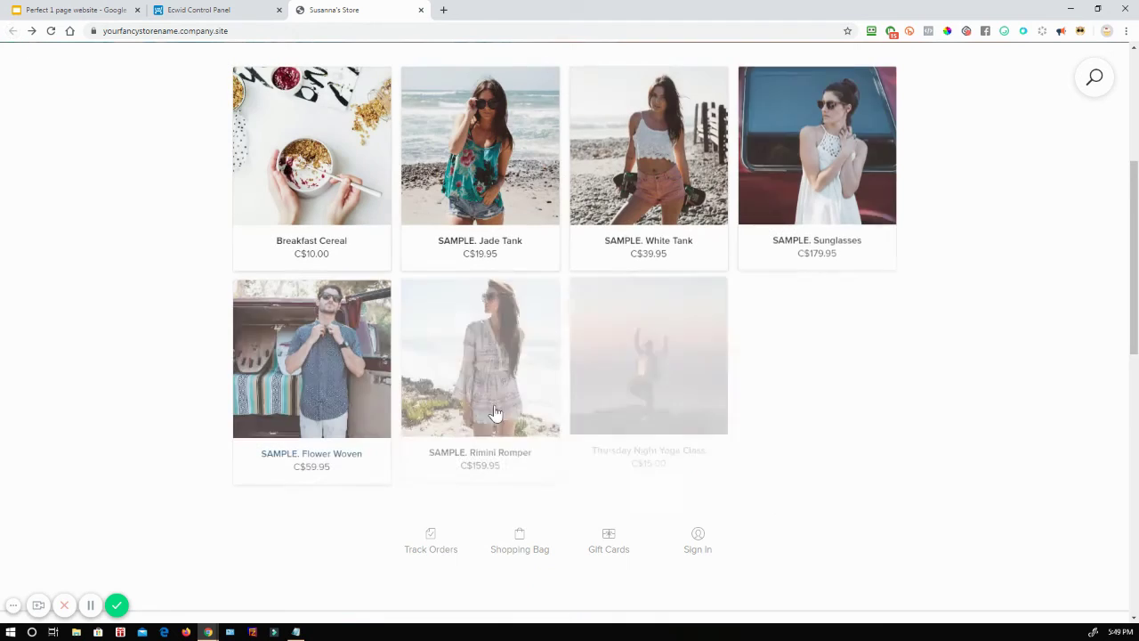
pyautogui.scroll(-1, 848, 496)
pyautogui.scroll(-7, 847, 496)
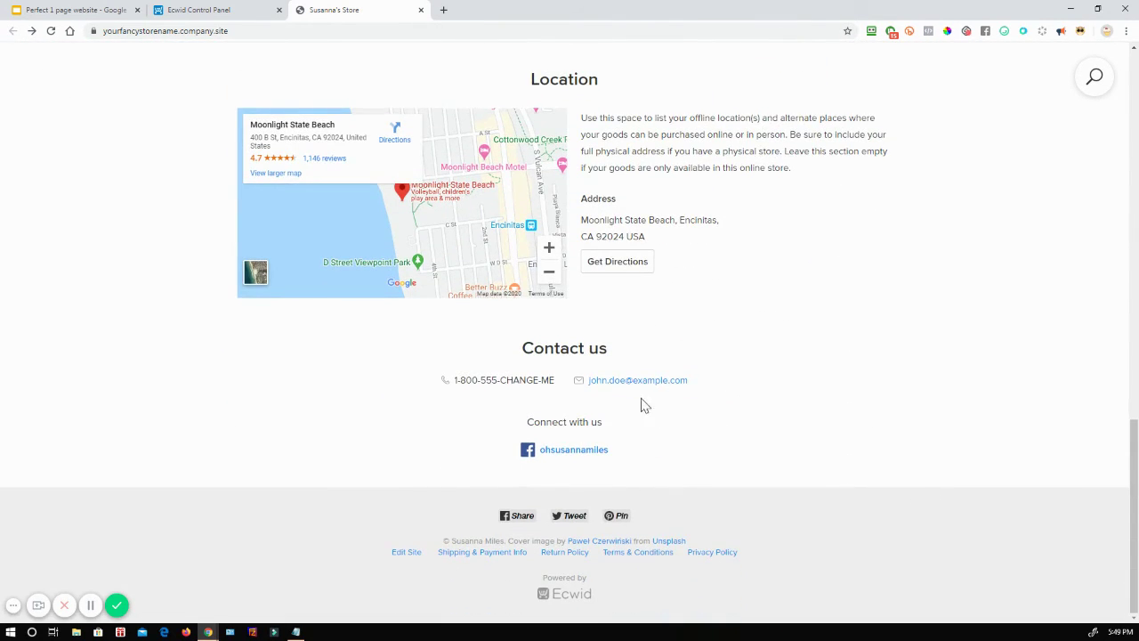
pyautogui.scroll(7, 644, 402)
pyautogui.click(64, 9)
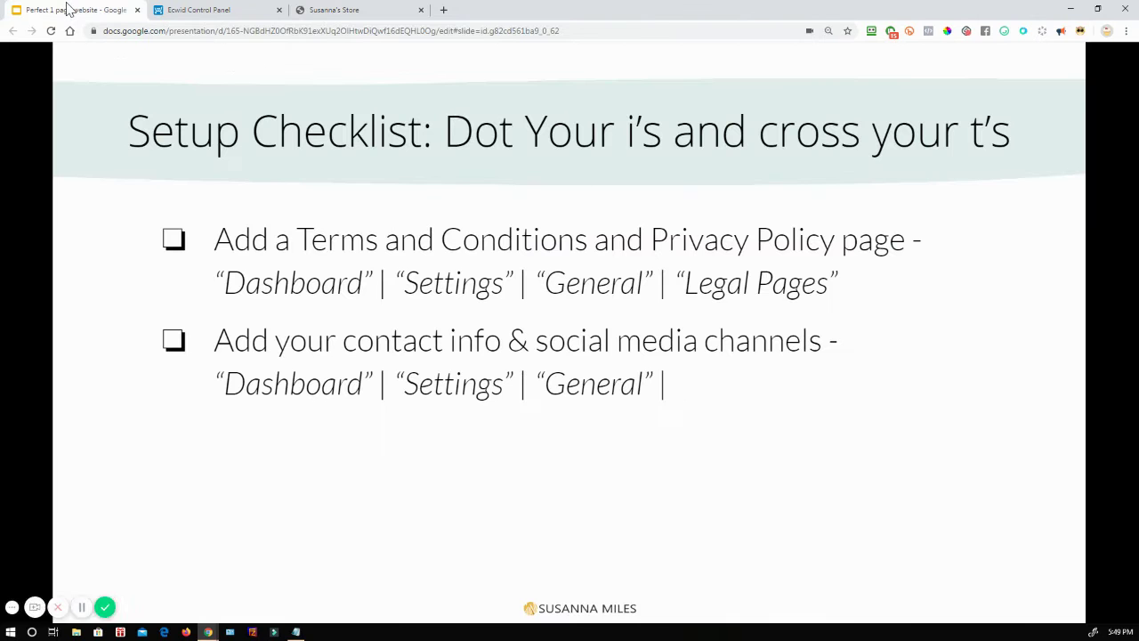
# Step: Advance through Taxes: Option 1 to the Taxes: Option 2 slide, then close the storefront tab
pyautogui.press('Right')
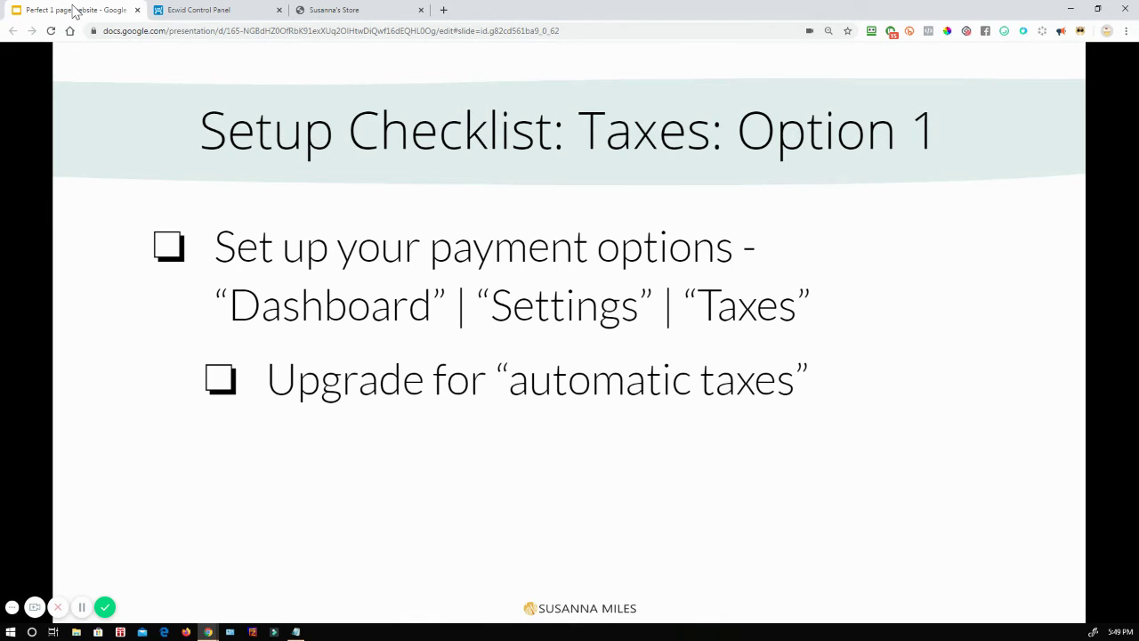
pyautogui.press('Right')
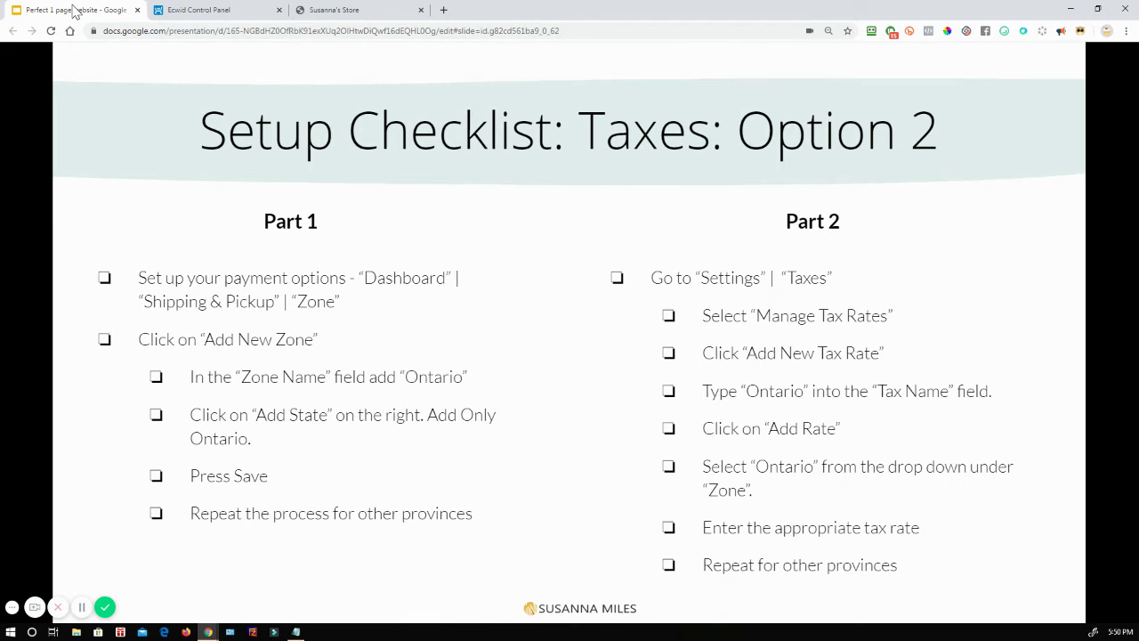
pyautogui.click(178, 10)
pyautogui.click(422, 10)
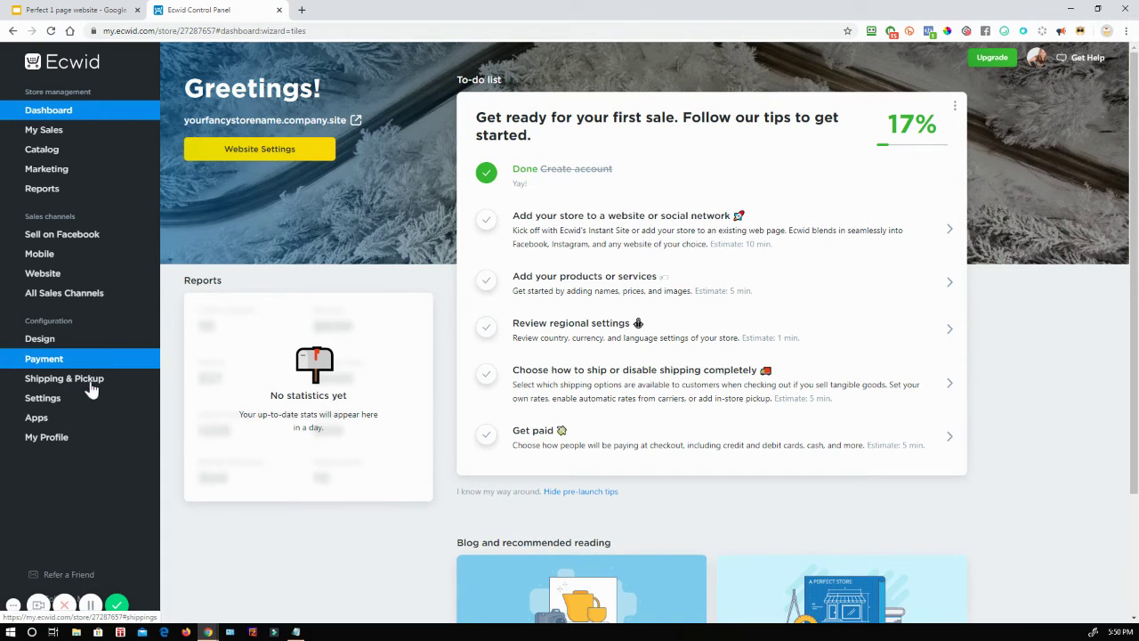
# Step: Open Shipping & Pickup > Zones, checking the tax checklist slide along the way
pyautogui.moveTo(89, 390)
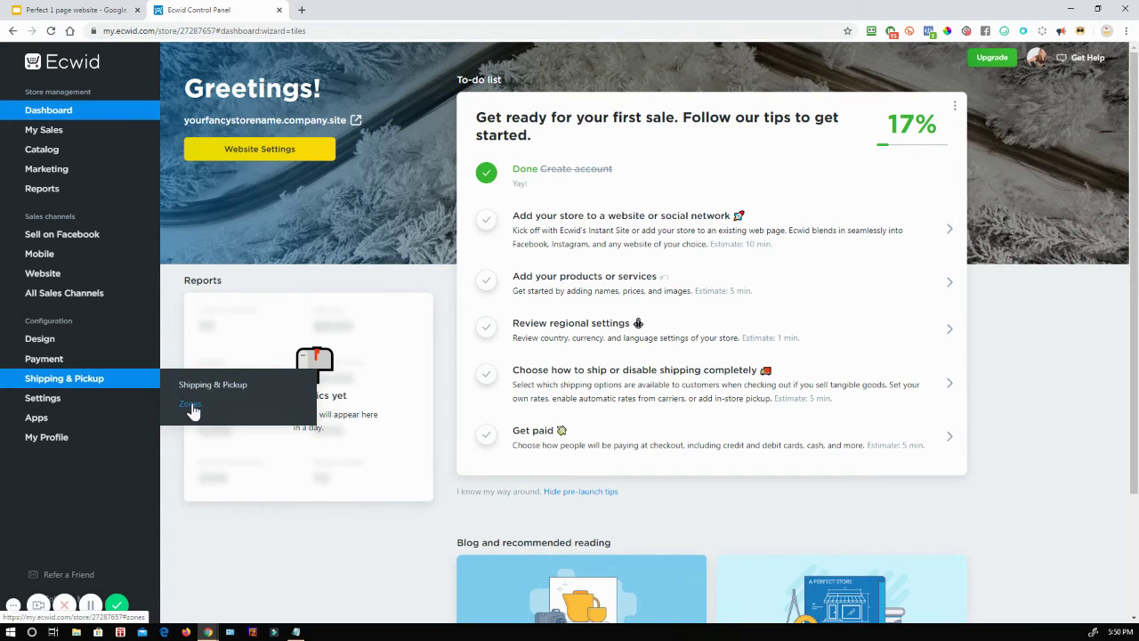
pyautogui.click(190, 405)
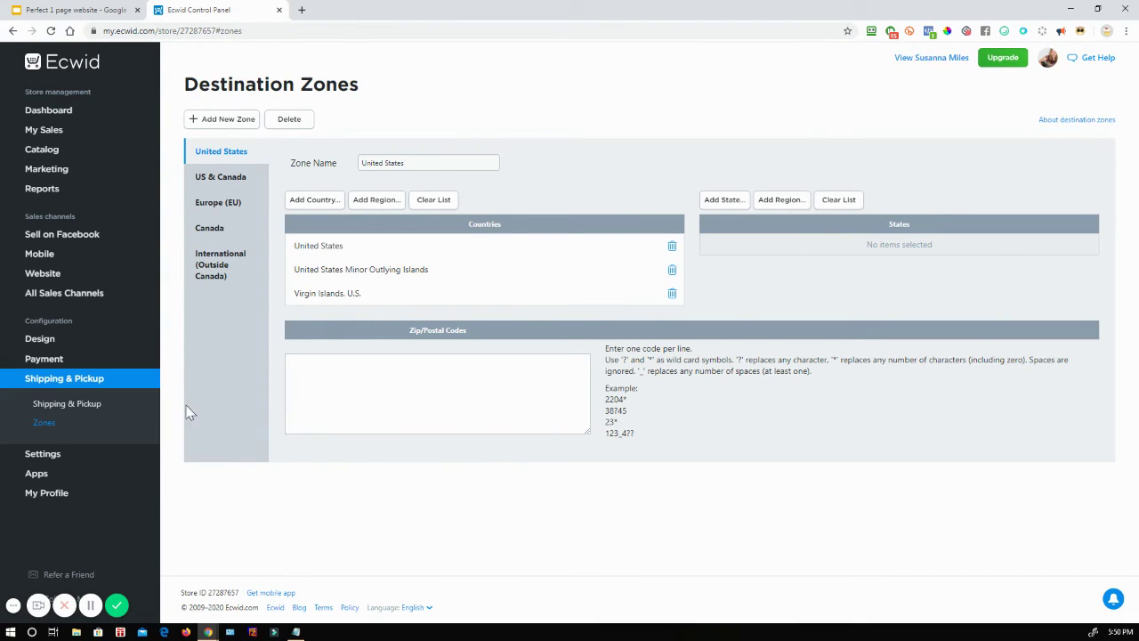
pyautogui.click(63, 9)
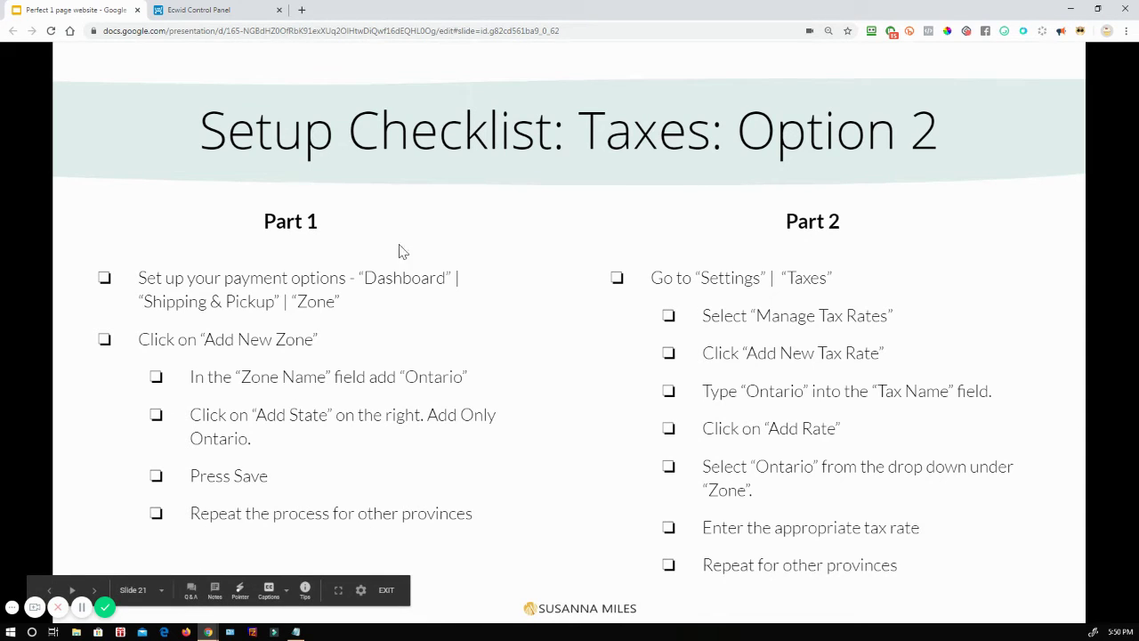
pyautogui.click(216, 10)
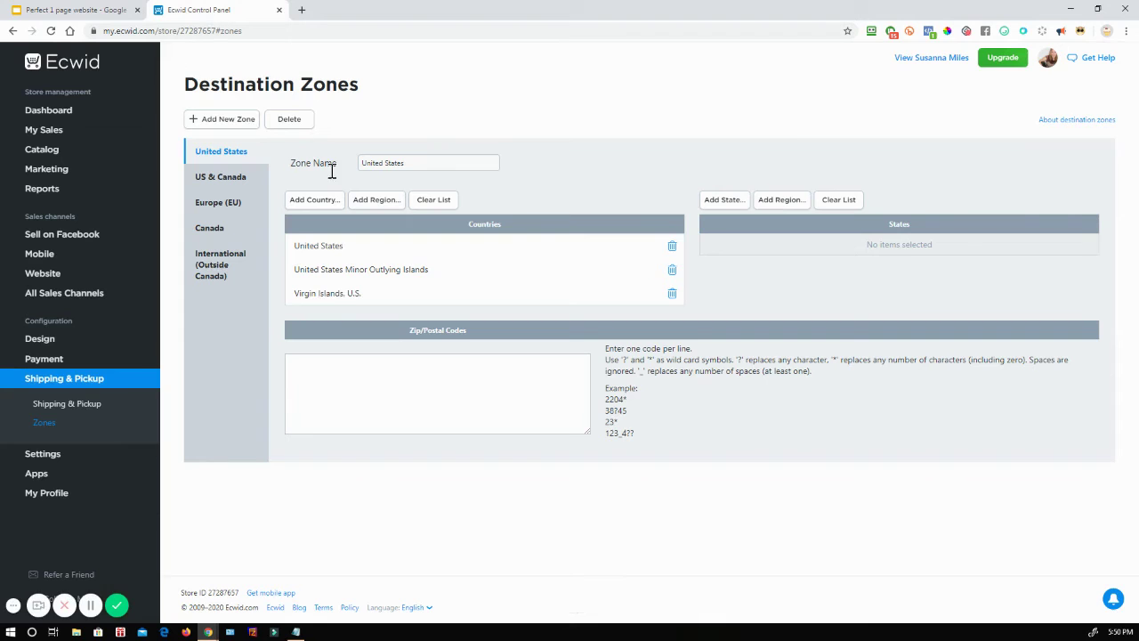
# Step: Add and save a zone named Ontario containing Canada: Ontario, then return to the tax slide
pyautogui.click(222, 125)
pyautogui.tripleClick(412, 166)
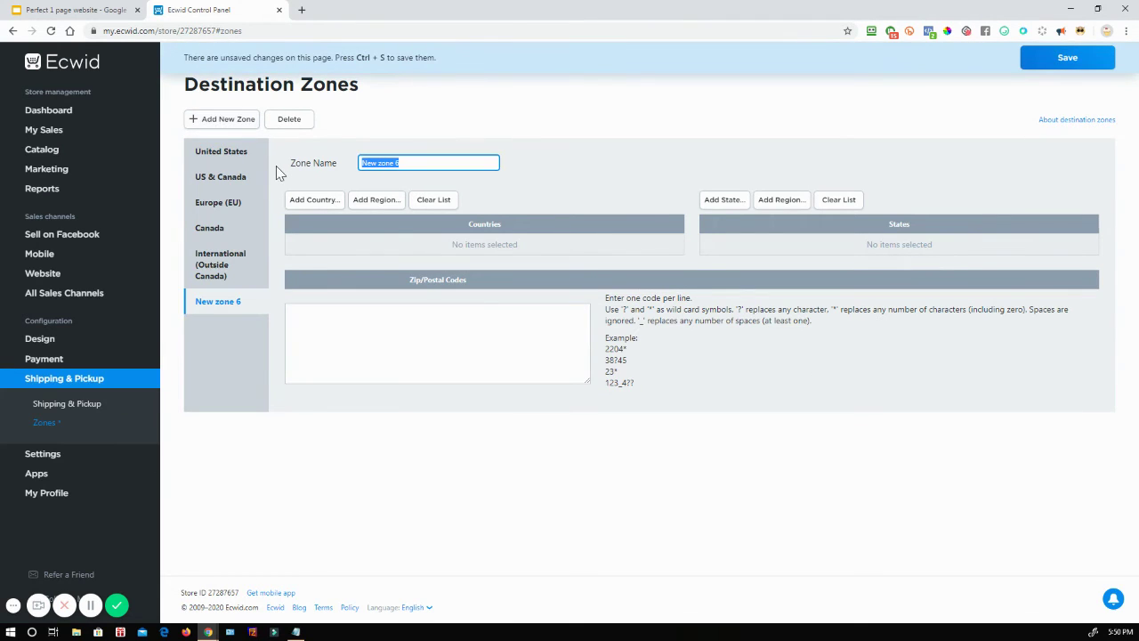
pyautogui.write('Ontario')
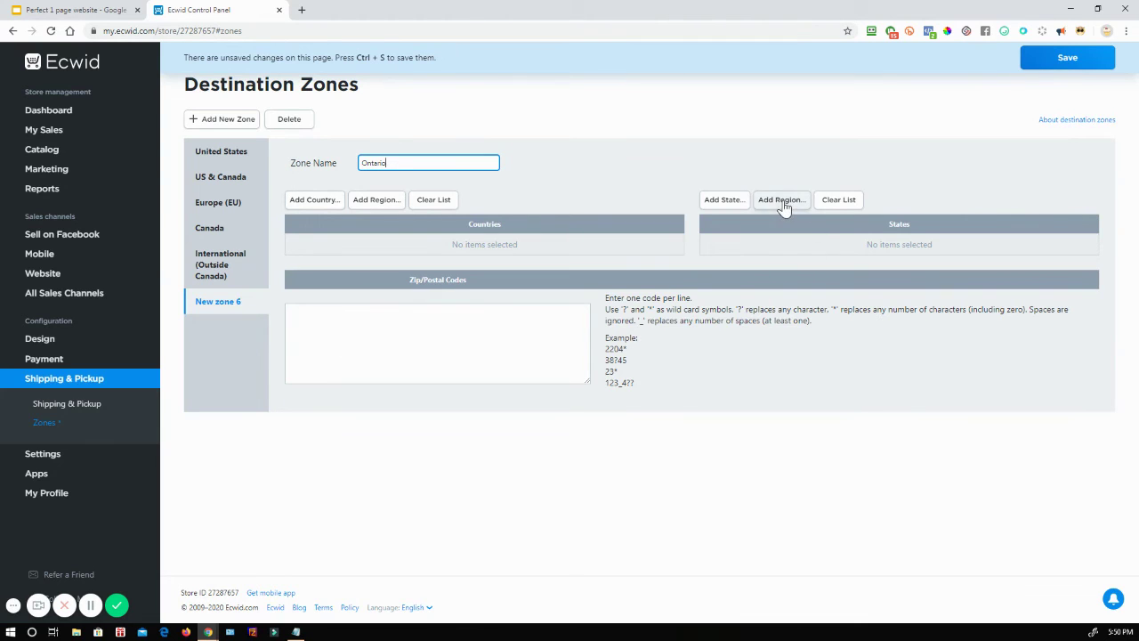
pyautogui.click(723, 200)
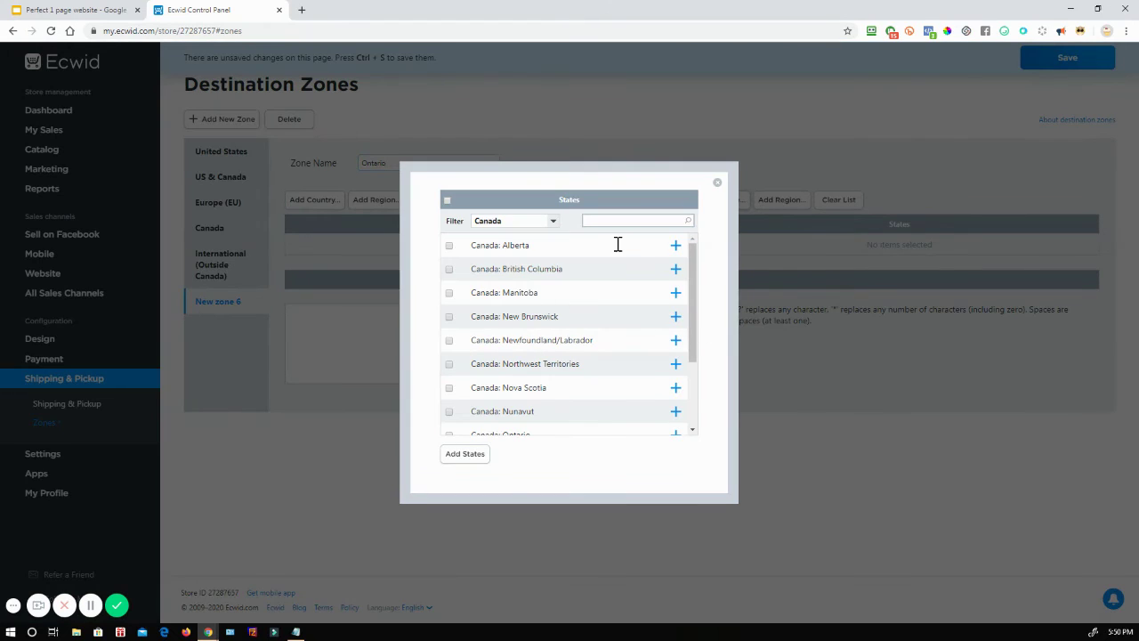
pyautogui.scroll(-2, 695, 307)
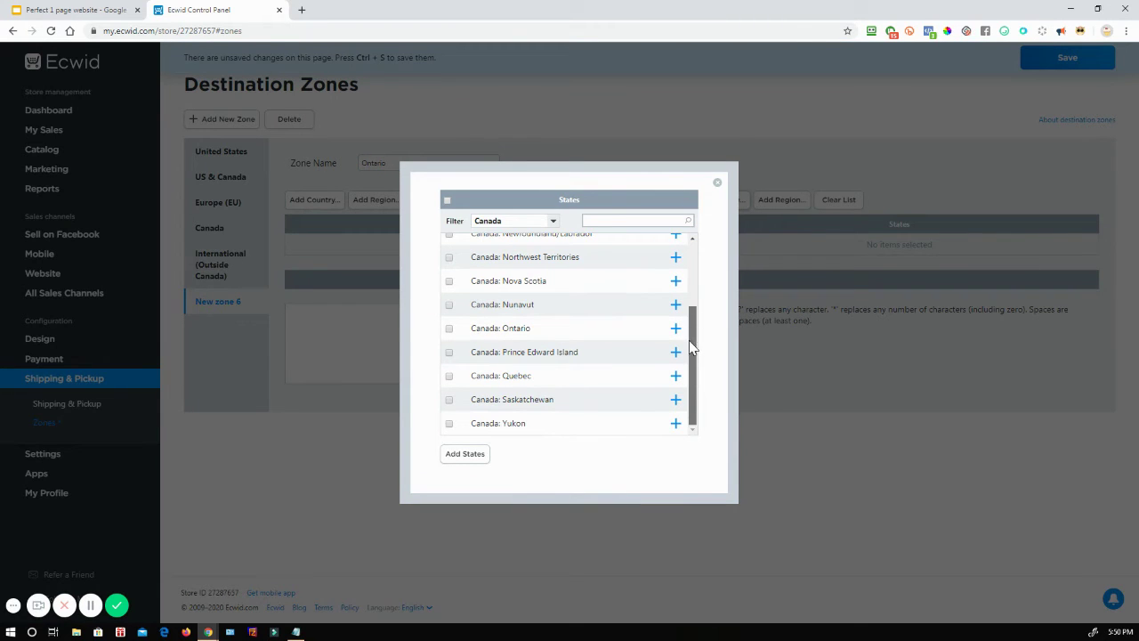
pyautogui.click(675, 329)
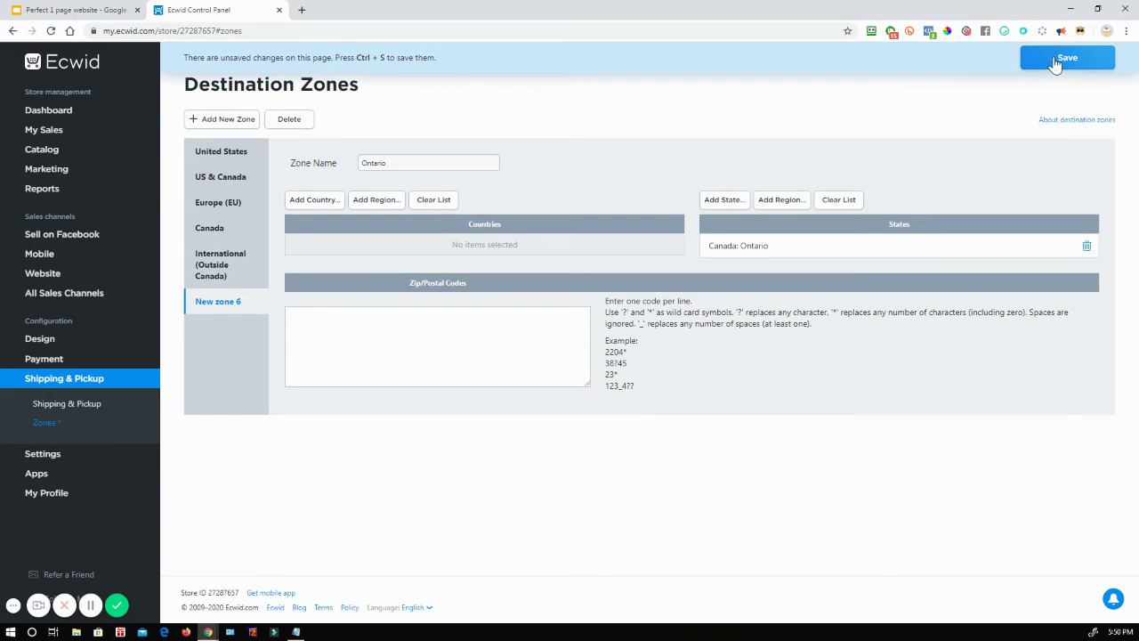
pyautogui.click(1055, 59)
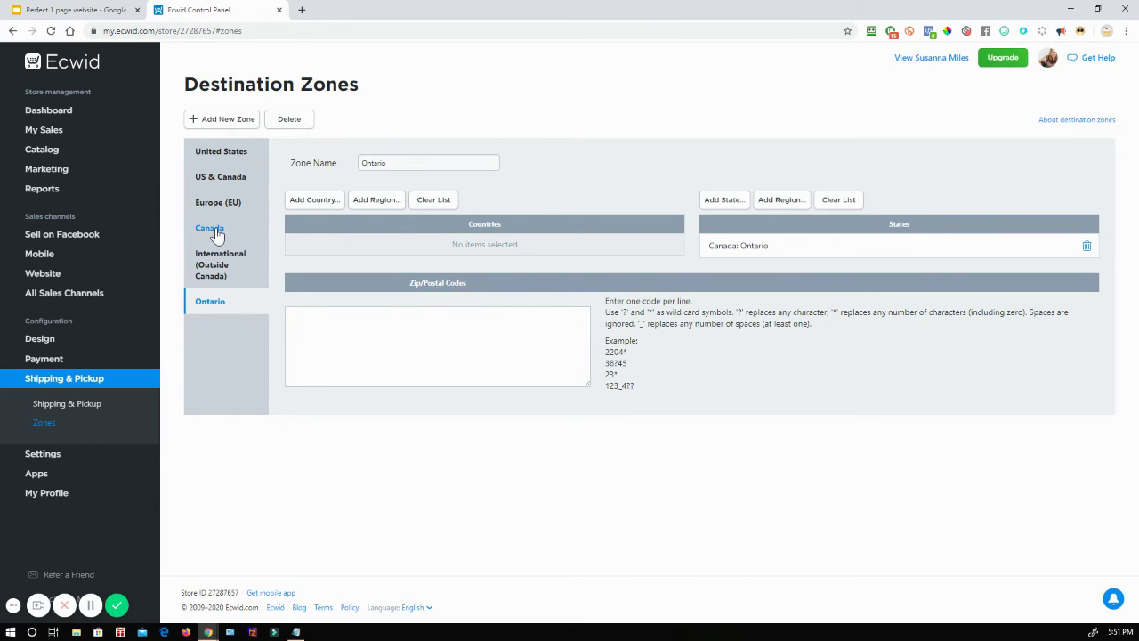
pyautogui.click(65, 8)
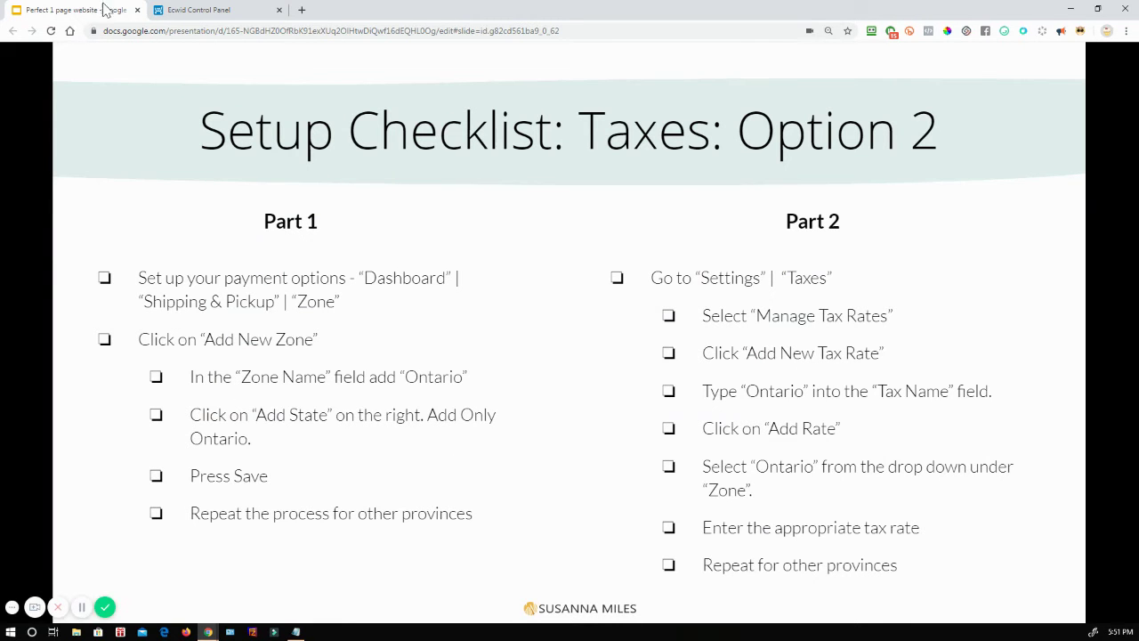
# Step: Open the store's tax settings and delete the existing Ontario tax
pyautogui.click(229, 13)
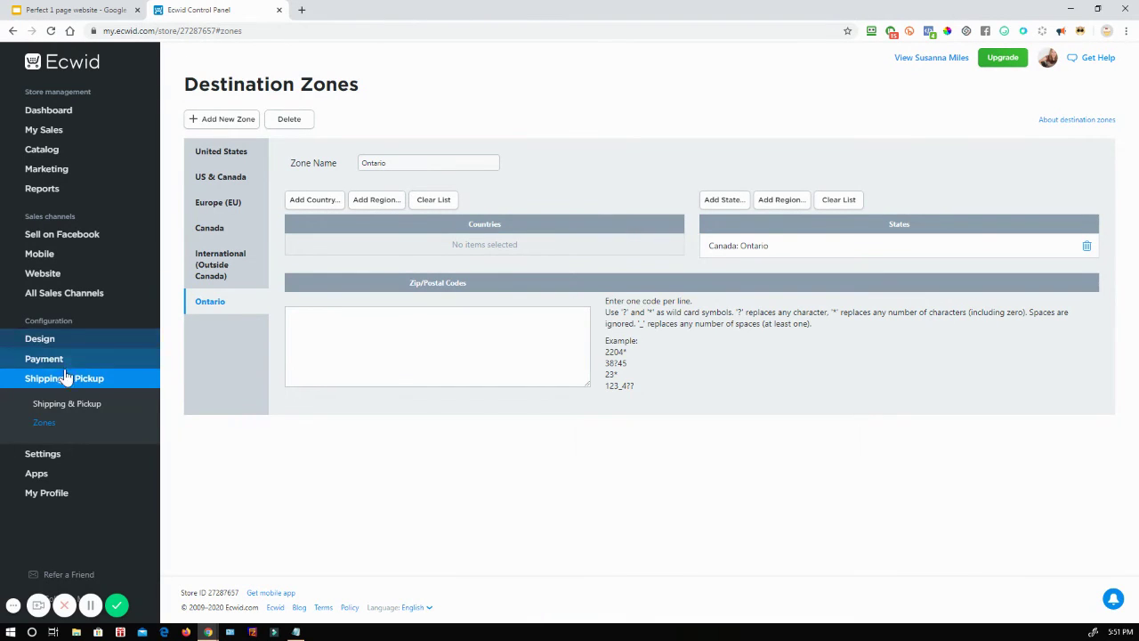
pyautogui.moveTo(49, 461)
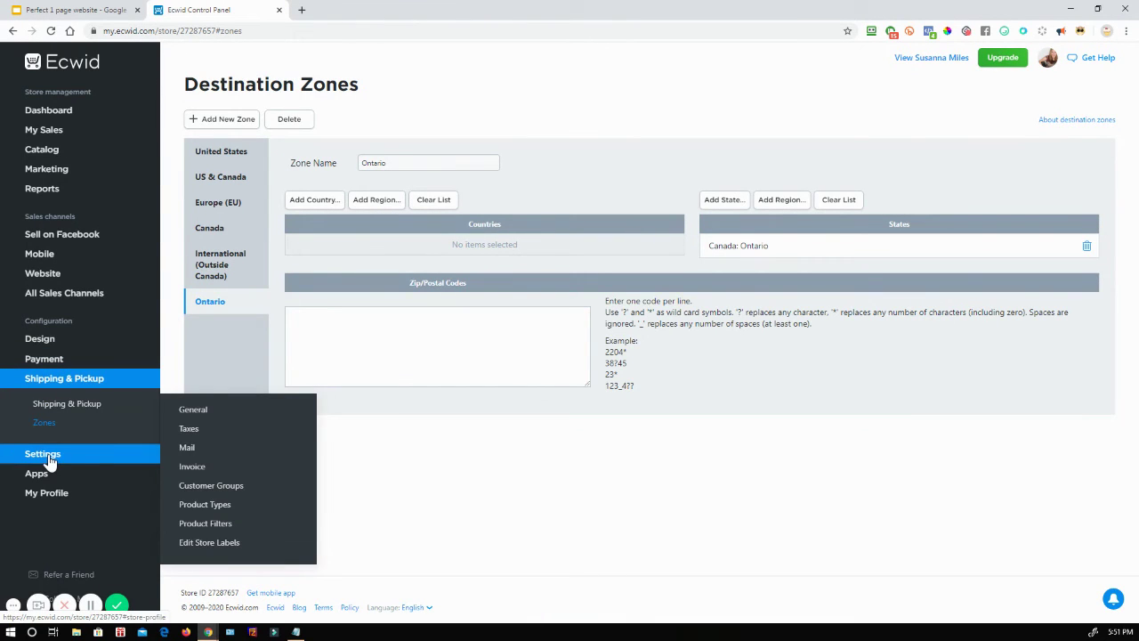
pyautogui.click(189, 429)
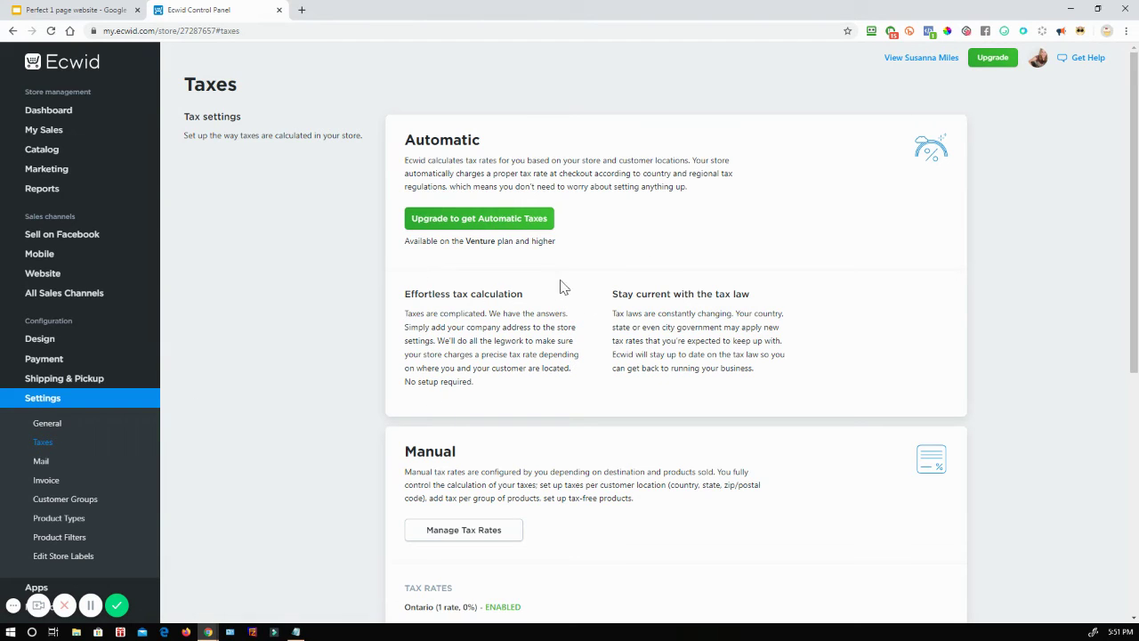
pyautogui.scroll(-3, 640, 236)
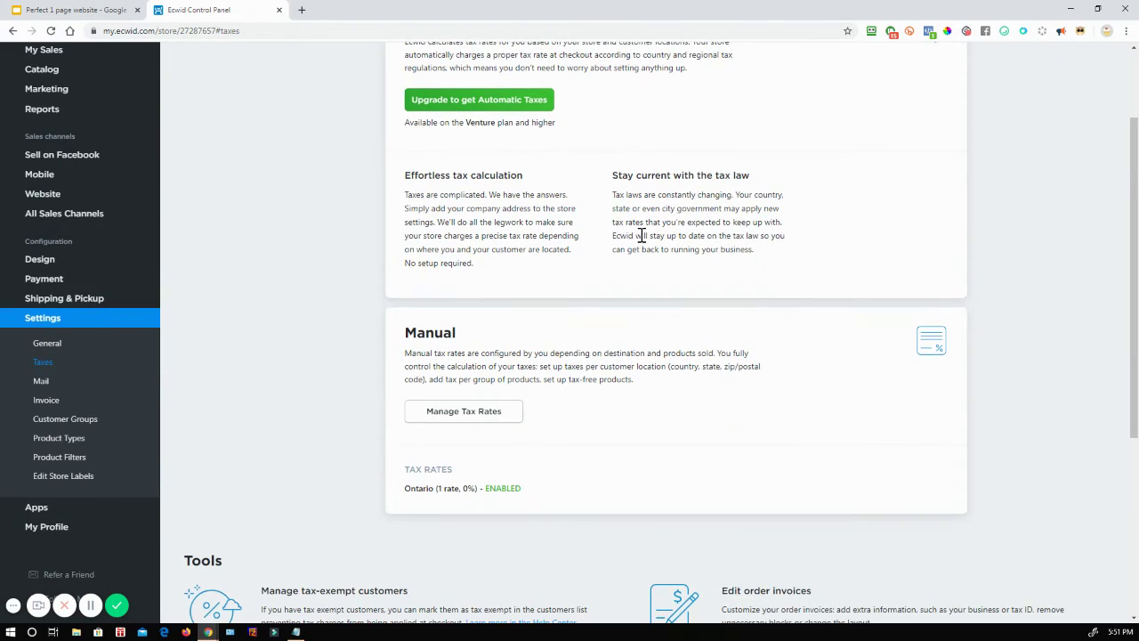
pyautogui.click(486, 424)
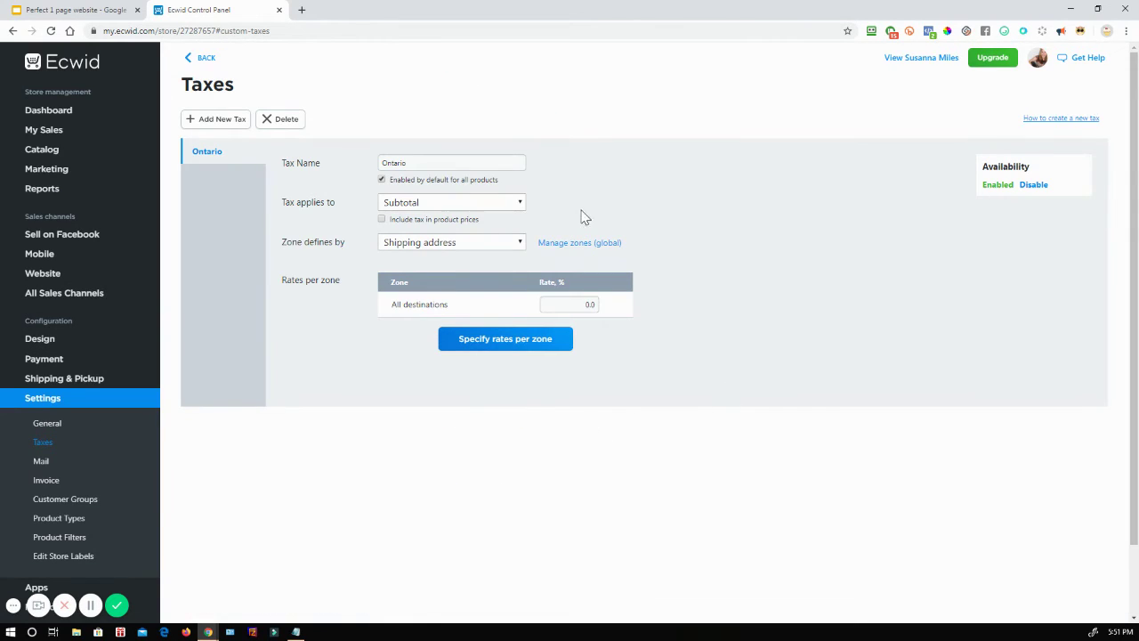
pyautogui.click(285, 123)
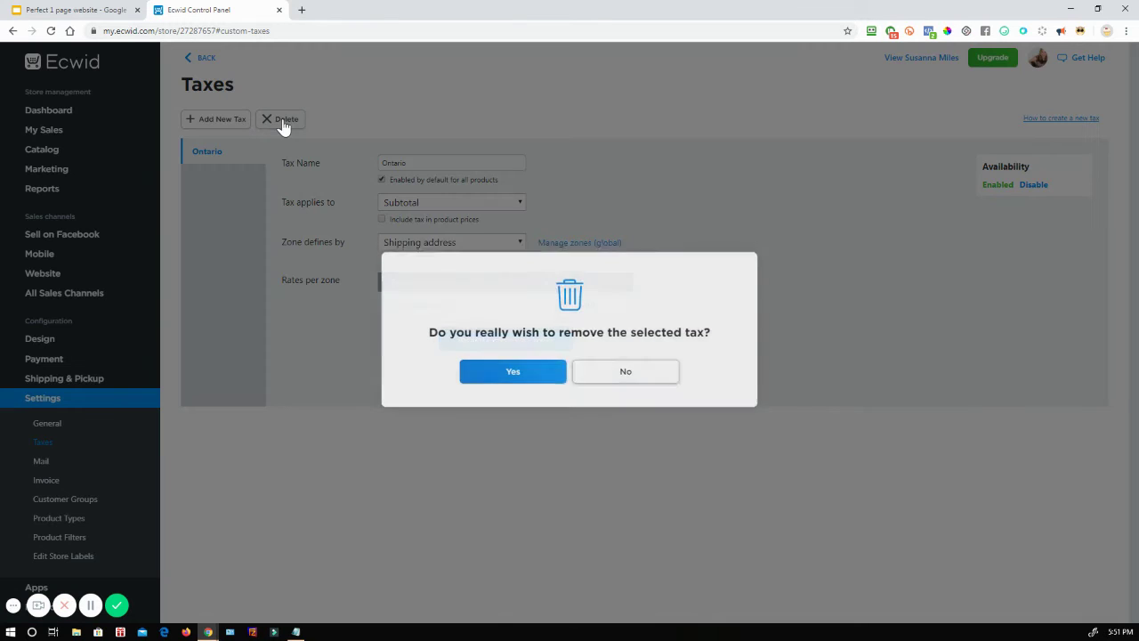
pyautogui.click(519, 377)
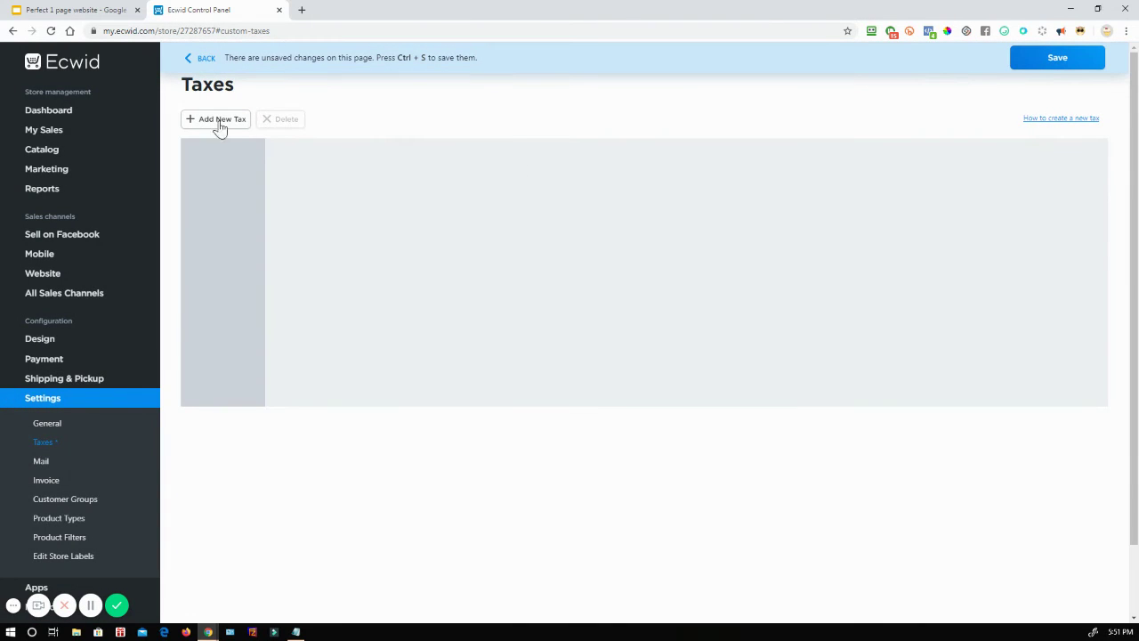
# Step: Create and save an 'Ontario' tax, by billing address, with a 13% rate for the Ontario zone
pyautogui.click(217, 123)
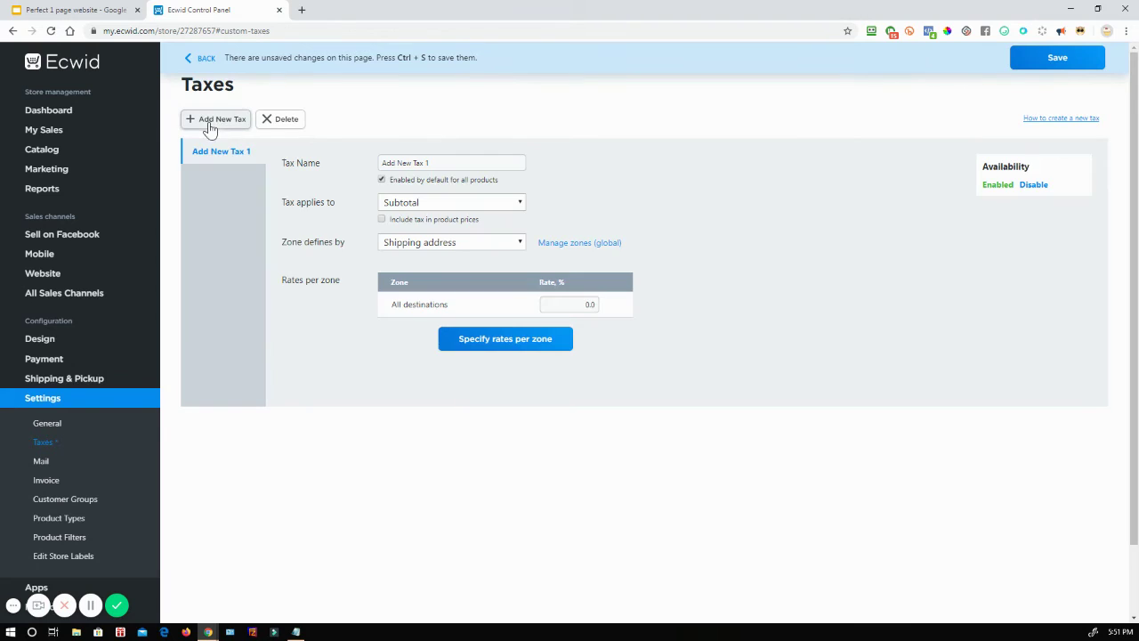
pyautogui.click(439, 165)
pyautogui.moveTo(439, 164); pyautogui.dragTo(285, 180)
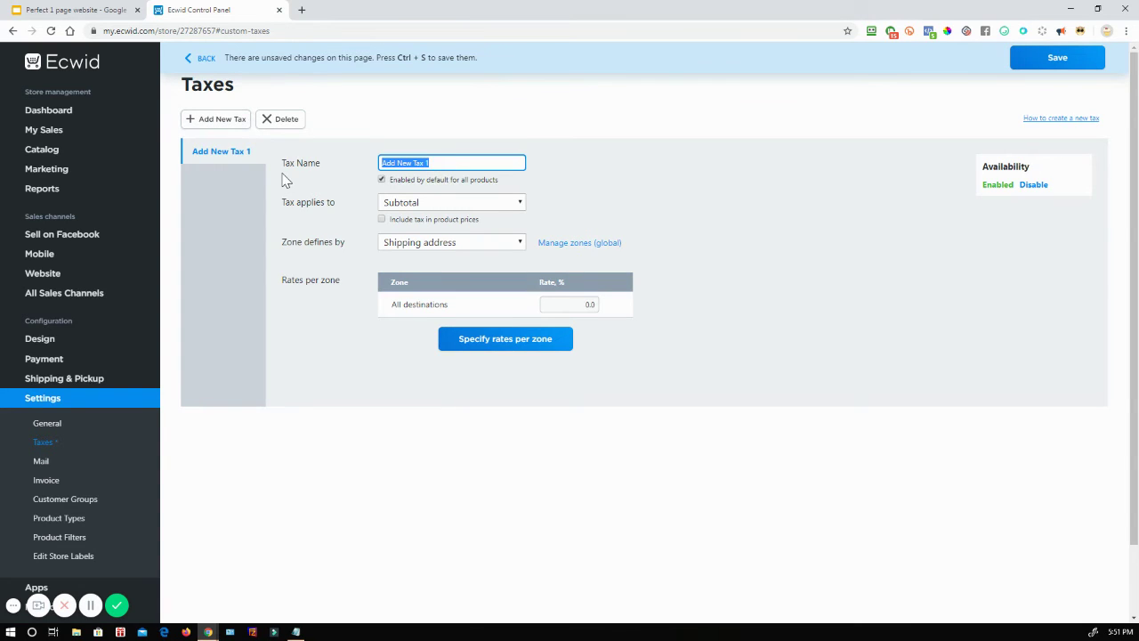
pyautogui.write('Ontario')
pyautogui.click(433, 249)
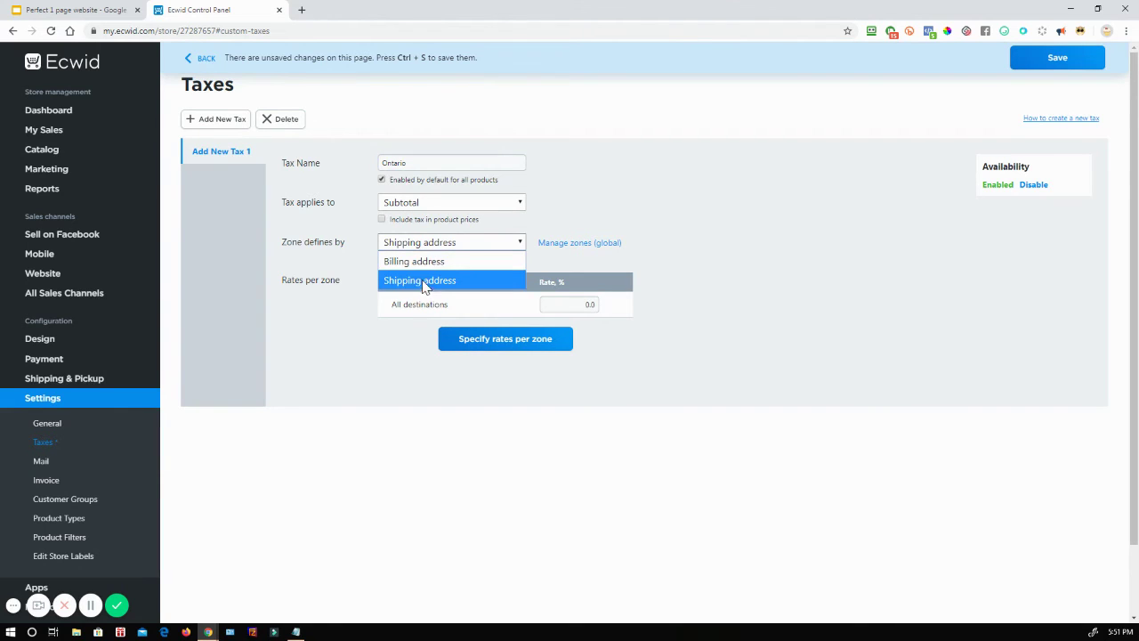
pyautogui.click(426, 265)
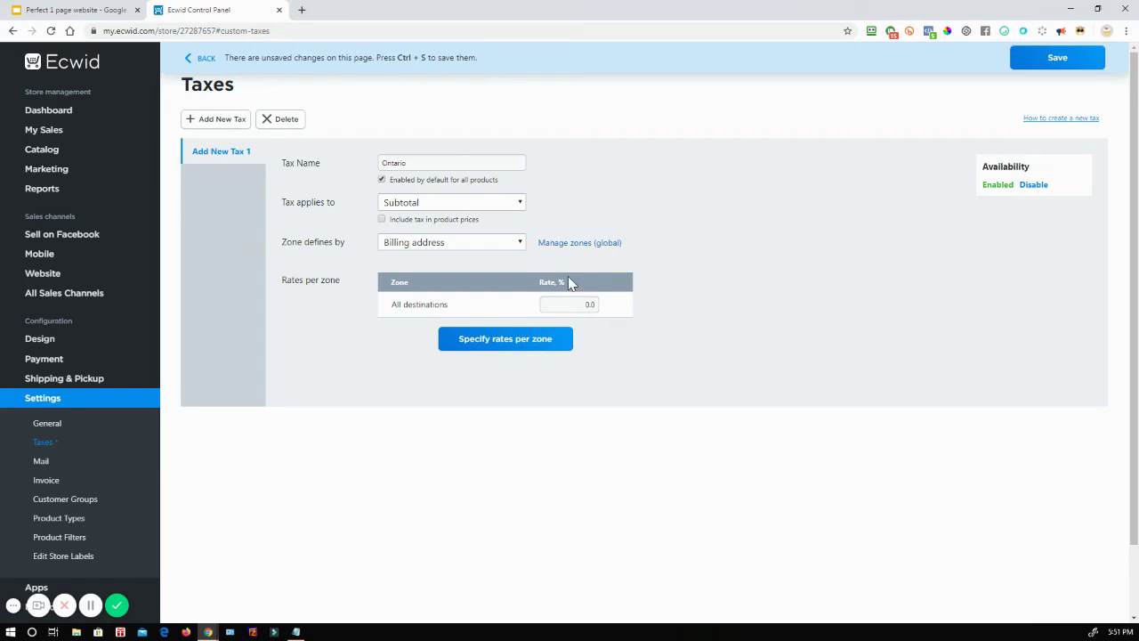
pyautogui.click(537, 346)
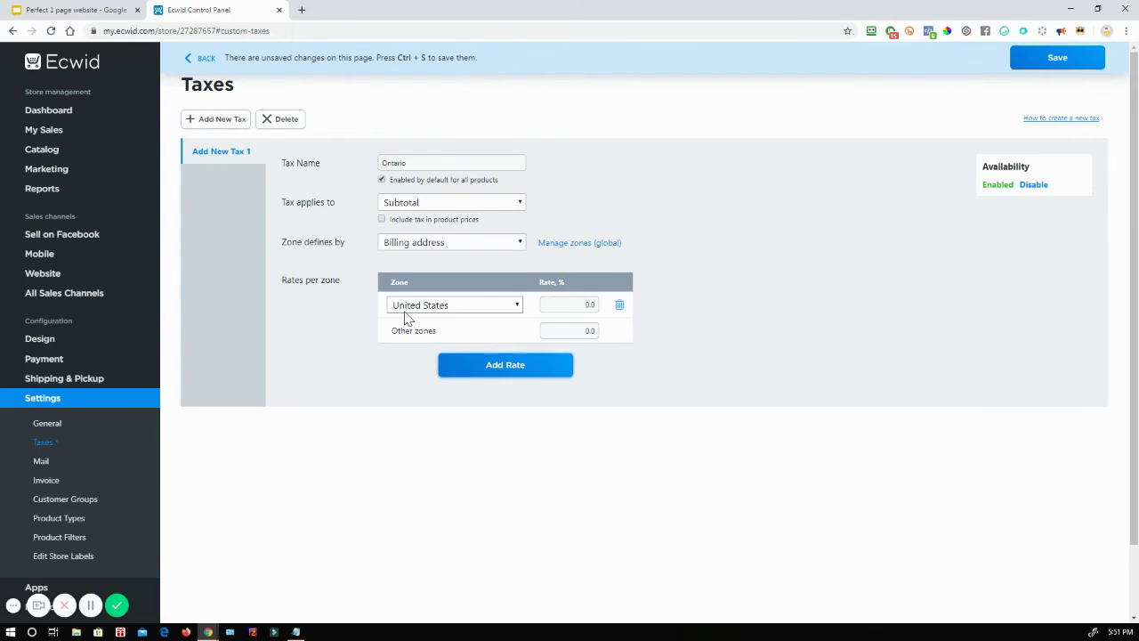
pyautogui.click(405, 313)
pyautogui.click(419, 415)
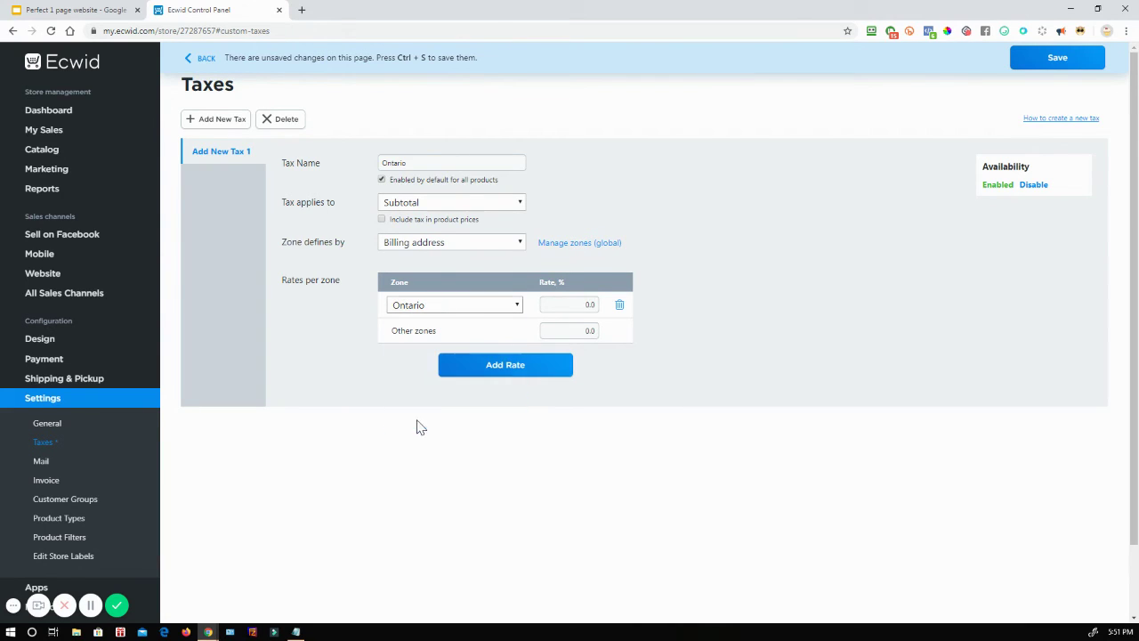
pyautogui.click(579, 307)
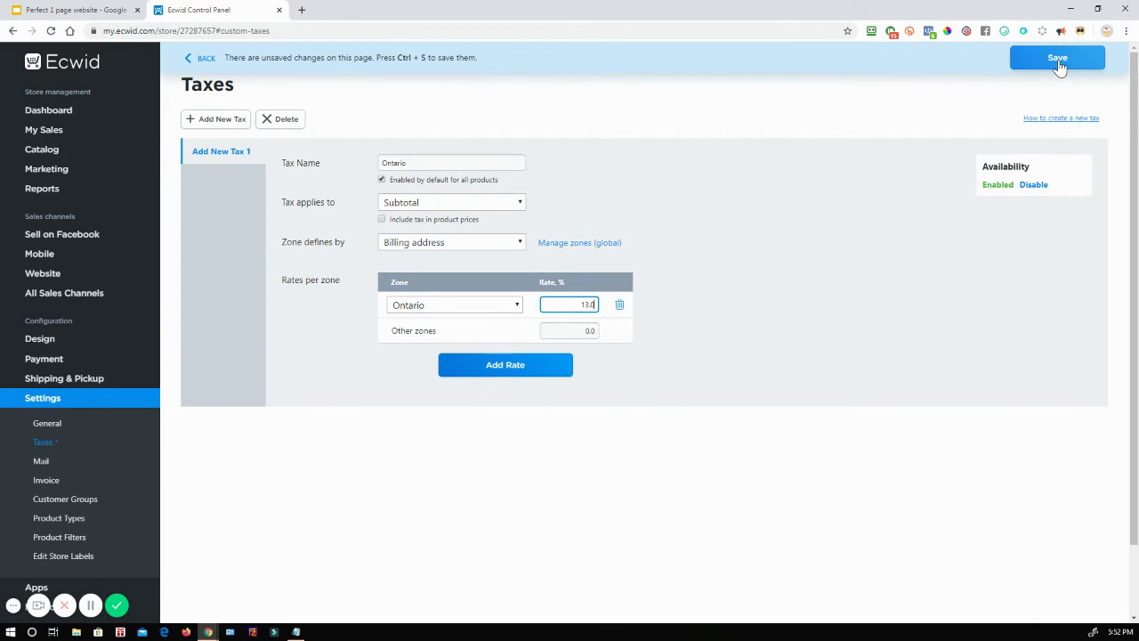
pyautogui.click(1058, 60)
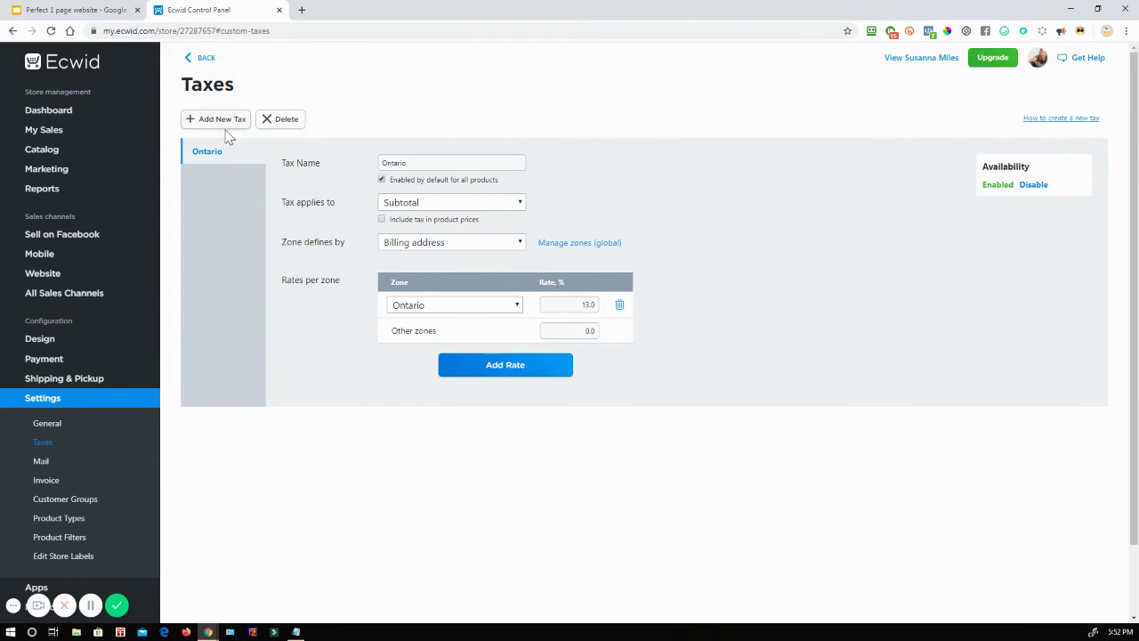
pyautogui.click(55, 112)
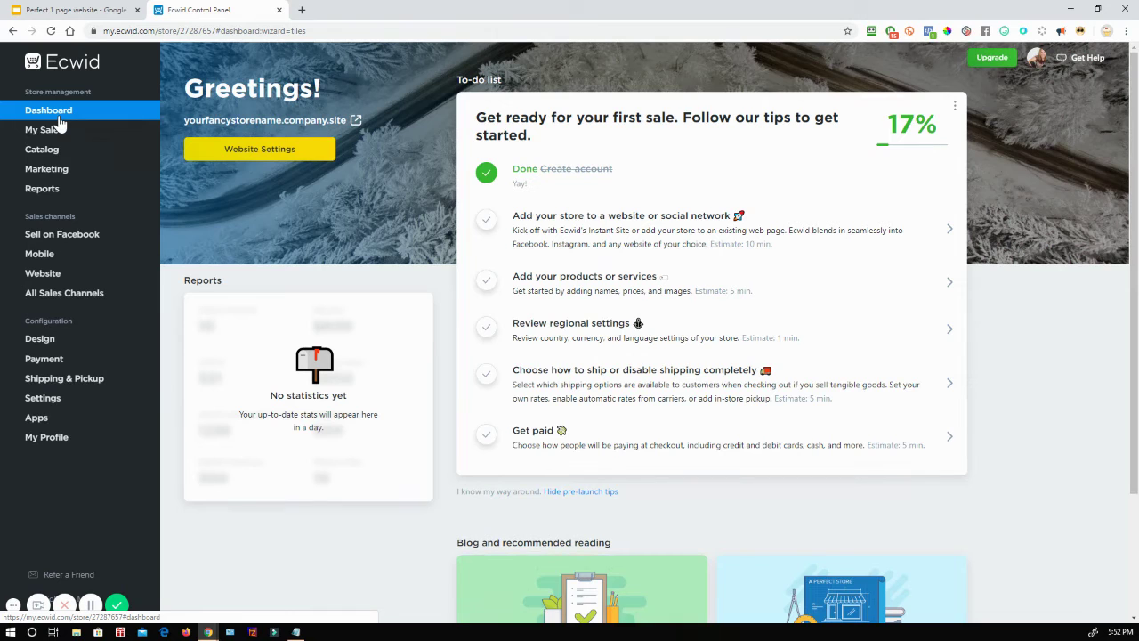
# Step: Open the live storefront and go to the SAMPLE. Jade Tank product page
pyautogui.click(311, 124)
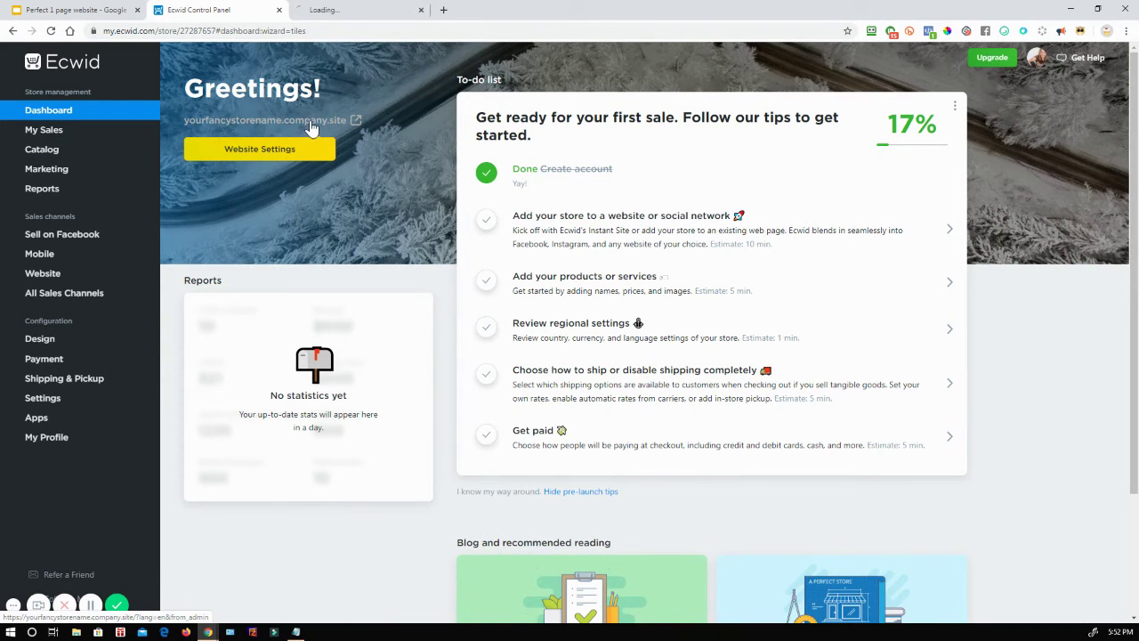
pyautogui.click(360, 10)
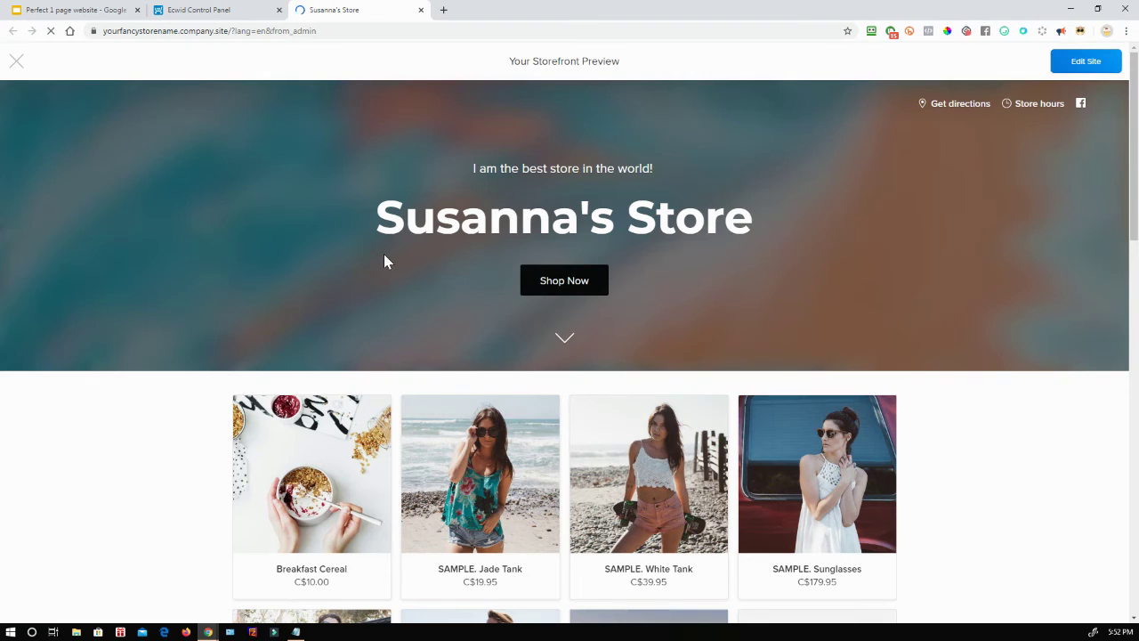
pyautogui.scroll(-2, 772, 261)
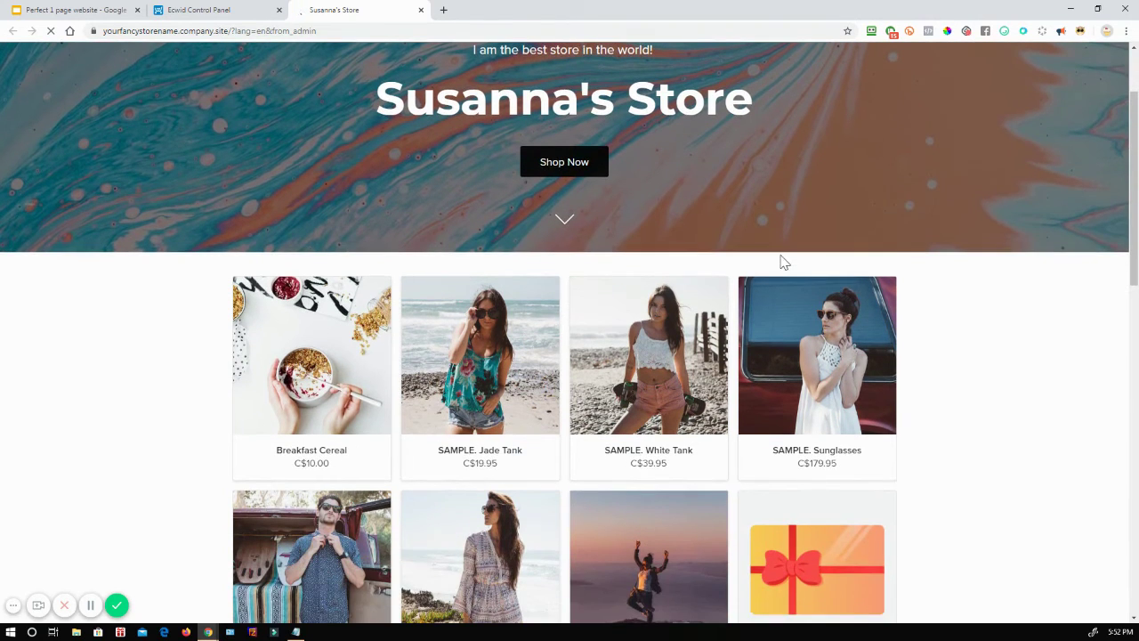
pyautogui.click(514, 331)
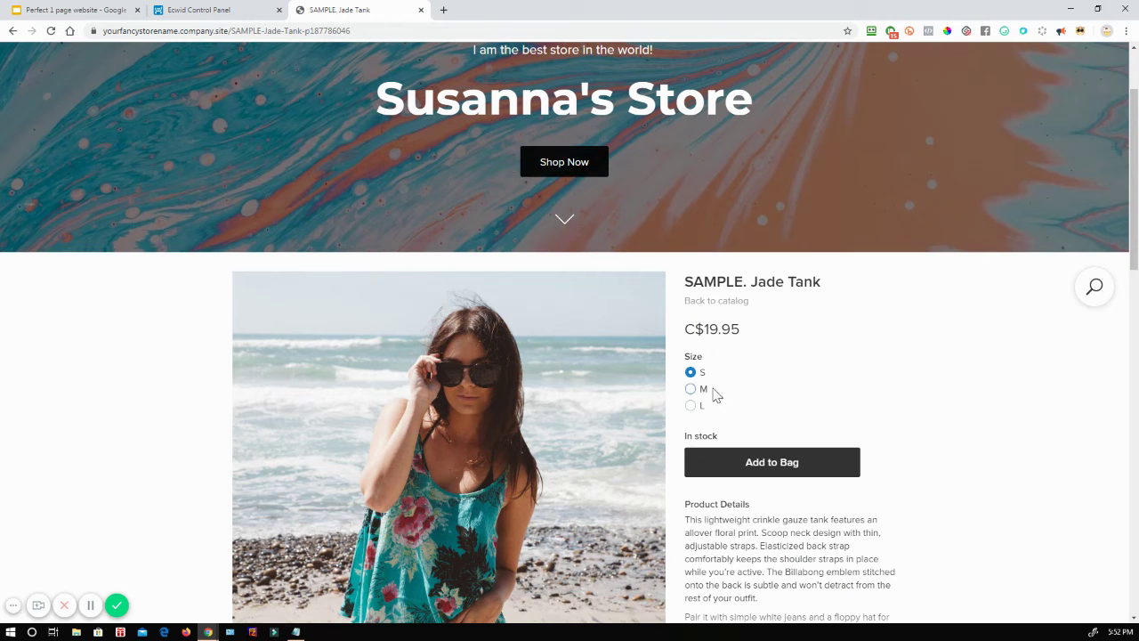
# Step: Add the Jade Tank in size S to the bag and open the cart
pyautogui.scroll(-1, 851, 397)
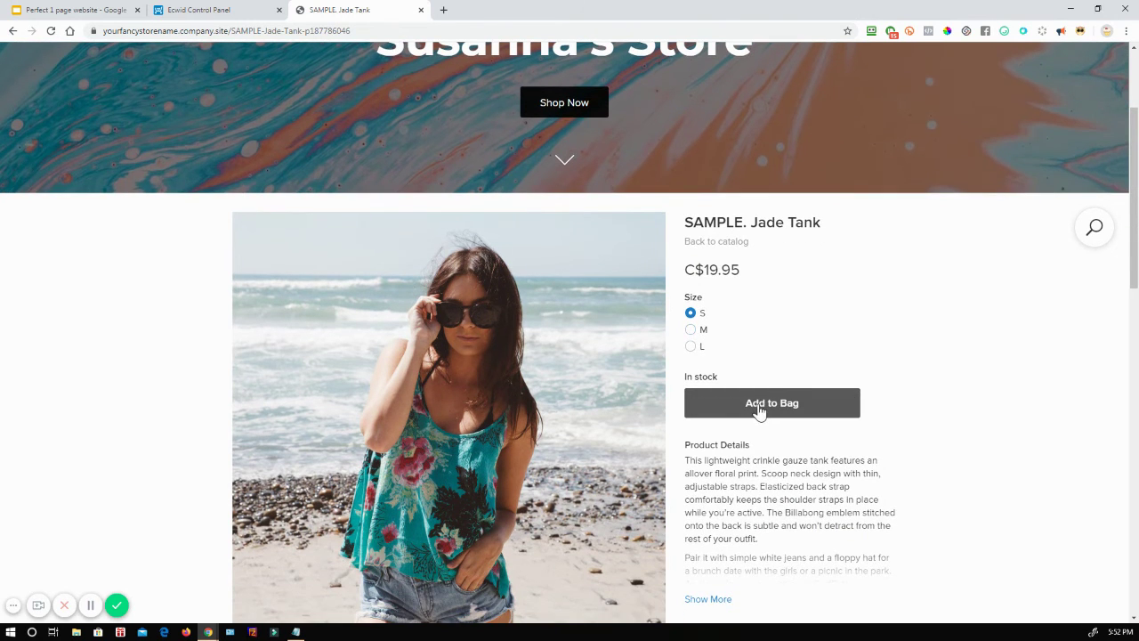
pyautogui.scroll(-4, 761, 410)
pyautogui.scroll(-2, 895, 377)
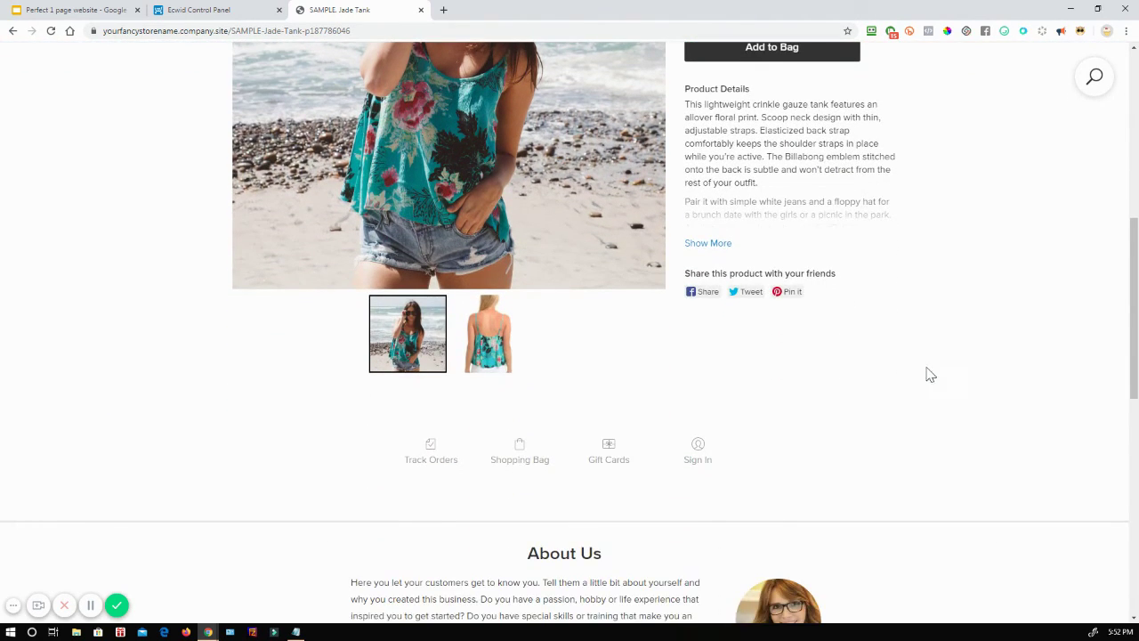
pyautogui.scroll(5, 925, 371)
pyautogui.scroll(-3, 926, 371)
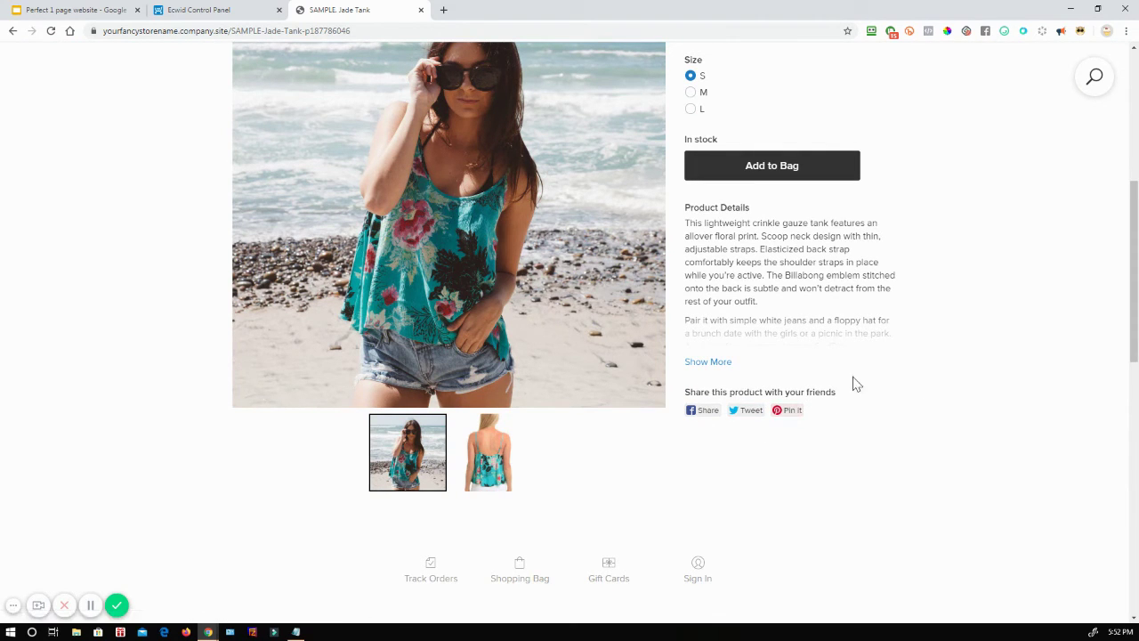
pyautogui.scroll(3, 923, 409)
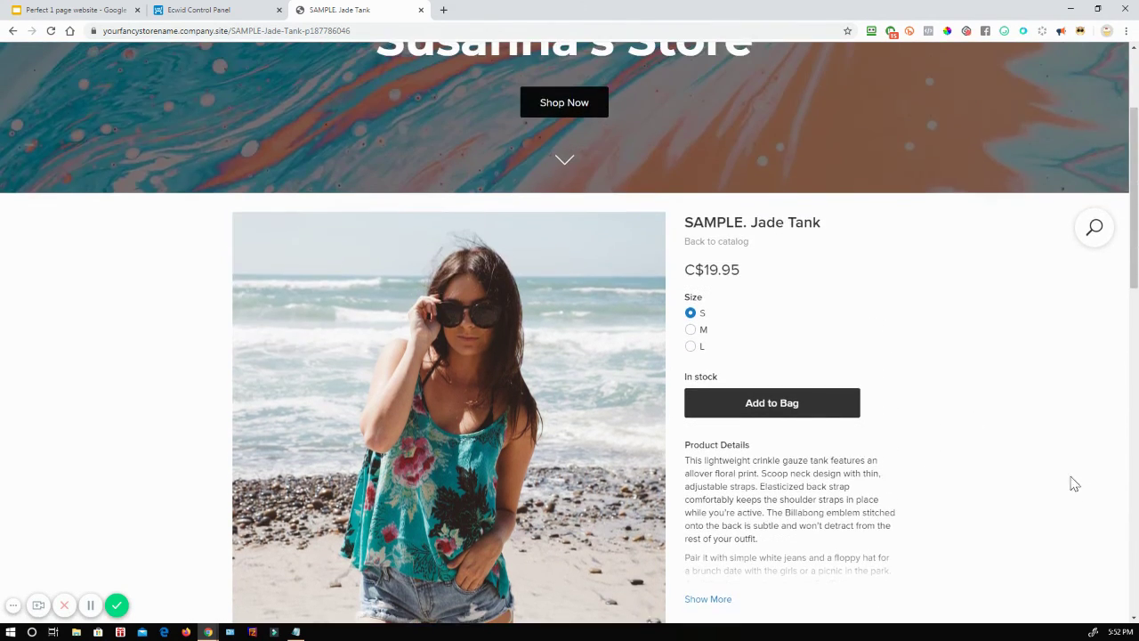
pyautogui.click(757, 411)
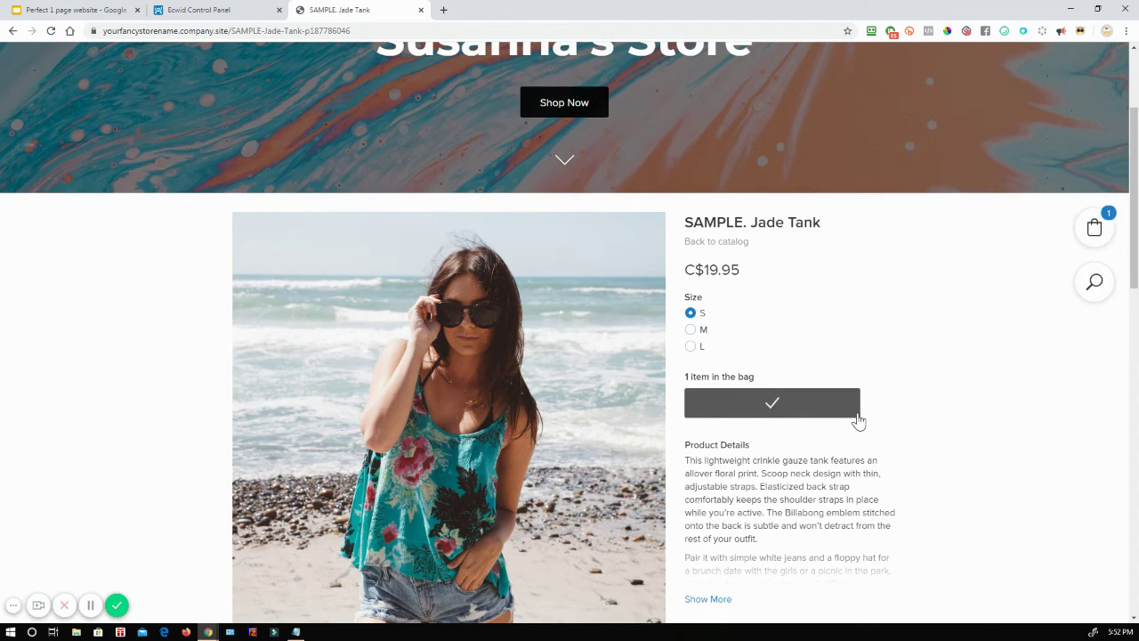
pyautogui.click(1095, 232)
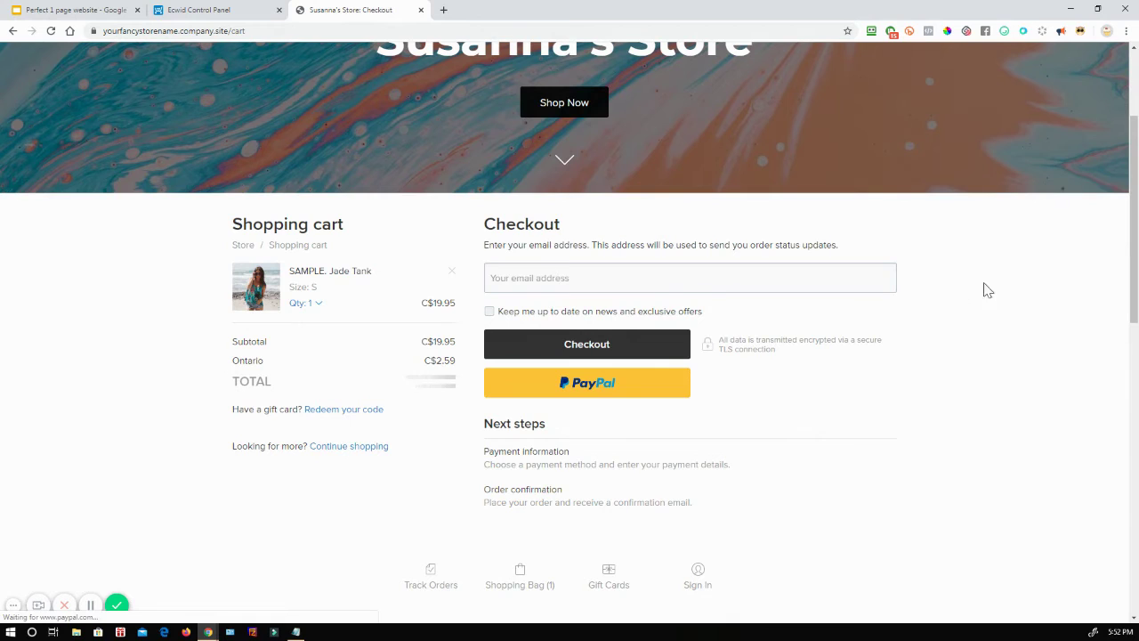
# Step: Tick 'Keep me up to date', fill in the customer's e-mail address, and continue to payment
pyautogui.click(490, 311)
pyautogui.click(539, 283)
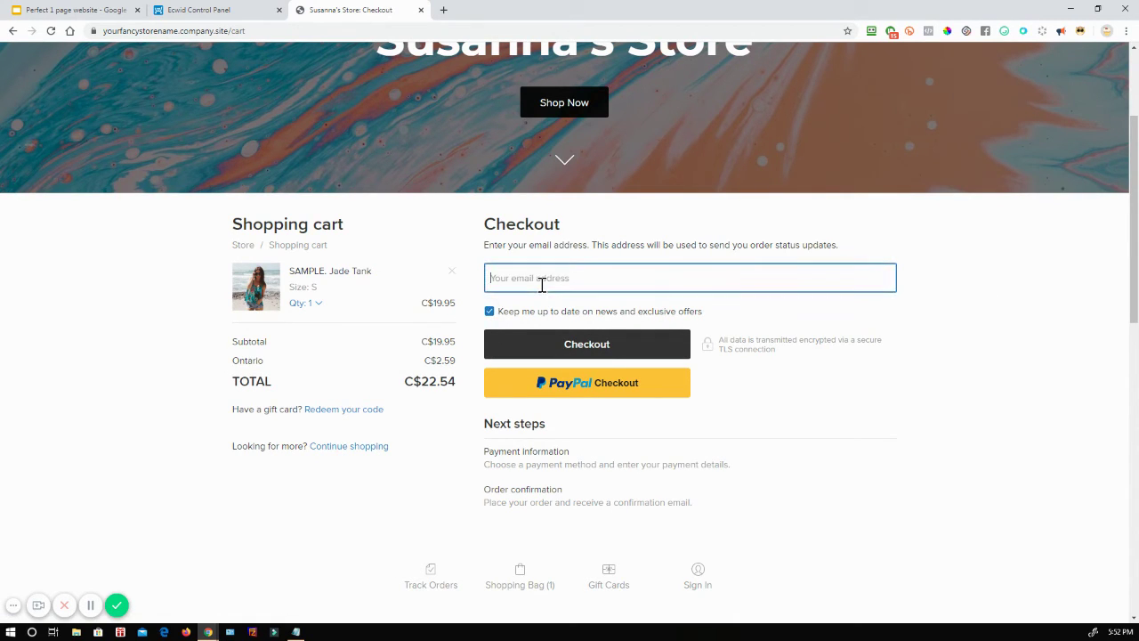
pyautogui.press('Home')
pyautogui.press('End')
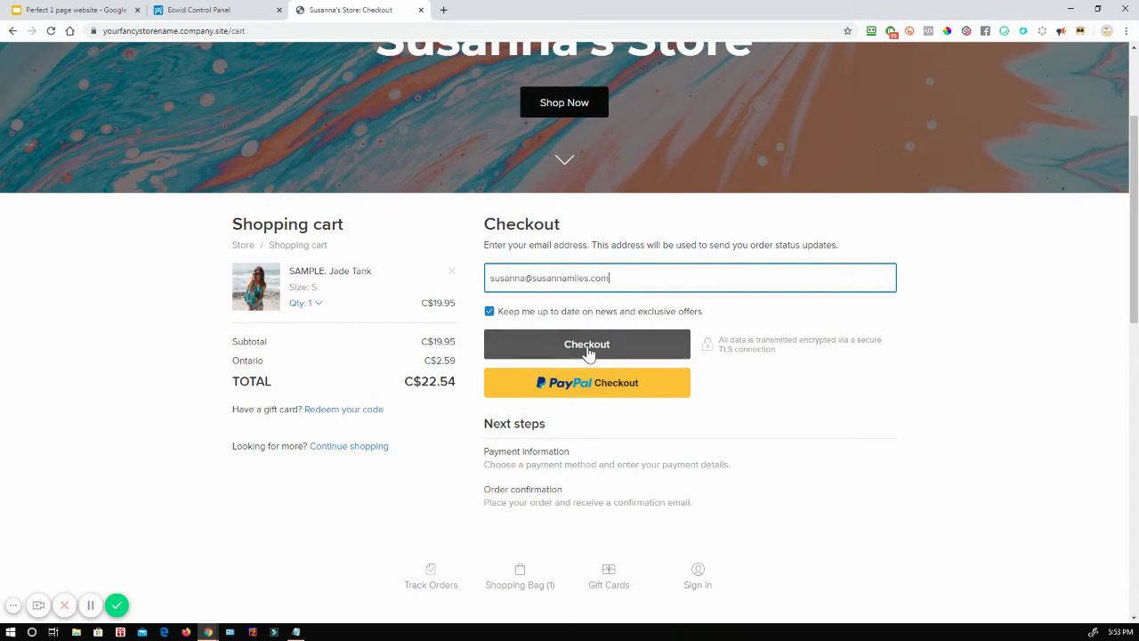
pyautogui.click(586, 347)
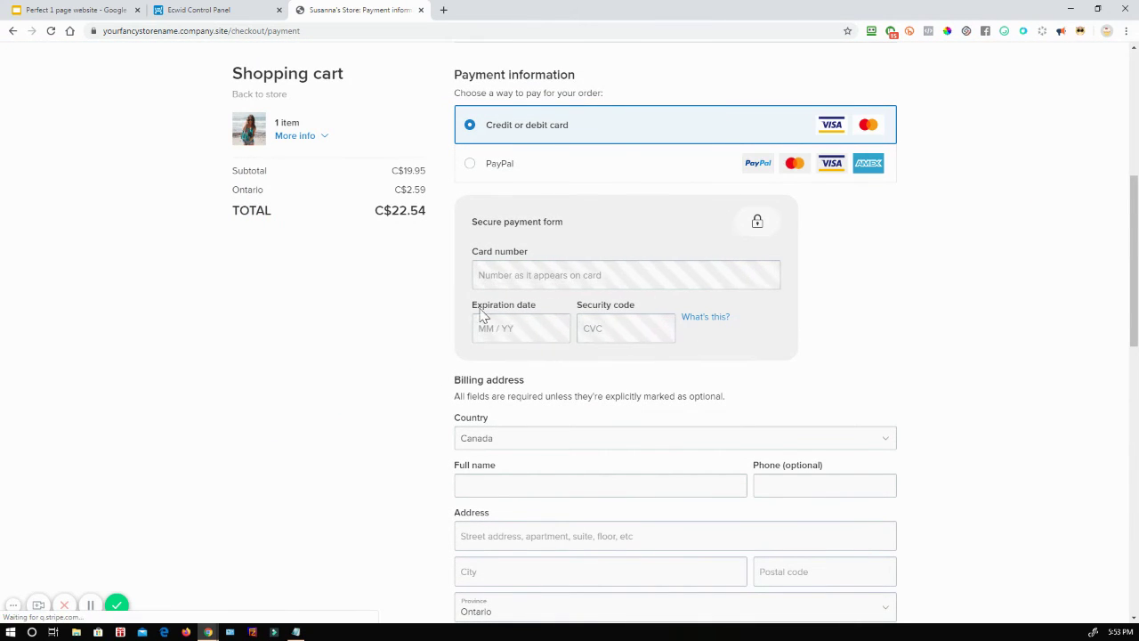
# Step: Fill in the billing street address and city on the payment step
pyautogui.scroll(-1, 397, 445)
pyautogui.click(487, 418)
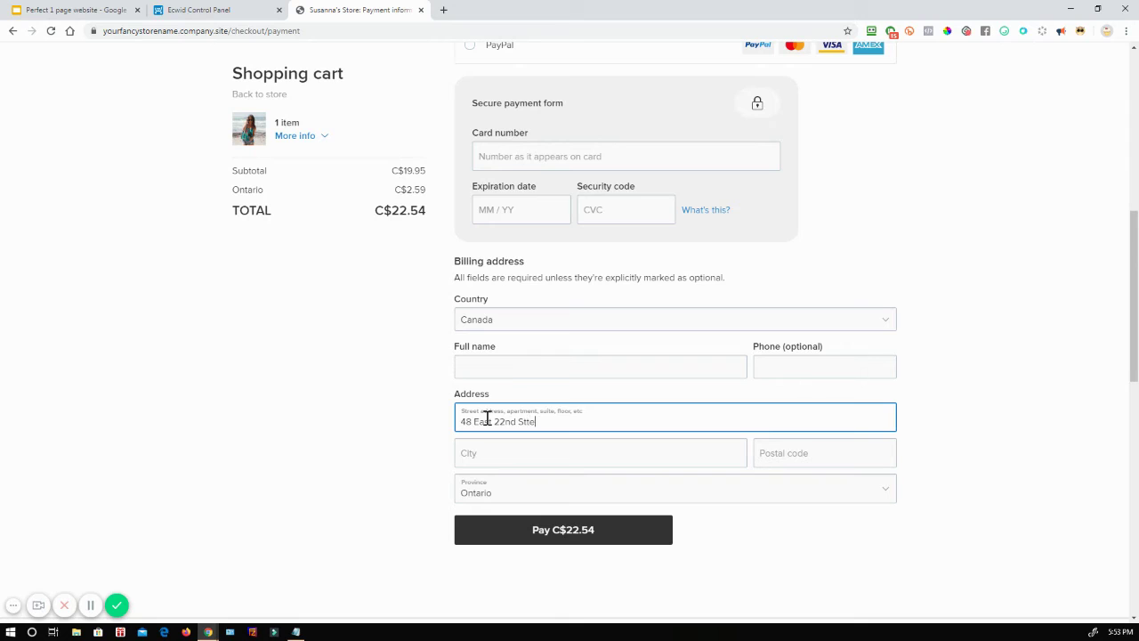
pyautogui.hotkey('ctrl', 'a')
pyautogui.press('BackSpace')
pyautogui.write('t')
pyautogui.press('Tab')
pyautogui.write('Toronto')
pyautogui.press('Tab')
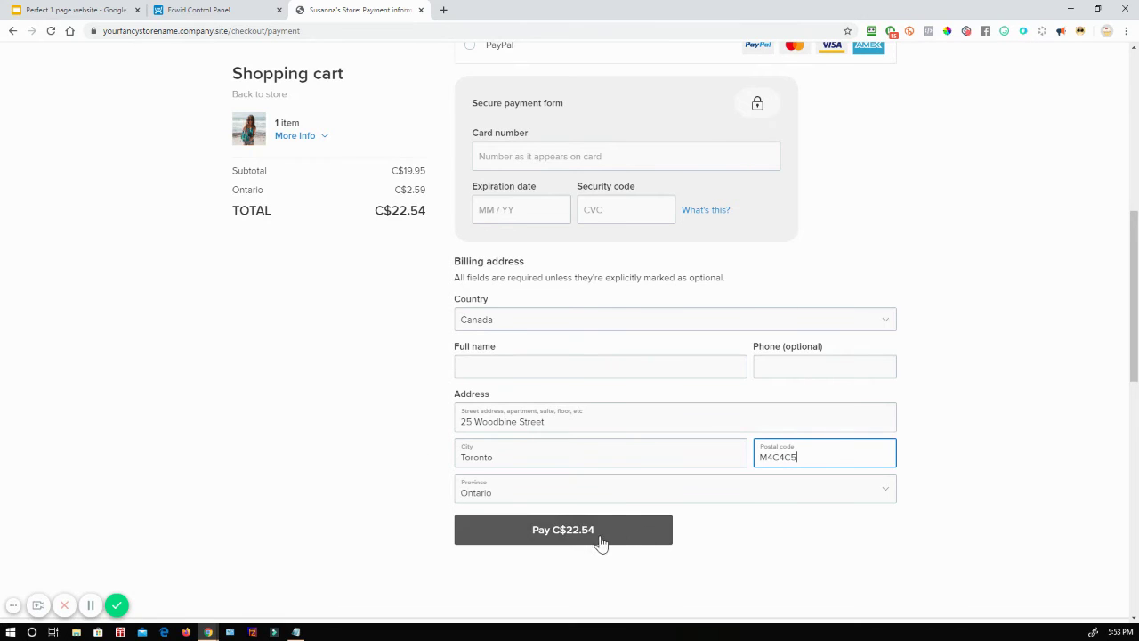
# Step: Highlight the C$2.59 Ontario tax in the order summary, then return to the control panel
pyautogui.scroll(2, 792, 491)
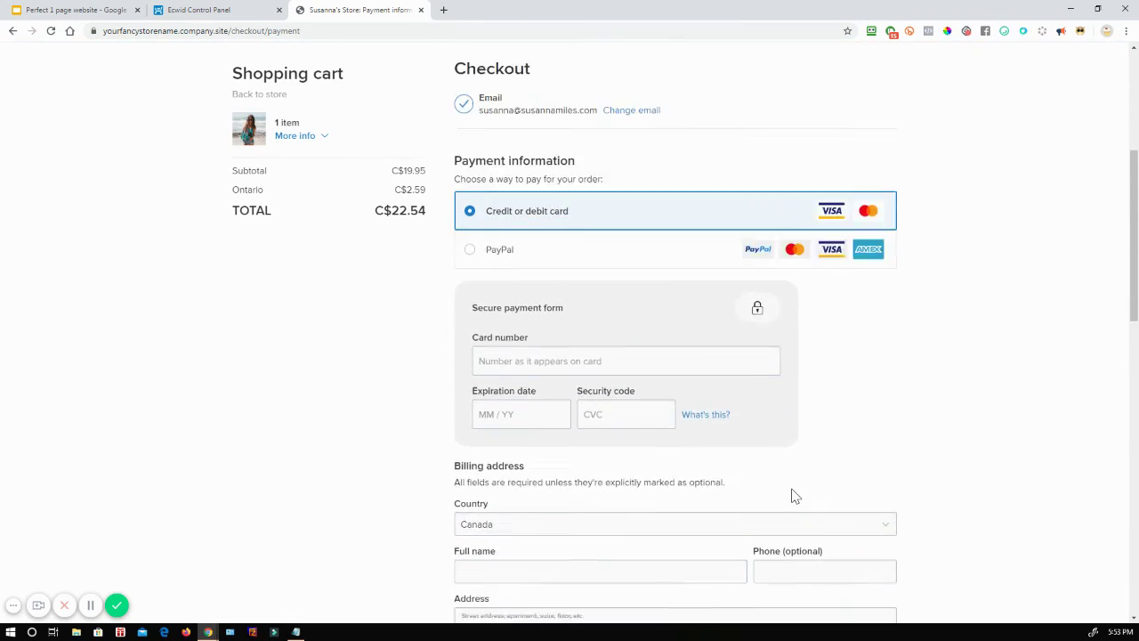
pyautogui.scroll(-2, 756, 498)
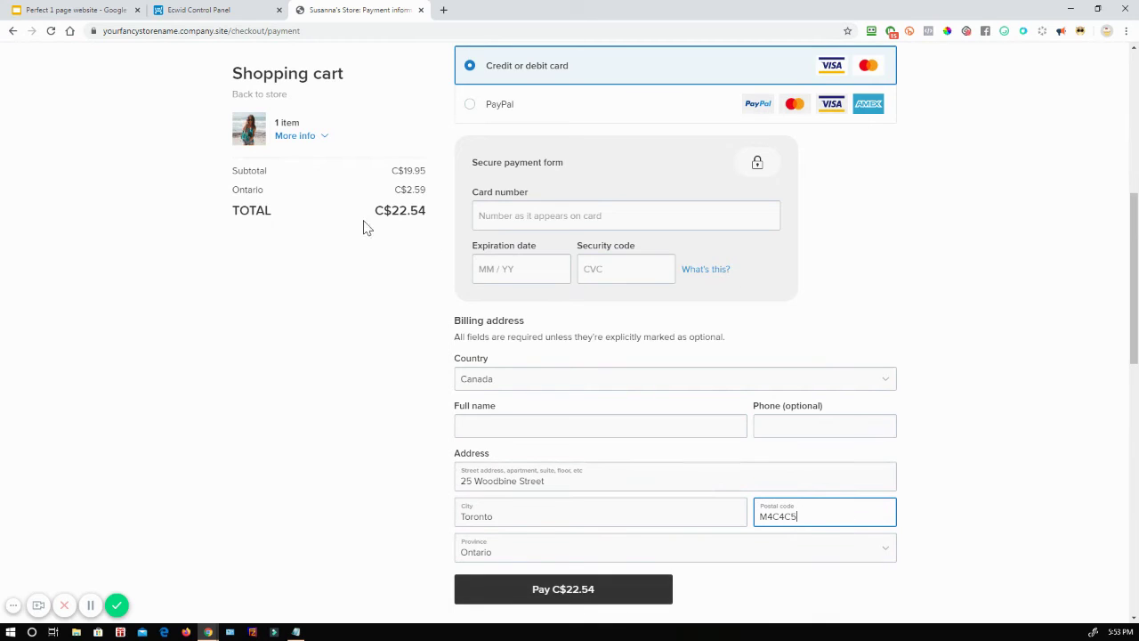
pyautogui.moveTo(389, 196); pyautogui.dragTo(426, 190)
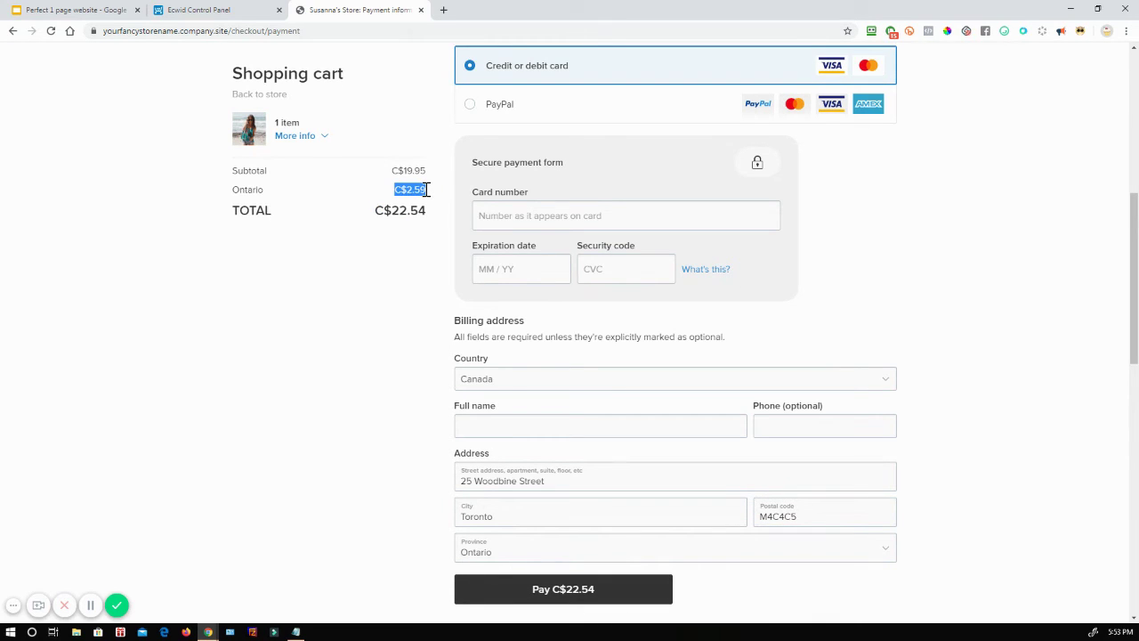
pyautogui.scroll(2, 344, 343)
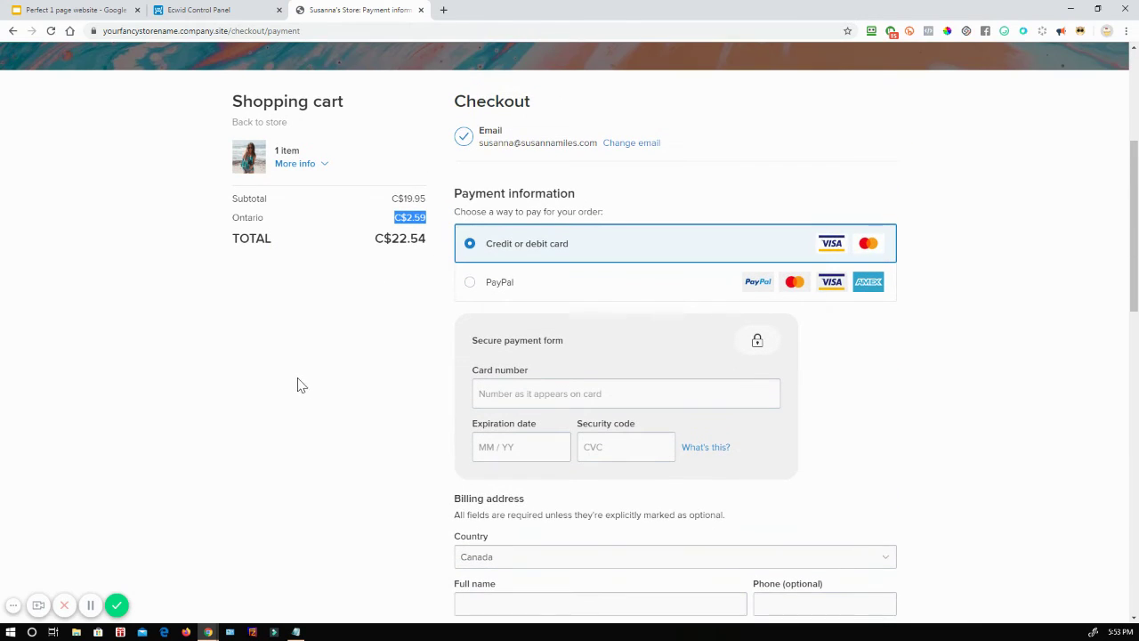
pyautogui.scroll(-1, 281, 410)
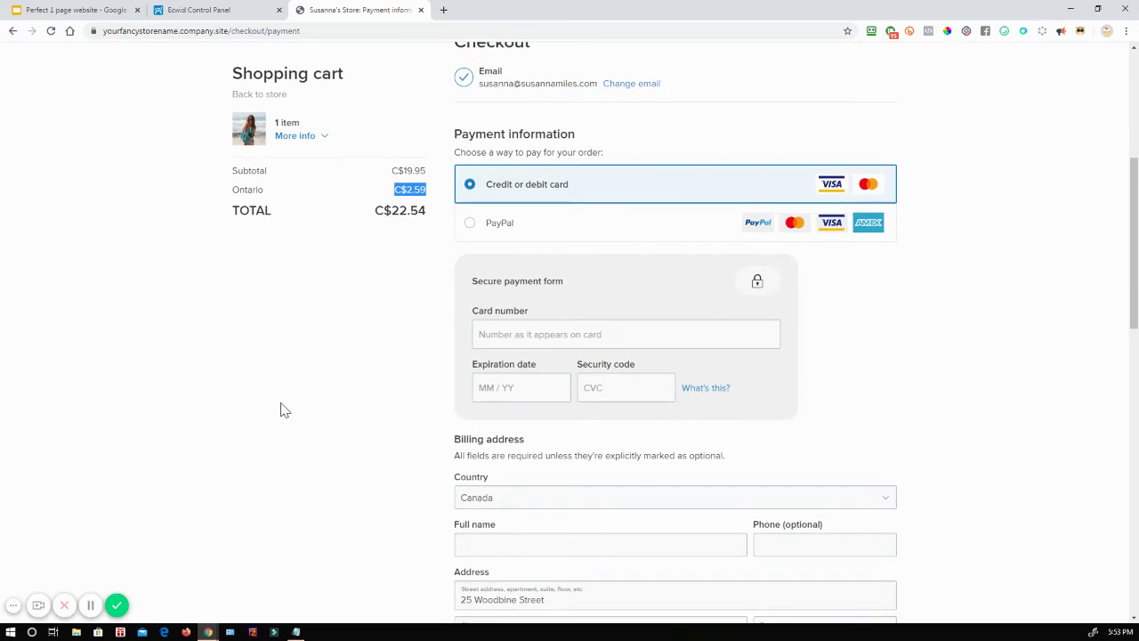
pyautogui.scroll(3, 289, 408)
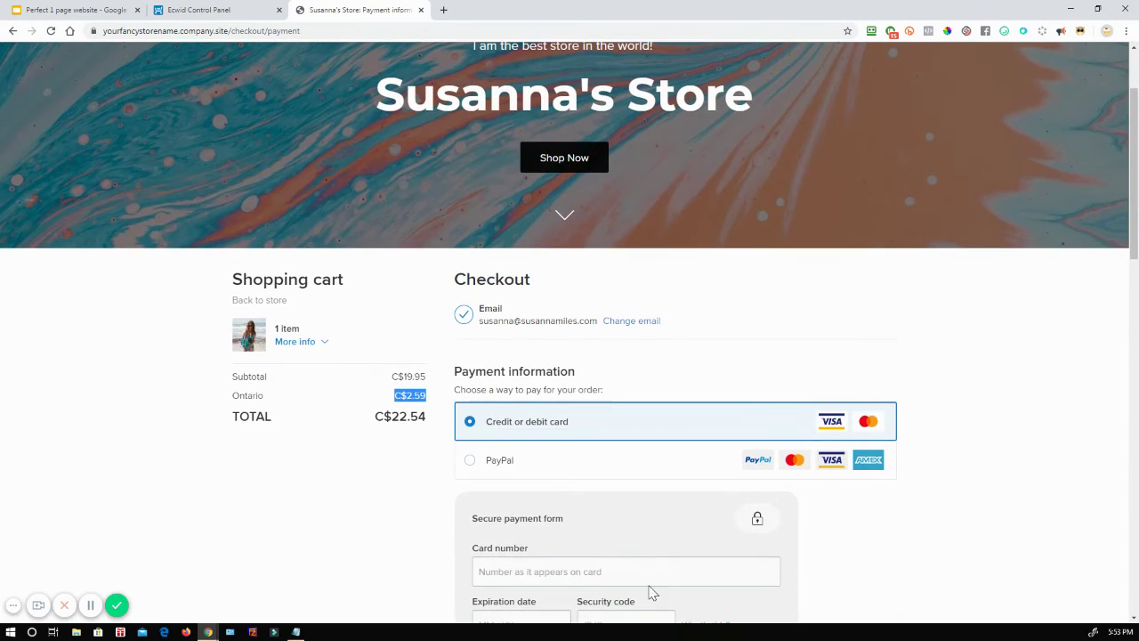
pyautogui.scroll(-4, 1037, 440)
pyautogui.scroll(3, 1035, 440)
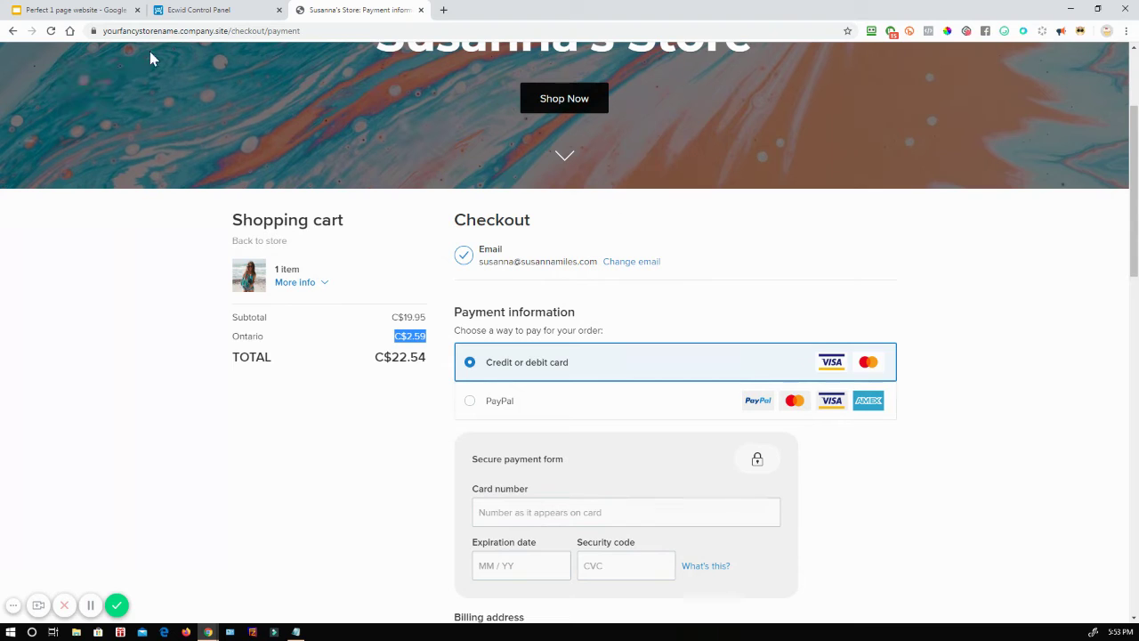
pyautogui.click(222, 9)
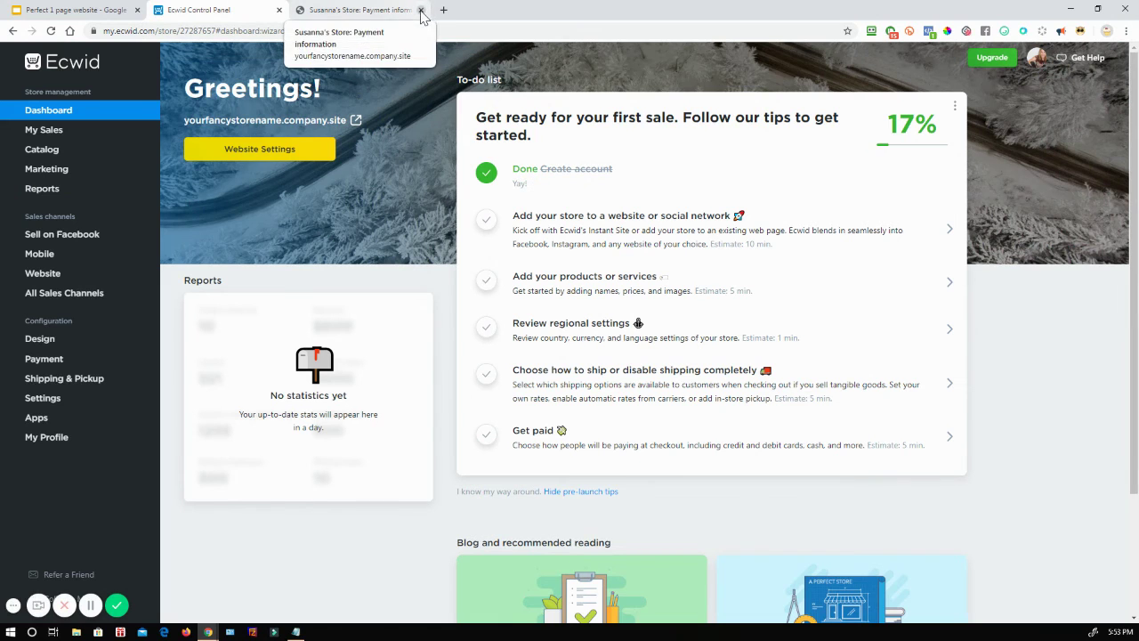
# Step: Close the storefront and advance the slides to 'Setup Checklist: Add To Your Other Site'
pyautogui.click(421, 9)
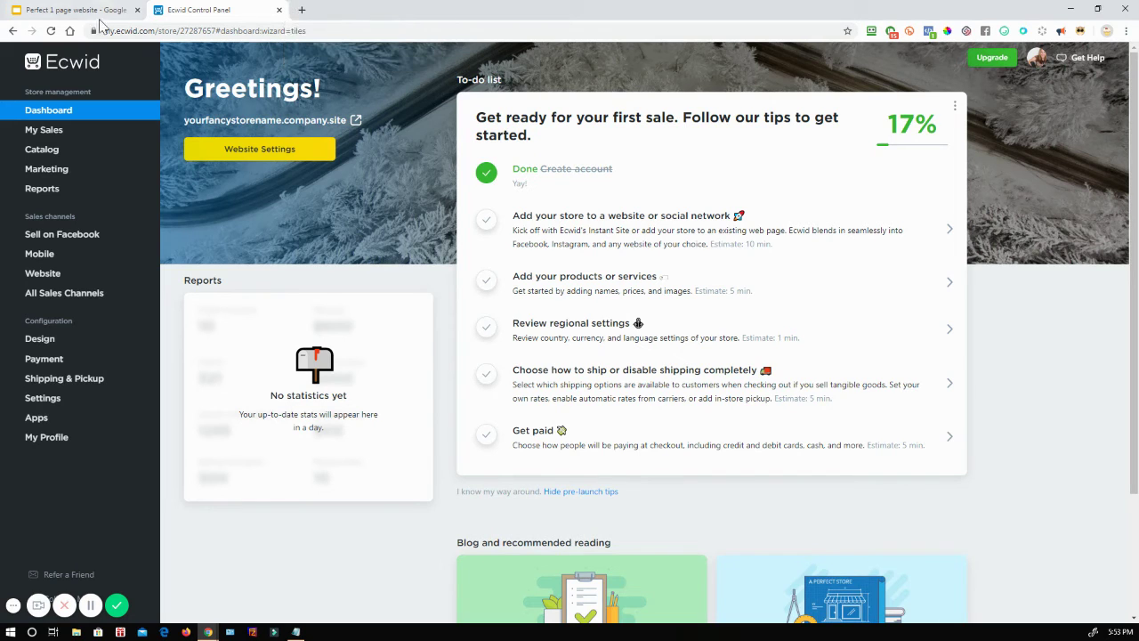
pyautogui.click(75, 13)
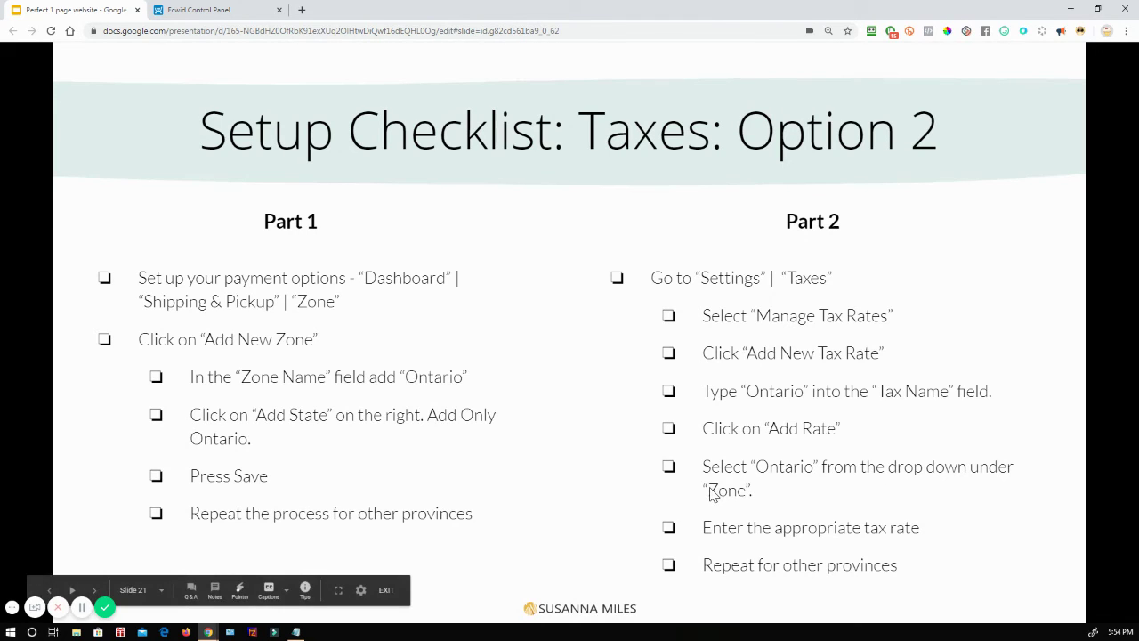
pyautogui.click(828, 555)
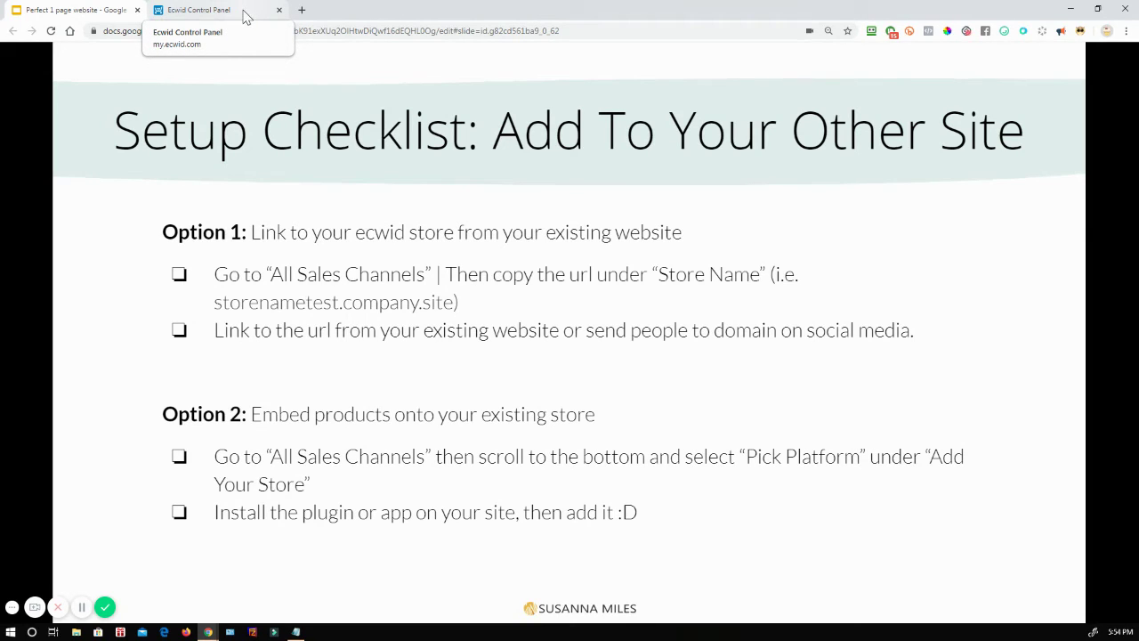
pyautogui.click(246, 16)
pyautogui.click(78, 8)
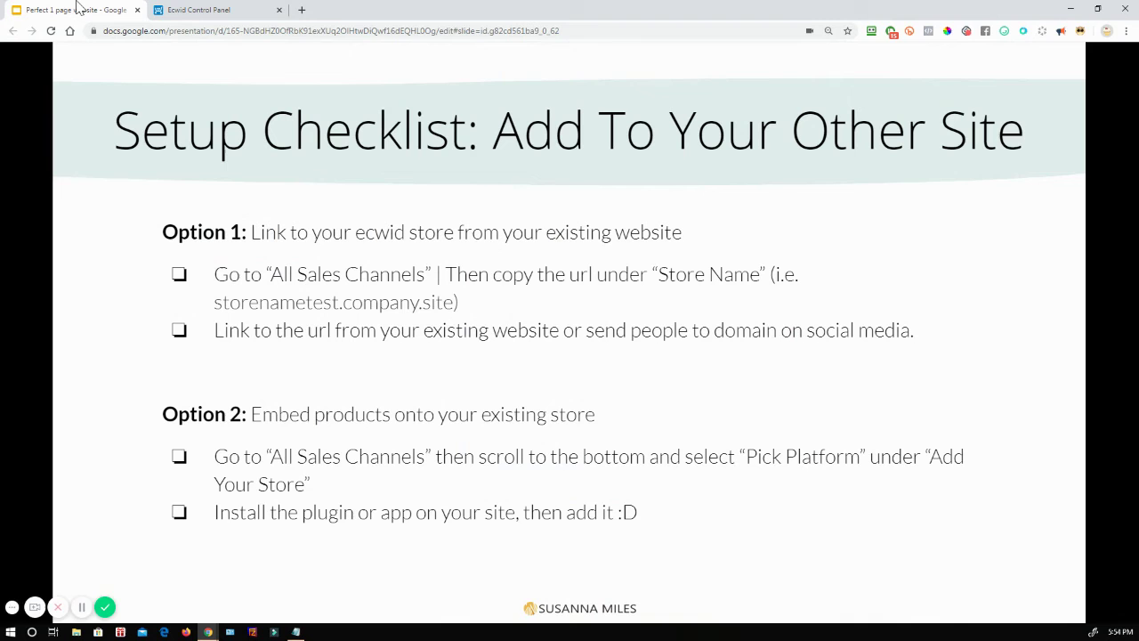
pyautogui.click(219, 9)
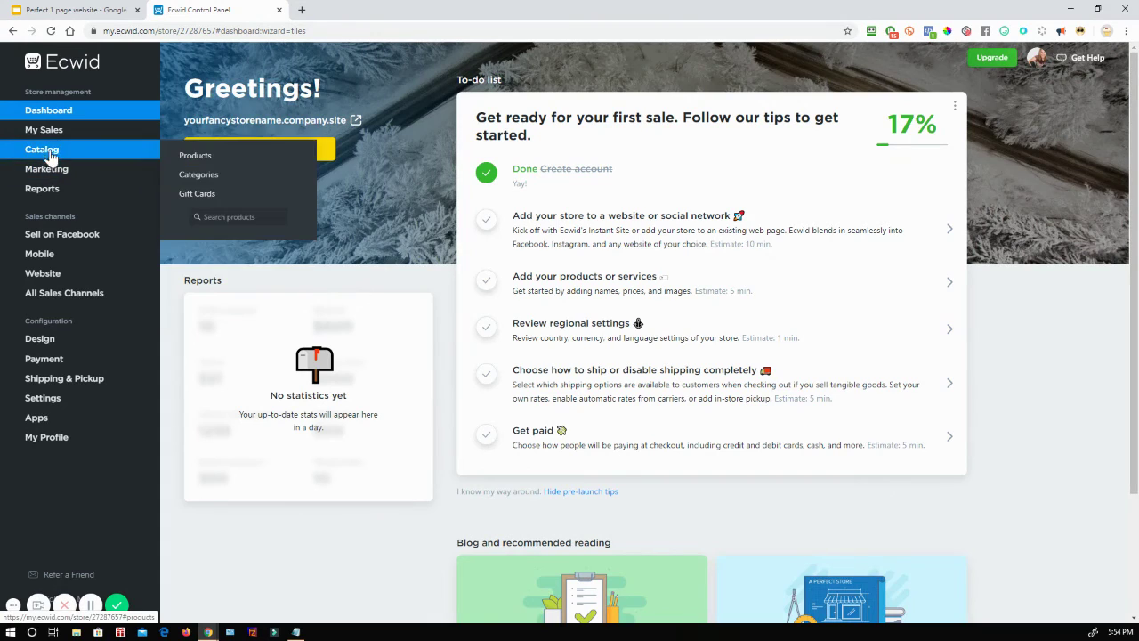
# Step: Go to Sales Channels > Website and pick a platform under 'Add your store to other sites'
pyautogui.moveTo(50, 141)
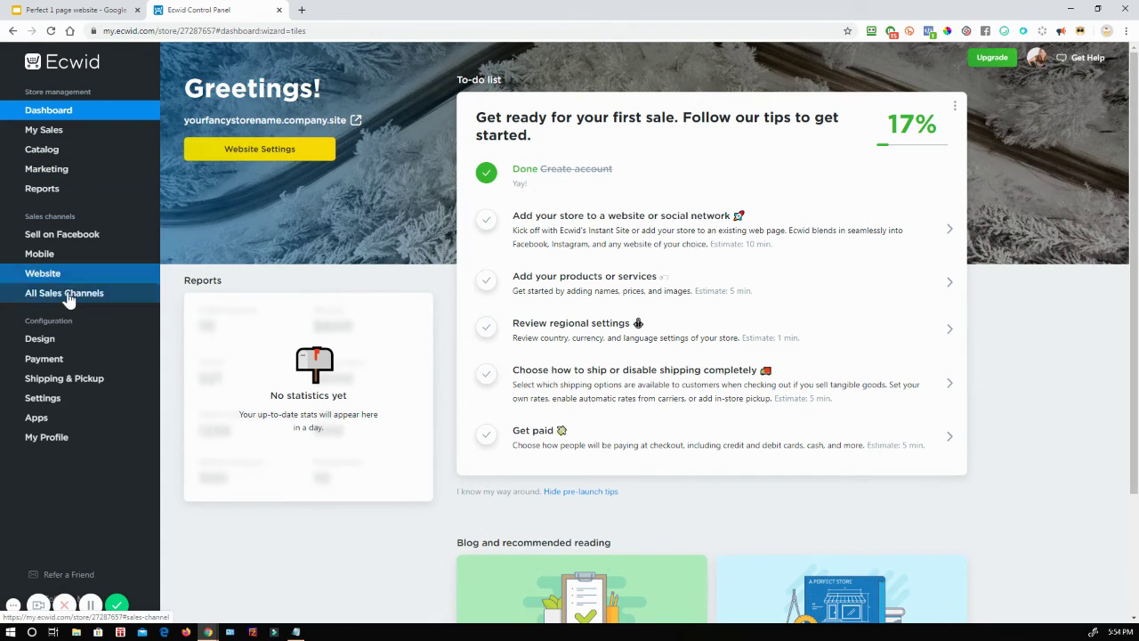
pyautogui.moveTo(69, 298)
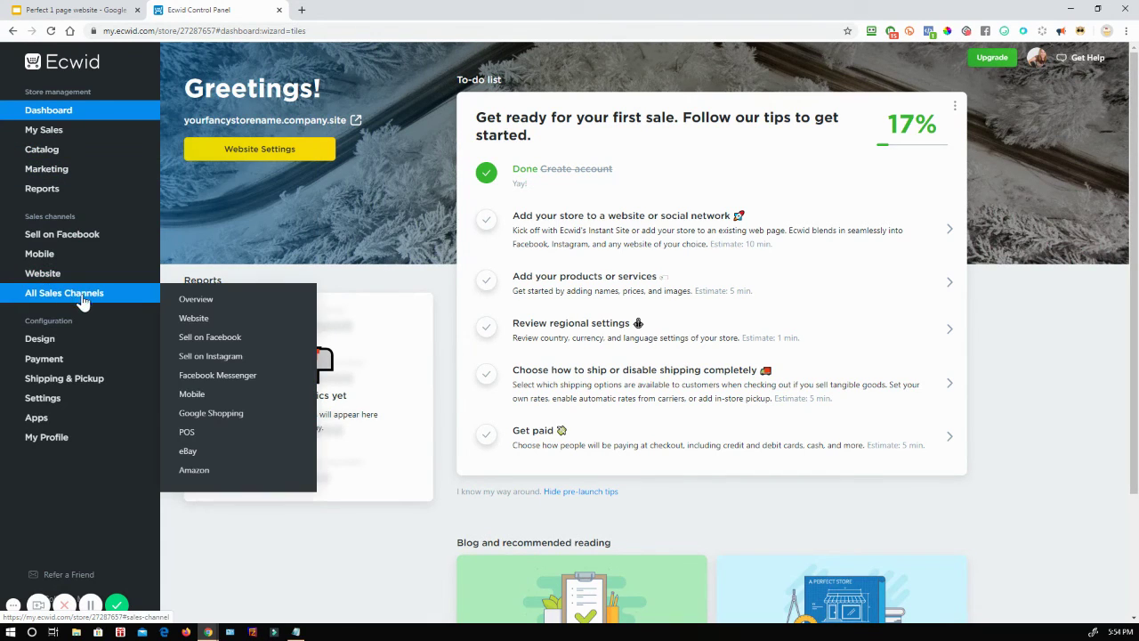
pyautogui.click(198, 320)
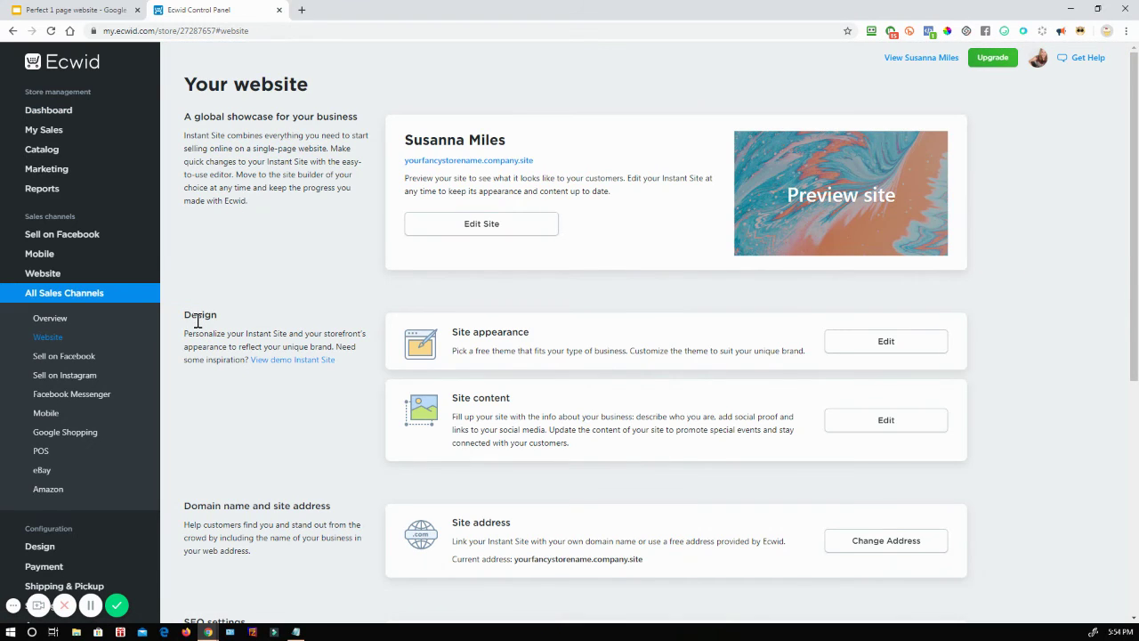
pyautogui.scroll(-2, 294, 365)
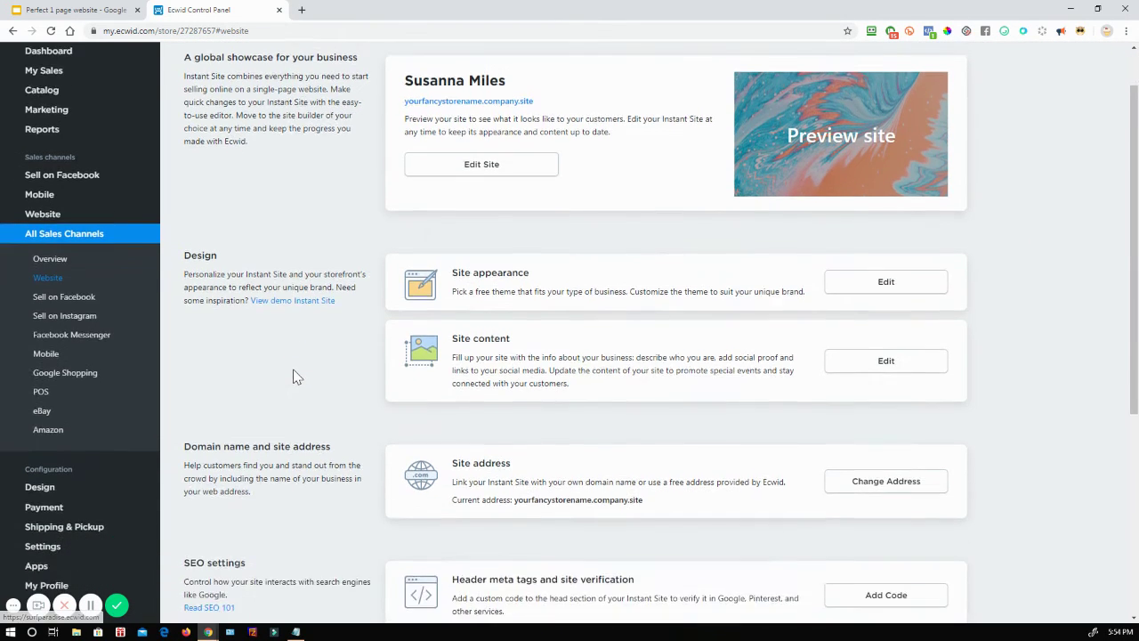
pyautogui.scroll(-3, 297, 375)
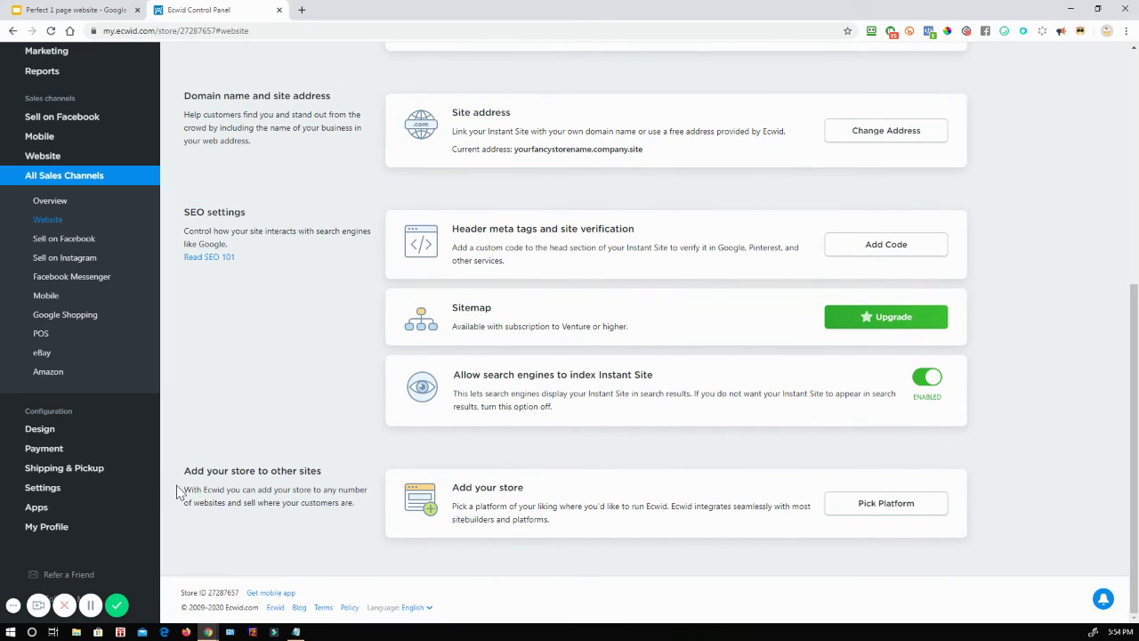
pyautogui.click(890, 504)
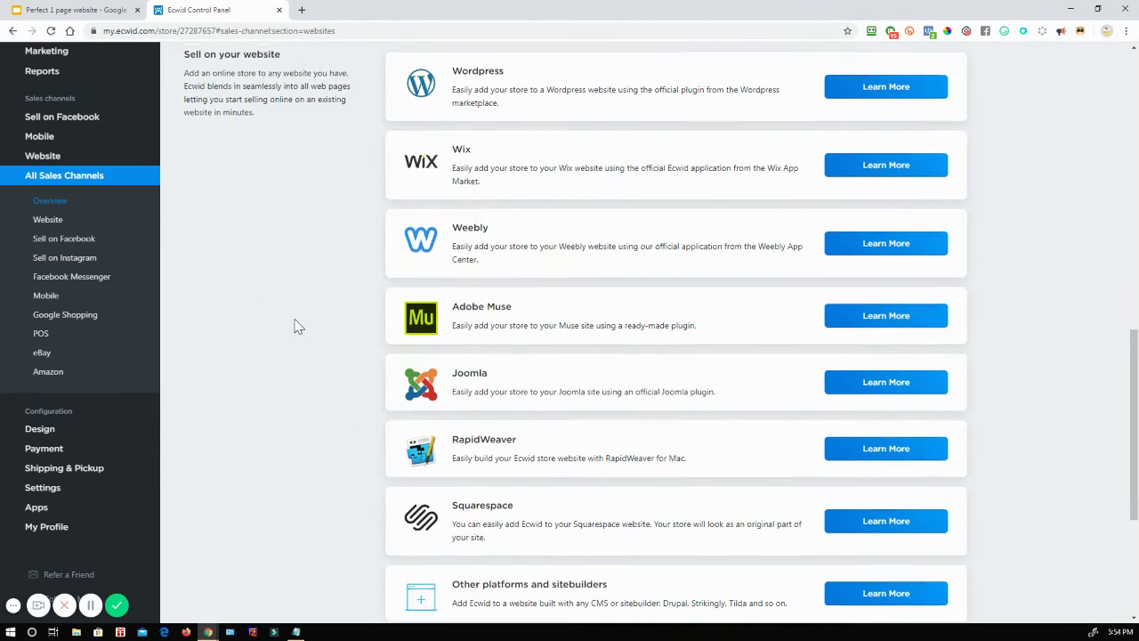
# Step: Browse the WordPress, Weebly and Squarespace setup guides, then switch back to the slides
pyautogui.scroll(1, 783, 178)
pyautogui.click(908, 145)
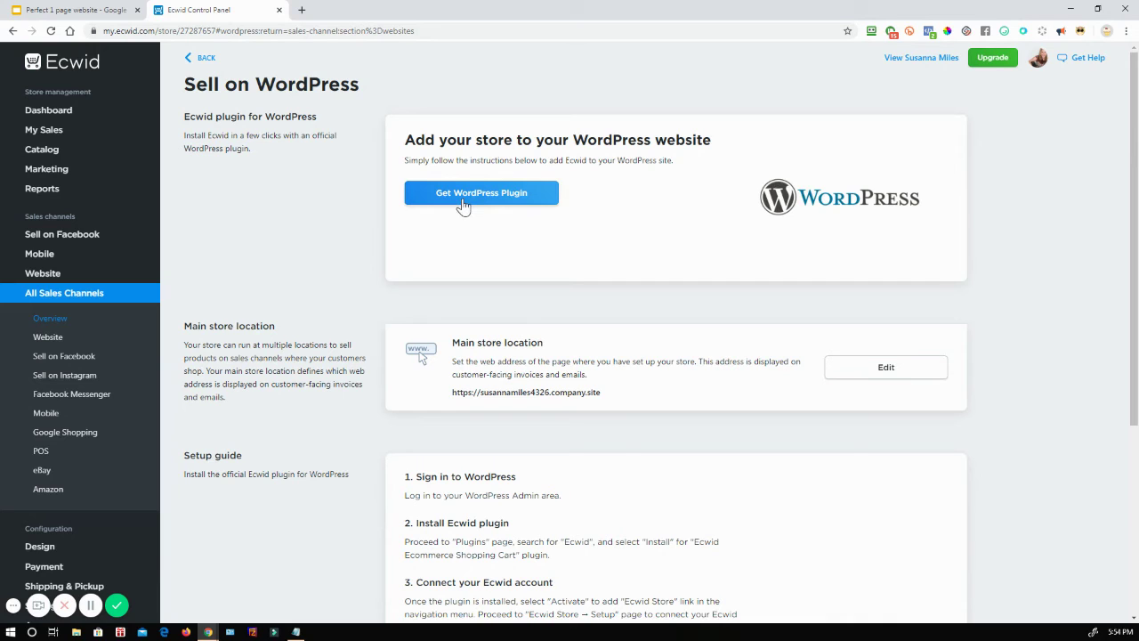
pyautogui.scroll(-1, 596, 273)
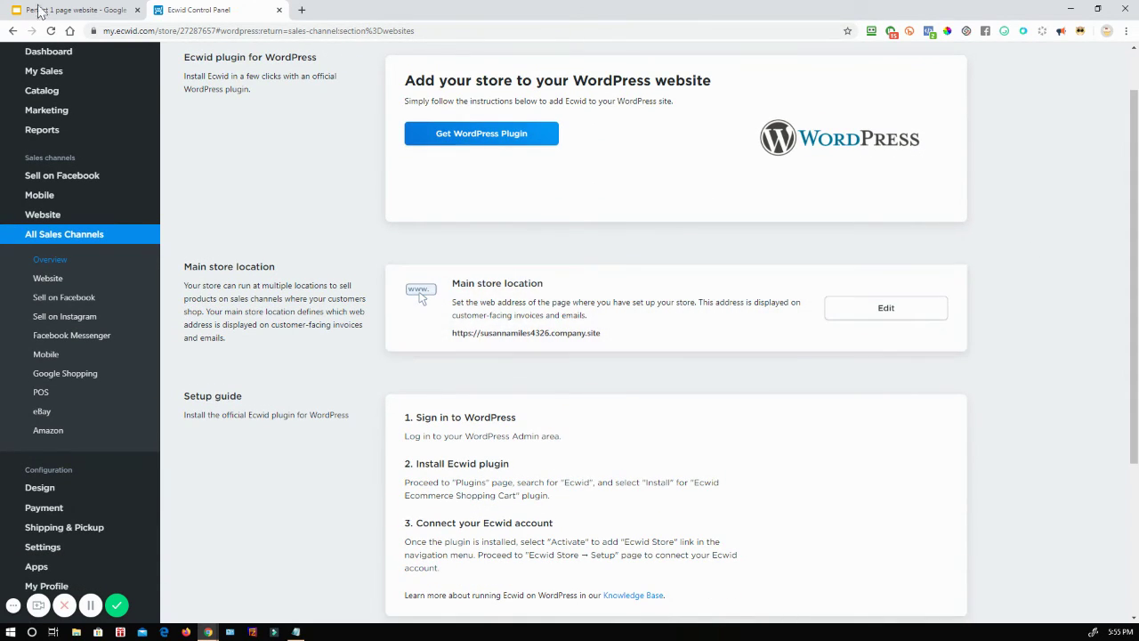
pyautogui.click(75, 11)
pyautogui.click(242, 9)
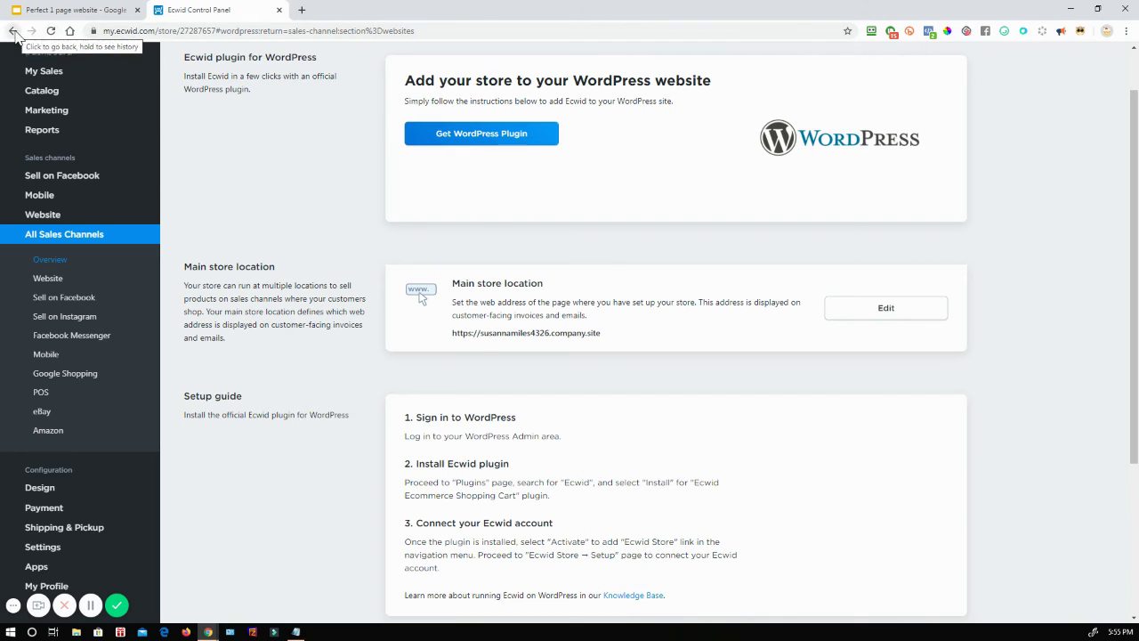
pyautogui.scroll(1, 320, 167)
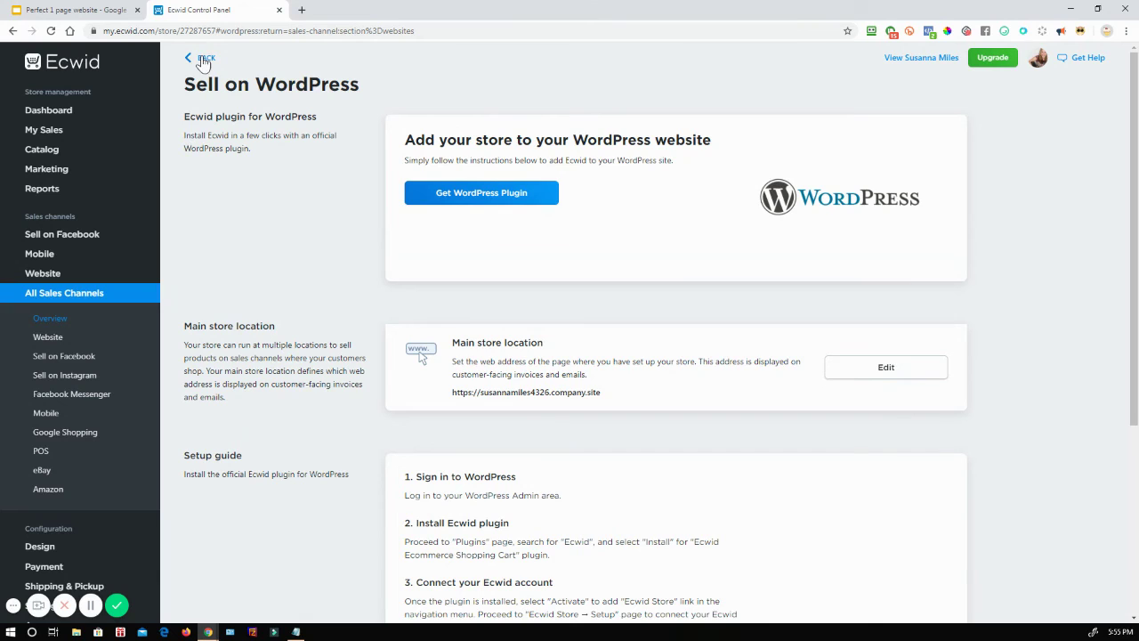
pyautogui.click(204, 59)
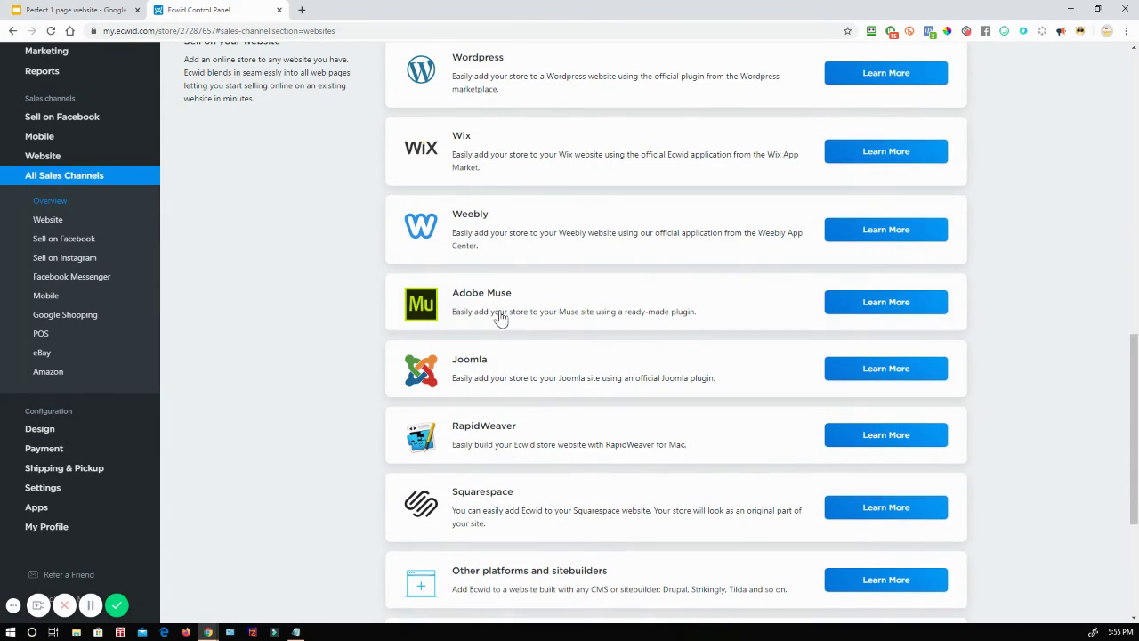
pyautogui.click(867, 231)
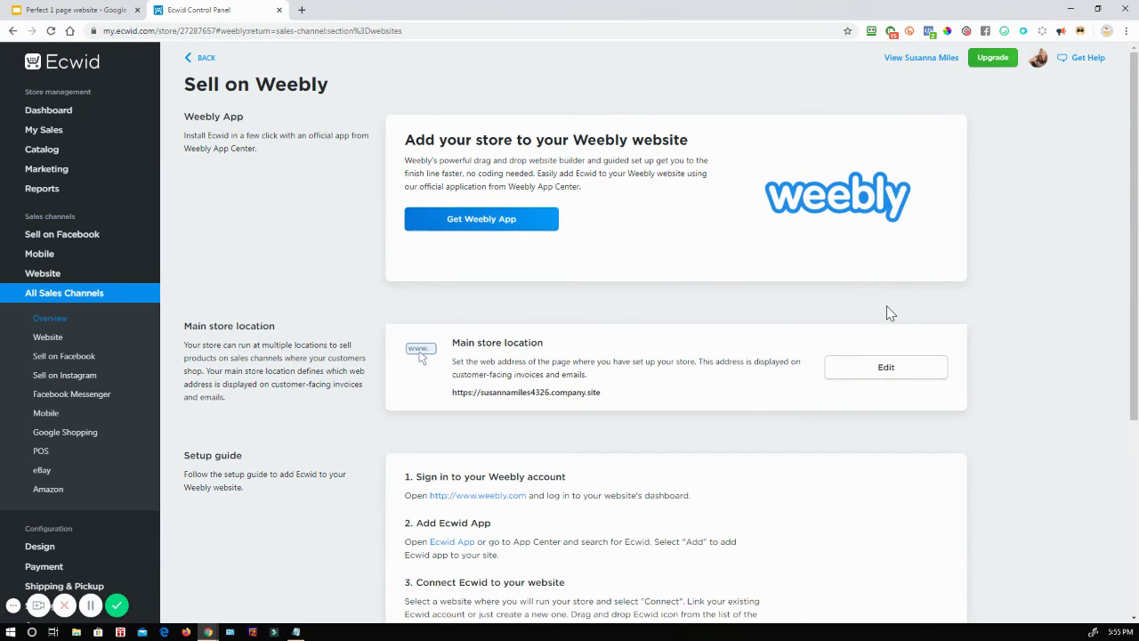
pyautogui.click(187, 62)
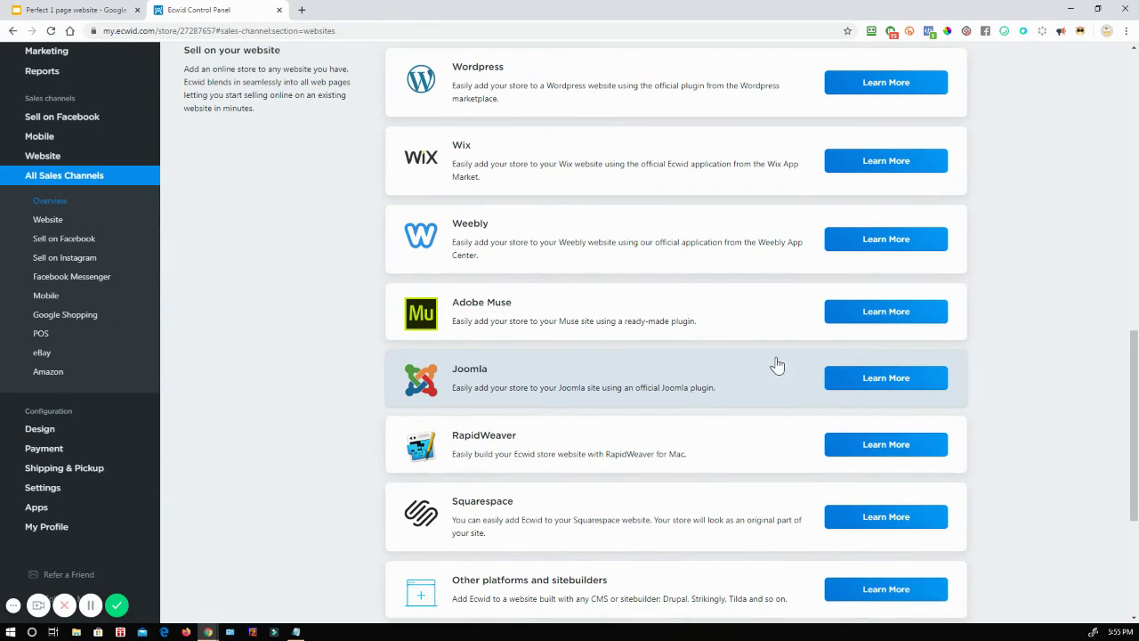
pyautogui.click(869, 458)
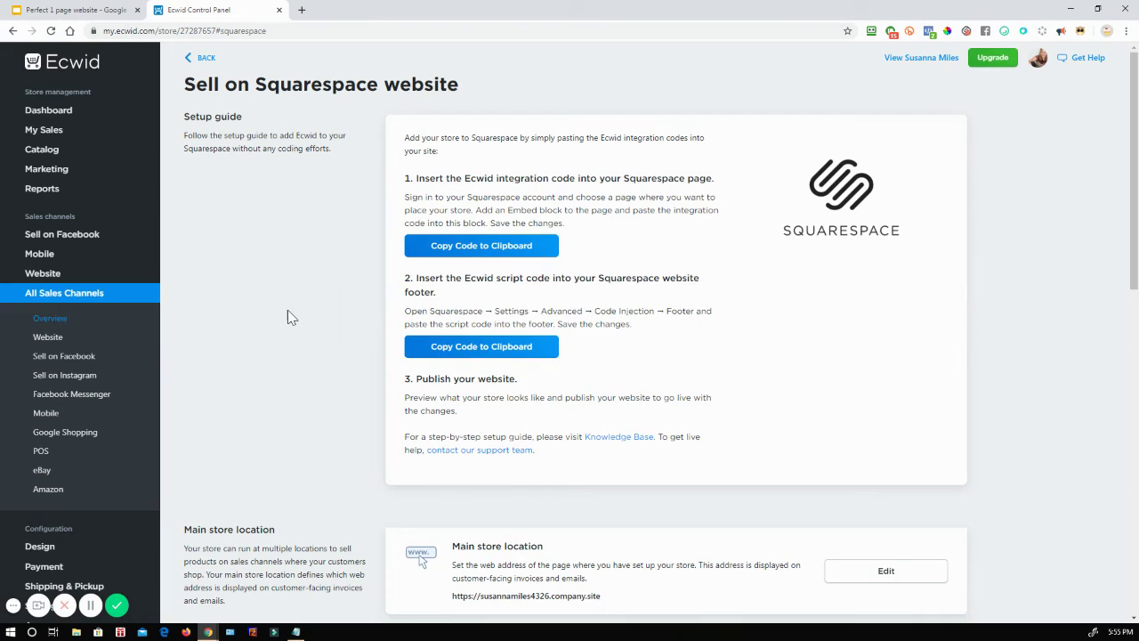
pyautogui.click(62, 10)
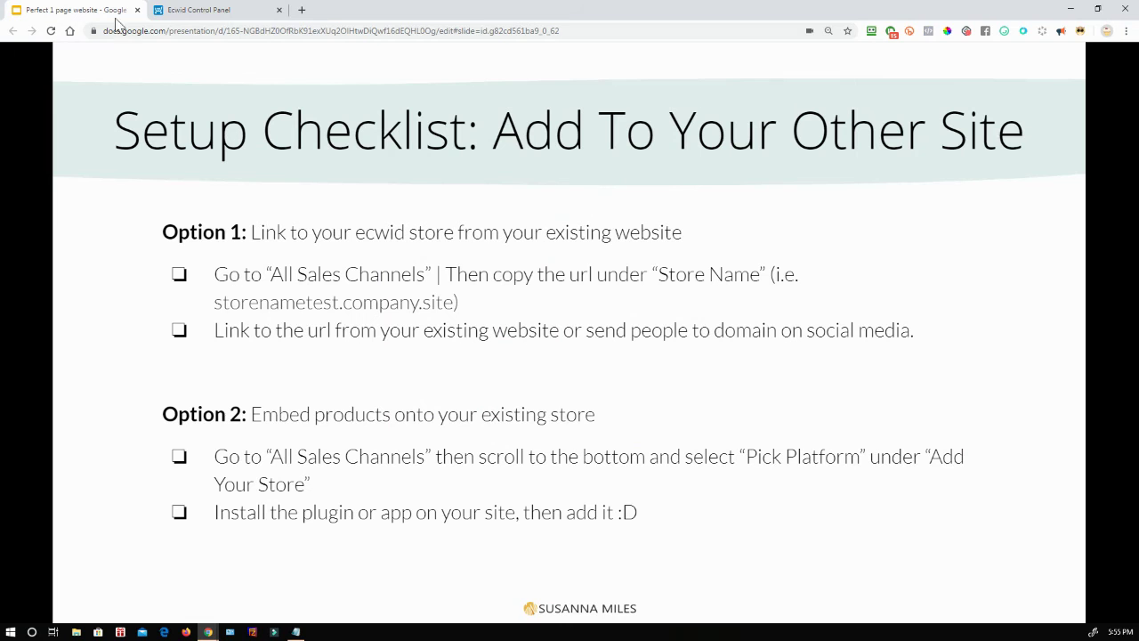